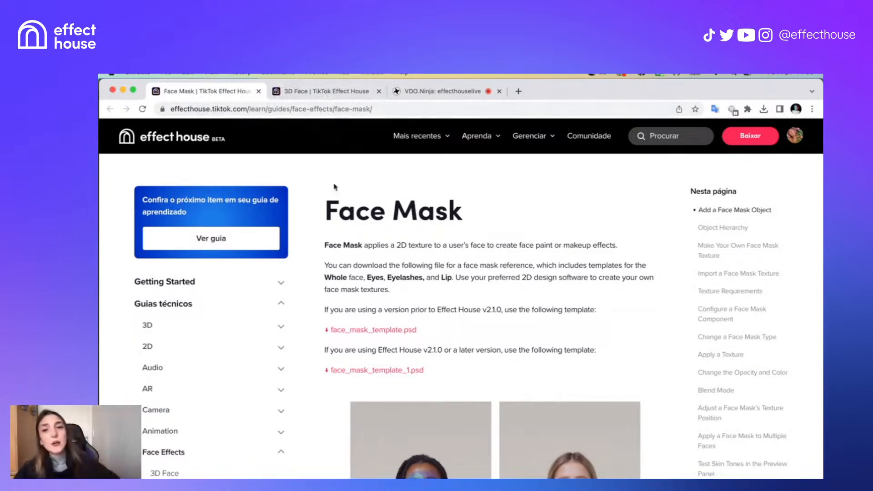
- Review the downloadable templates on the Face Mask guide page and open the 3D Face guide page
scroll(335, 187, "down", 1)
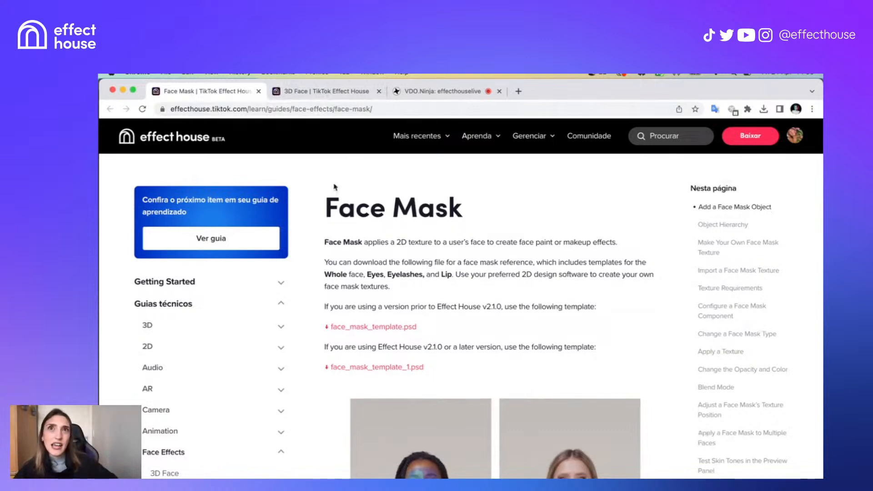
scroll(335, 187, "down", 2)
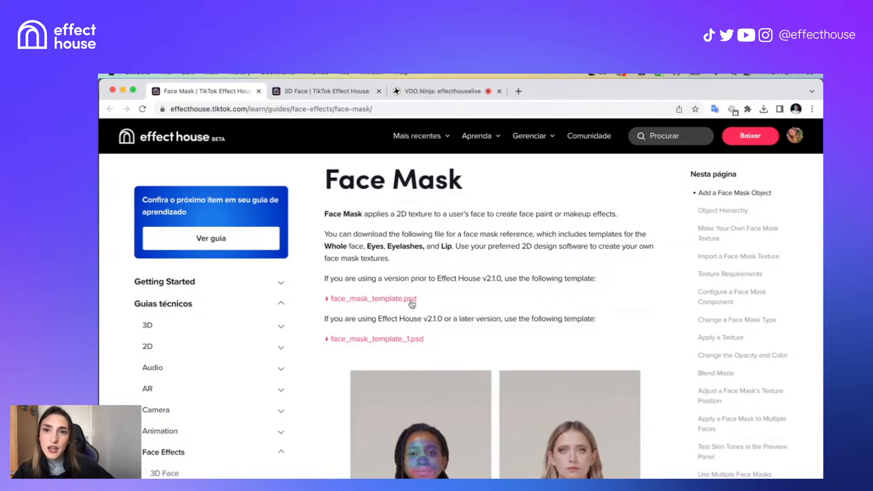
left_click(344, 92)
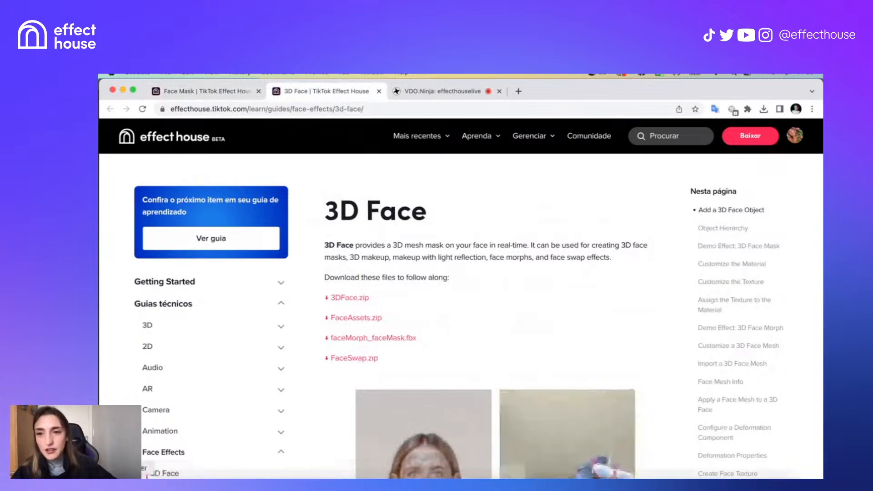
- Open face_mask_template_210.psd from the LIVE DEMO AR NEON FACE folder in Photoshop and copy the whole Person 1 image
left_click(266, 233)
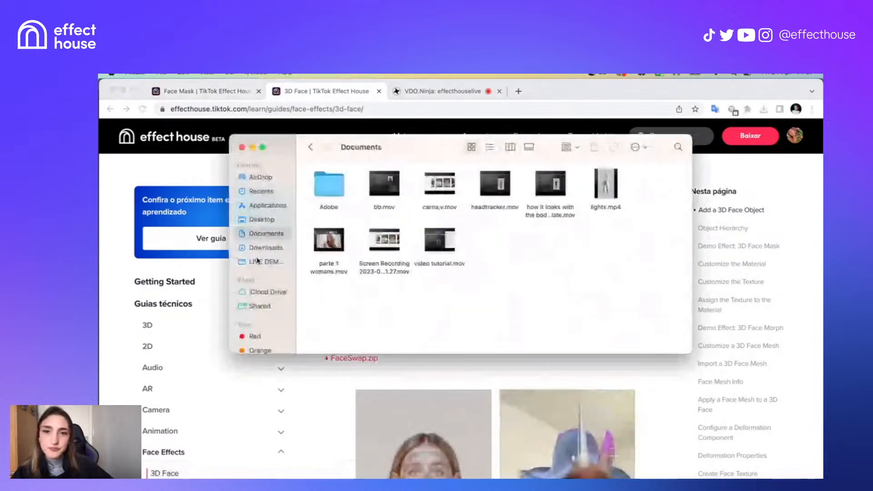
left_click(259, 262)
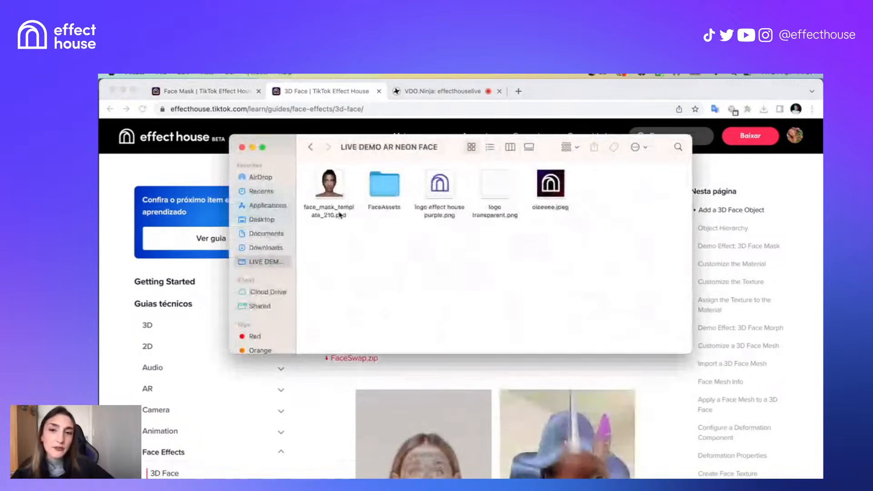
double_click(340, 215)
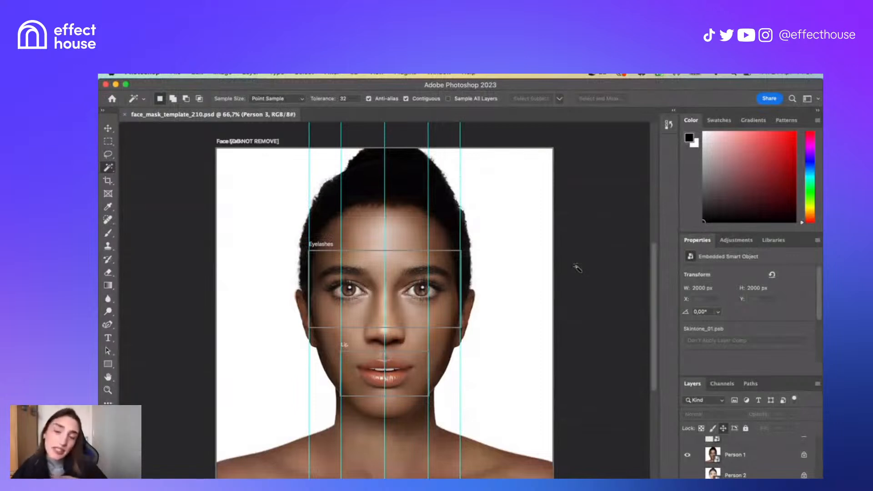
left_click(737, 455)
left_click(521, 372)
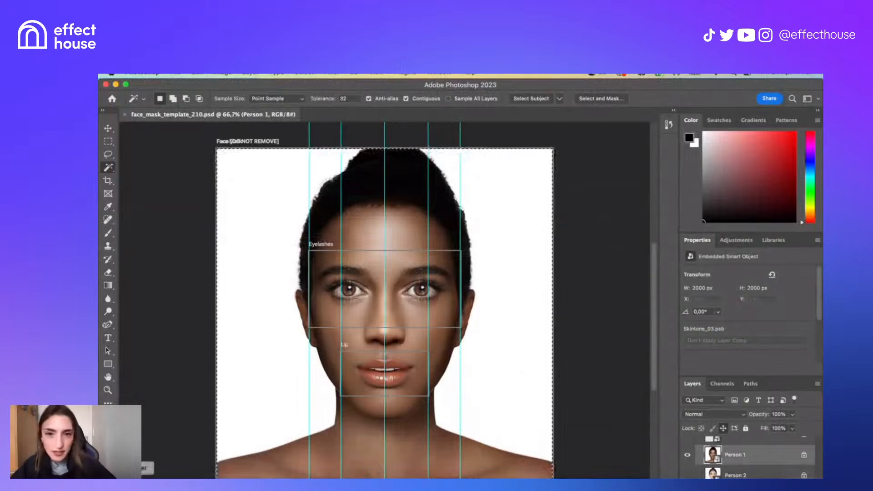
- Open face_uv.png from the FaceAssets folder as a separate document in Photoshop
left_click(137, 484)
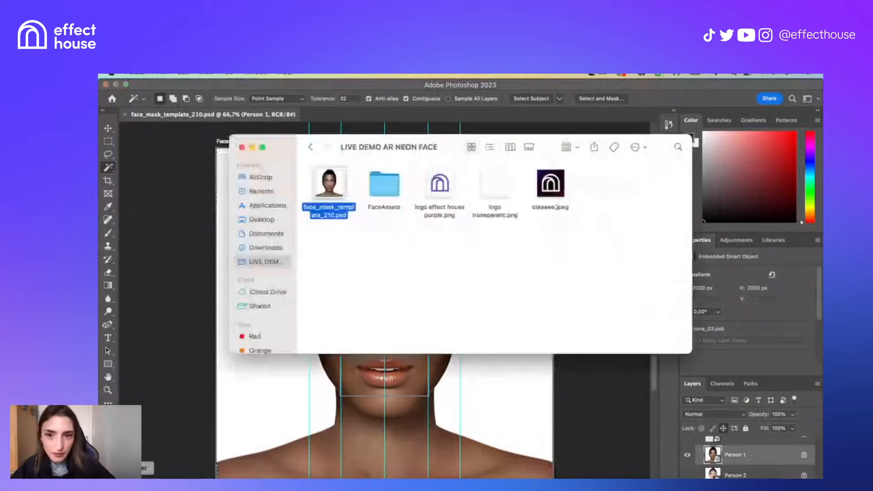
double_click(385, 183)
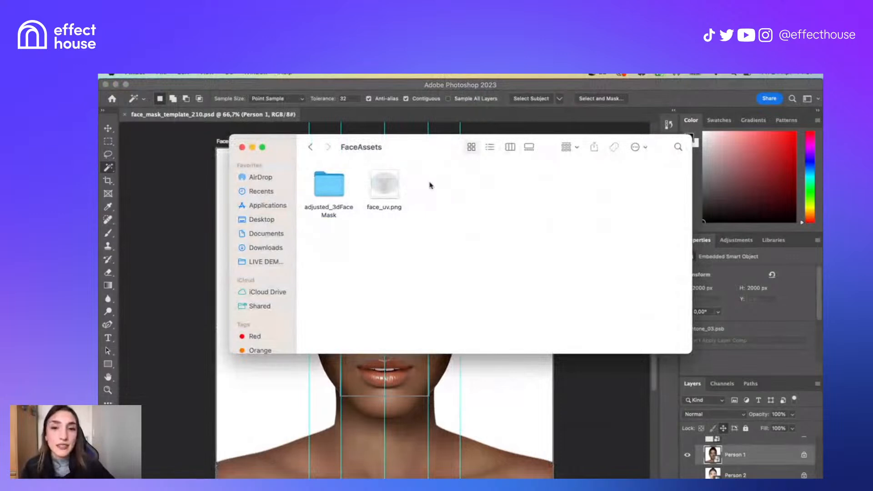
double_click(392, 185)
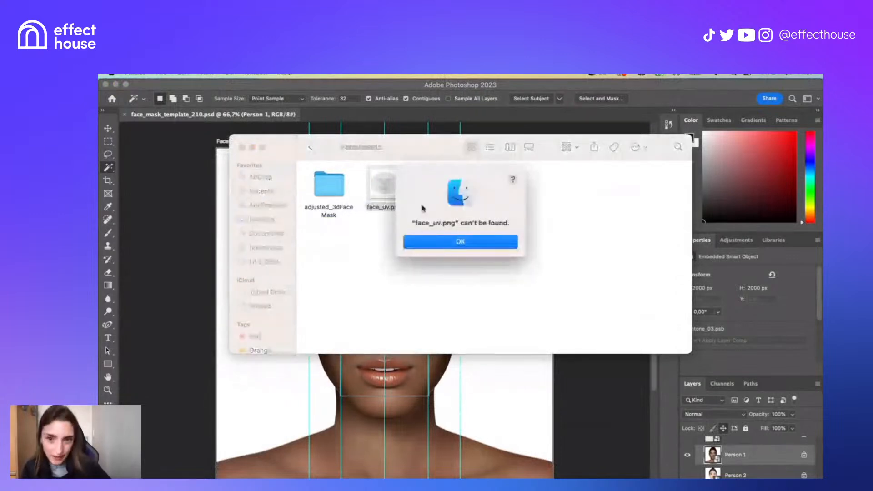
left_click(443, 239)
left_click_drag(395, 194, 597, 422)
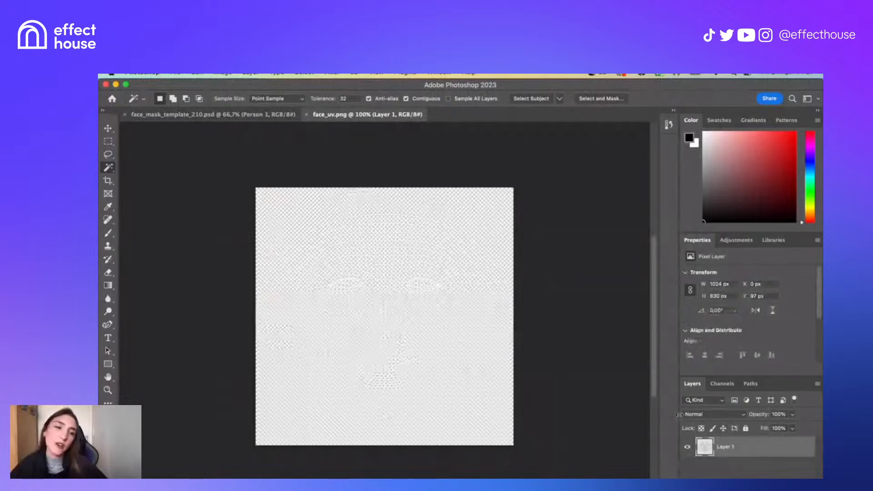
- Paste the Person 1 portrait into face_uv.png and scale it down to about 1210 px wide, centred on the canvas
left_click(780, 478)
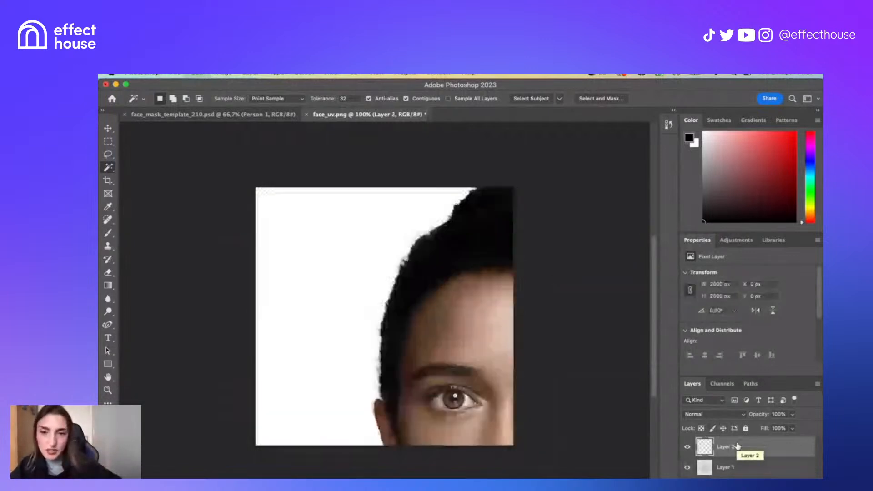
left_click(108, 128)
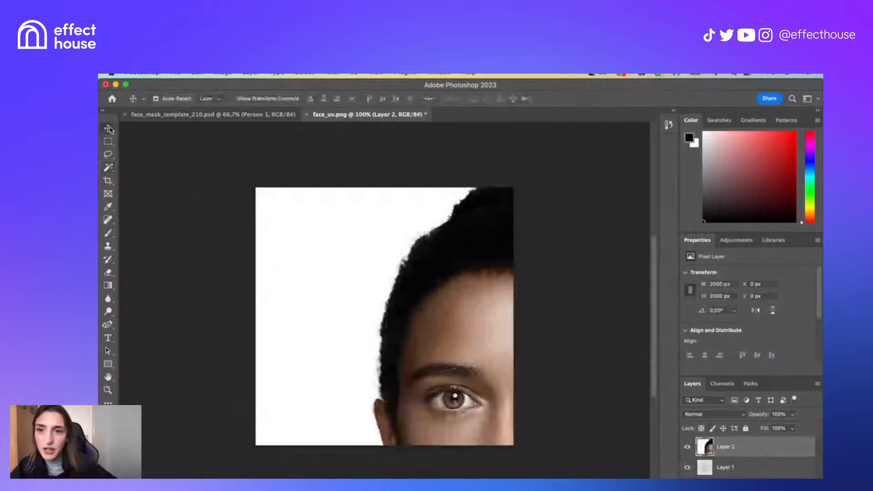
left_click_drag(372, 260, 308, 249)
left_click(276, 100)
left_click_drag(183, 177, 320, 204)
key("Return")
- Place the UV mesh layer above the portrait and enlarge the portrait to about 1326 px wide so the face fits the mesh
left_click_drag(773, 469, 771, 447)
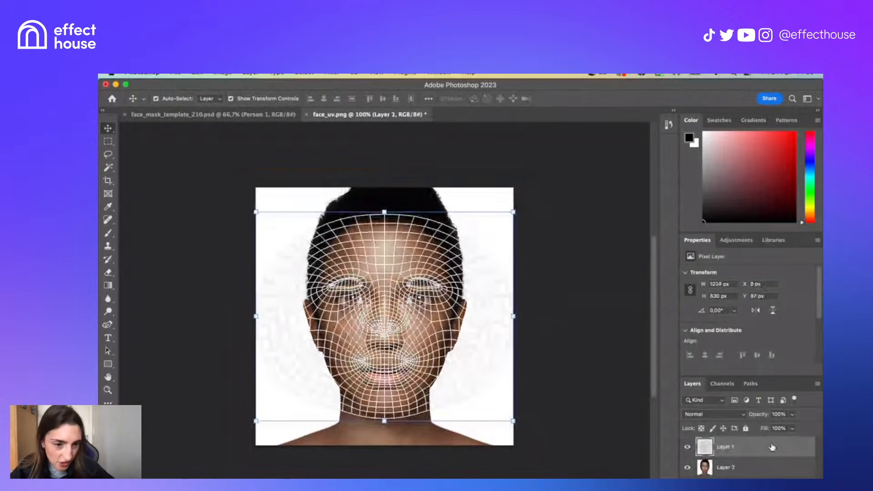
left_click(759, 467)
key("super+t")
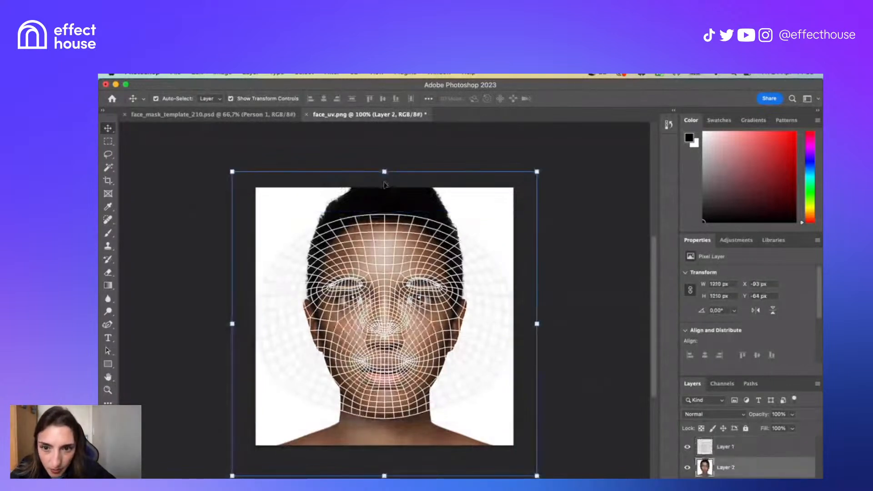
left_click_drag(384, 172, 383, 143)
key("Return")
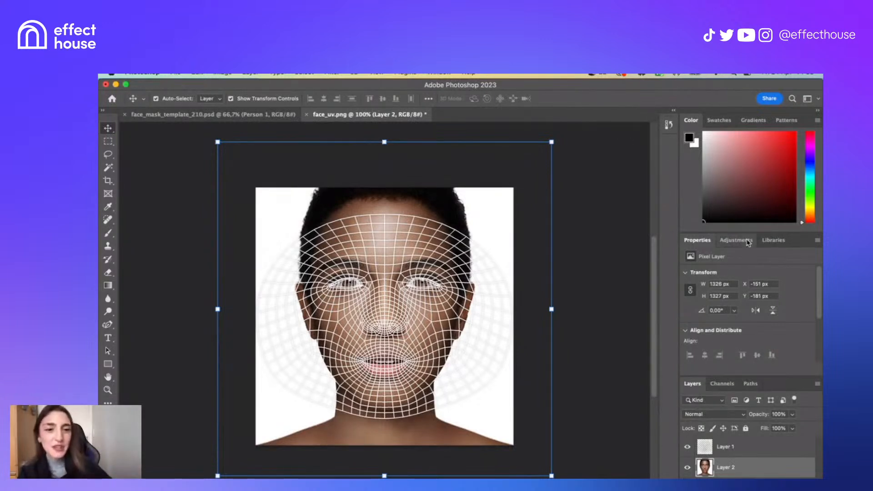
- Create a new empty layer above the UV mesh layer and pick the Curvature Pen tool
left_click(762, 454)
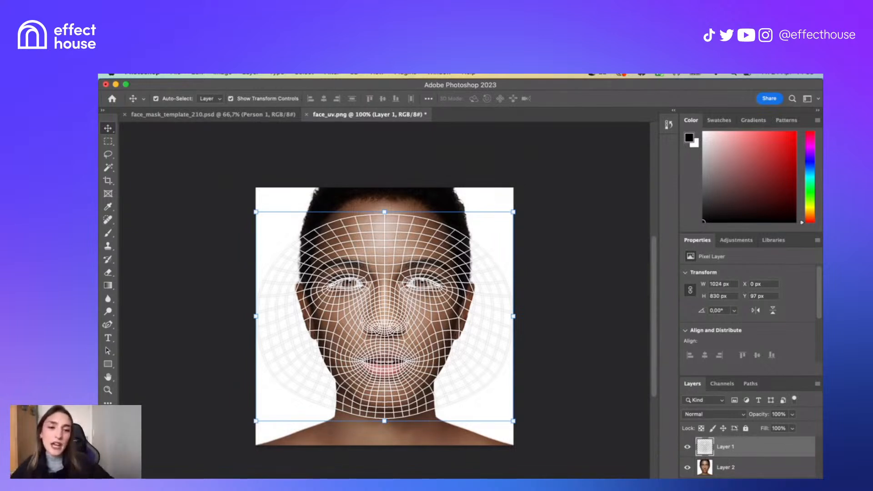
key("super+alt+shift+n")
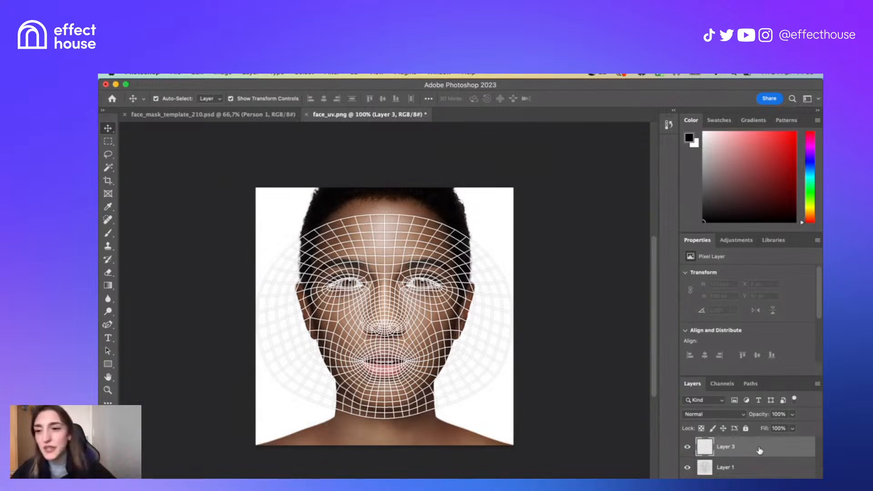
left_click(111, 327)
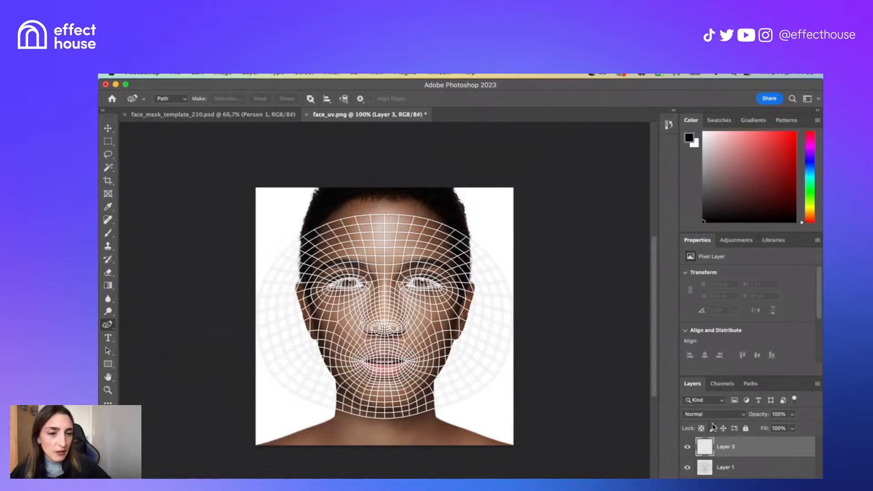
- Reduce the UV mesh layer's opacity to 30%
left_click(748, 465)
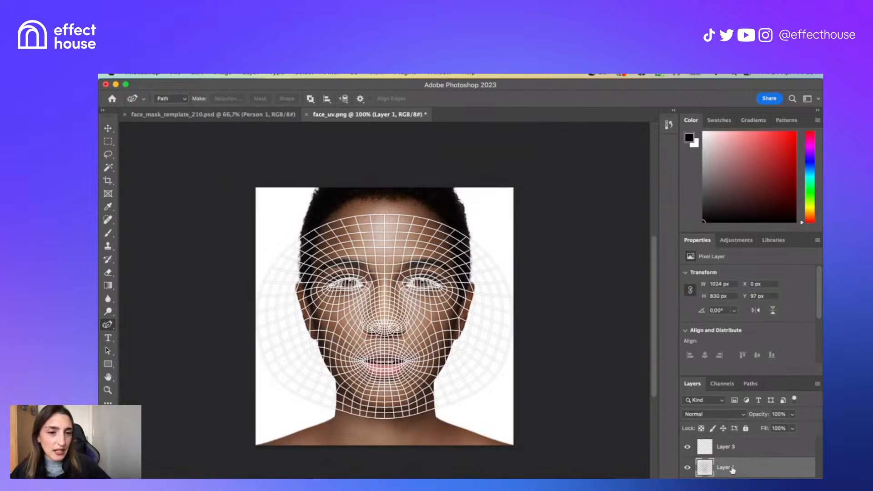
left_click(793, 415)
left_click_drag(795, 426, 761, 429)
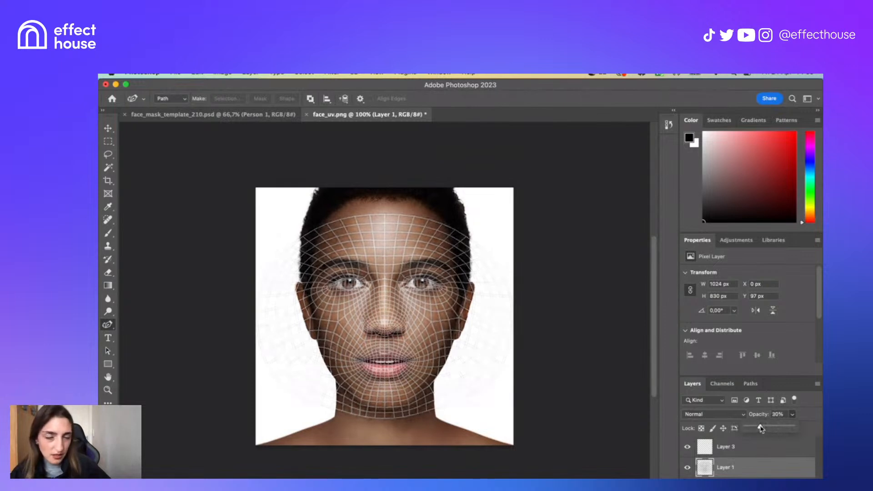
- Trace the eyebrow on the image's right side as a closed black shape, about 218 by 45 px, using the Curvature Pen in Shape mode
left_click(776, 452)
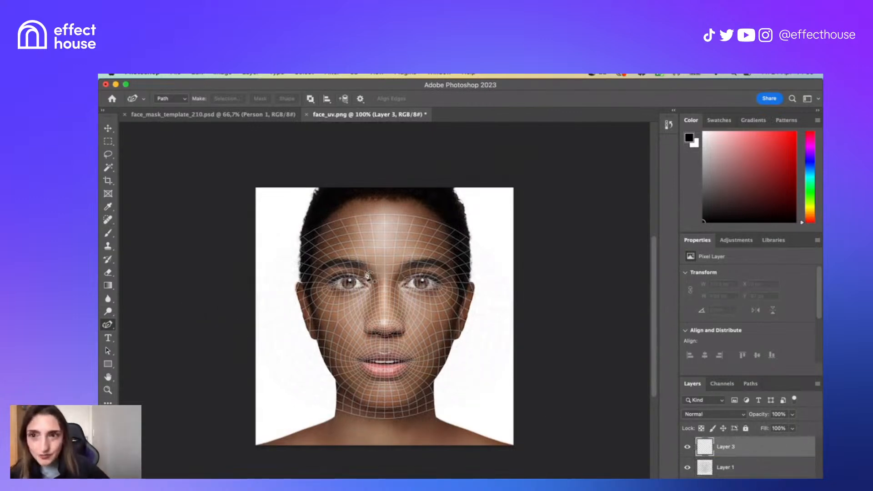
left_click(183, 100)
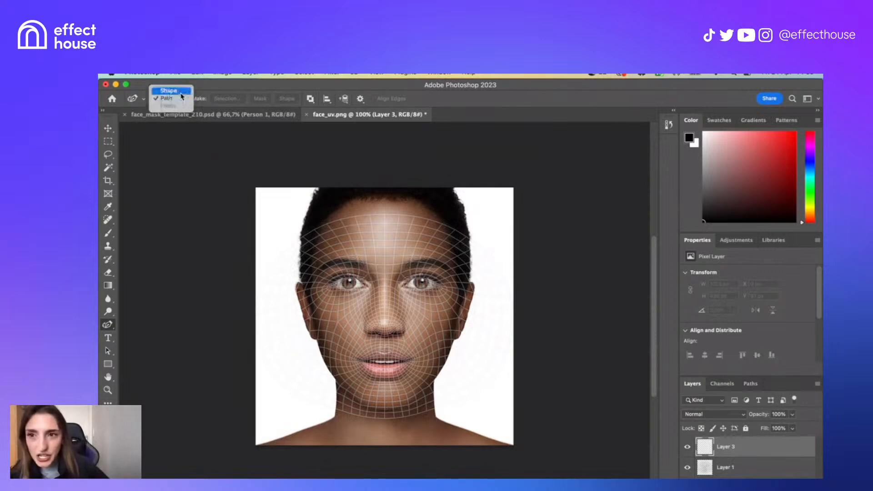
left_click(168, 90)
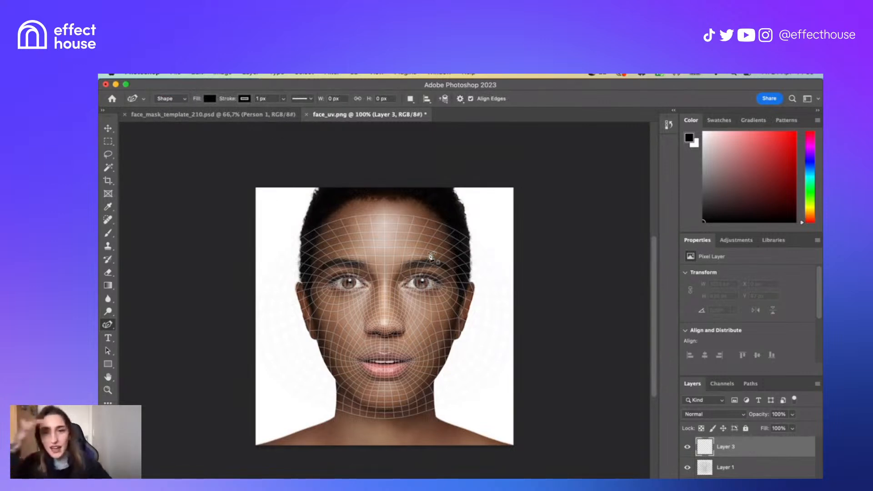
left_click(401, 263)
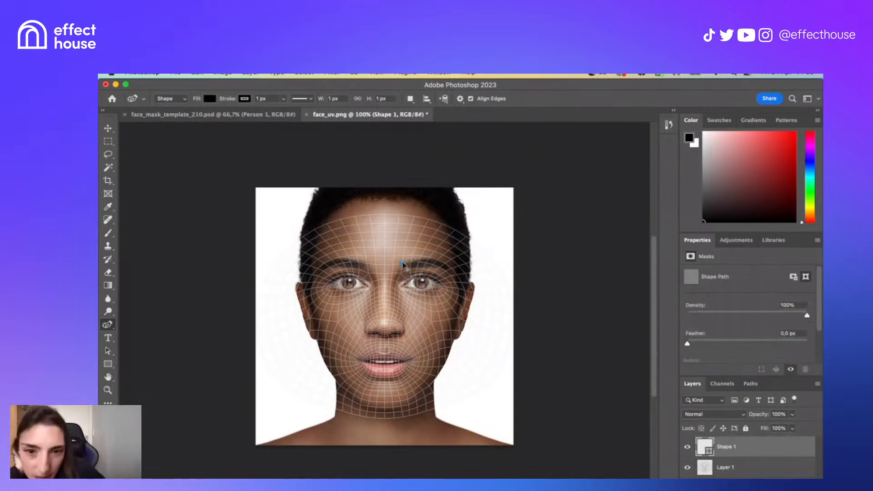
left_click(422, 262)
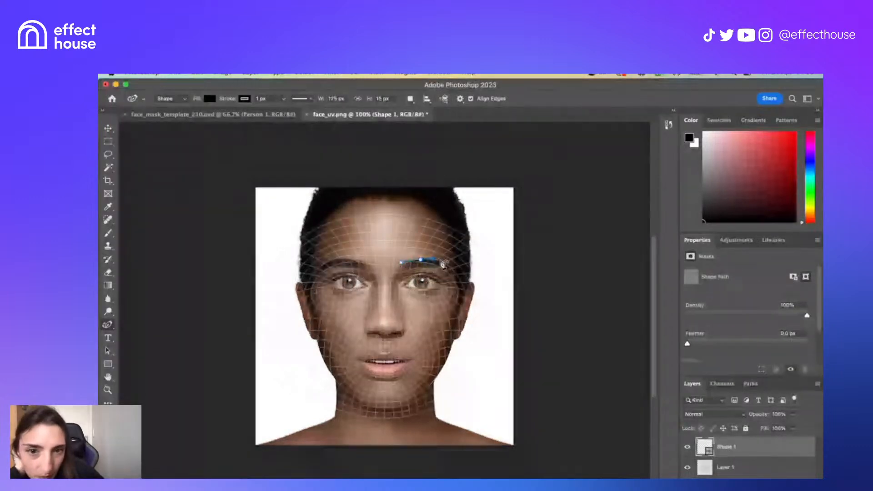
left_click(444, 265)
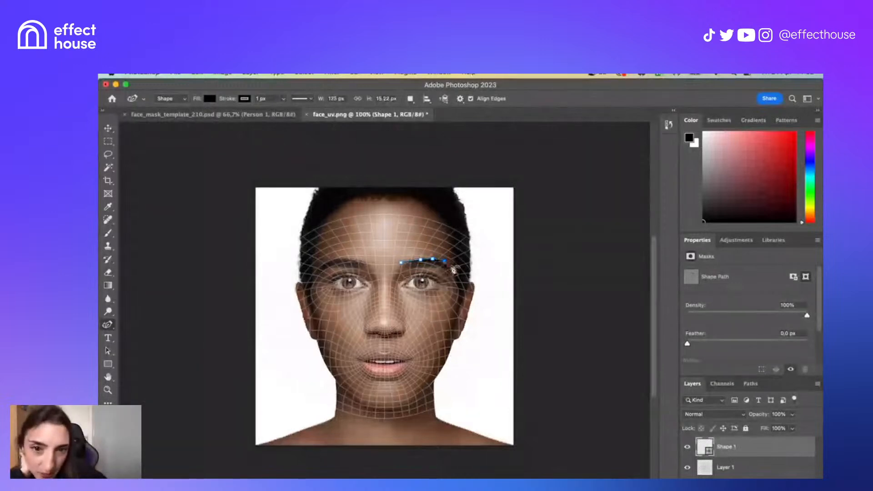
left_click(453, 268)
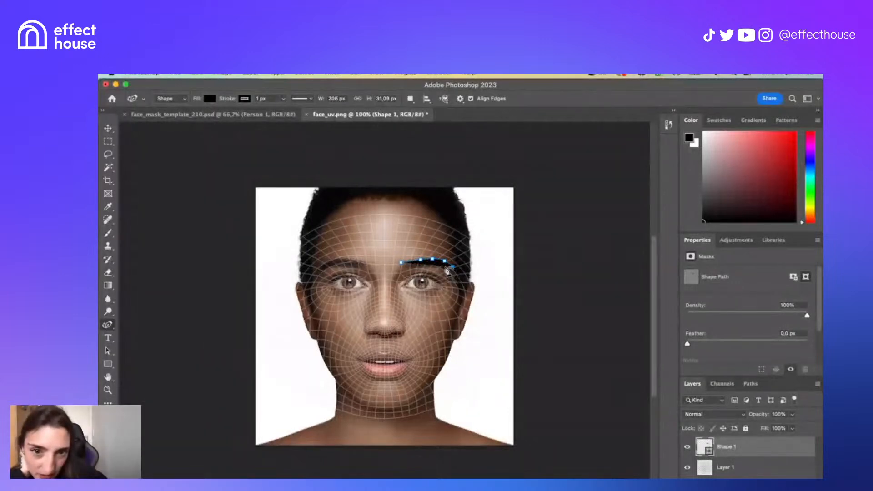
left_click(440, 269)
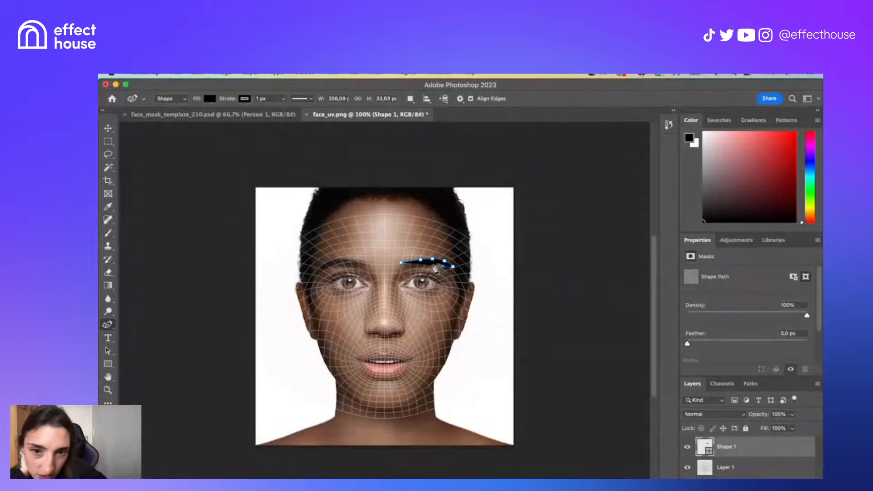
left_click(408, 269)
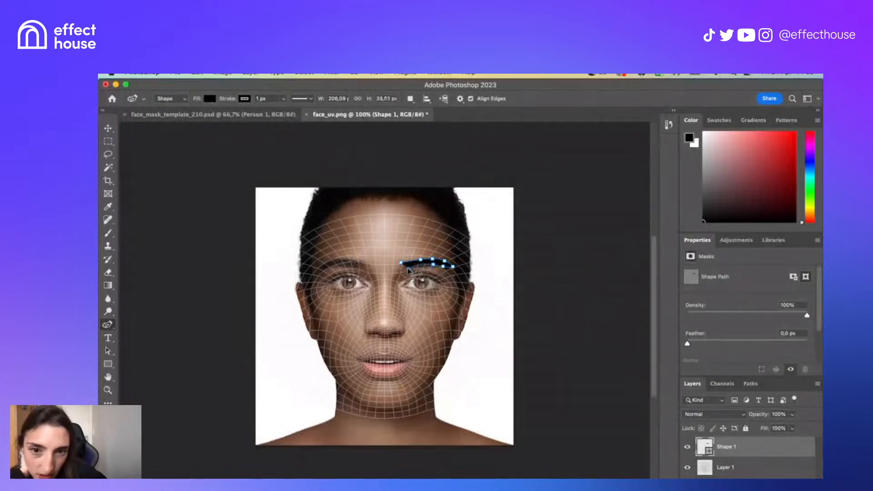
left_click(399, 270)
left_click(401, 262)
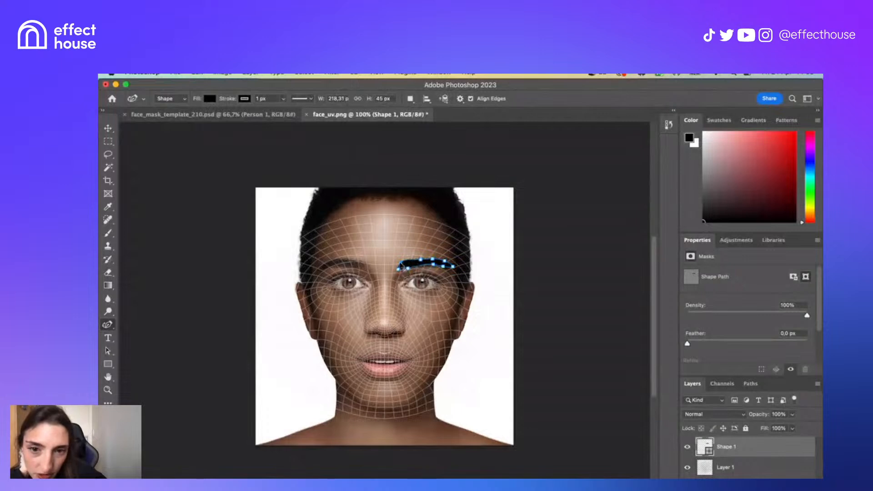
double_click(402, 263)
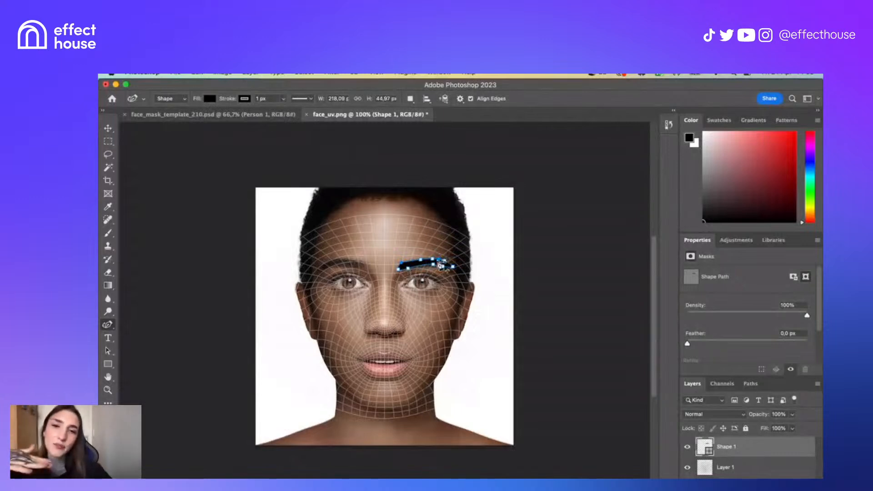
- Move the drawn eyebrow shape slightly inward toward the nose with the Move tool
left_click(111, 130)
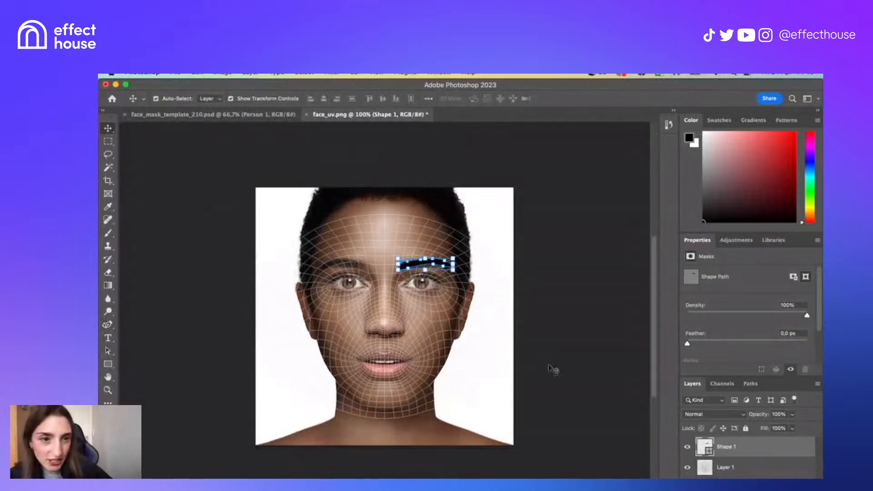
key("super")
key("super")
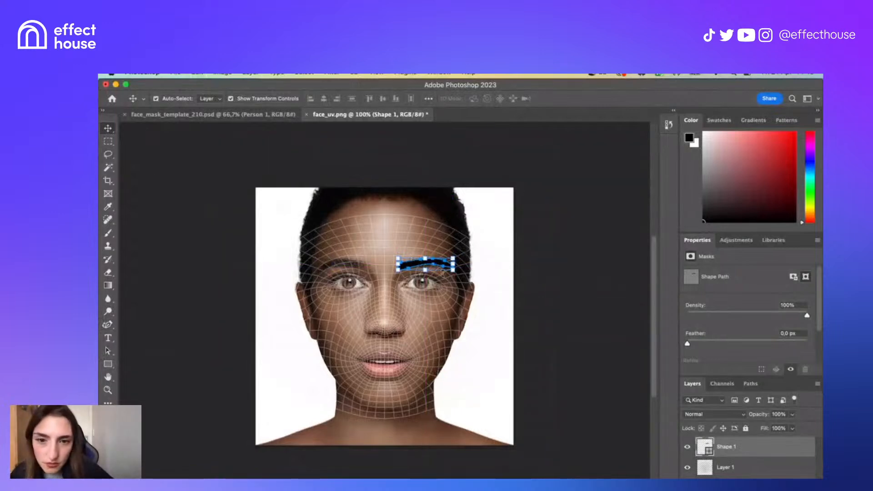
left_click_drag(424, 269, 418, 266)
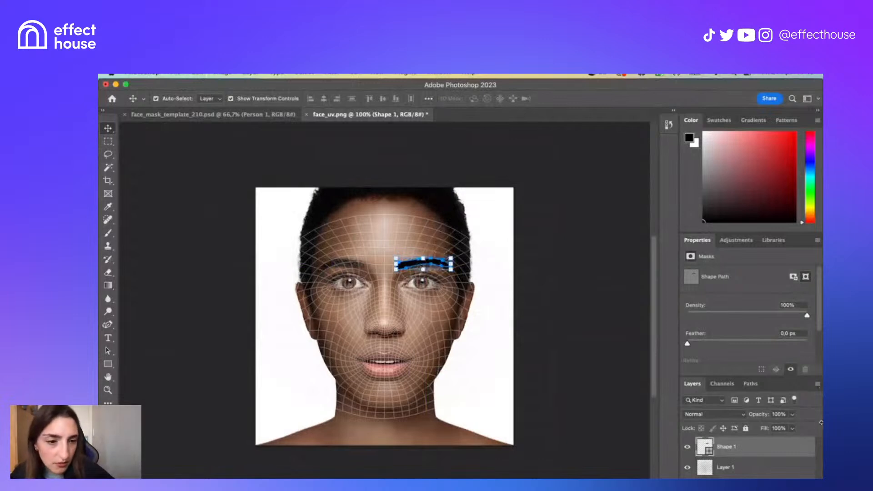
- Duplicate the drawn eyebrow shape layer and move the copy over the eyebrow on the image's left side
right_click(750, 454)
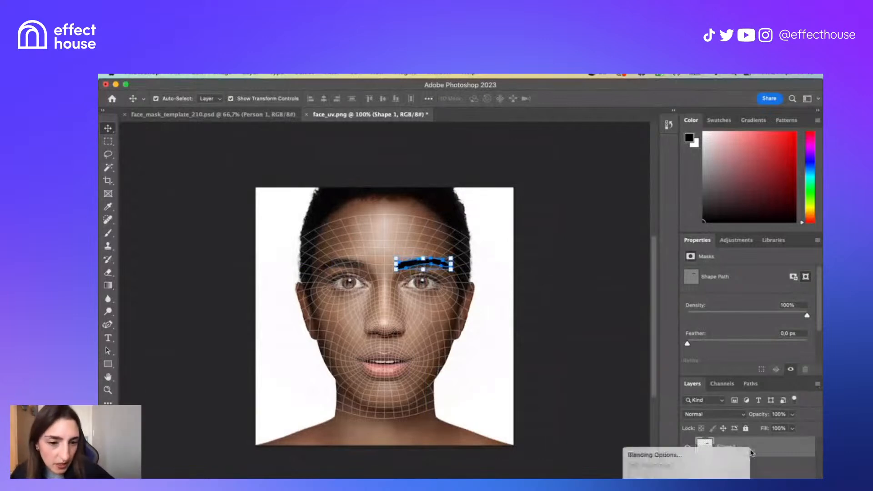
left_click(715, 471)
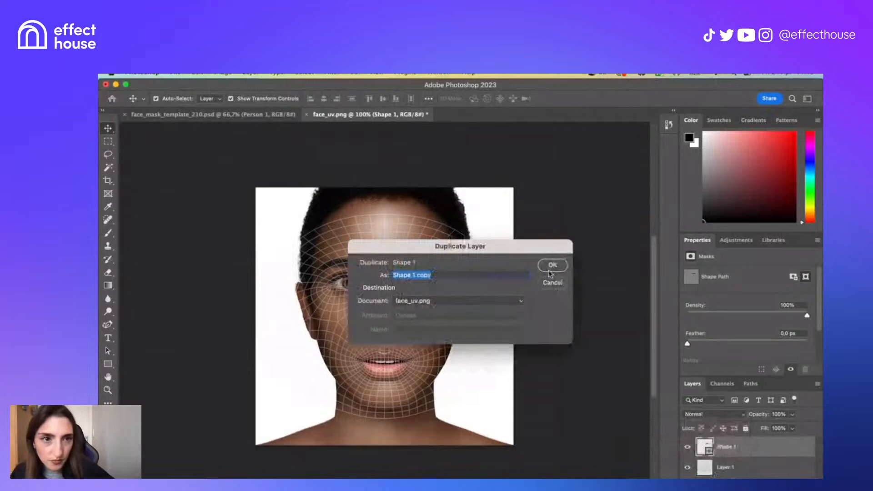
left_click(551, 270)
left_click_drag(419, 266, 342, 263)
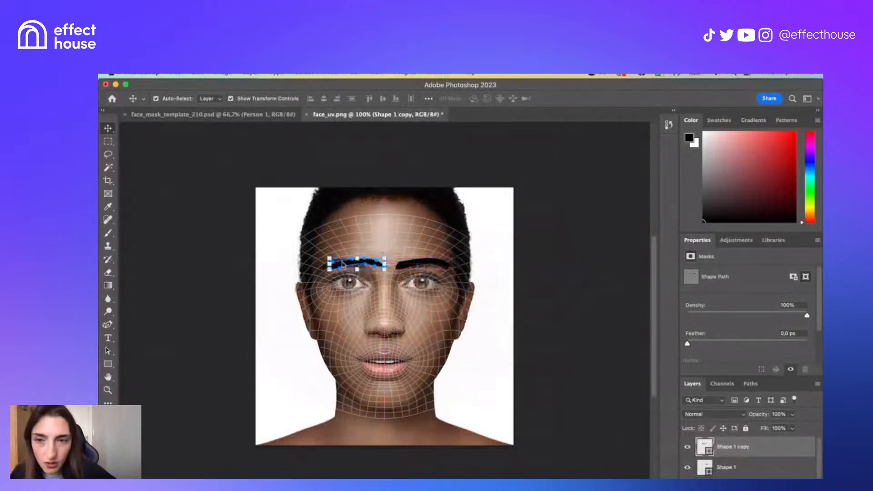
scroll(727, 322, "down", 5)
scroll(729, 322, "up", 5)
right_click(796, 246)
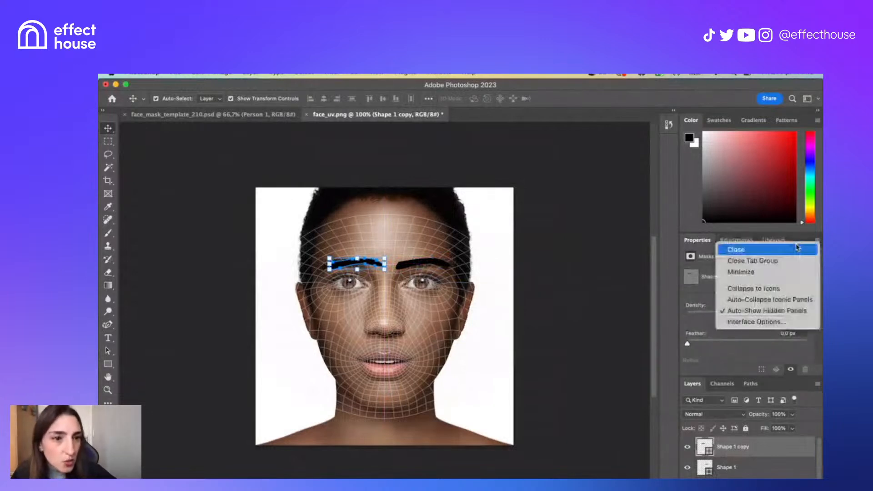
left_click(797, 249)
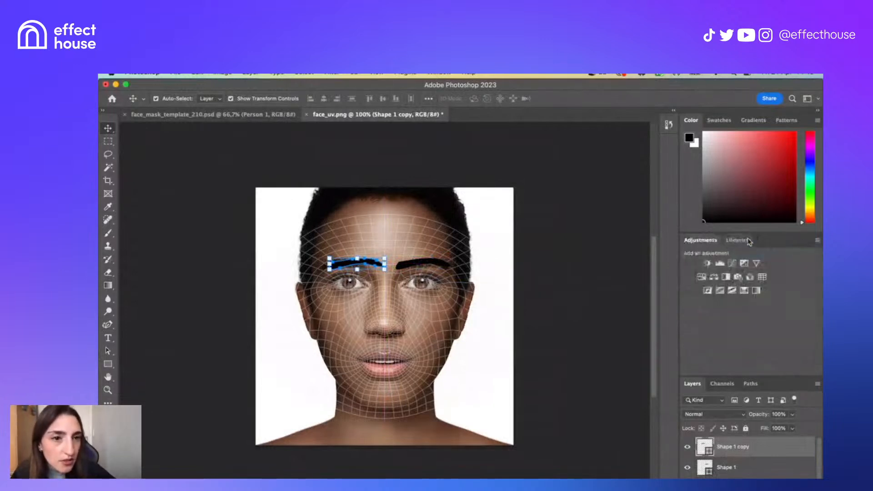
left_click(670, 124)
left_click(670, 124)
left_click(405, 72)
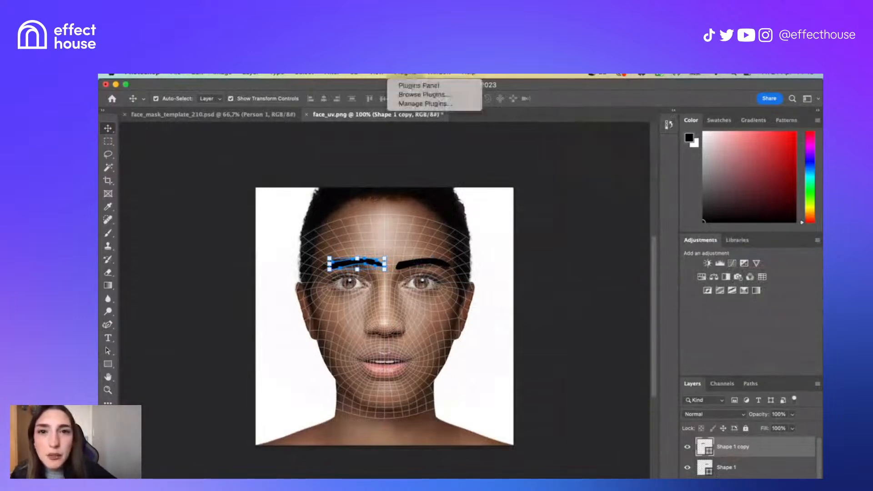
mouse_move(438, 72)
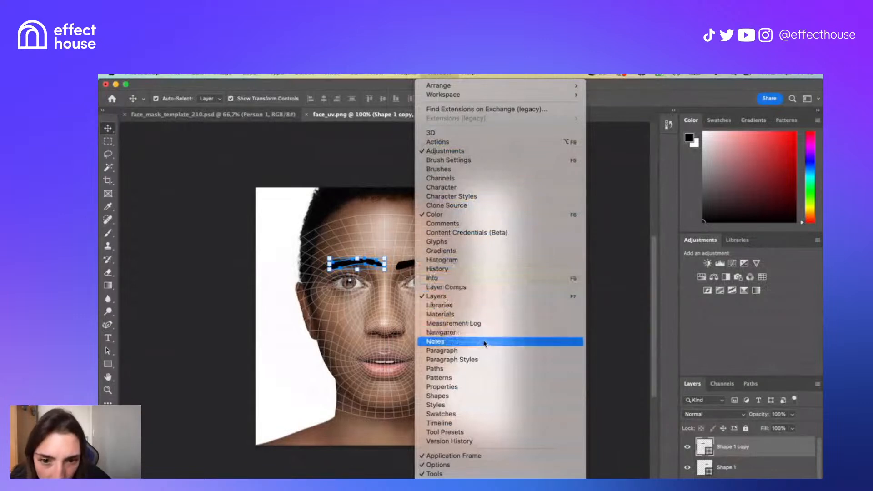
left_click(485, 387)
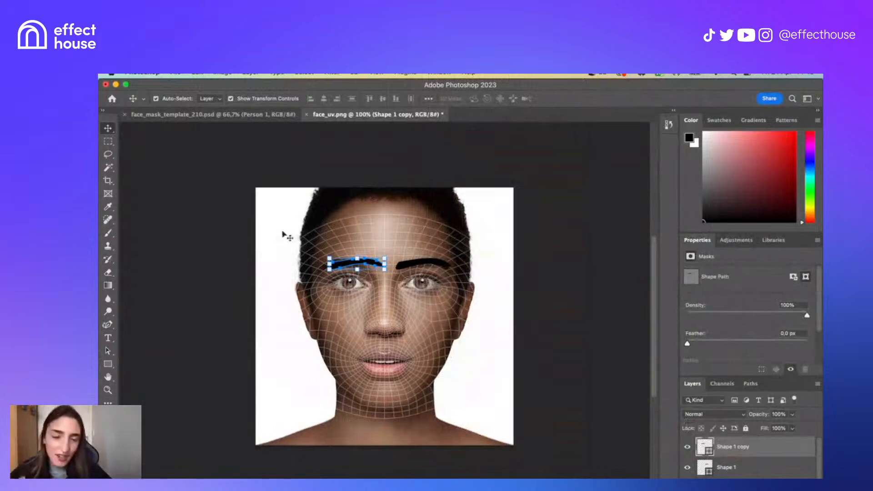
- Rasterize the copied eyebrow layer and flip it horizontally, aligned over the eyebrow on the image's left side
left_click_drag(354, 256, 345, 257)
right_click(762, 447)
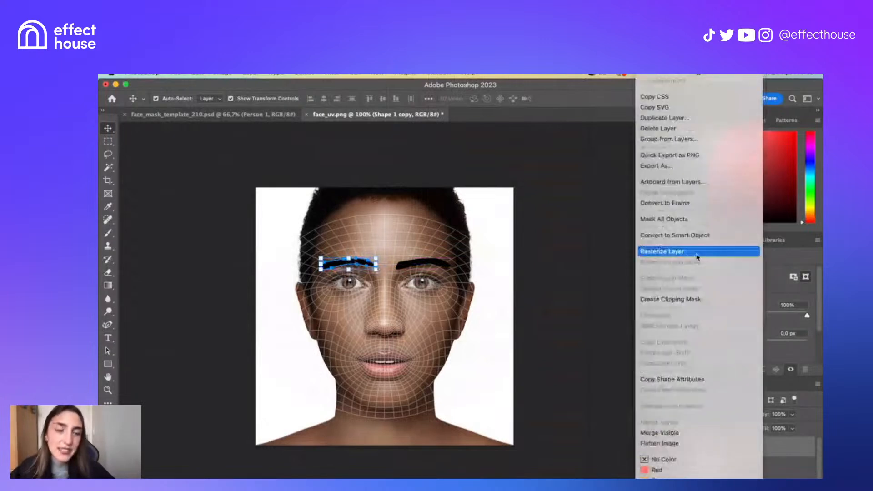
left_click(697, 256)
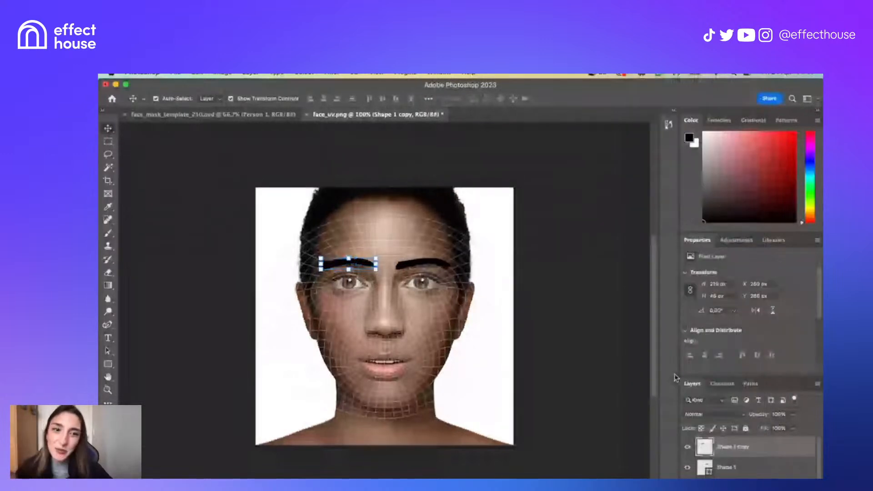
left_click(756, 311)
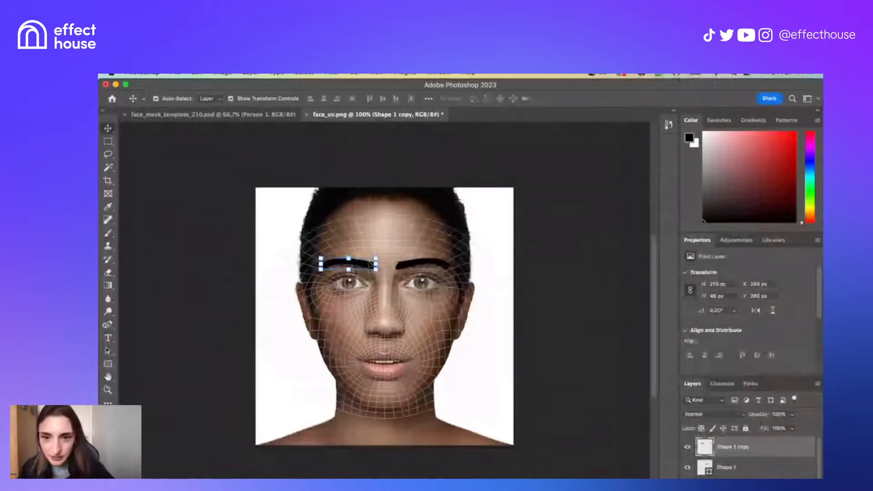
left_click_drag(369, 263, 367, 270)
- Rasterize the original eyebrow shape layer and merge it with the copied eyebrow into one layer
left_click(761, 463)
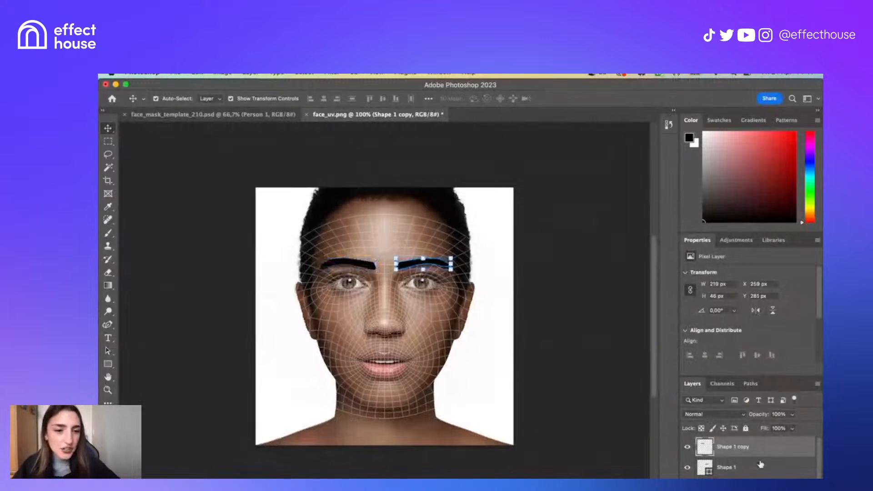
right_click(760, 464)
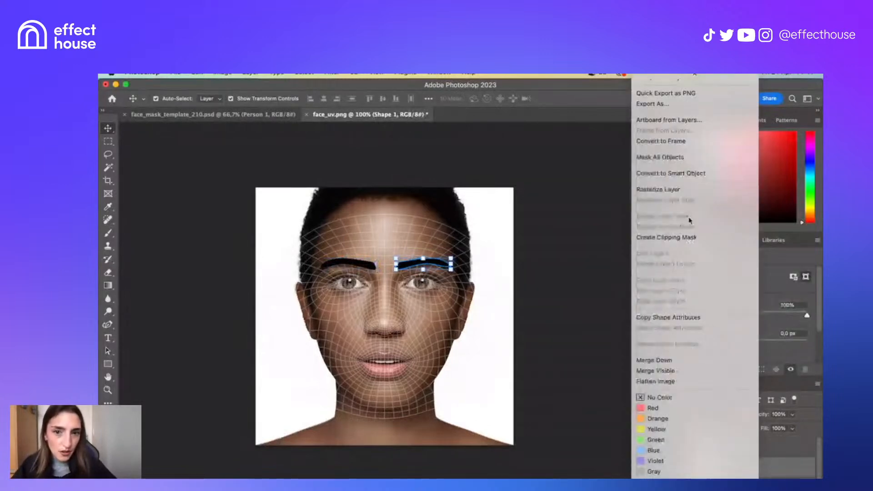
left_click(689, 190)
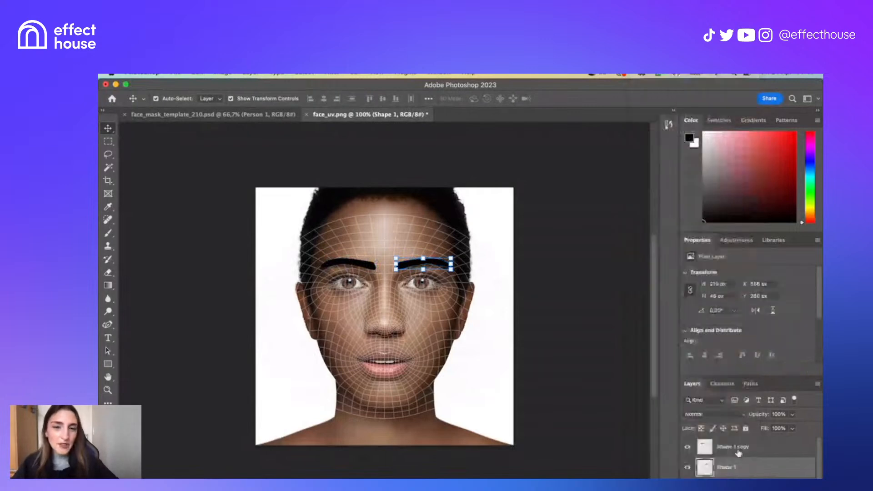
left_click(765, 466, "shift")
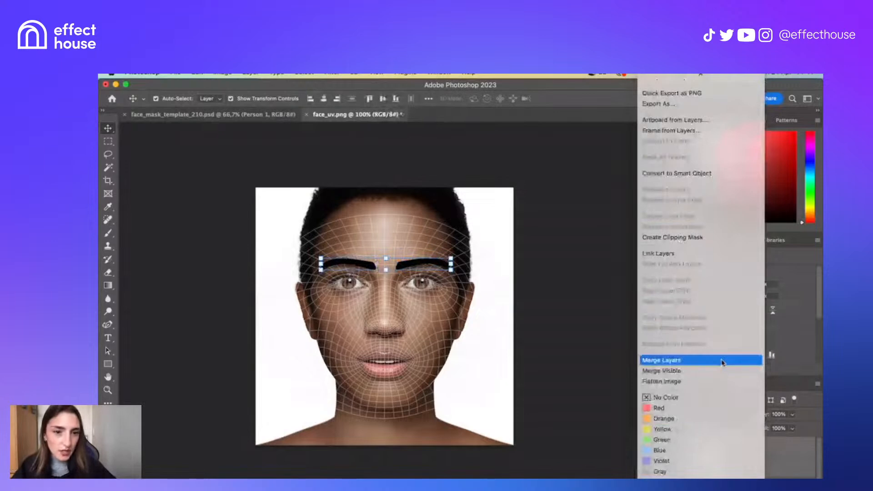
left_click(723, 362)
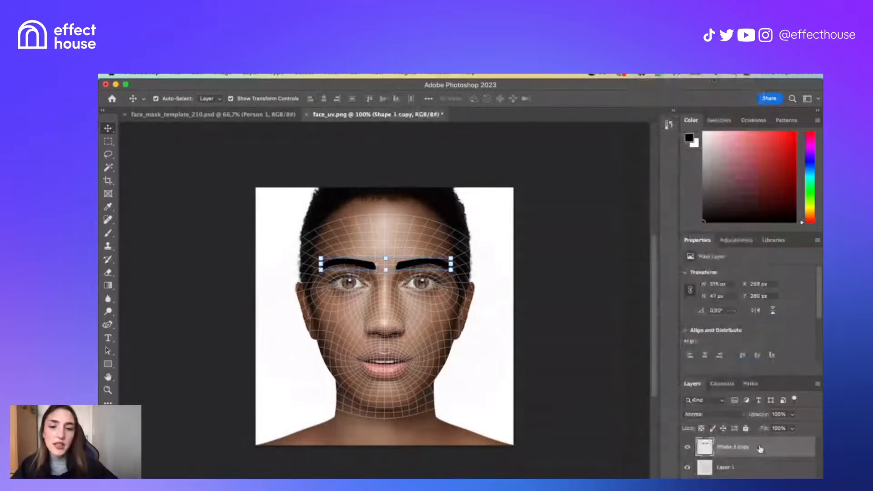
- Colorize the merged eyebrows purple with Hue/Saturation, using hue 270, saturation +100 and lightness +51
key("super+u")
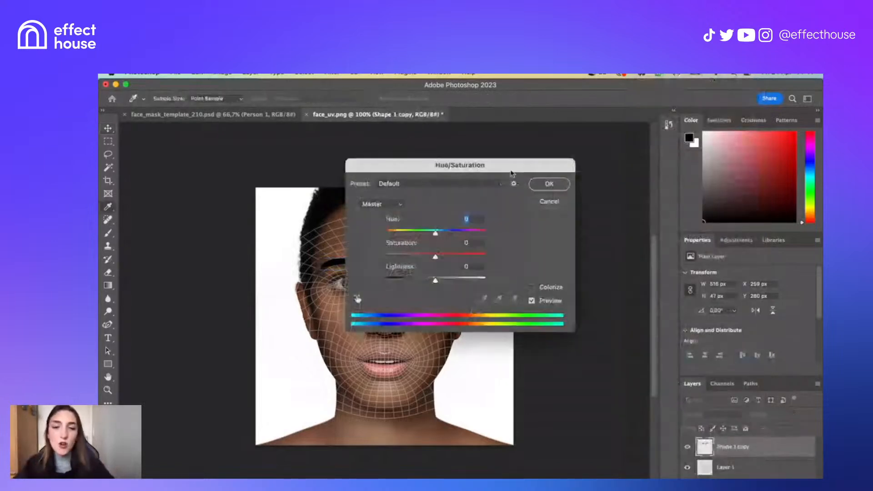
left_click_drag(506, 166, 646, 244)
left_click_drag(570, 356, 646, 357)
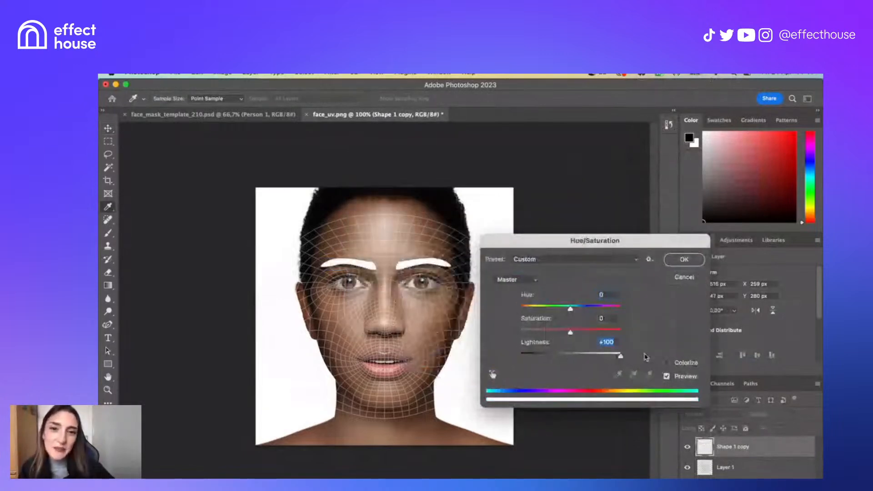
left_click(600, 355)
left_click(667, 363)
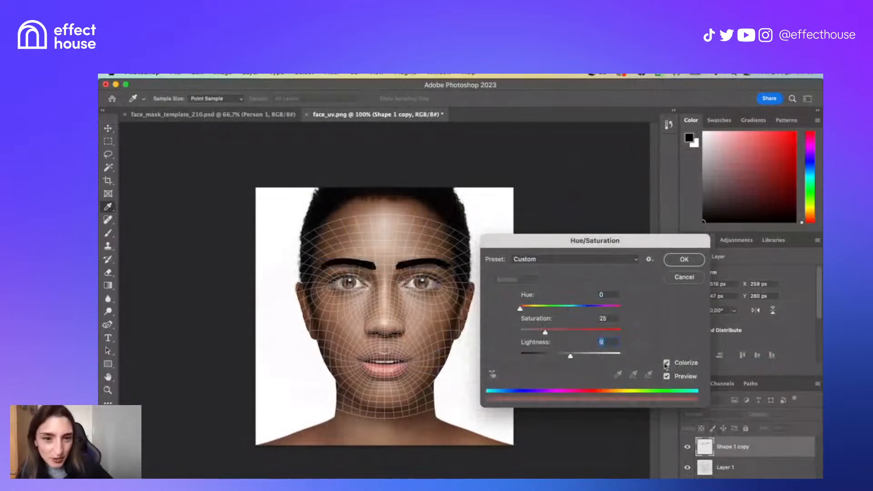
left_click(616, 356)
left_click_drag(585, 308, 598, 308)
left_click_drag(559, 333, 637, 331)
left_click_drag(599, 308, 587, 308)
left_click_drag(568, 354, 596, 357)
left_click_drag(596, 310, 595, 309)
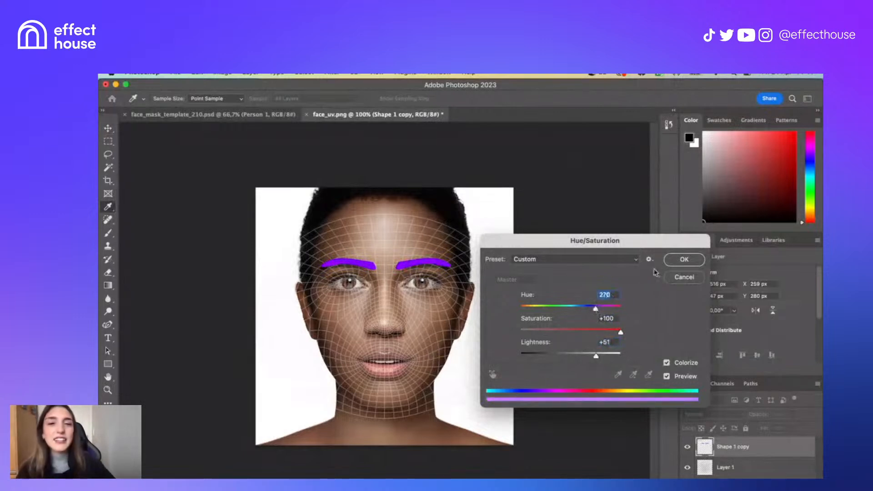
left_click(676, 260)
key("v")
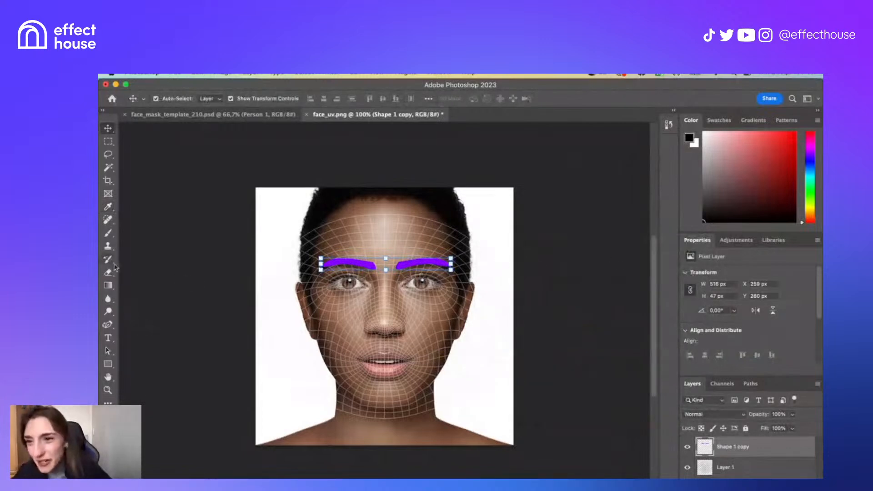
- Create a new empty layer above the eyebrows and set up the Curvature Pen with no fill
left_click(107, 325)
key("super+shift+alt+n")
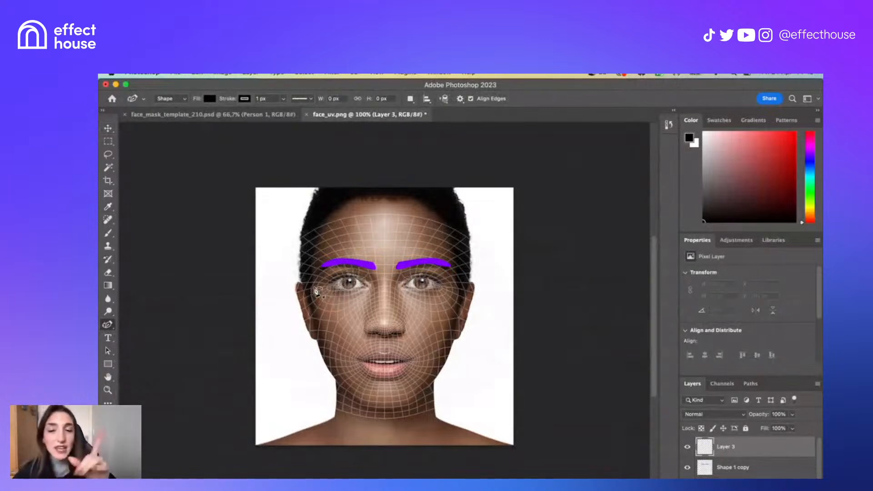
left_click(210, 99)
left_click(151, 120)
- Set the Curvature Pen's stroke to yellow (#ffd800) with a width of 8.28 px
left_click(244, 99)
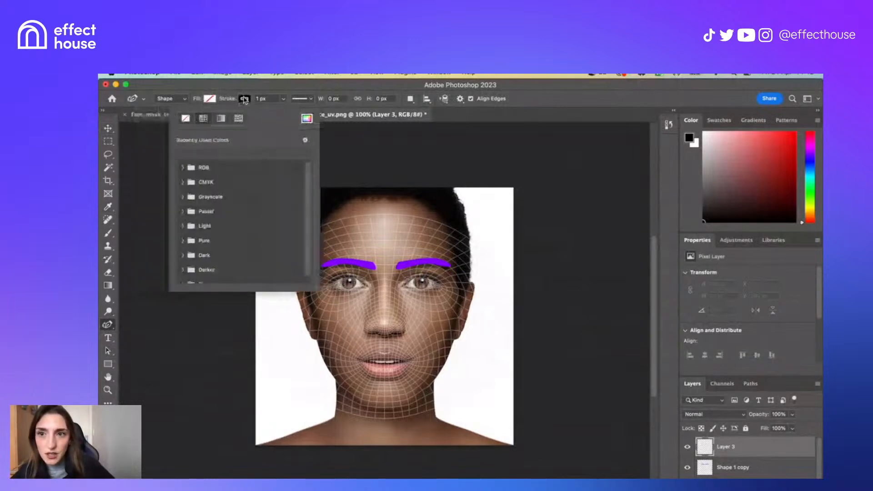
left_click(307, 119)
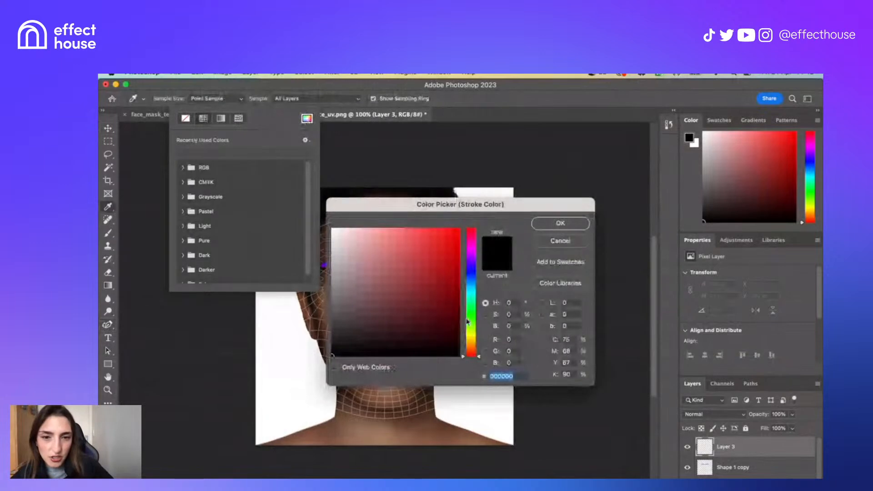
left_click(476, 339)
left_click_drag(455, 263, 459, 228)
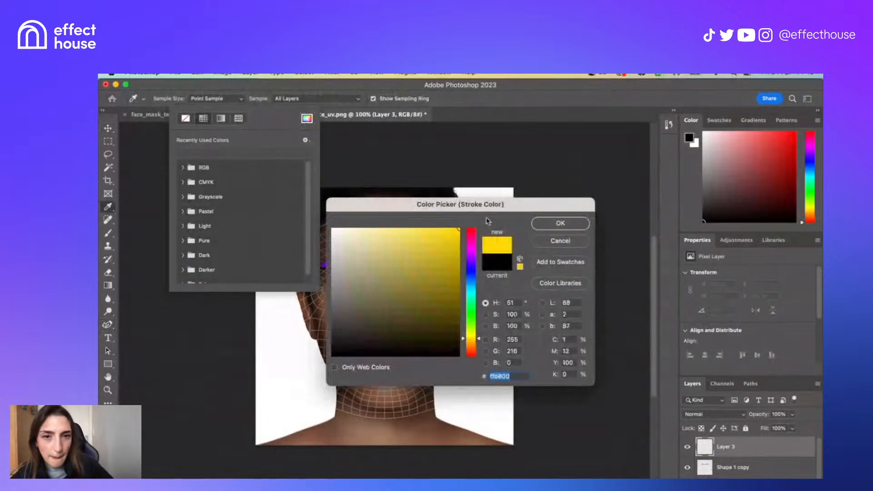
left_click(547, 223)
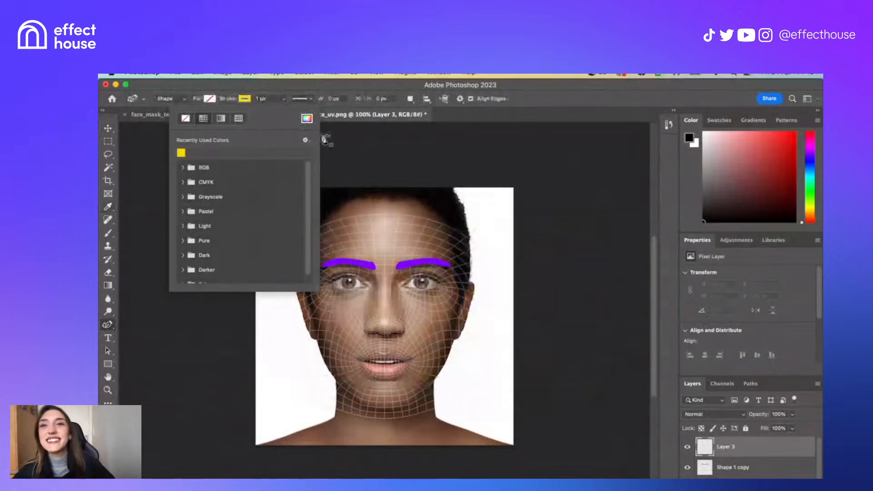
left_click(284, 99)
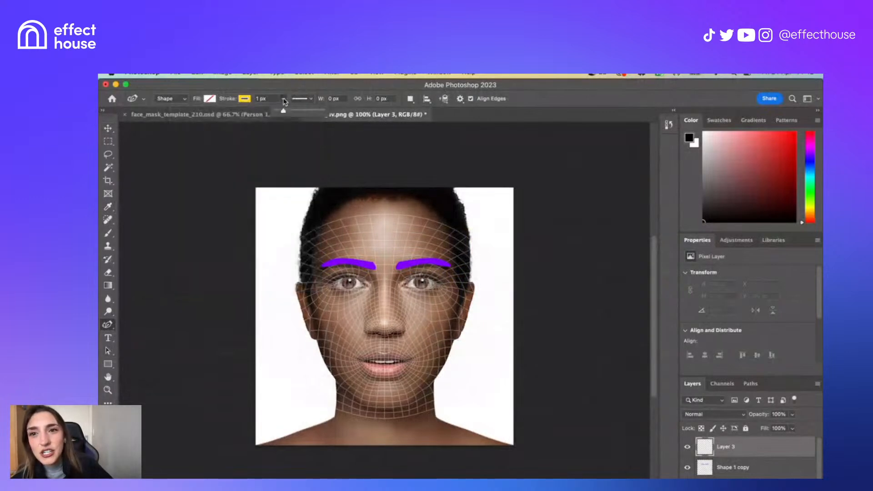
left_click_drag(285, 111, 291, 113)
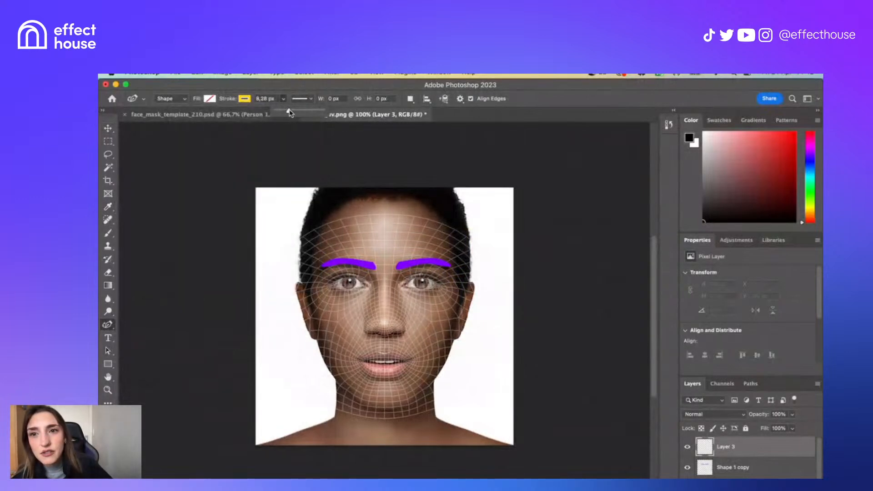
- Draw an open five-point curve along the jaw on the image's left side, from cheek to chin, about 192 by 366 px
left_click(318, 302)
left_click(323, 334)
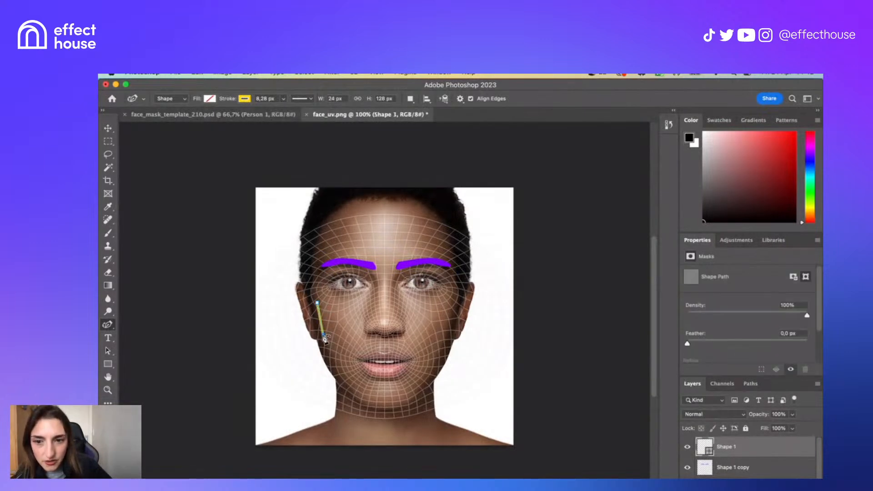
left_click(336, 368)
left_click(349, 386)
left_click(367, 395)
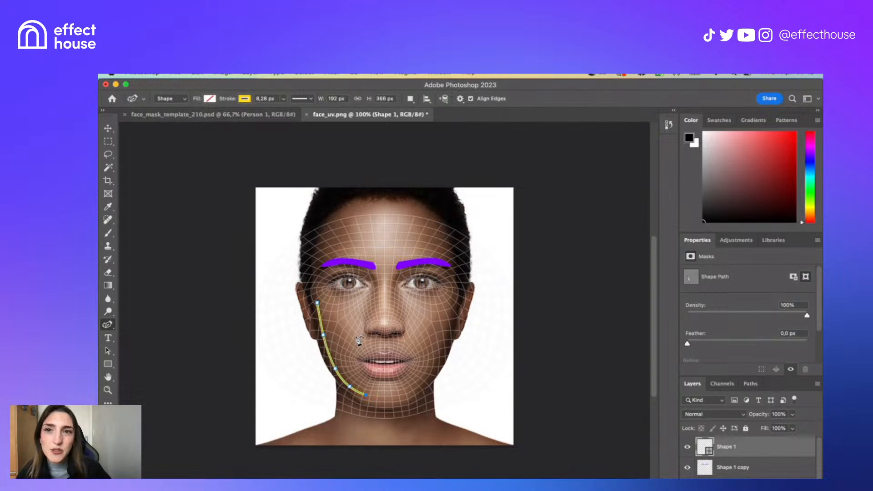
- Give the yellow jaw line's stroke round caps, deselect the line and check its ends up close
left_click(308, 99)
left_click(342, 209)
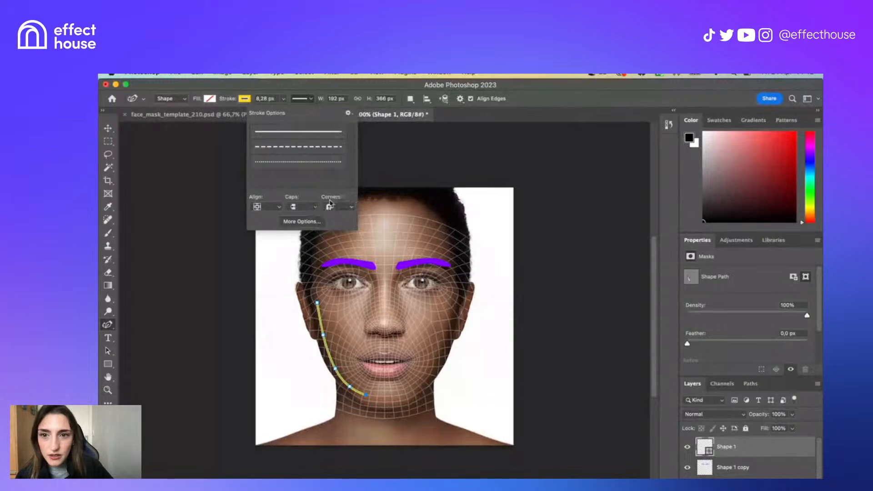
left_click(311, 209)
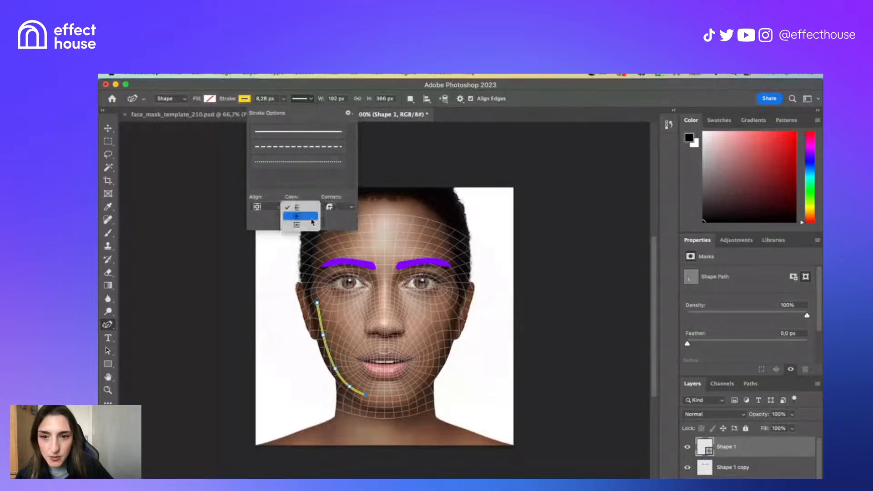
left_click(295, 218)
left_click(111, 130)
left_click(252, 189)
key("super+plus")
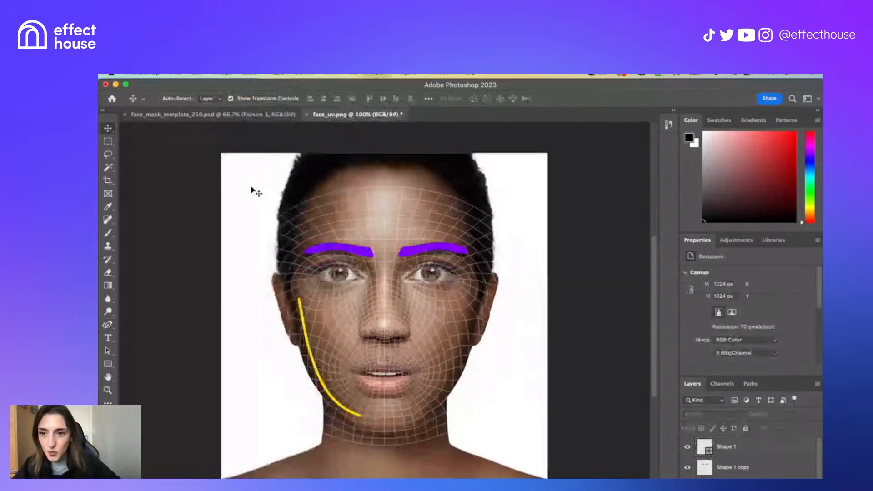
key("super+plus")
scroll(252, 190, "down", 5)
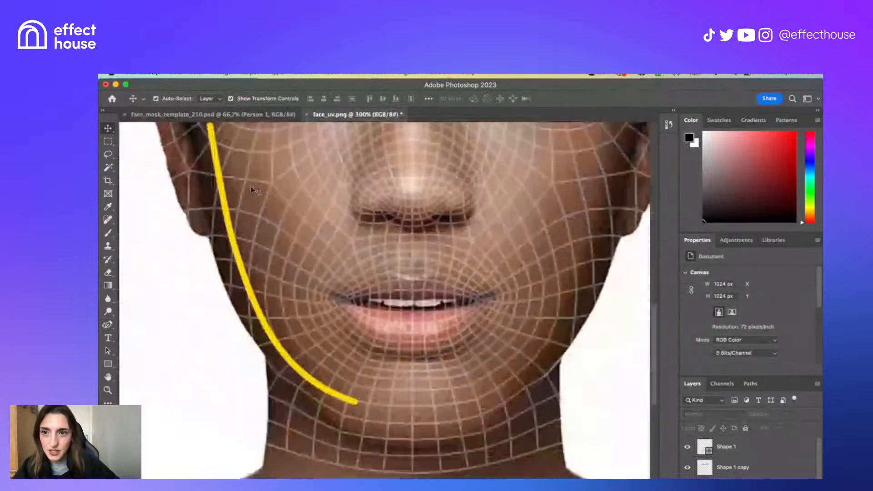
scroll(252, 189, "up", 1)
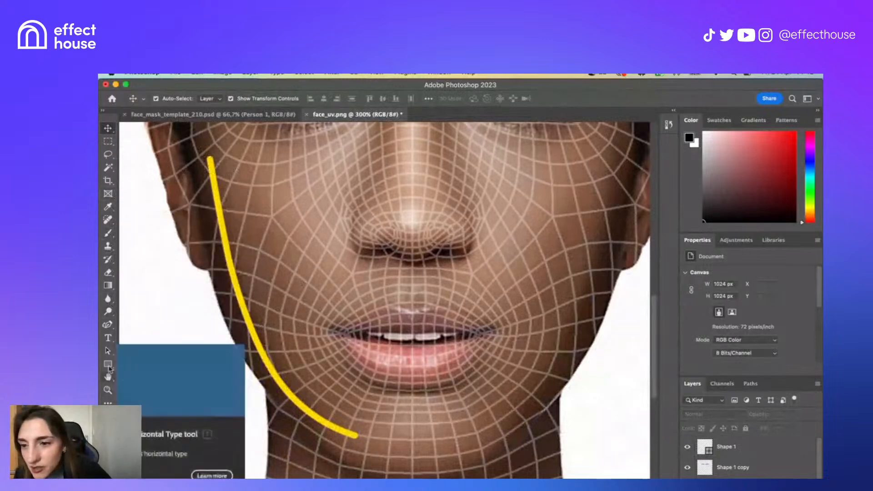
- Draw a straight three-point yellow line about 138 px tall down the nose bridge's left edge in the image, and deselect it
left_click(108, 324)
scroll(449, 259, "up", 4)
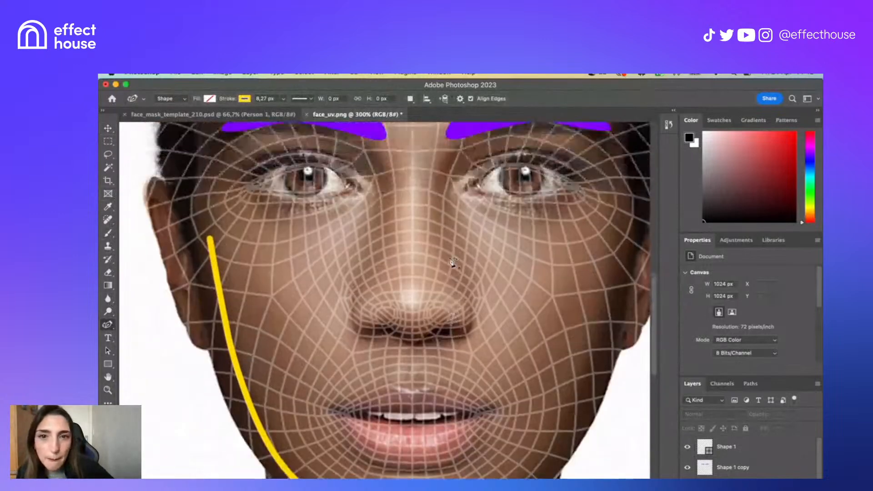
left_click(395, 214)
left_click(394, 277)
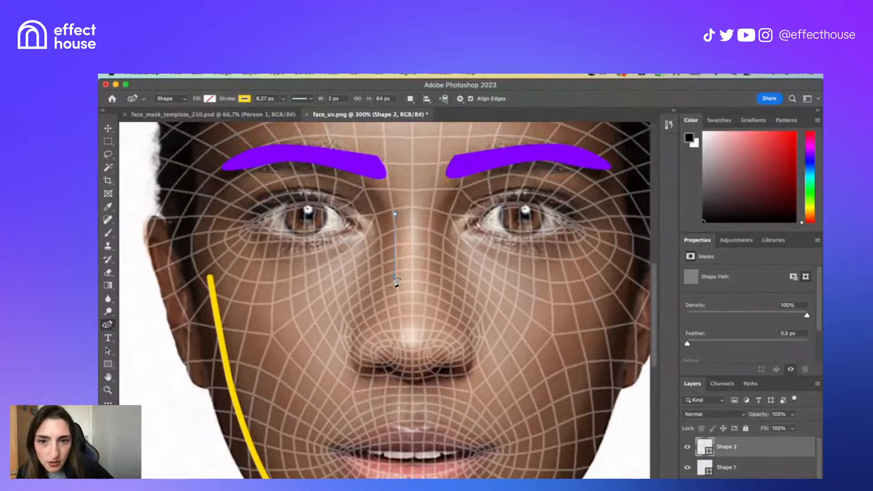
left_click(393, 318)
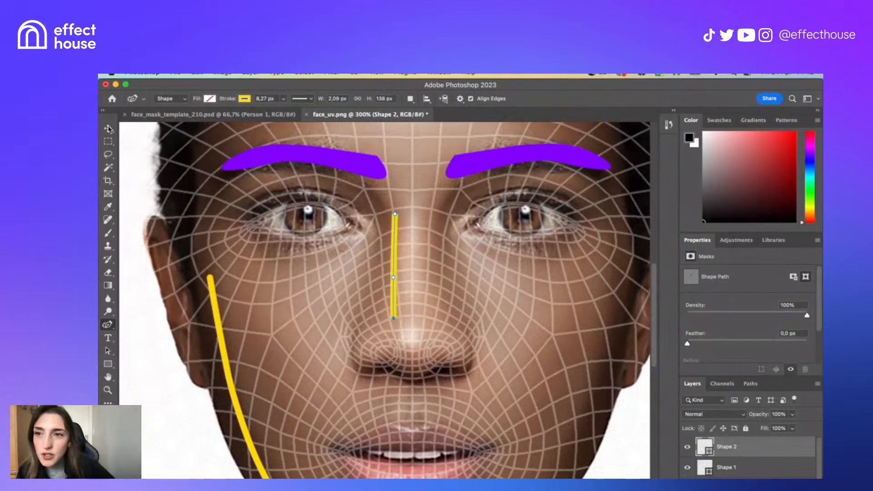
left_click(108, 128)
left_click(448, 253)
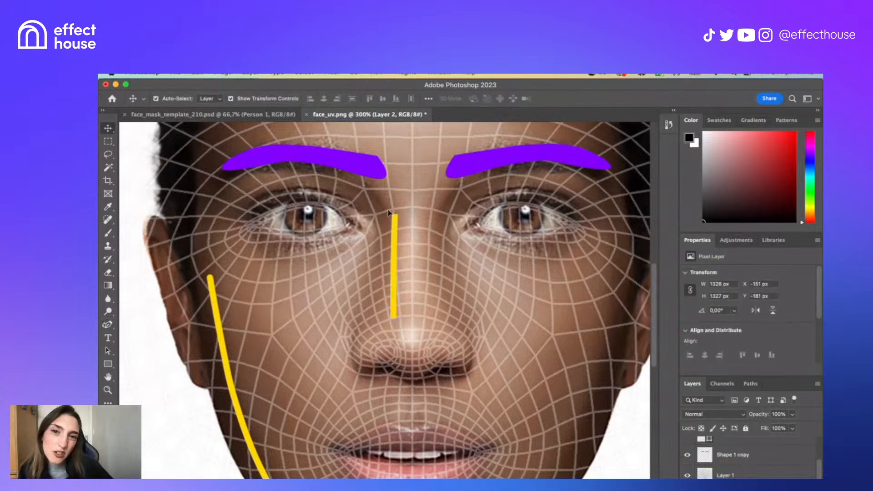
- Give the nose line's stroke round caps and round corners
left_click(395, 223)
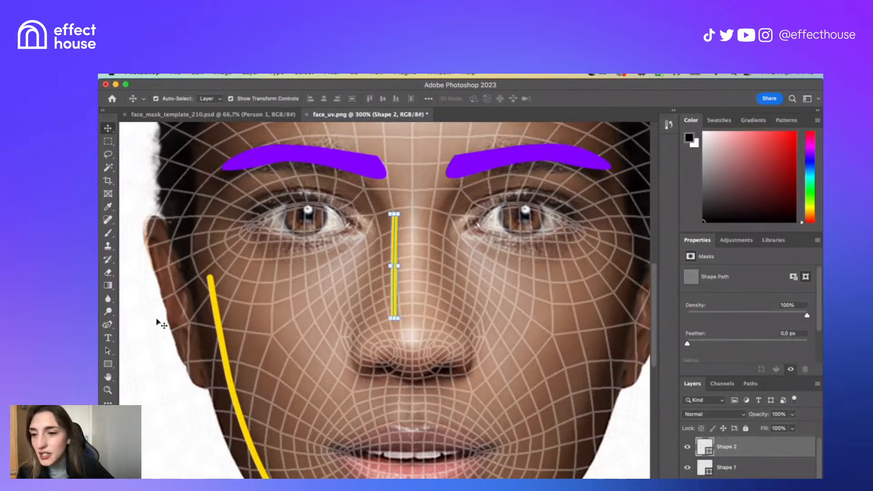
left_click(108, 326)
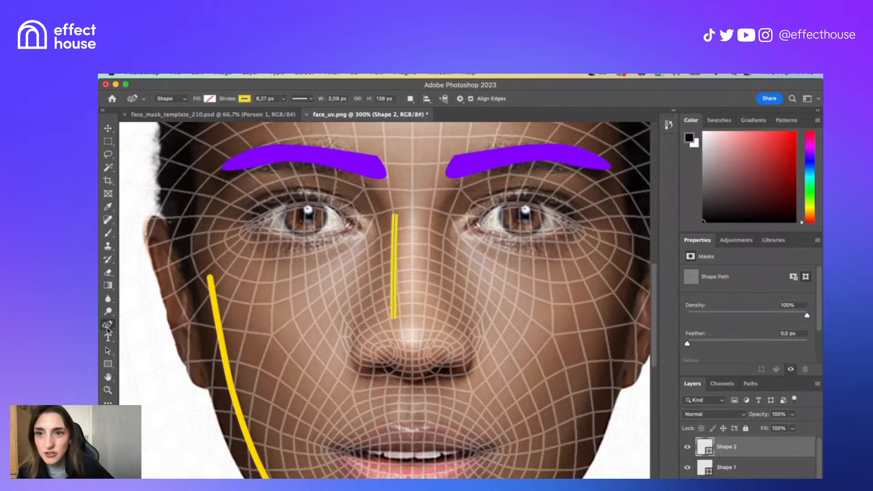
left_click(308, 99)
left_click(306, 208)
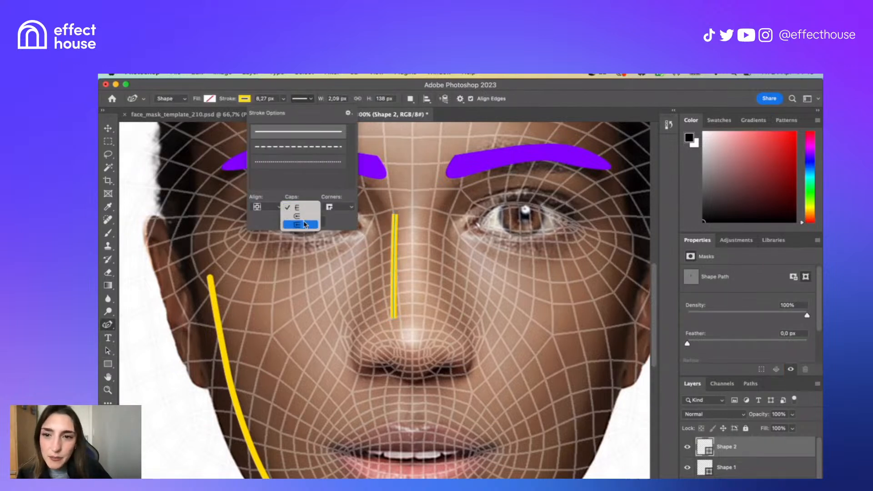
left_click(303, 217)
left_click(343, 208)
left_click(343, 216)
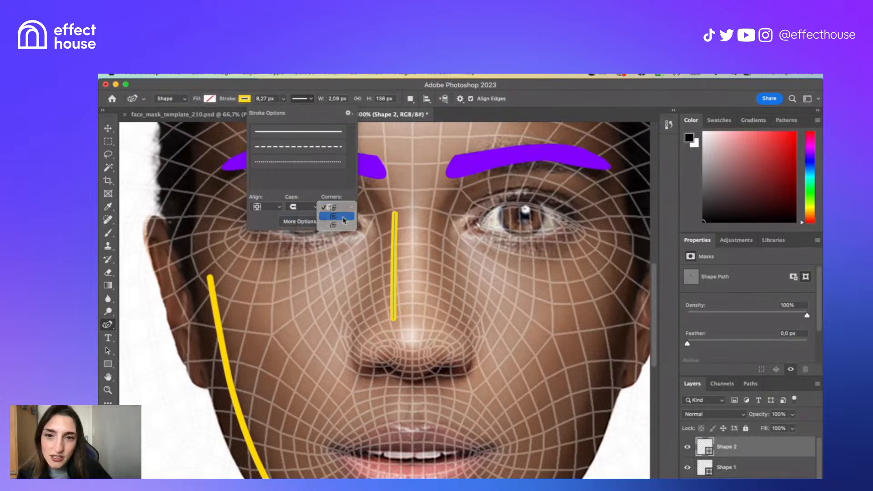
- Thin the nose line's stroke to 3.79 px
left_click(280, 90)
left_click(283, 99)
left_click_drag(282, 112, 282, 113)
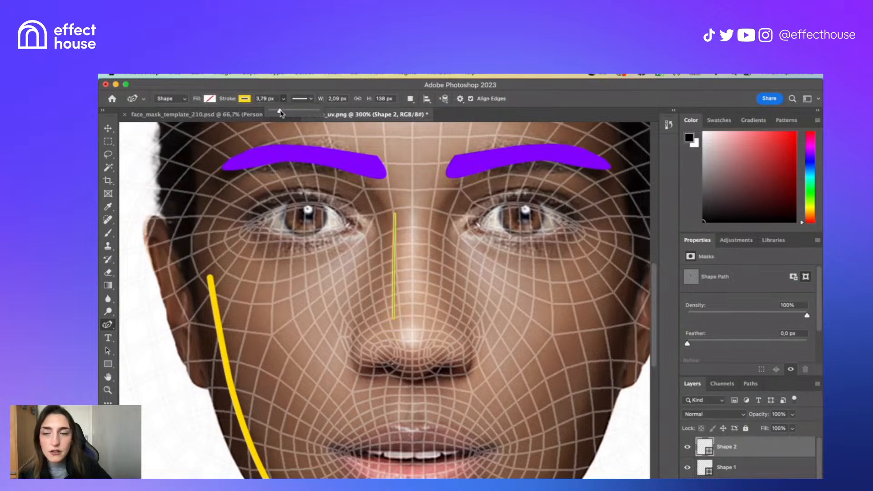
left_click(108, 127)
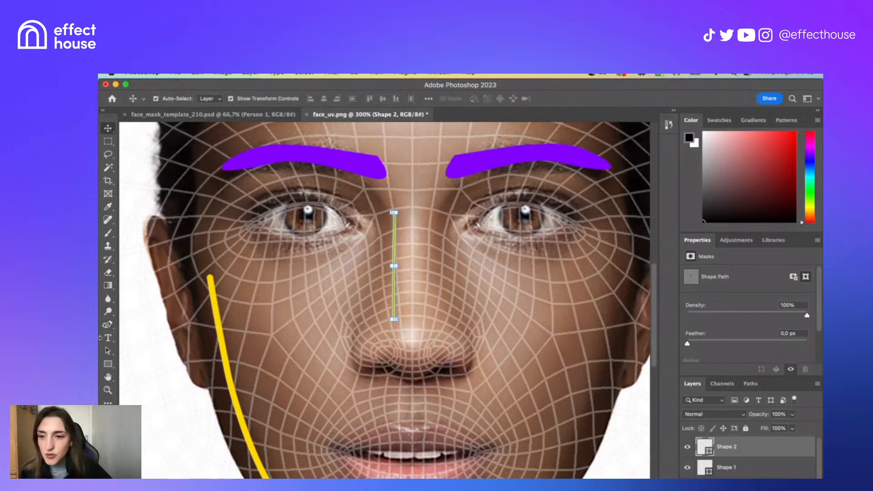
- Draw an open five-point yellow curve on the image's right side, from the outer brow end around the cheek, about 113 by 300 px
left_click(108, 324)
scroll(447, 344, "left", 1)
scroll(448, 344, "right", 5)
left_click(494, 155)
left_click(494, 273)
left_click(489, 339)
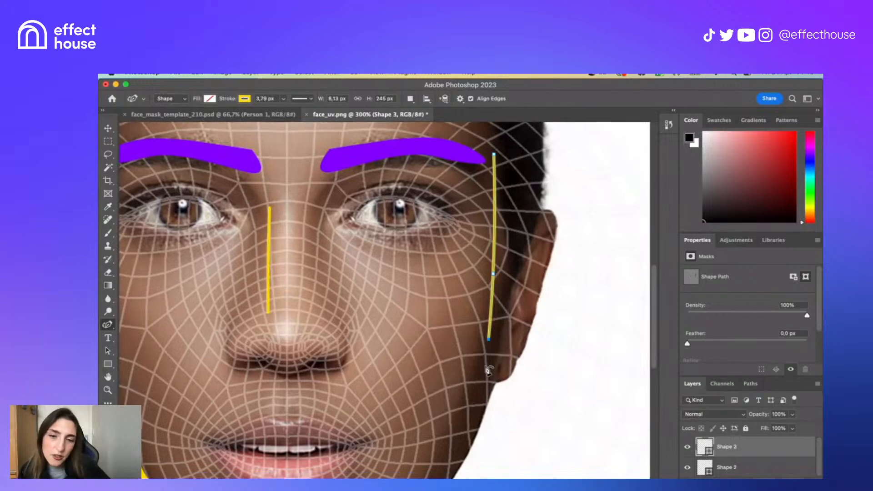
left_click(461, 371)
left_click(412, 380)
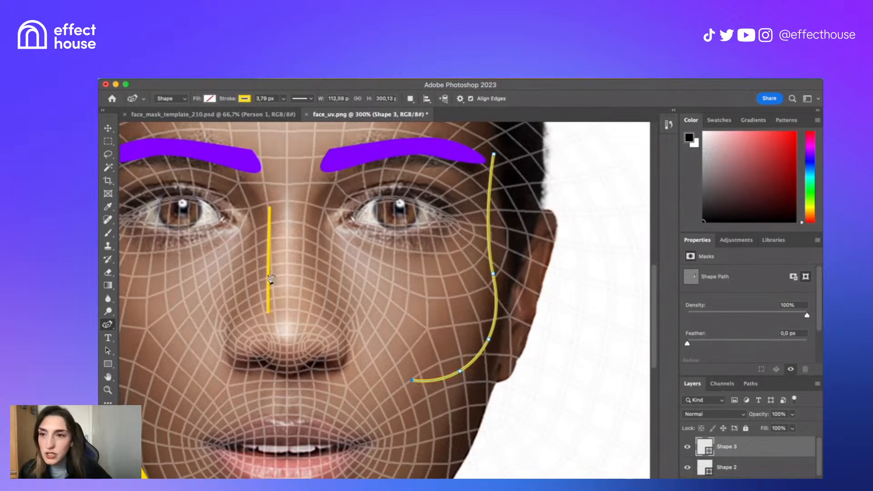
- Move the cheek curve's second point up and outward toward the ear to smooth the line, making it about 120 px wide
left_click(488, 339, "alt")
key("super+z")
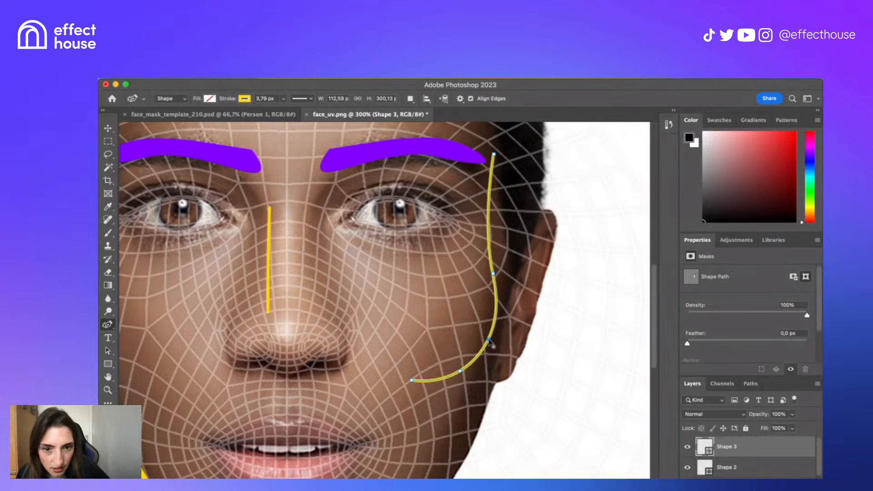
left_click_drag(494, 274, 501, 256)
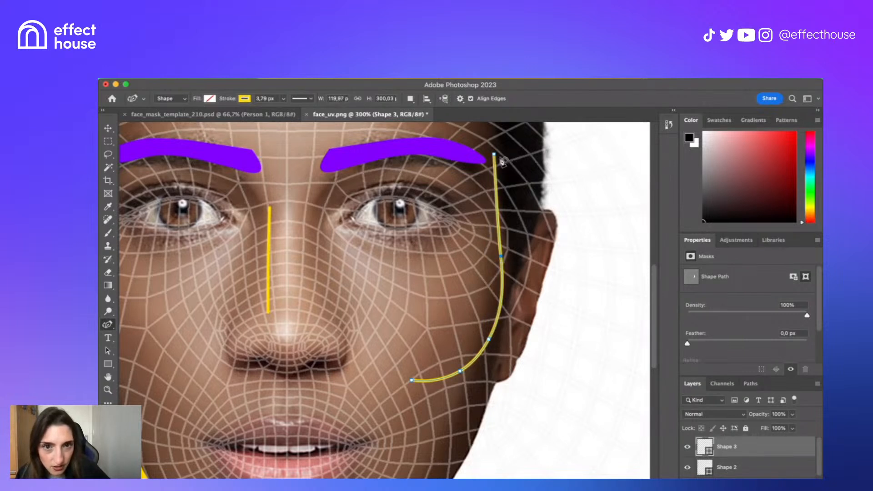
- Shorten the cheek curve at its upper end so that it spans about 119 by 196 px
left_click_drag(495, 155, 498, 196)
key("super+z")
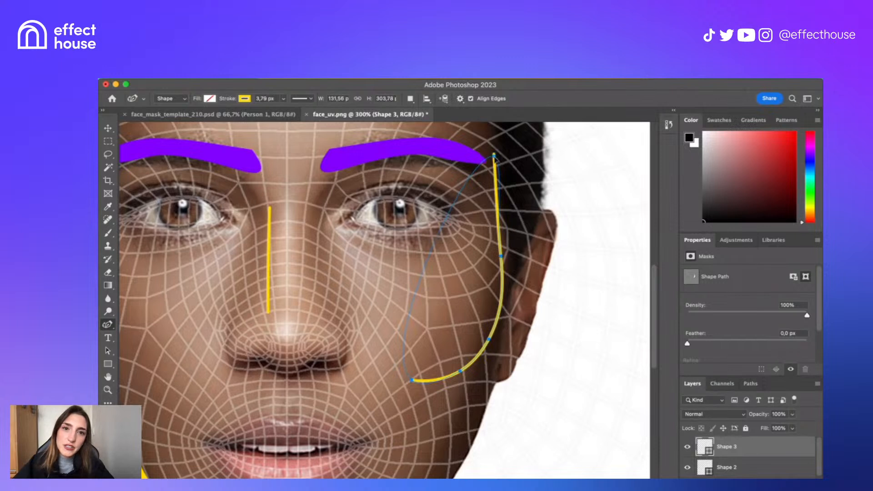
left_click(496, 192)
left_click_drag(497, 198, 497, 221)
key("ctrl+z")
key("ctrl+z")
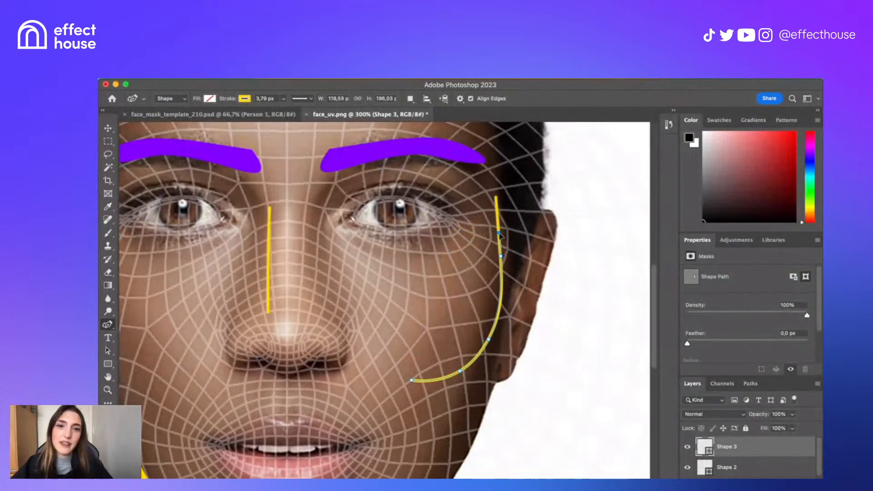
key("ctrl+z")
key("super+minus")
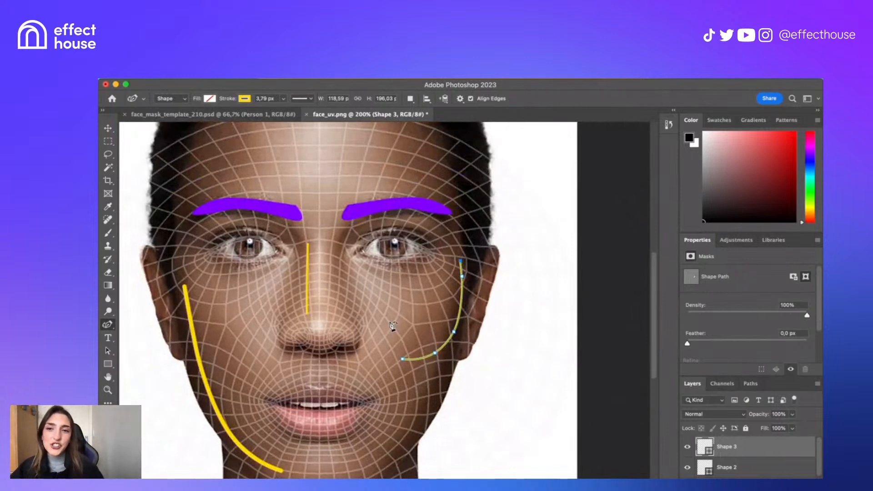
- Create a new empty layer above the cheek curve and set up the Brush with magenta (#fc00ff) as foreground colour
left_click(790, 485)
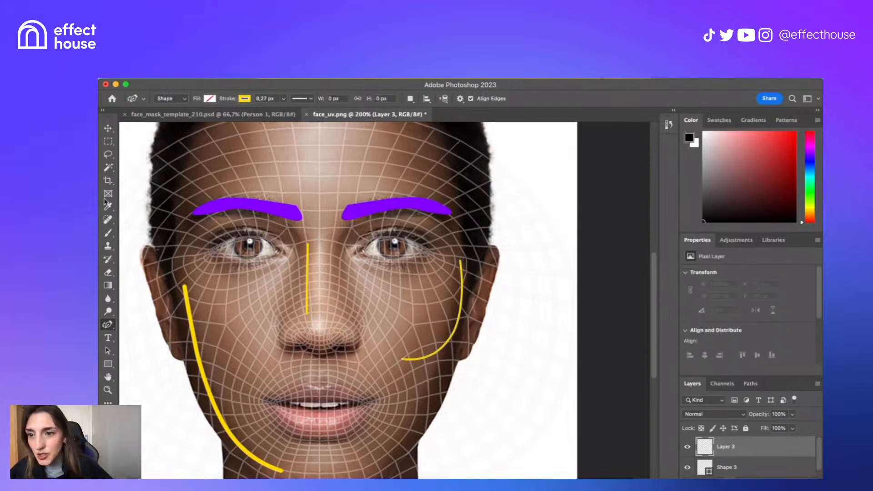
left_click(108, 233)
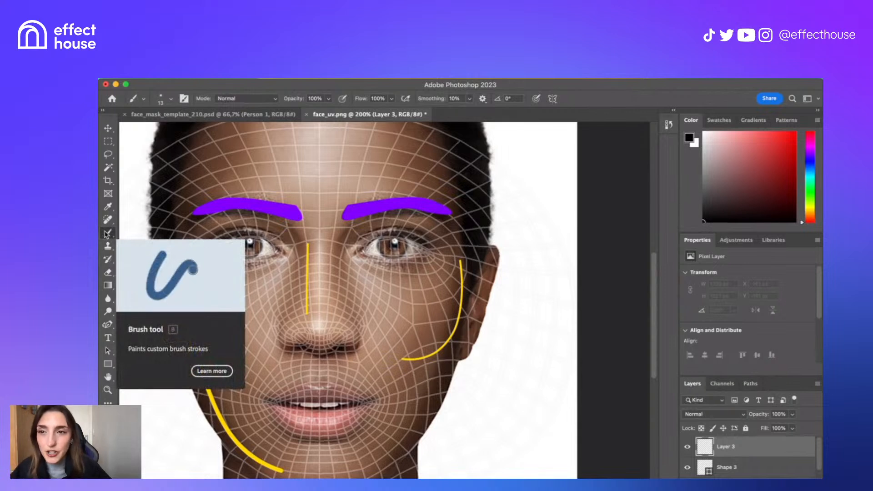
left_click(106, 424)
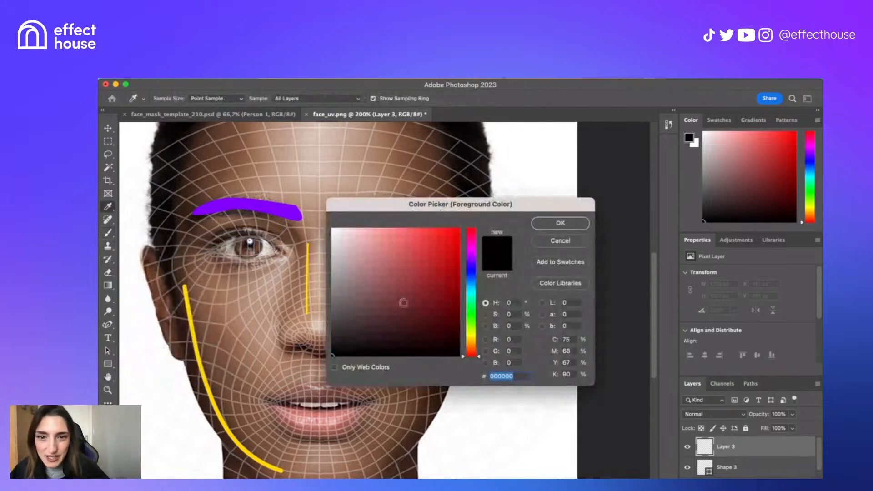
left_click_drag(471, 244, 471, 250)
left_click(455, 233)
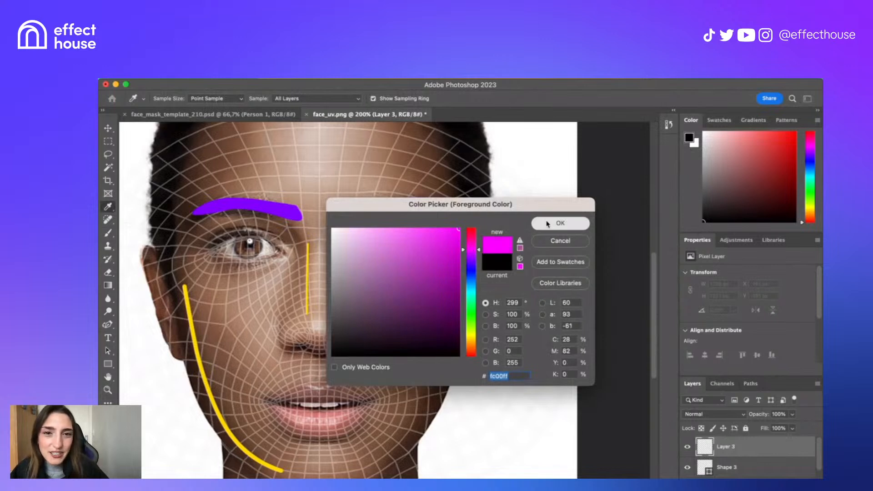
left_click(560, 223)
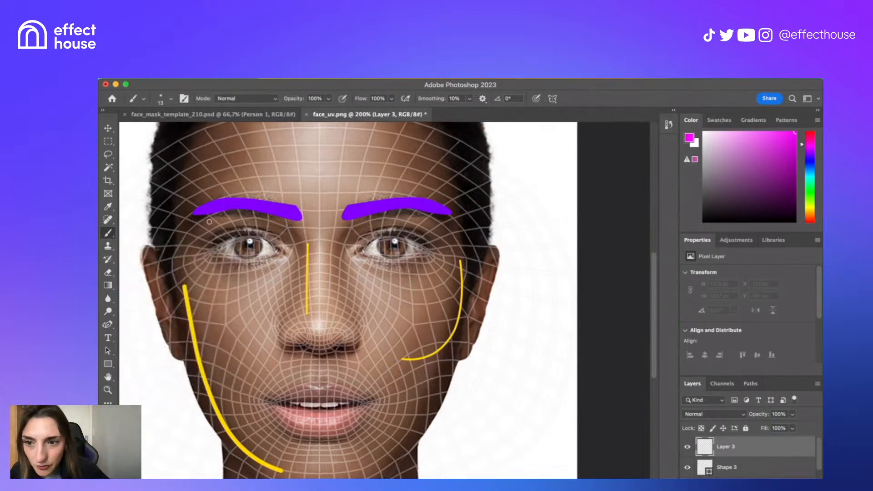
- Paint a magenta block about 179 by 90 px over the image's left eyelid and soften it with a 10.1 px Gaussian Blur
left_click_drag(210, 233, 210, 249)
mouse_move(208, 217)
left_mouse_down()
mouse_move(286, 223)
mouse_move(284, 249)
mouse_move(210, 249)
mouse_move(211, 222)
mouse_move(282, 224)
mouse_move(279, 248)
mouse_move(216, 246)
mouse_move(213, 223)
mouse_move(273, 225)
mouse_move(222, 226)
mouse_move(282, 235)
mouse_move(220, 233)
mouse_move(258, 239)
mouse_move(230, 241)
mouse_move(269, 231)
left_mouse_up()
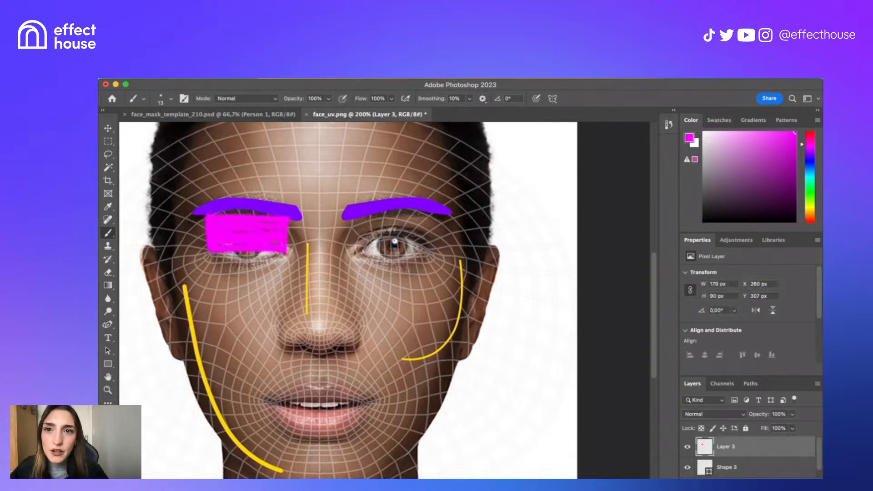
left_click(328, 79)
mouse_move(356, 206)
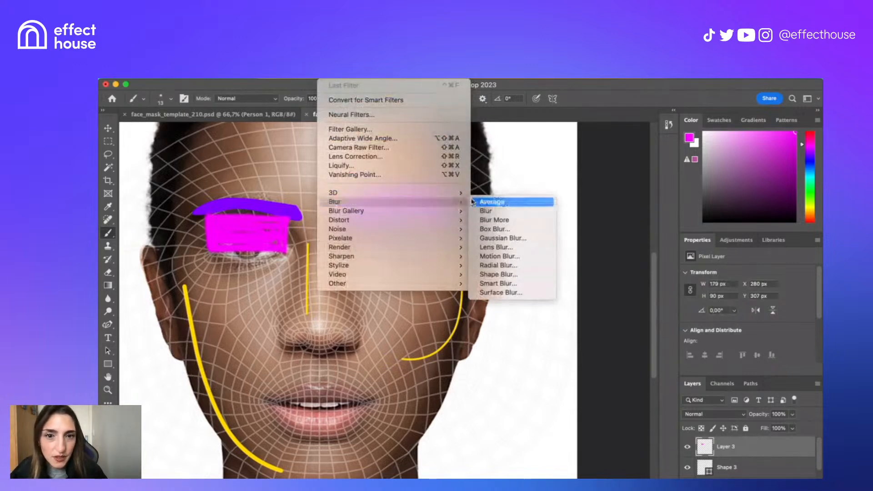
left_click(522, 242)
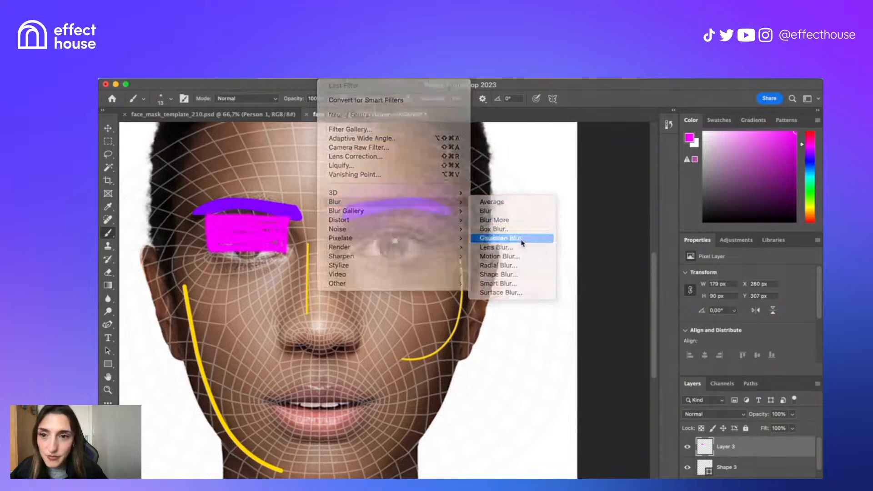
mouse_move(410, 319)
left_mouse_down()
mouse_move(438, 321)
mouse_move(428, 321)
left_mouse_up()
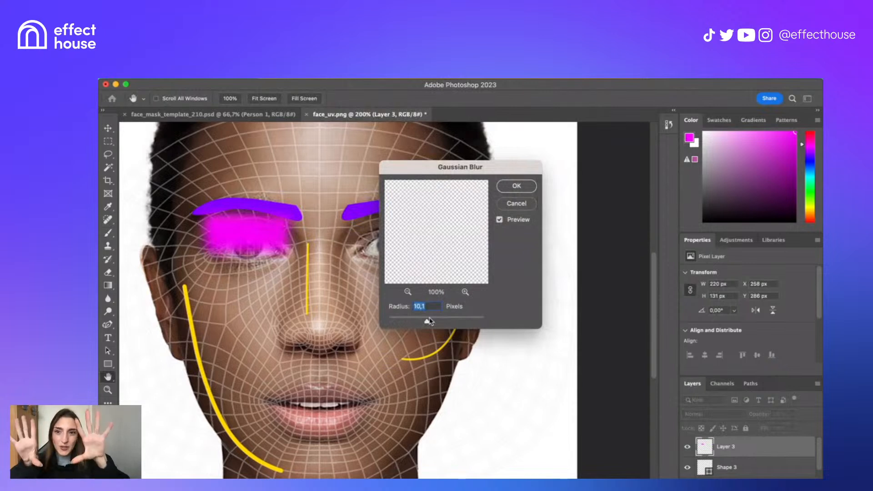
left_click(516, 186)
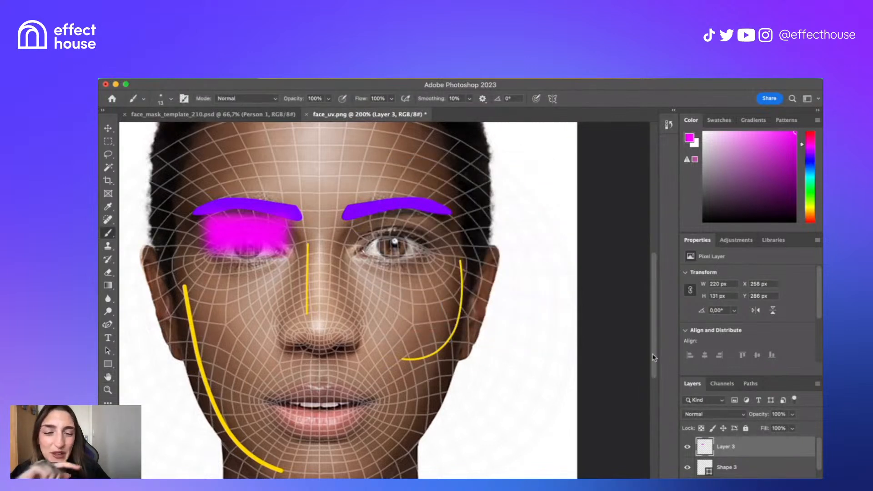
- Create a new layer and paint a curved magenta band about 201 by 60 px beneath the image's right eye
key("super+shift+alt+n")
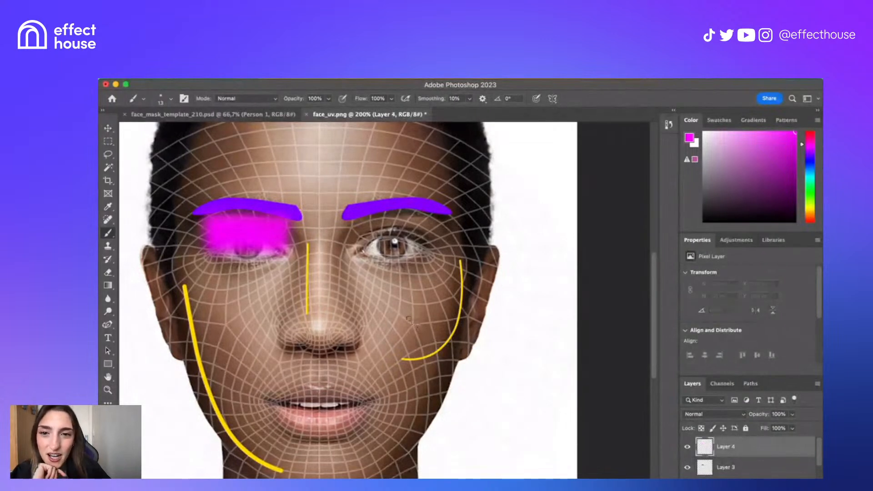
mouse_move(357, 264)
left_mouse_down()
mouse_move(402, 269)
mouse_move(433, 259)
mouse_move(353, 263)
left_mouse_up()
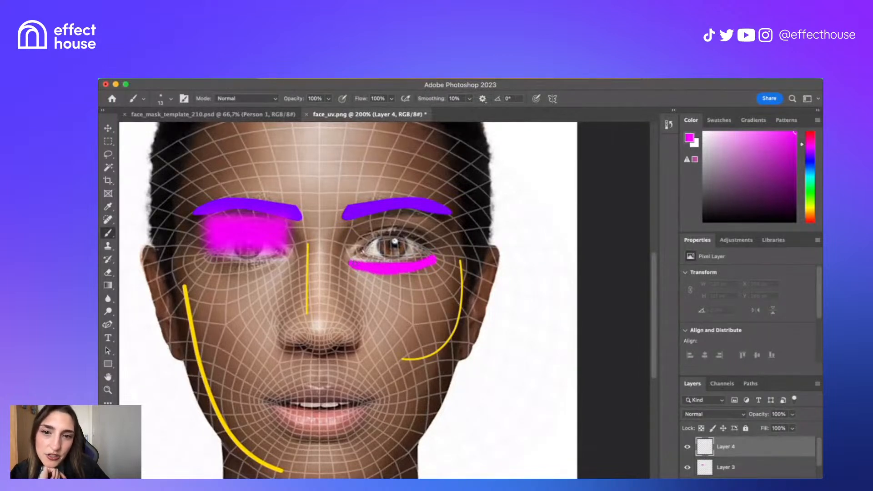
mouse_move(414, 265)
left_mouse_down()
mouse_move(362, 264)
mouse_move(408, 270)
mouse_move(426, 260)
left_mouse_up()
- Reapply the last Gaussian Blur to the magenta band under the eye
left_click(355, 78)
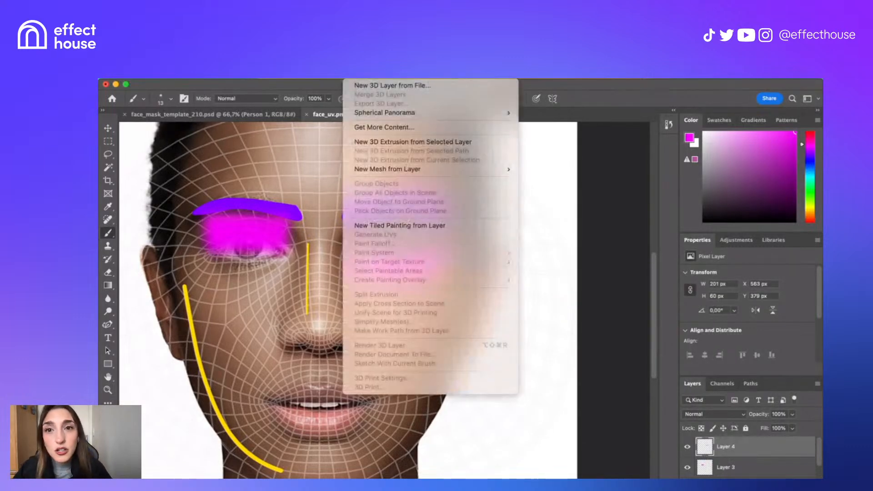
left_click(354, 78)
left_click(329, 78)
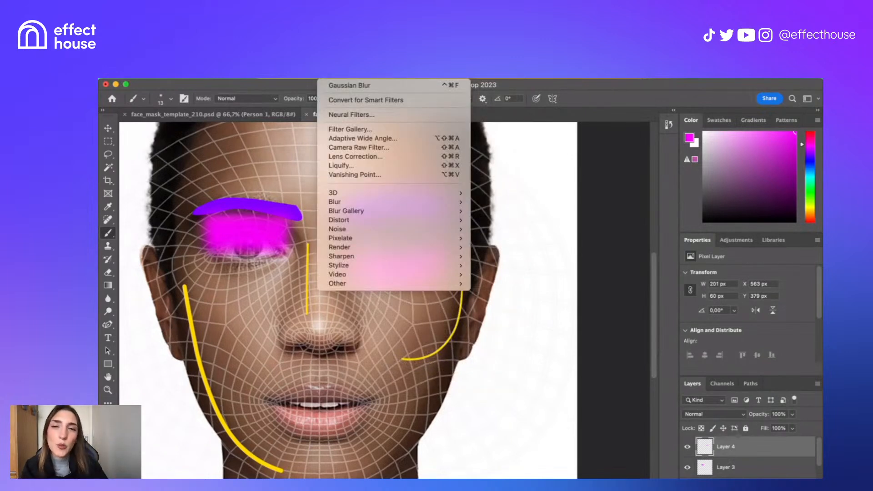
left_click(390, 86)
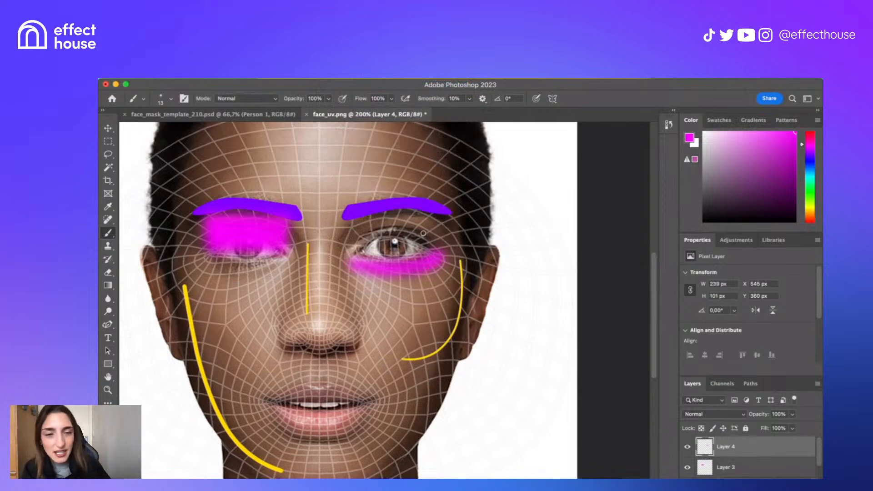
- Merge the two magenta eye make-up layers into one and add a new empty layer above it
left_click(756, 473, "shift")
right_click(757, 473)
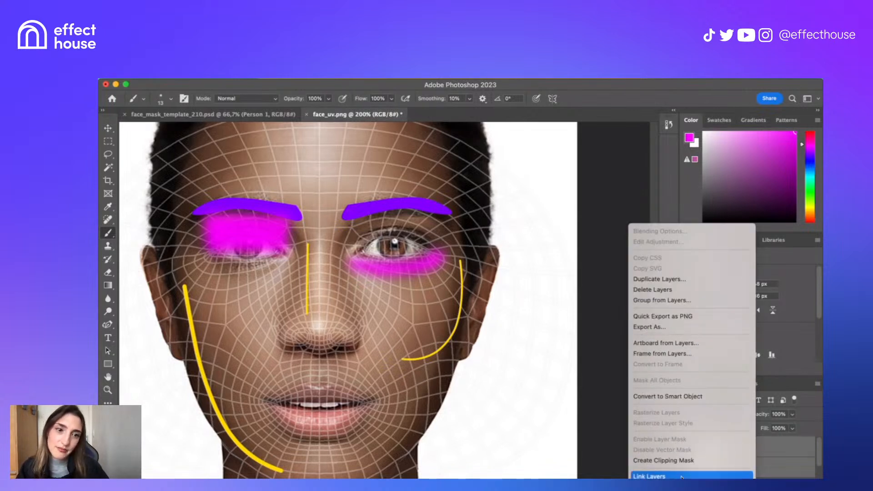
left_click(682, 476)
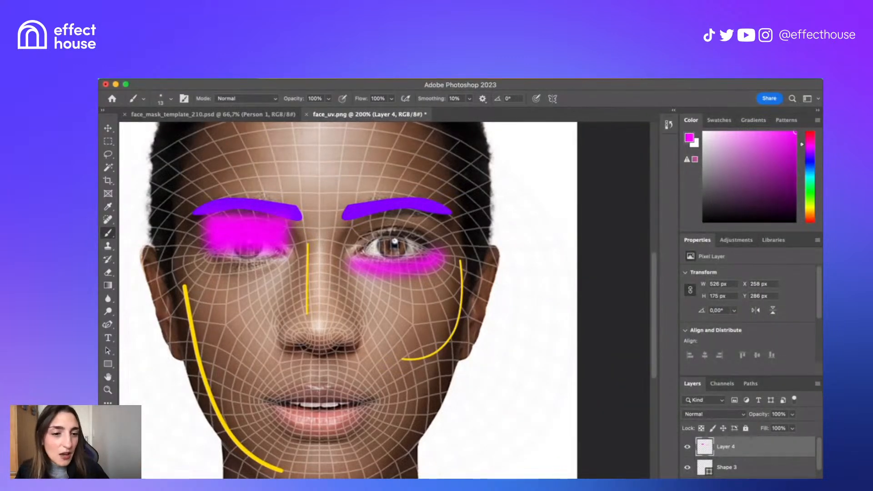
left_click(781, 486)
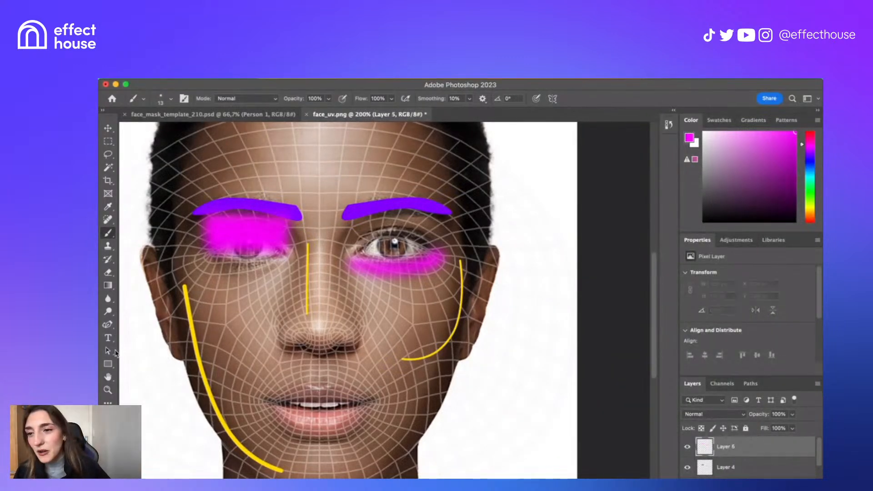
- Activate the Curvature Pen tool and set the foreground color to the purple sampled from the eyebrow
left_click(107, 324)
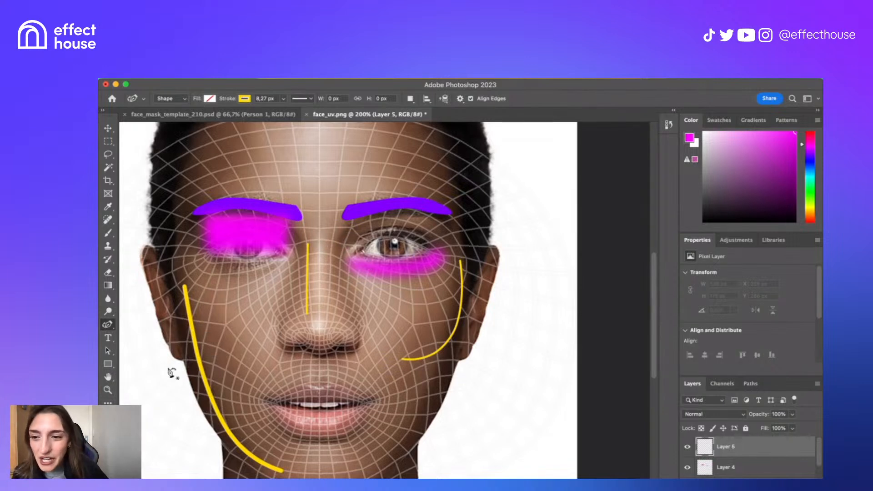
left_click(106, 424)
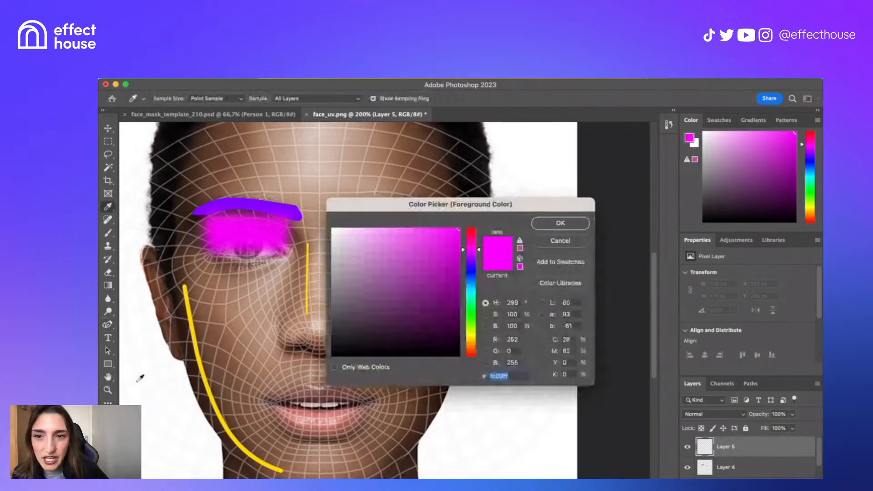
left_click(244, 202)
left_click(563, 223)
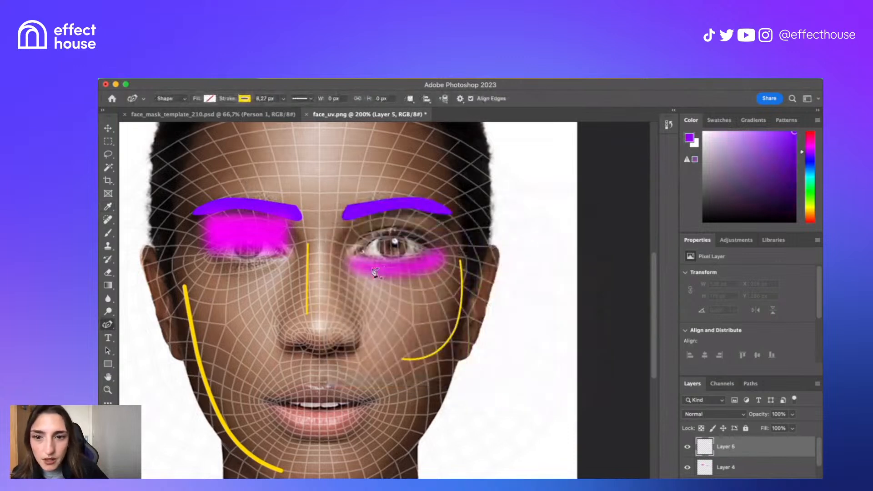
- Draw a yellow curved line about 180 by 74 px beneath the image's right eye, rising at the outer corner
left_click(356, 282)
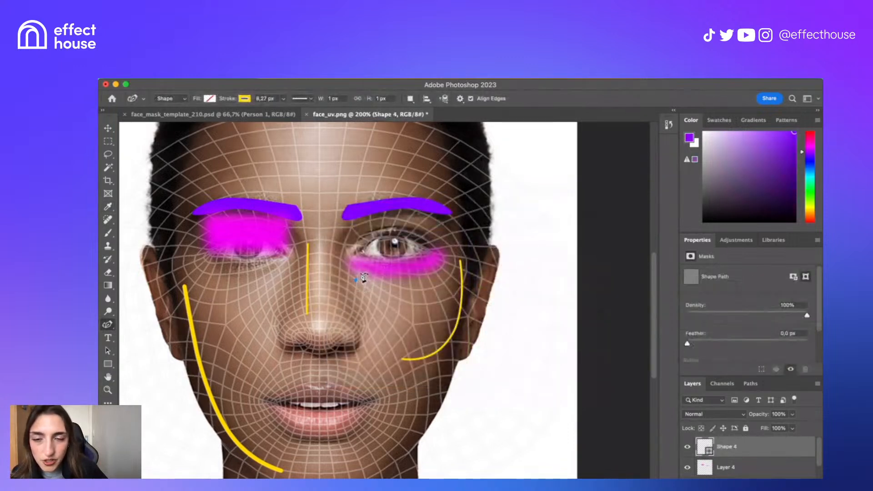
left_click(363, 273)
left_click(379, 267)
left_click(412, 267)
left_click(433, 264)
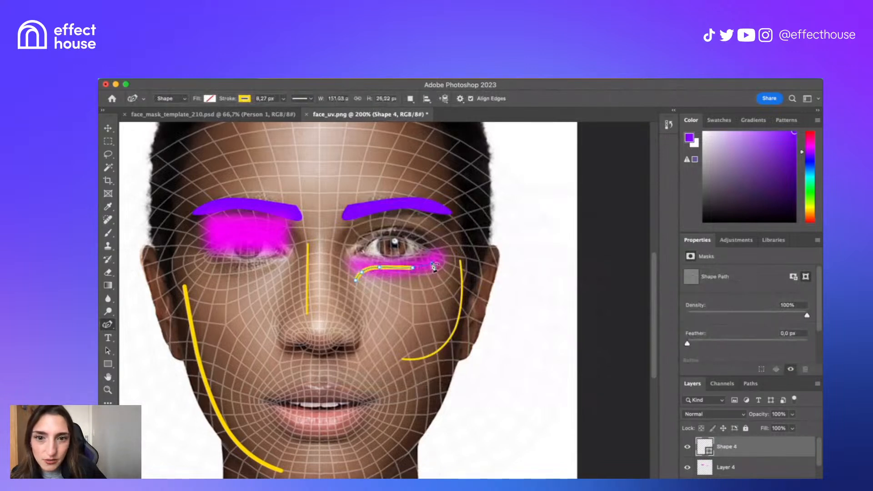
left_click(446, 245)
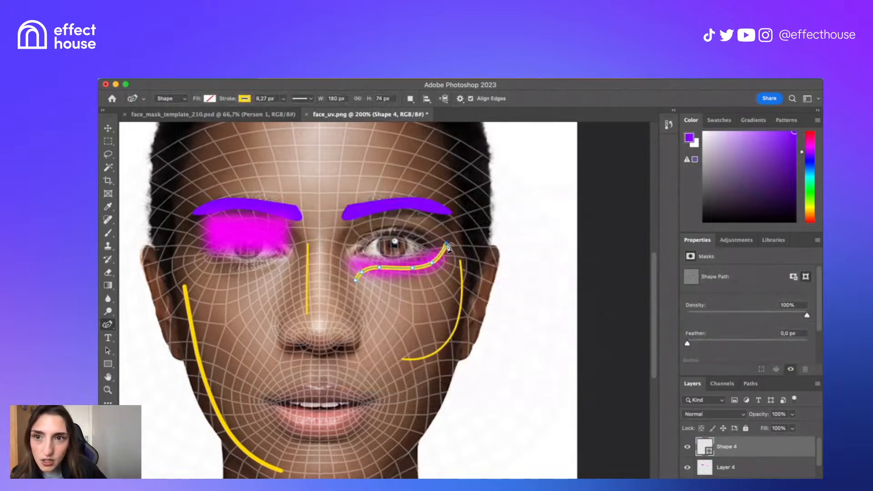
- Set the under-eye curve's stroke width to 3.79 px and give it round corners and round caps
left_click_drag(282, 114, 281, 113)
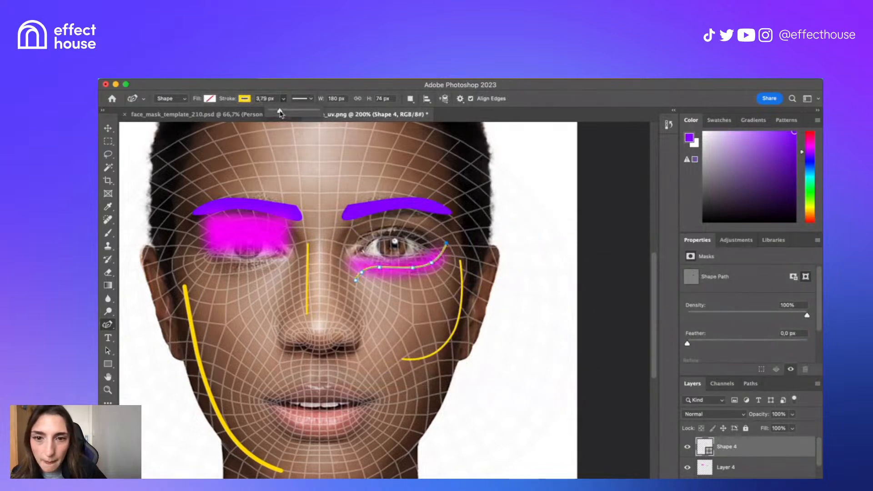
left_click(304, 101)
left_click(328, 205)
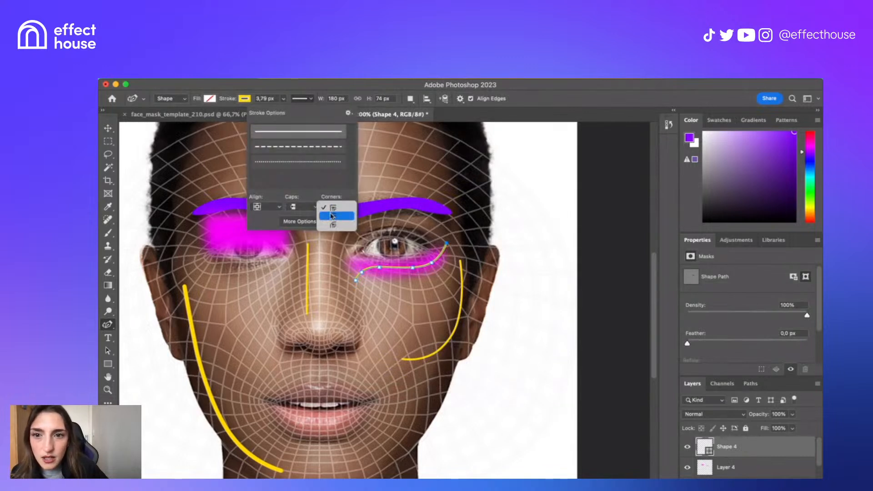
left_click(333, 216)
left_click(297, 207)
left_click(300, 216)
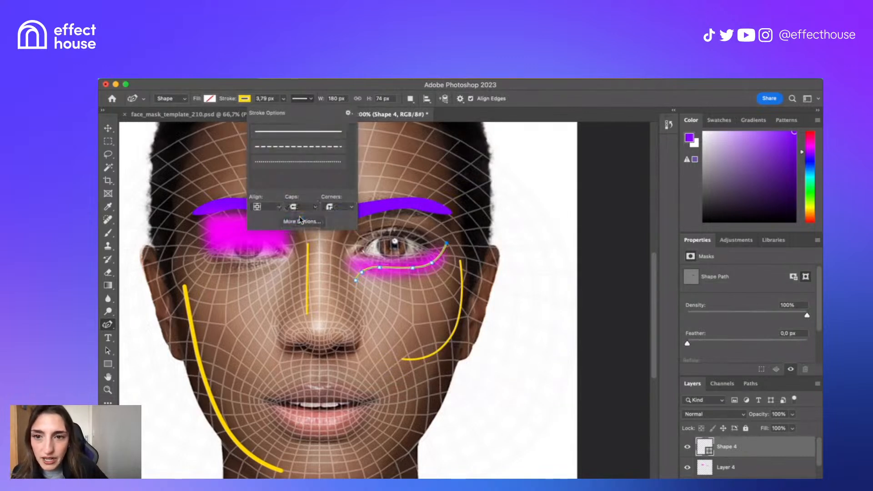
left_click(335, 85)
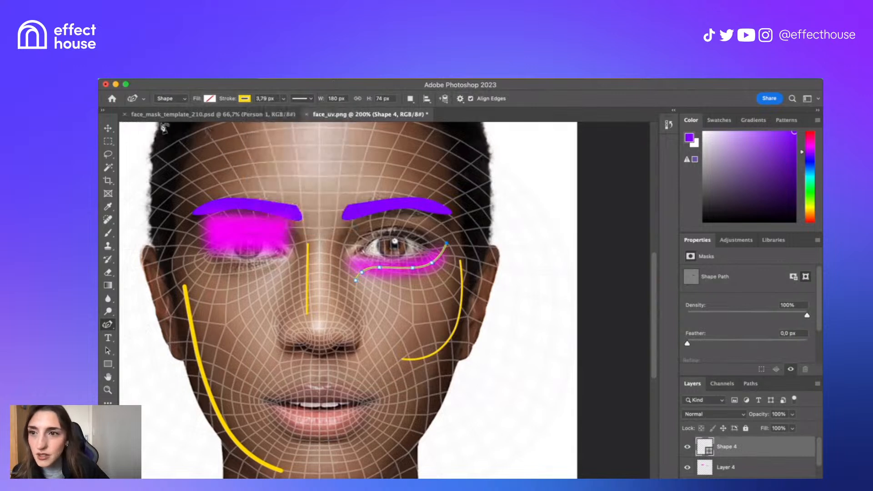
- Nudge the yellow under-eye curve slightly upward, closer to the lower lash line
left_click(107, 128)
key("Up")
key("Up")
key("Up")
key("Up")
key("Up")
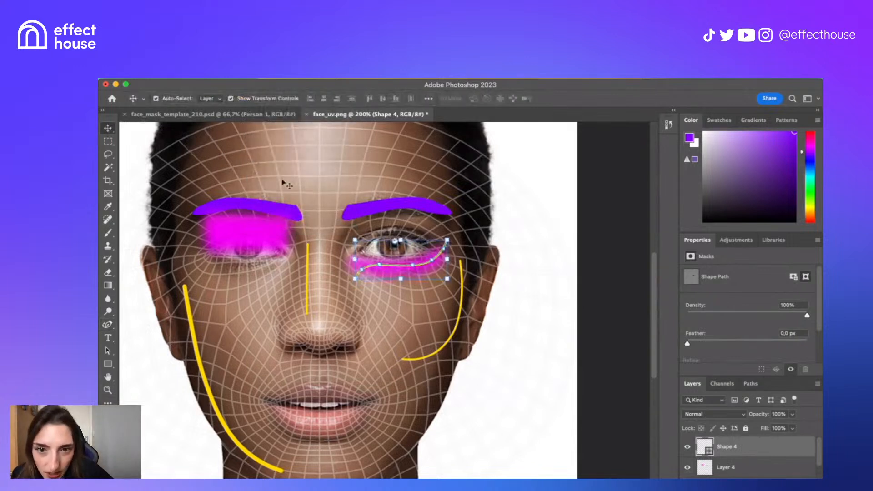
key("Down")
key("Down")
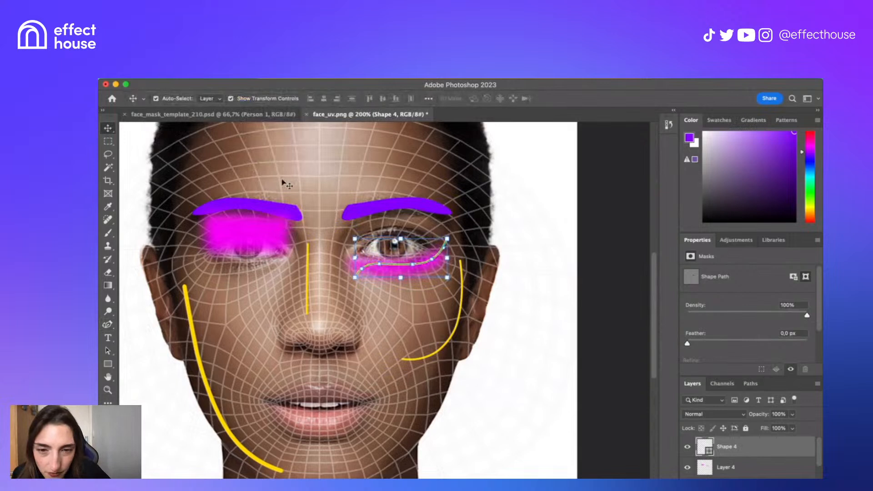
- Rasterize the Shape 4 layer that holds the yellow under-eye curve
left_click(107, 324)
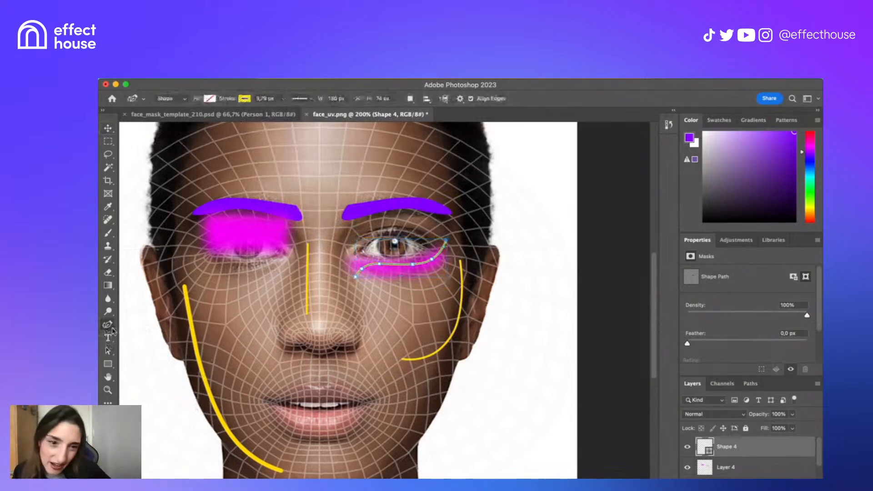
right_click(769, 447)
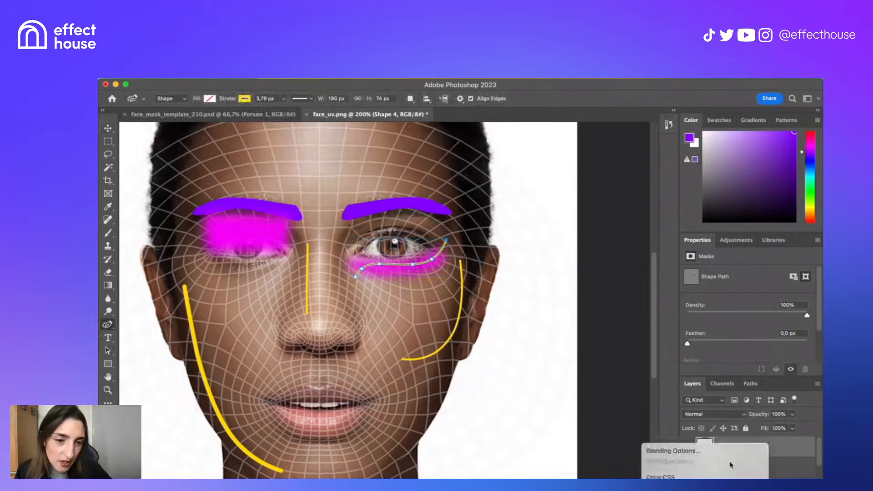
scroll(730, 465, "down", 5)
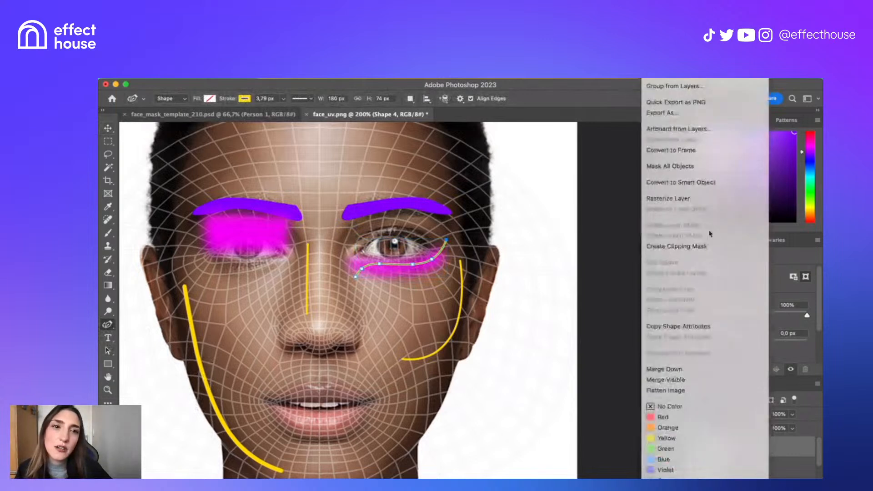
left_click(696, 199)
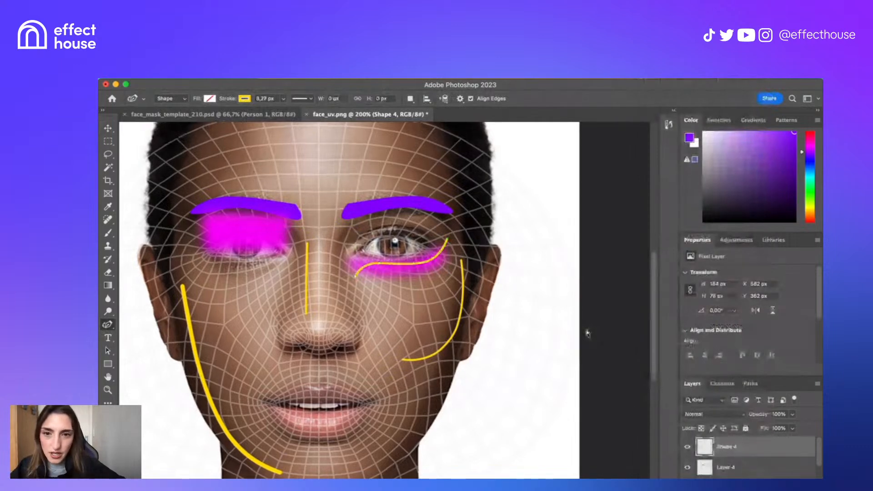
- Set up the Brush tool with a size of 3 px for detail work around the image's right eye
key("super+plus")
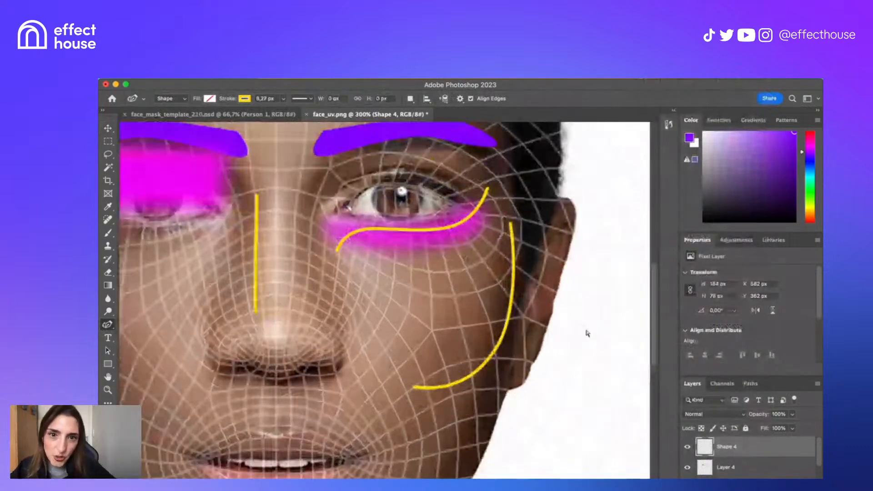
key("super+plus")
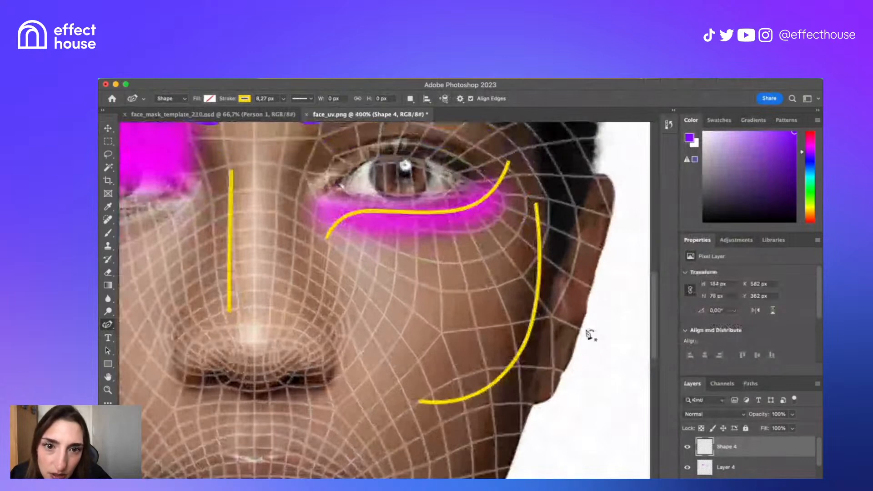
key("super+plus")
scroll(588, 334, "up", 3)
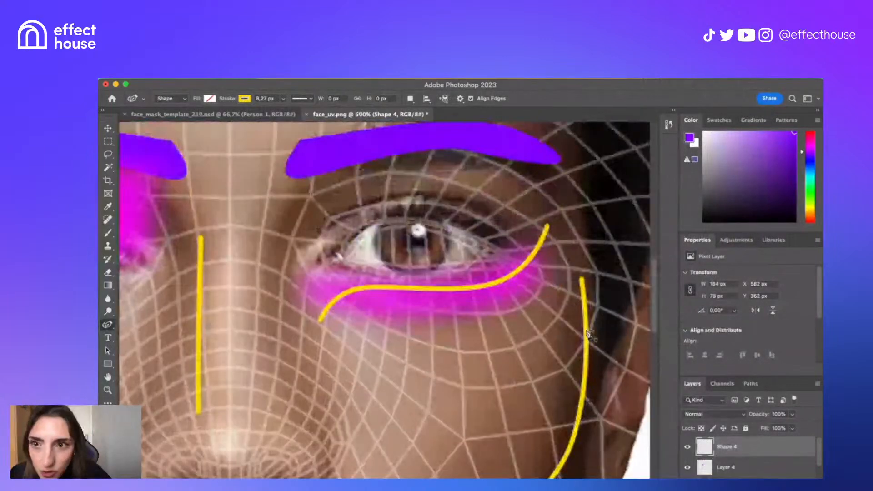
scroll(588, 334, "right", 2)
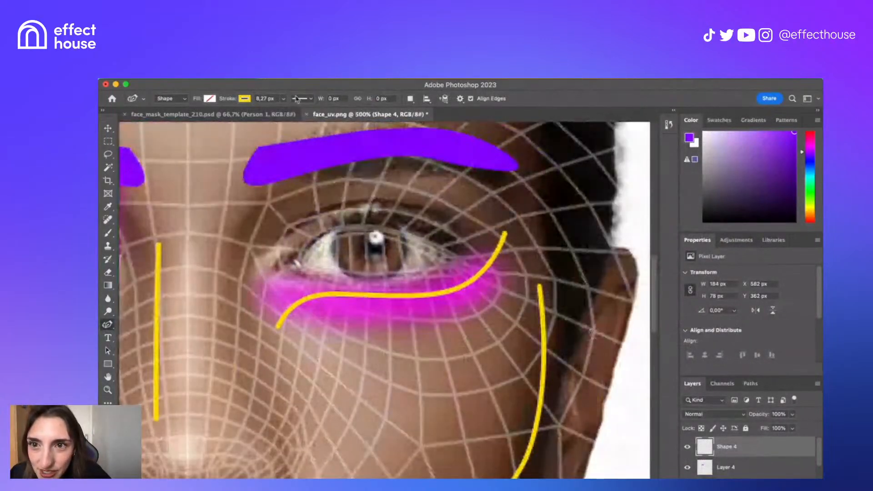
left_click(283, 98)
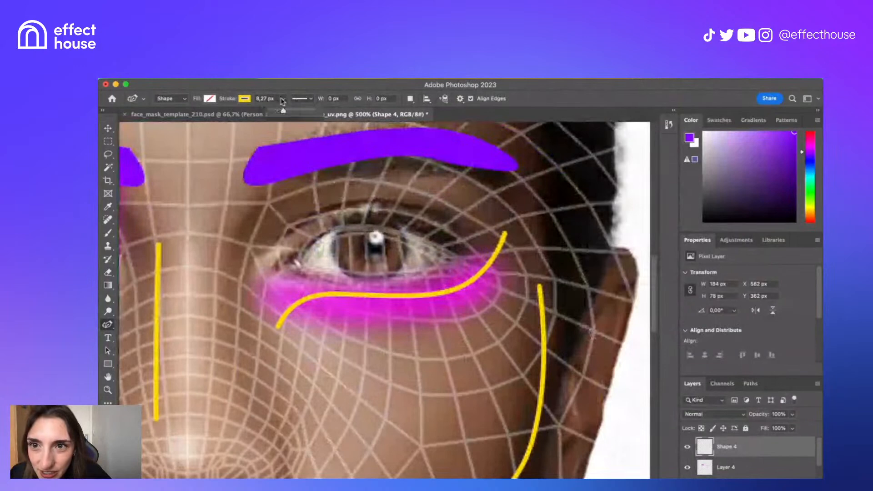
left_click(107, 233)
left_click(171, 99)
left_click_drag(164, 130, 157, 131)
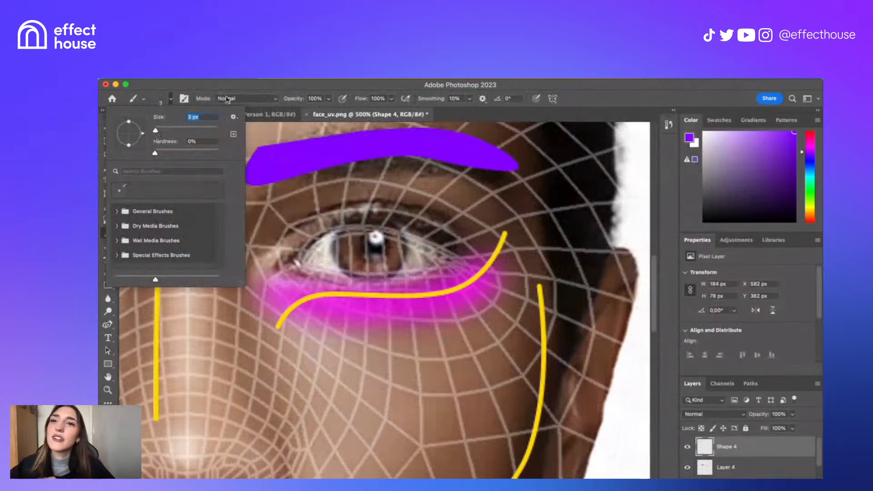
left_click(237, 87)
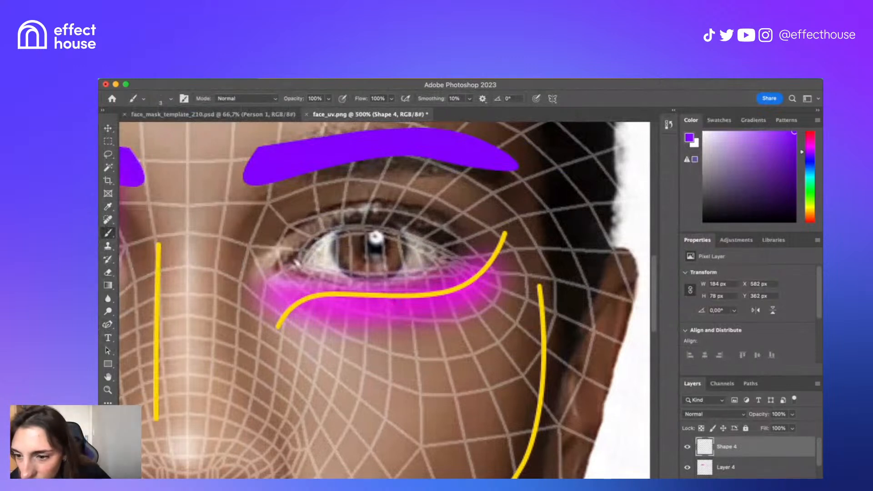
- Set the foreground color to yellow ffd800 by sampling the under-eye curve
left_click(106, 420)
left_click(308, 296)
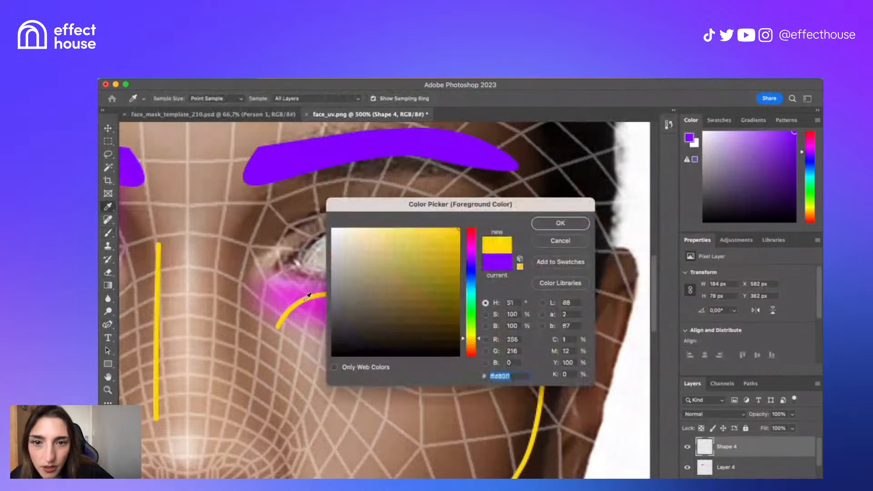
key("Return")
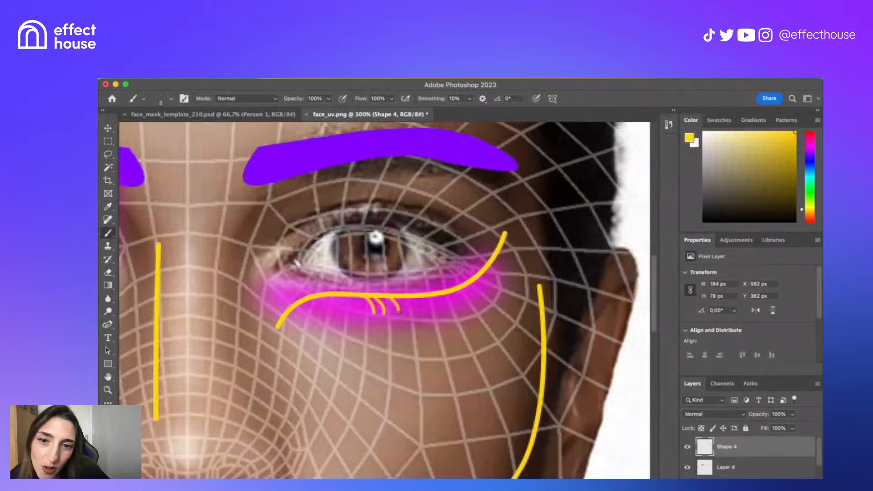
- Paint a row of short curved yellow lashes below the under-eye line, from its middle to its outer end
left_click_drag(407, 297, 413, 315)
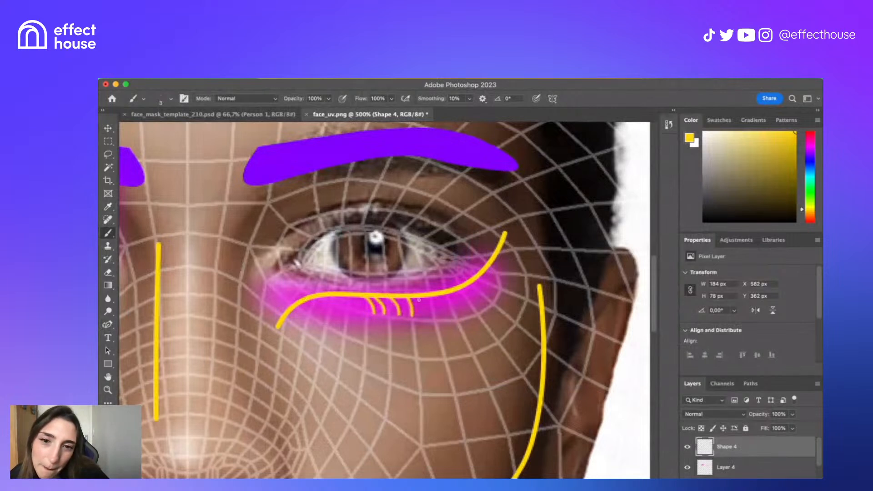
mouse_move(438, 298)
left_mouse_down()
mouse_move(442, 307)
mouse_move(459, 306)
left_mouse_up()
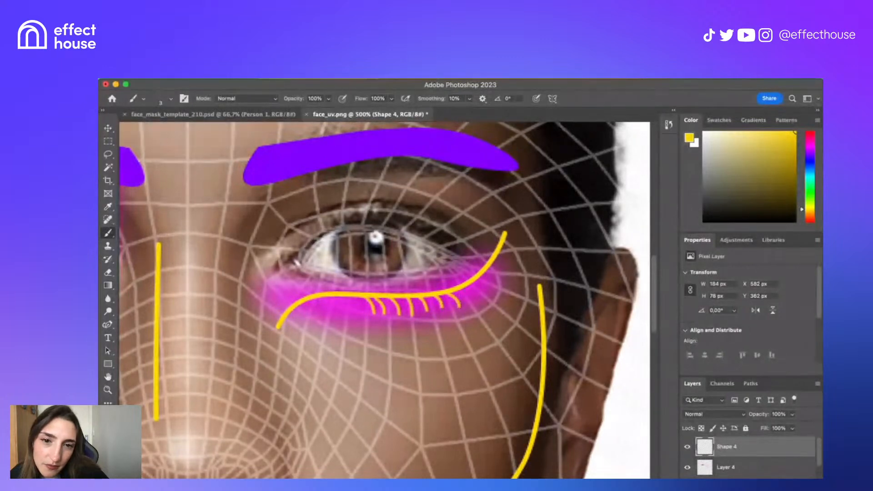
left_click_drag(474, 283, 483, 295)
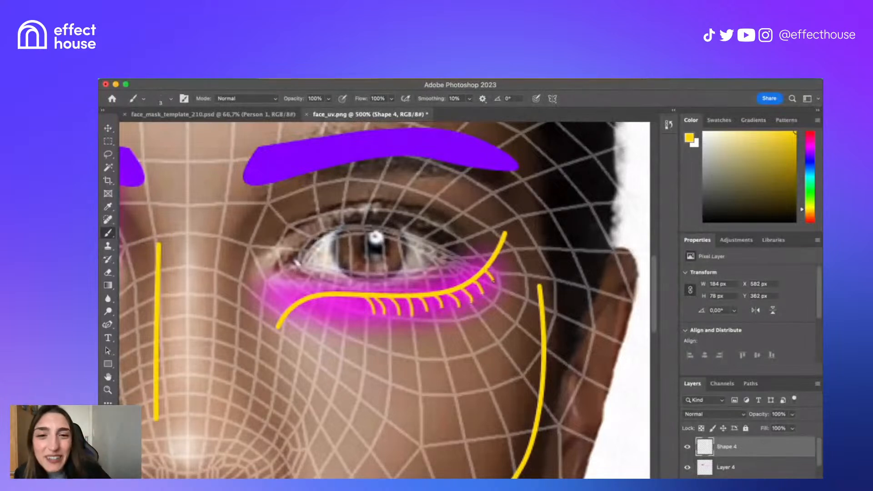
left_click_drag(494, 258, 505, 270)
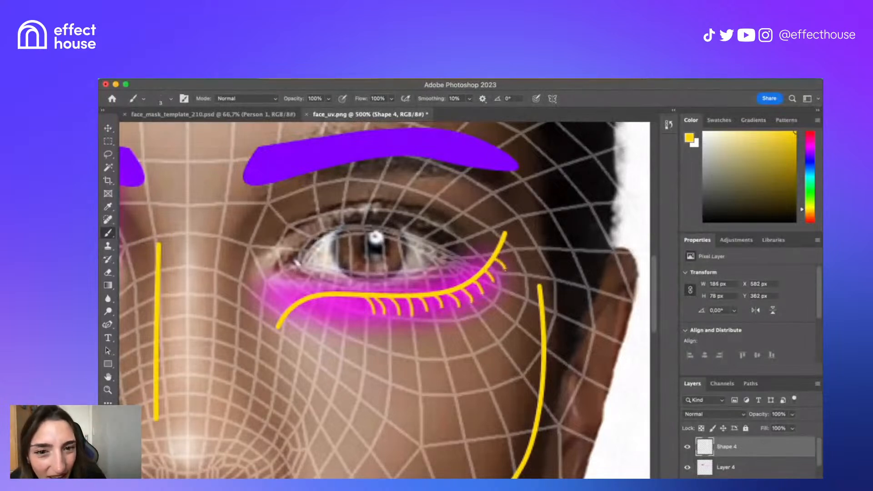
left_click_drag(502, 245, 521, 255)
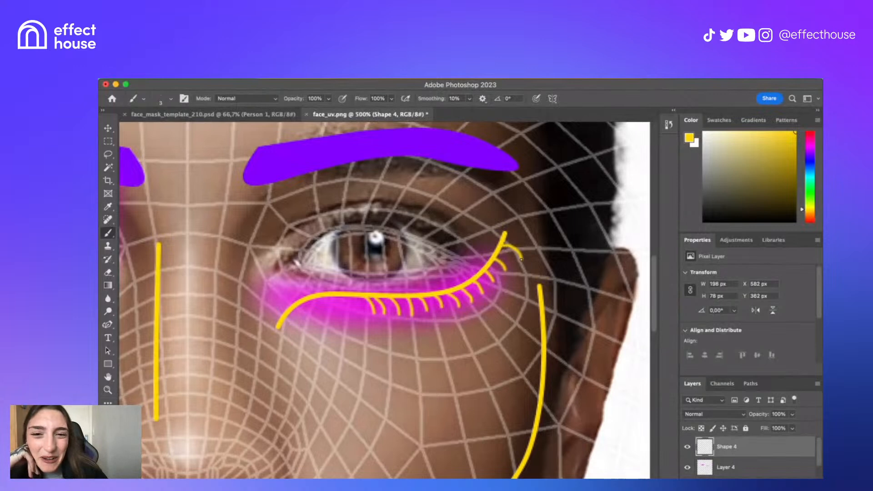
- Enlarge the Layers panel and bring the lower layers of the stack into view
key("super+minus")
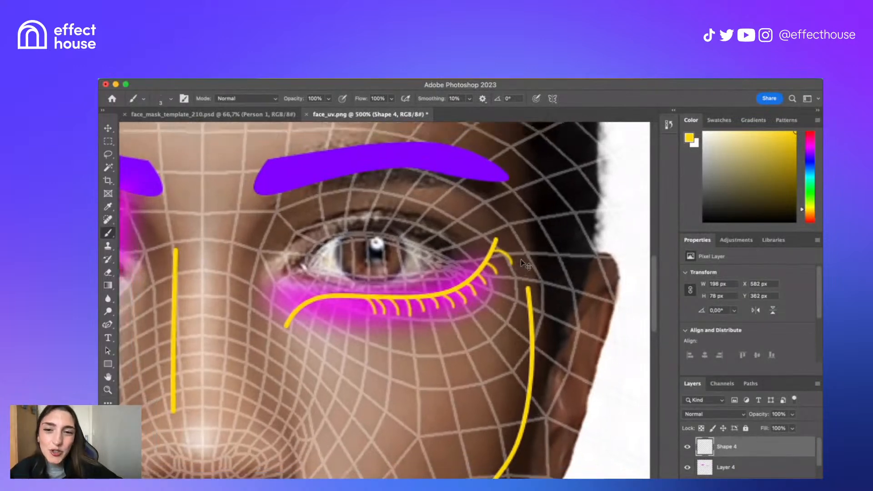
key("super+minus")
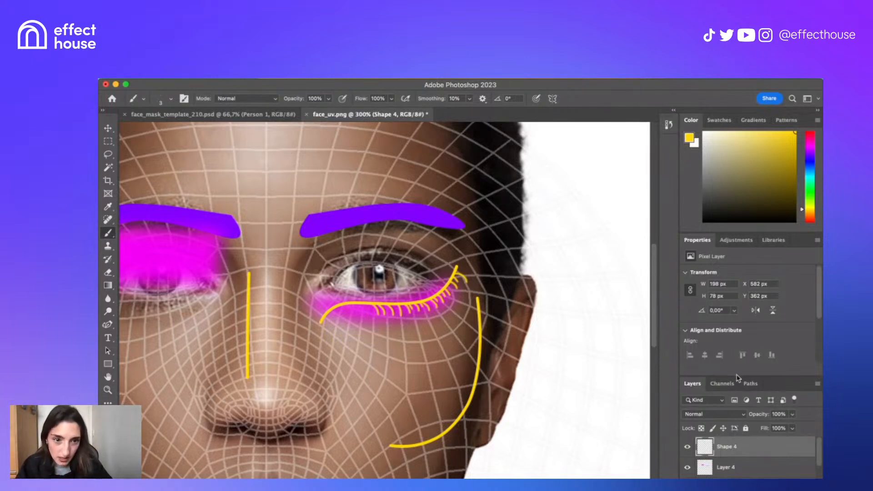
left_click_drag(739, 377, 729, 298)
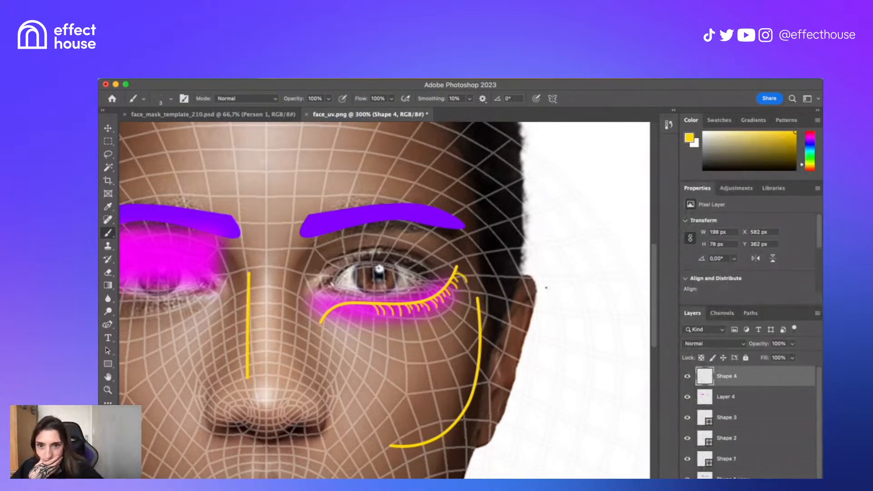
scroll(545, 289, "down", 2)
scroll(384, 300, "left", 5)
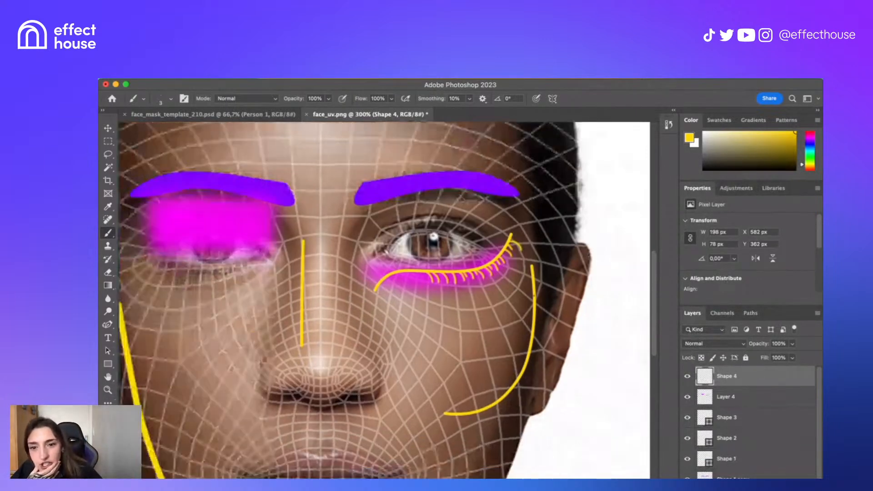
scroll(696, 467, "down", 1)
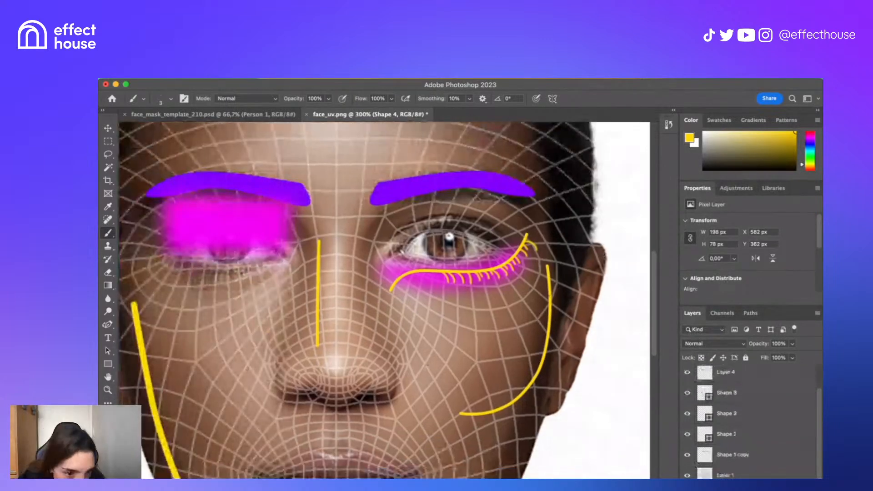
- Identify the nose line's shape layer by toggling layer visibility, and rasterize the Shape 2 layer
left_click(750, 393)
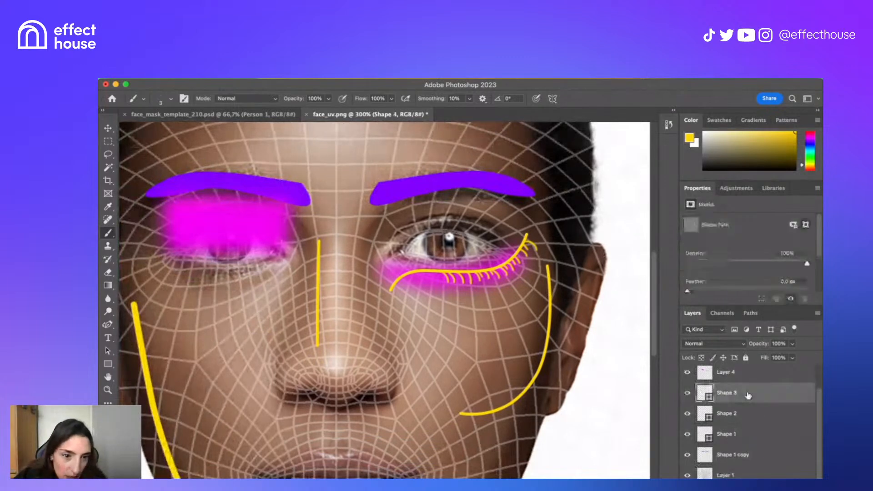
left_click(688, 393)
left_click(688, 393)
left_click(688, 414)
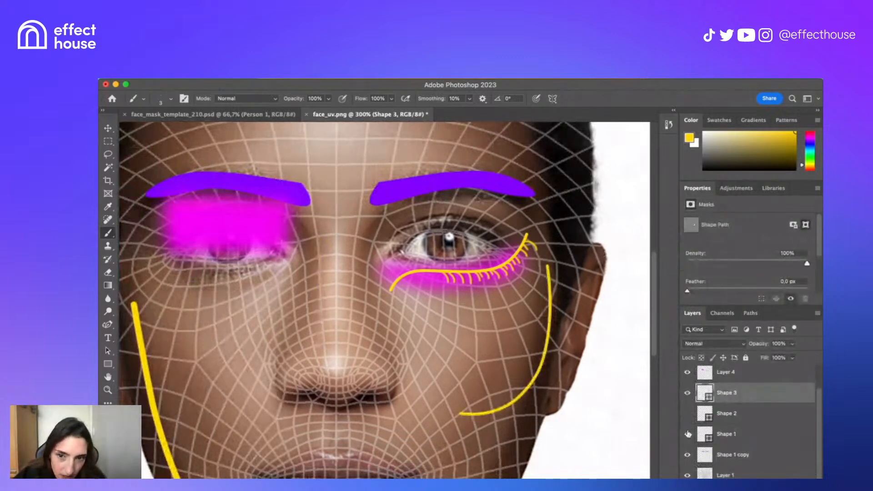
left_click(688, 414)
left_click(744, 417)
right_click(744, 418)
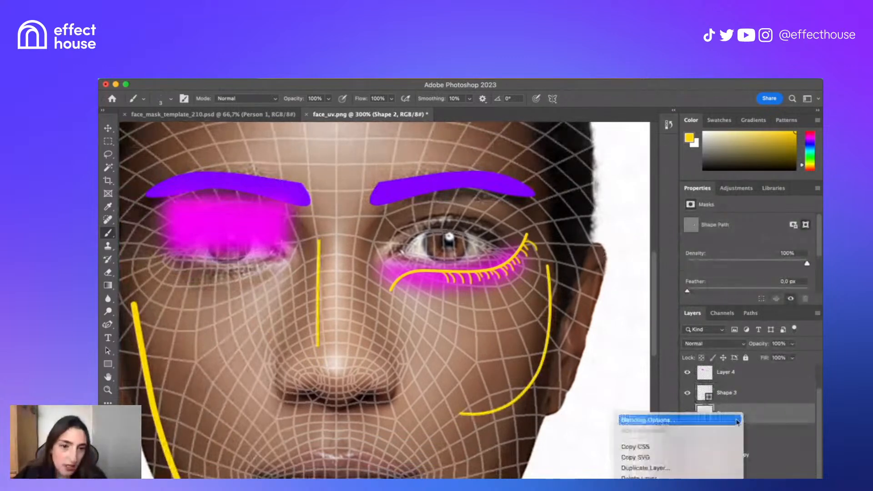
scroll(708, 449, "down", 10)
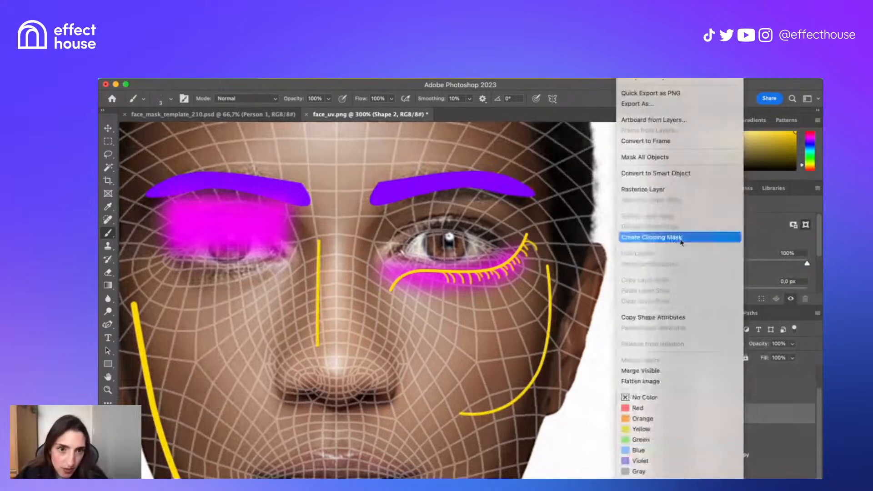
left_click(672, 191)
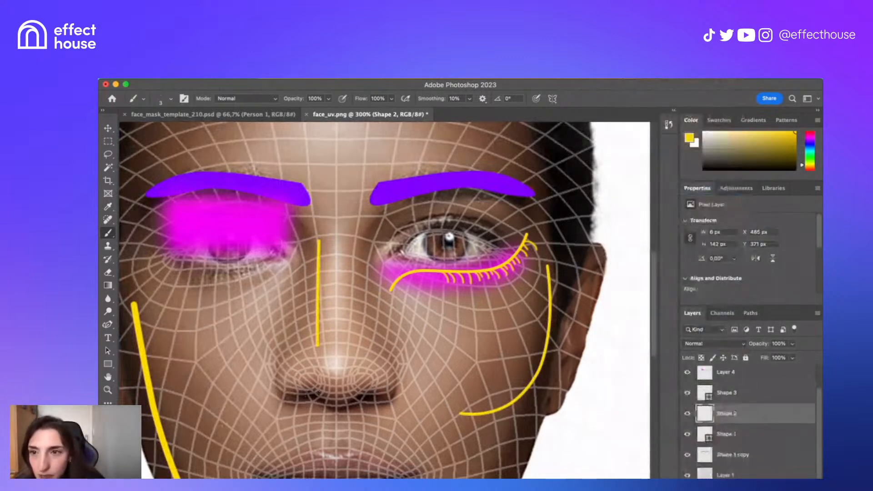
- Set the brush size to 25 px and dab one soft yellow dot on each nostril
left_click(170, 98)
left_click_drag(156, 127, 177, 128)
left_click(171, 100)
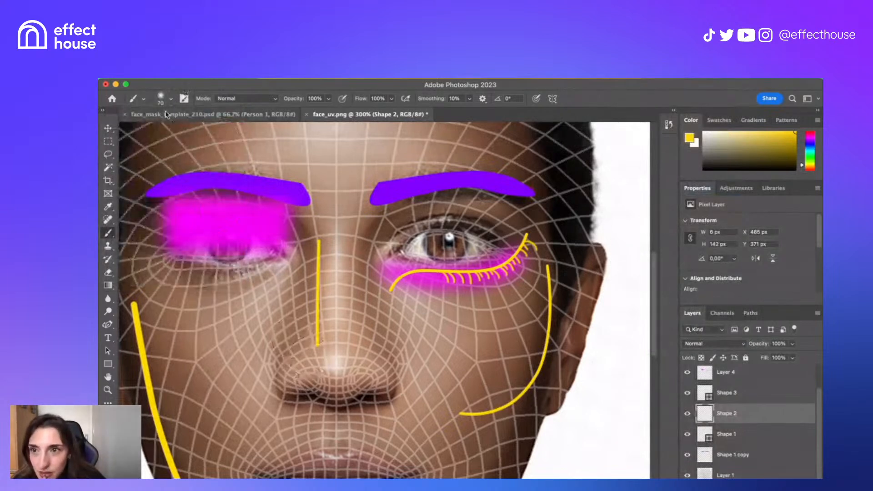
left_click(172, 100)
left_click_drag(172, 128, 162, 132)
left_click(197, 84)
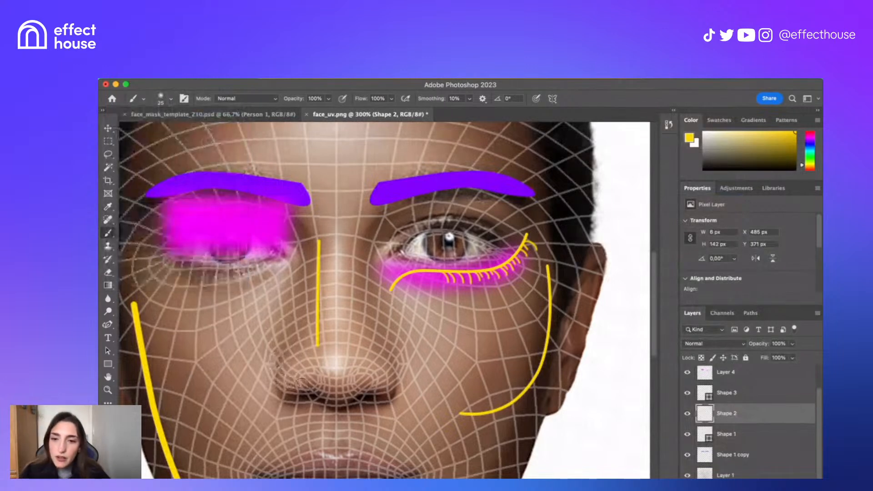
left_click(311, 392)
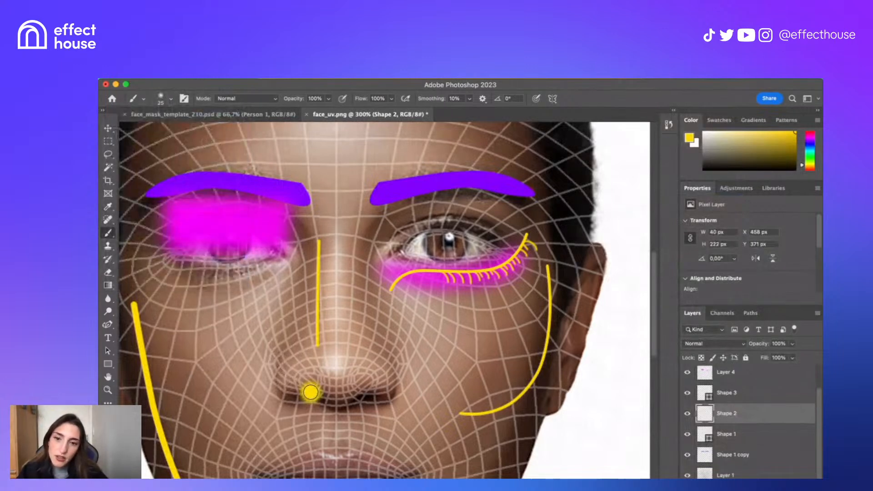
left_click(364, 393)
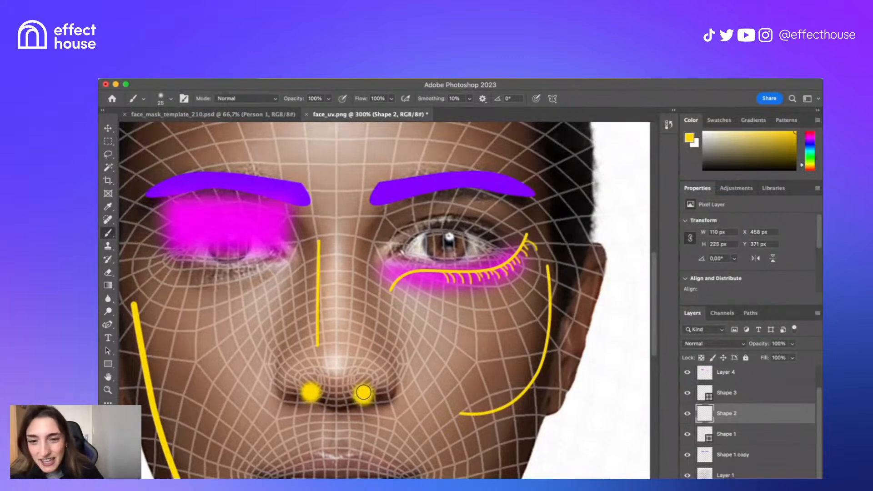
- Add a new layer above Layer 4 for the lips and set the brush size to 14 px
scroll(364, 392, "down", 3)
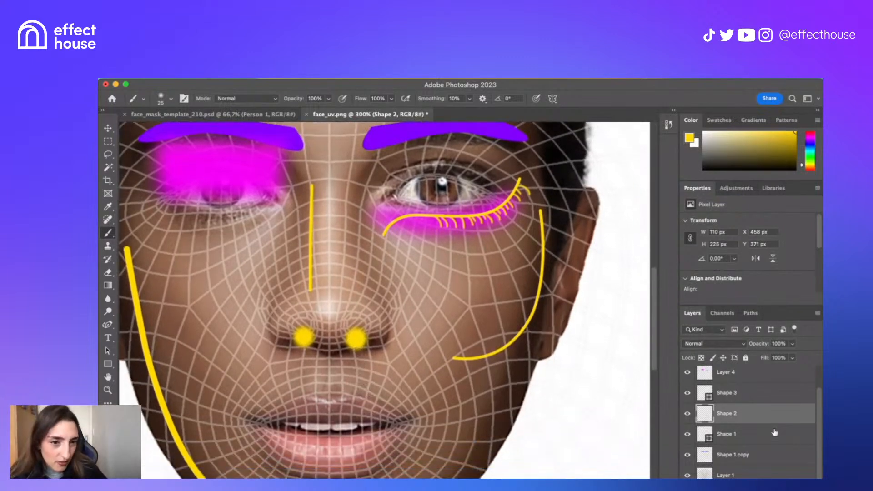
left_click(742, 378)
key("super+shift+alt+n")
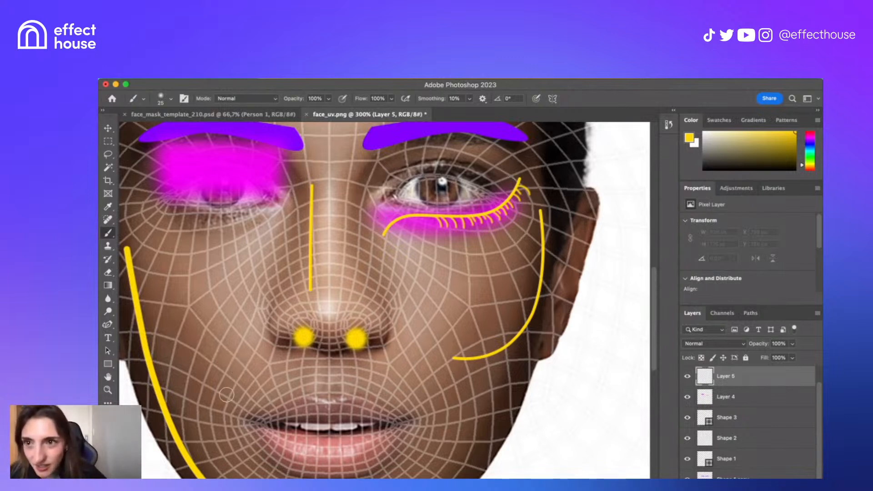
left_click(172, 98)
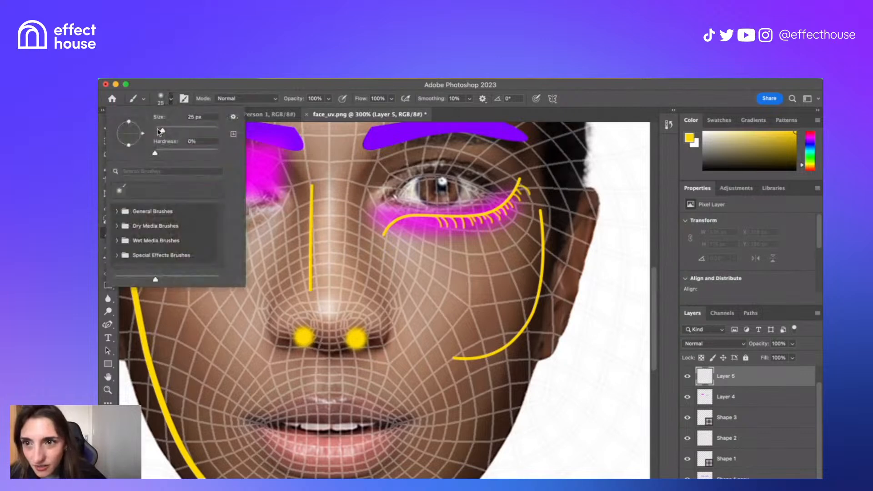
left_click_drag(162, 129, 159, 130)
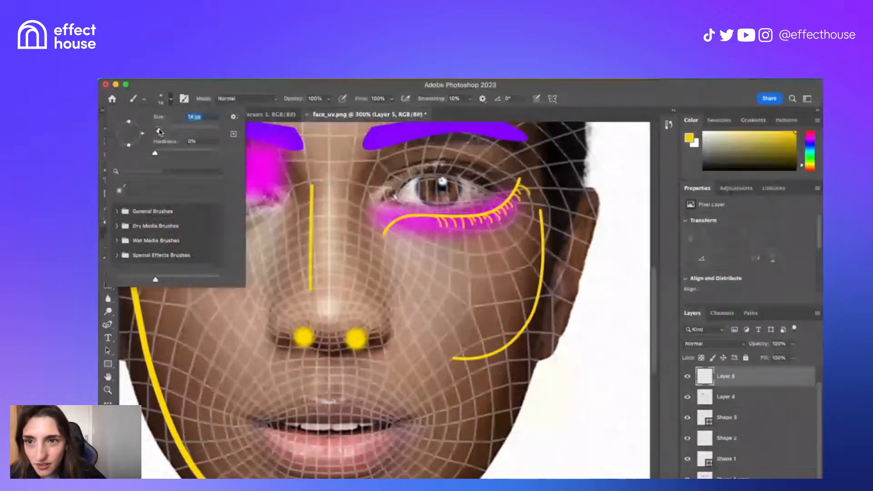
left_click(223, 89)
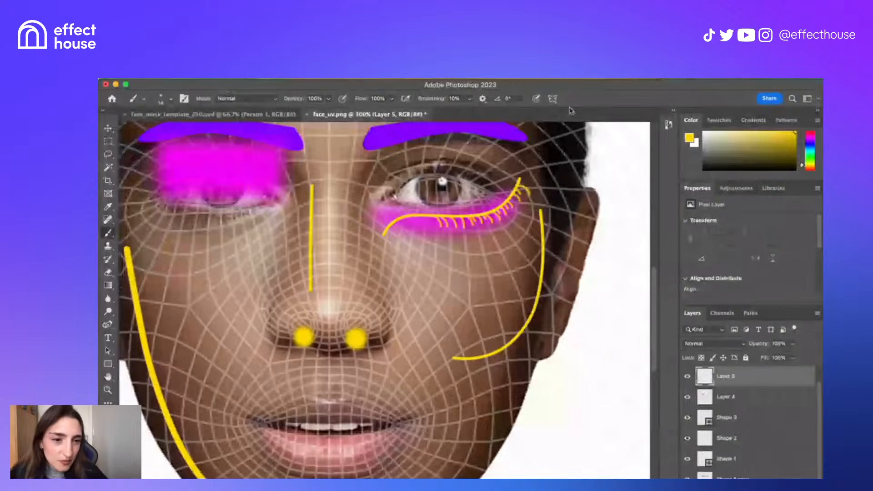
left_click(694, 380)
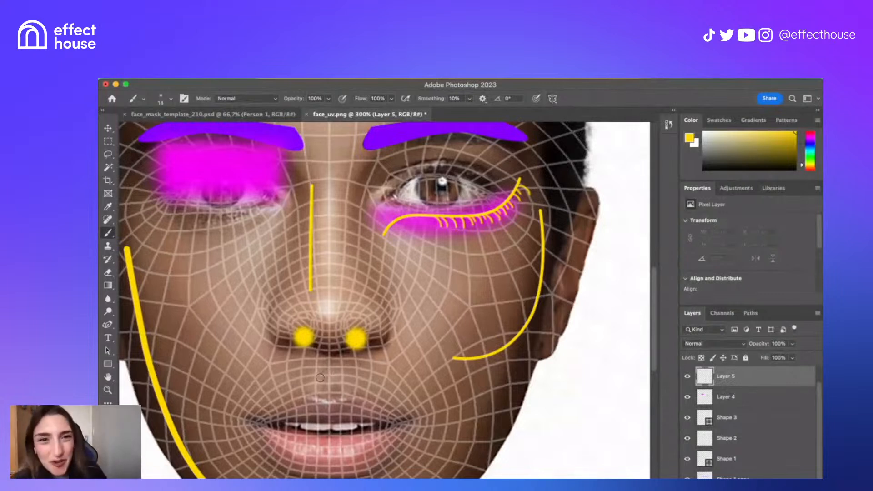
- Turn on vertical paint symmetry along the middle of the face and set the brush hardness to 100%
left_click(553, 99)
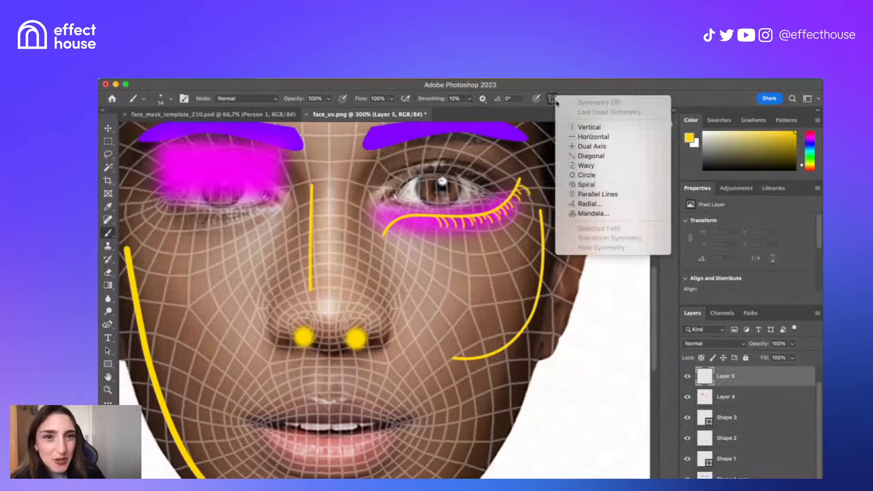
left_click(586, 128)
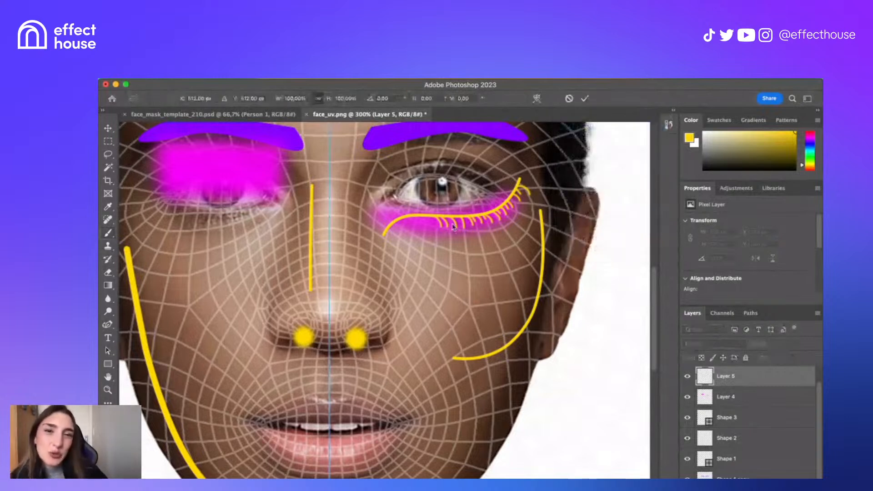
key("Return")
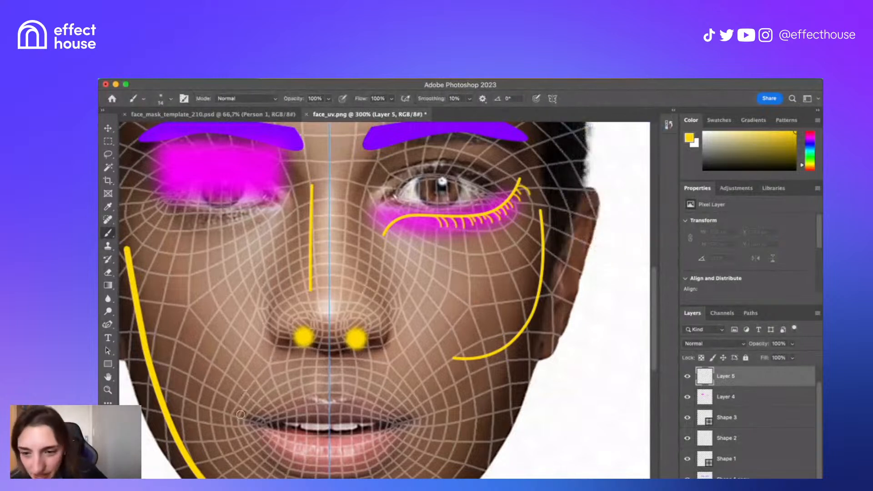
left_click(255, 419)
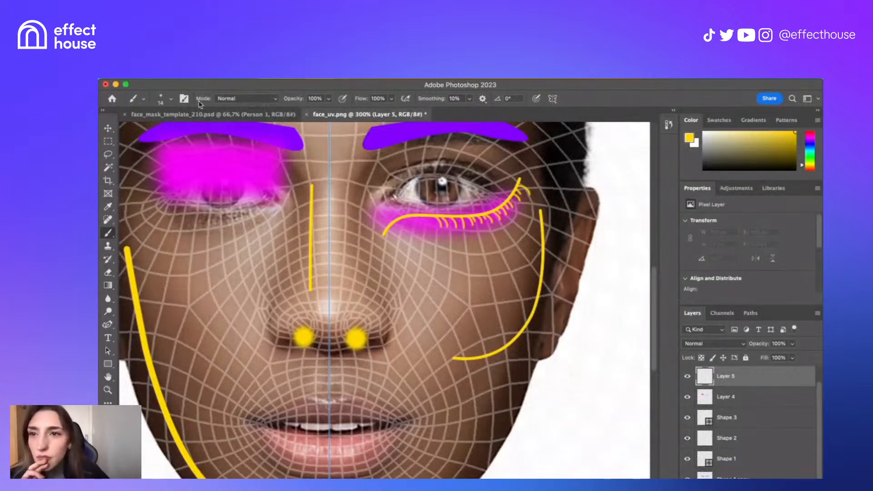
left_click(171, 98)
left_click_drag(166, 154, 265, 152)
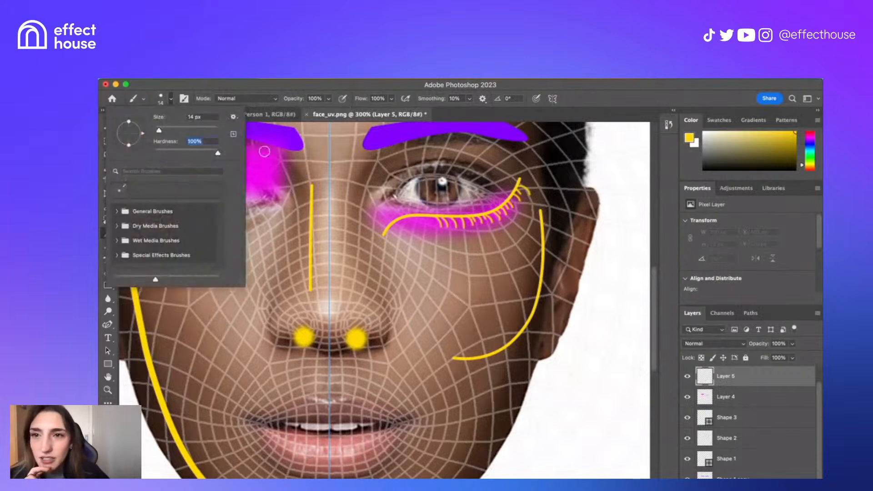
left_click(191, 88)
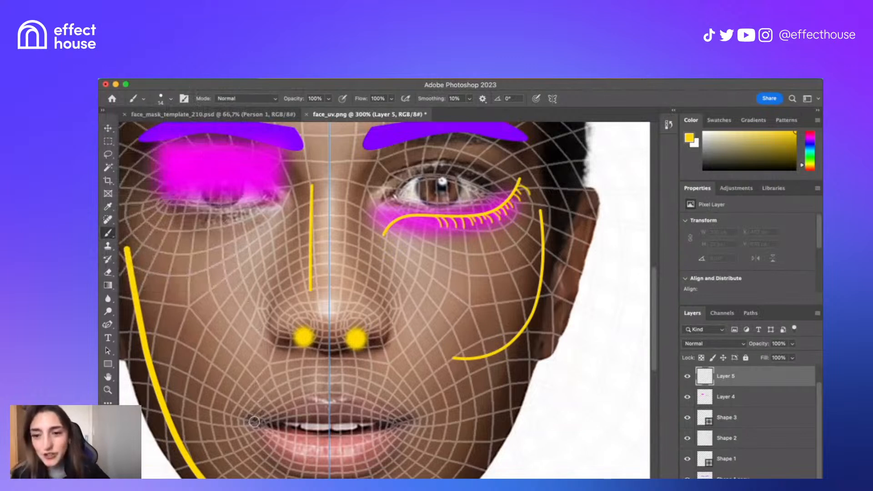
- Mark both mouth corners with yellow dots and paint the mirrored yellow outline along the upper lip
left_click(404, 421)
left_click(254, 421)
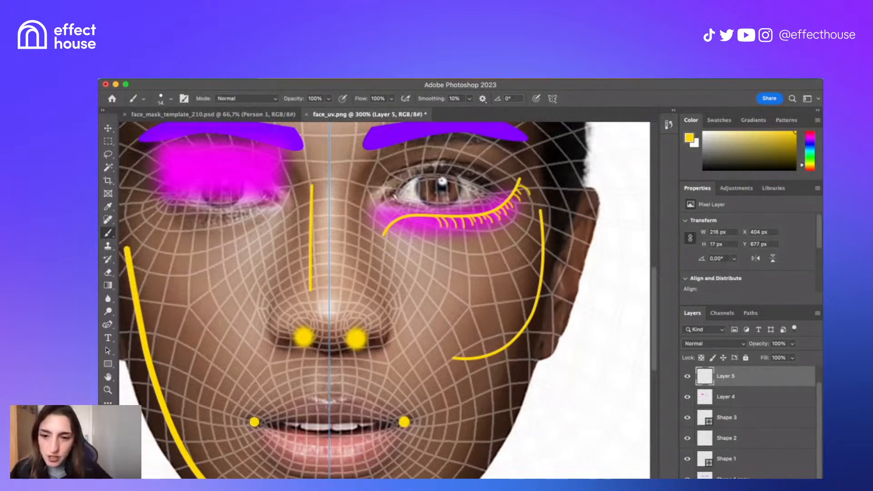
left_click_drag(255, 421, 328, 401)
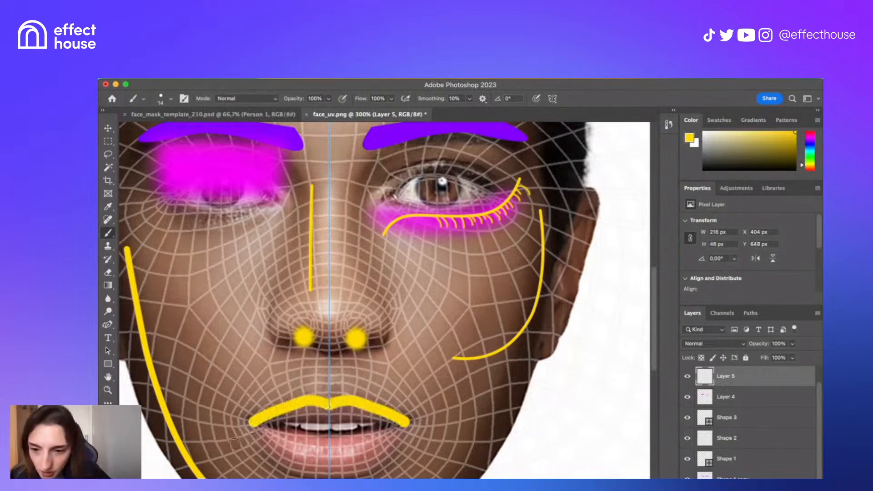
left_click_drag(253, 425, 286, 452)
key("super+z")
key("super+z")
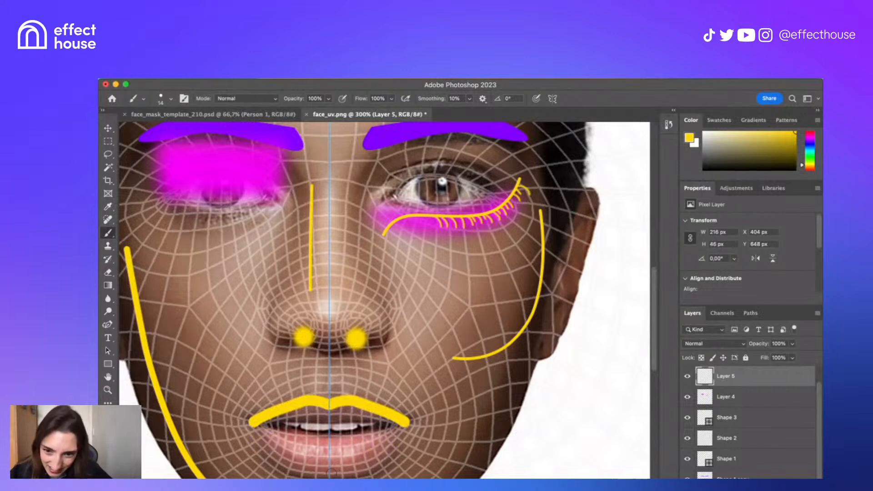
- Paint the mirrored yellow outline of the lower lip from its center up to the mouth corner
mouse_move(332, 472)
left_mouse_down()
mouse_move(378, 458)
mouse_move(403, 424)
left_mouse_up()
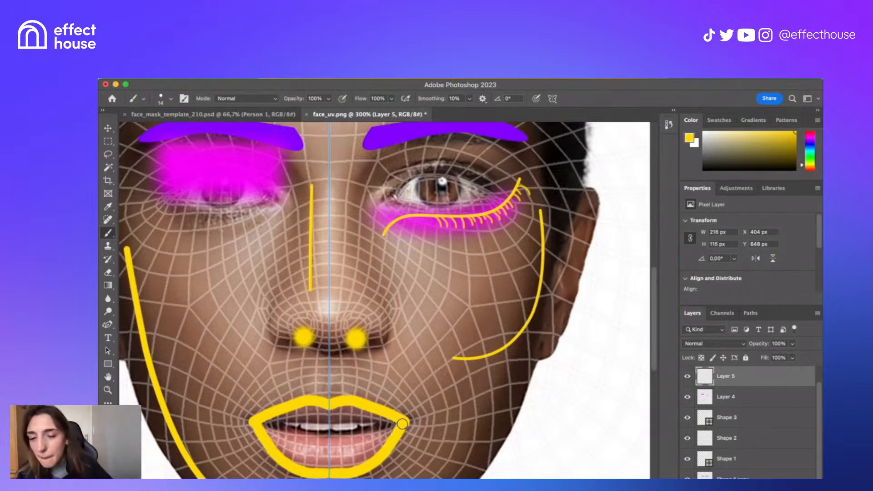
- Add a layer below the lip outline and fill the area inside the outline with red ff0000 brush strokes
left_click(747, 399)
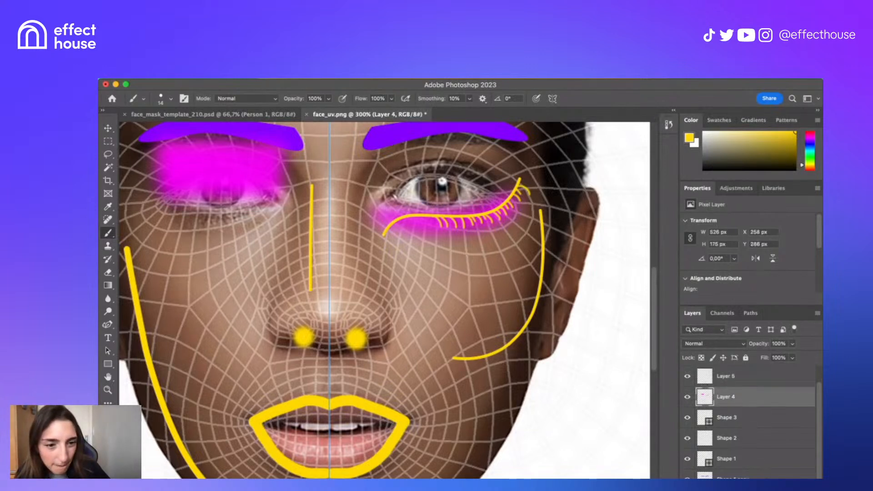
key("alt+shift+super+n")
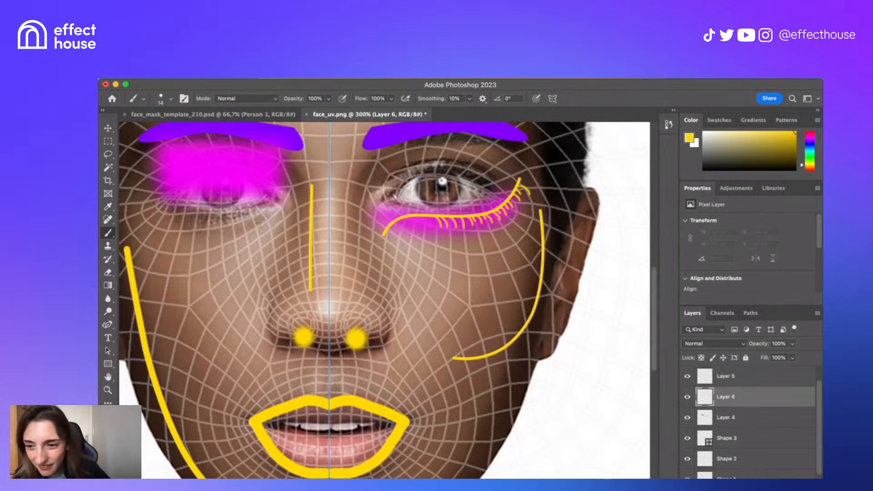
left_click(106, 417)
left_click_drag(472, 234, 468, 227)
left_click(560, 222)
key("b")
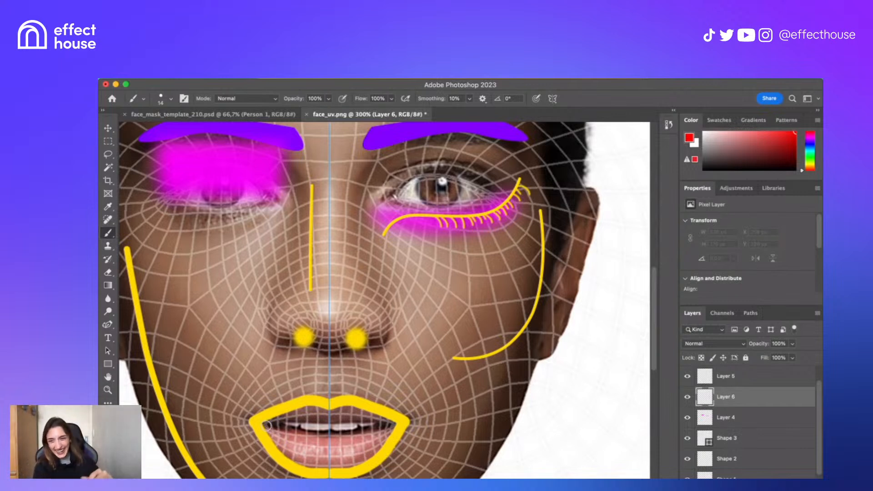
mouse_move(266, 428)
left_mouse_down()
mouse_move(324, 409)
mouse_move(272, 434)
mouse_move(315, 465)
mouse_move(284, 451)
mouse_move(273, 425)
mouse_move(325, 423)
mouse_move(298, 427)
mouse_move(289, 449)
mouse_move(335, 453)
mouse_move(293, 431)
mouse_move(337, 446)
mouse_move(314, 435)
mouse_move(336, 437)
left_mouse_up()
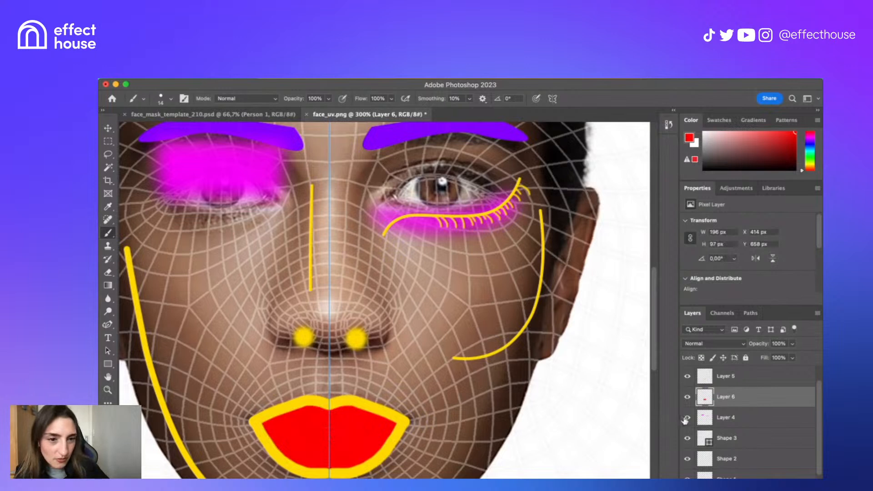
- Select the lip outline layer and set the foreground color to the yellow sampled from the cheek line
left_click(751, 380)
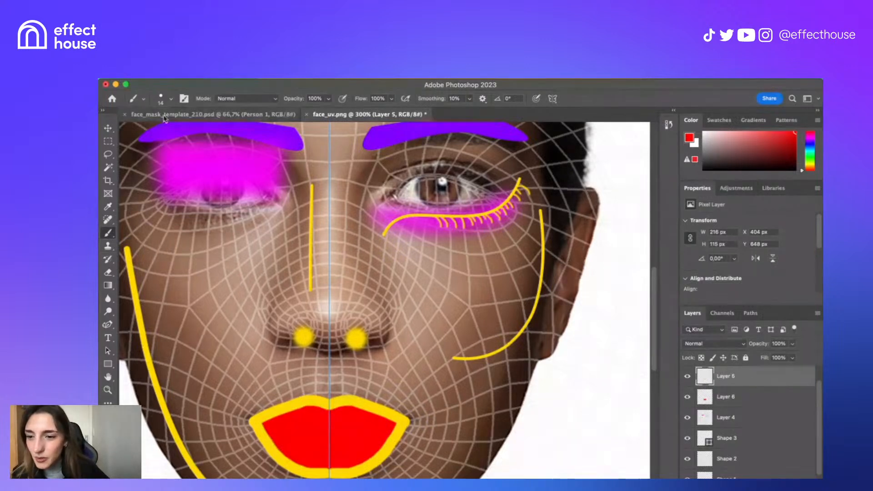
left_click(105, 418)
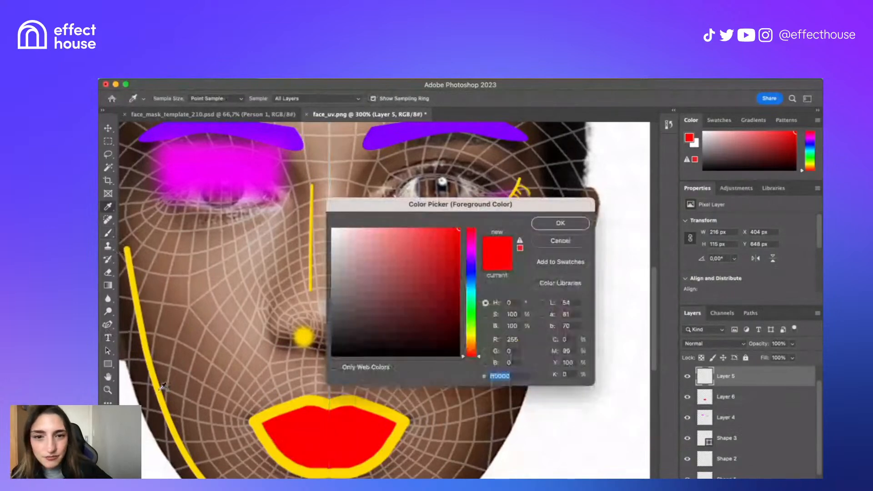
left_click(165, 387)
left_click(560, 223)
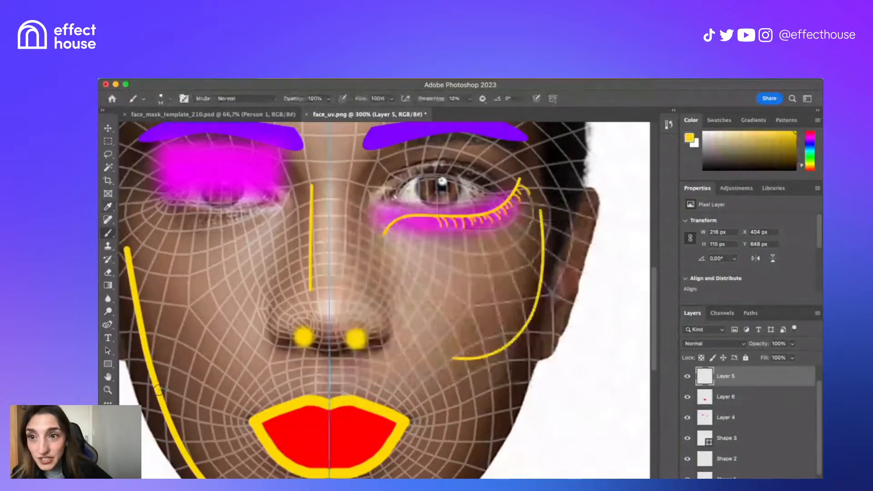
- Set the brush size to 9 px and paint a mirrored yellow mouth line with short marks above it
left_click(171, 99)
left_click_drag(159, 130, 158, 129)
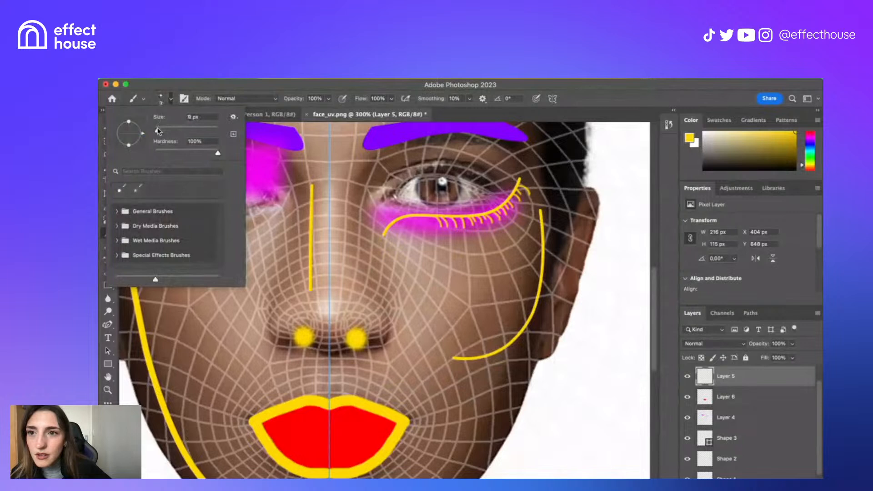
left_click(179, 84)
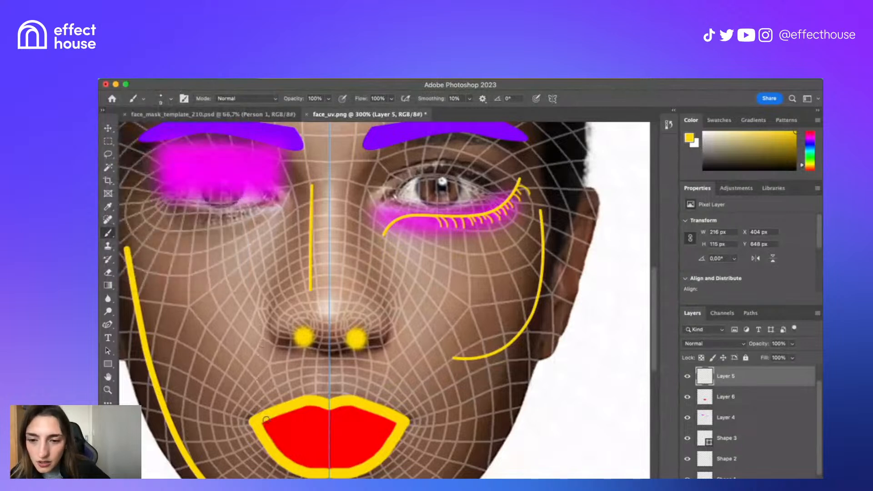
mouse_move(262, 424)
left_mouse_down()
mouse_move(326, 435)
mouse_move(293, 429)
left_mouse_up()
- Set the brush size to 4 px and paint thin mirrored yellow stitch marks across the mouth line
left_click(171, 99)
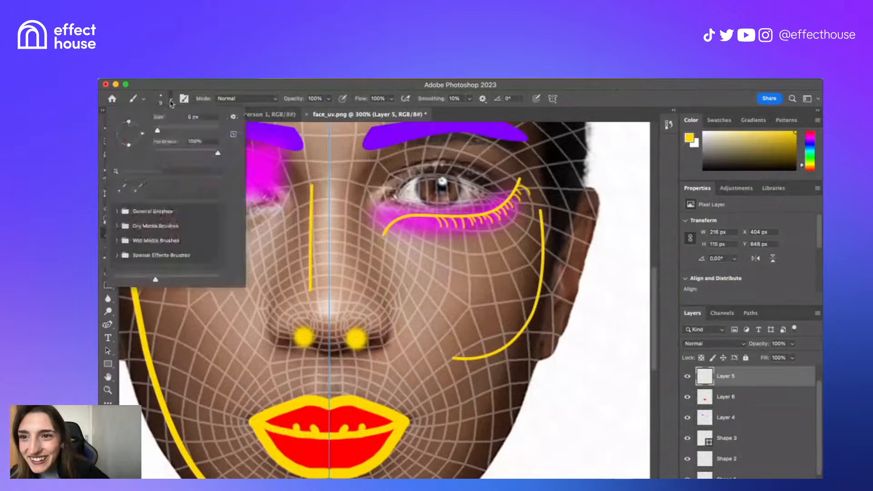
left_click_drag(157, 133, 156, 133)
left_click(203, 89)
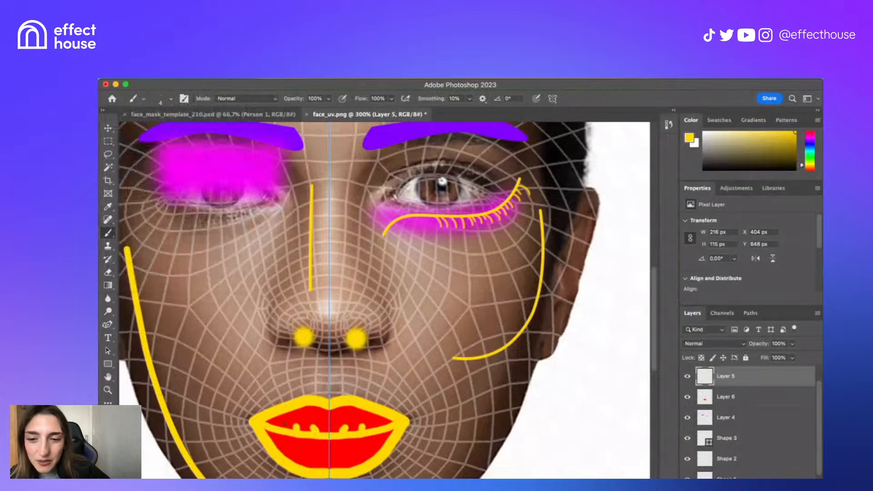
left_click_drag(281, 422, 305, 438)
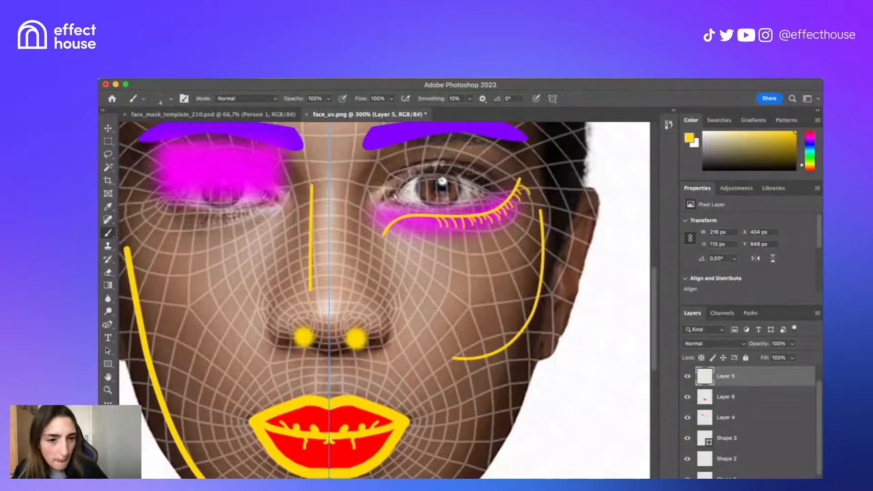
- Merge the lip outline layer, Layer 5, with the red lip fill layer, Layer 6
left_click(760, 398, "shift")
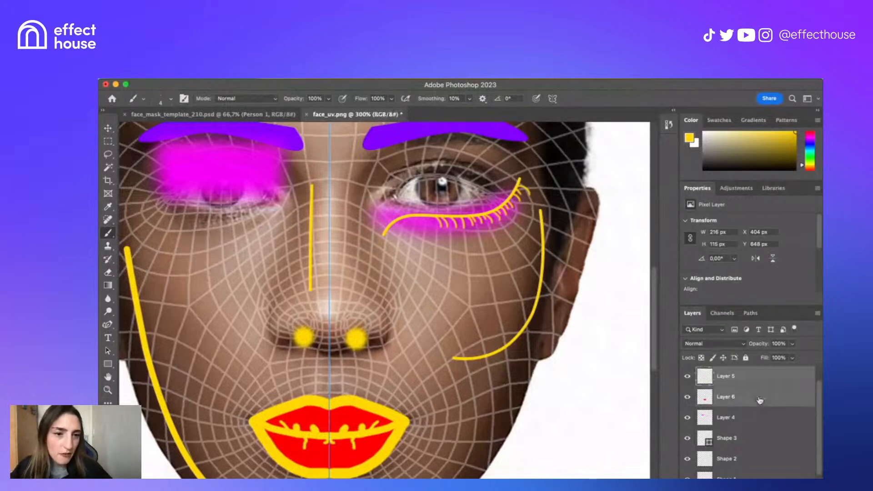
right_click(760, 400)
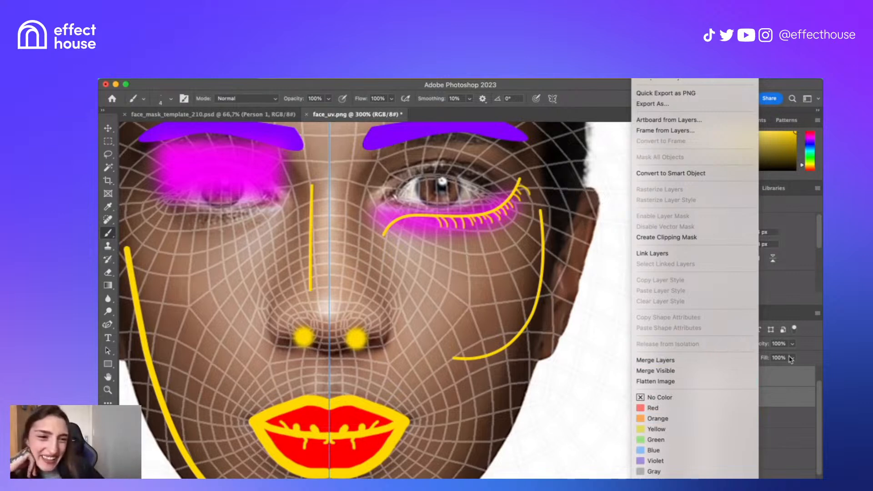
left_click(796, 374)
right_click(765, 387)
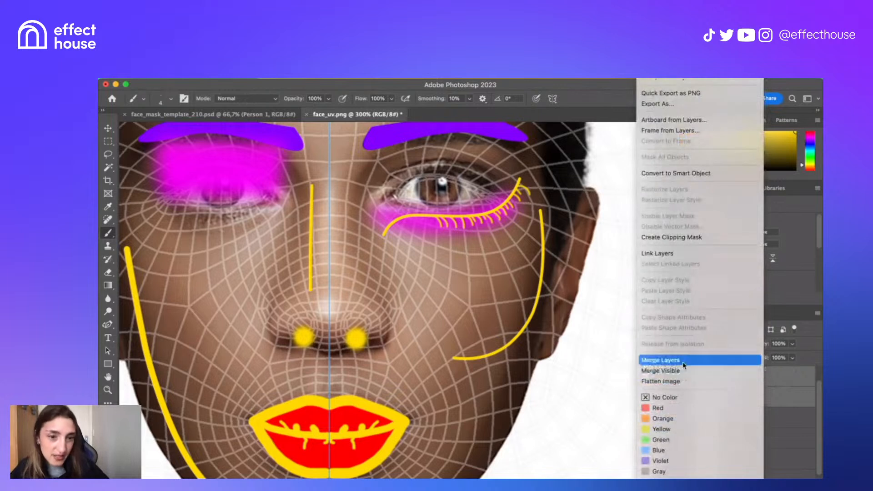
left_click(683, 361)
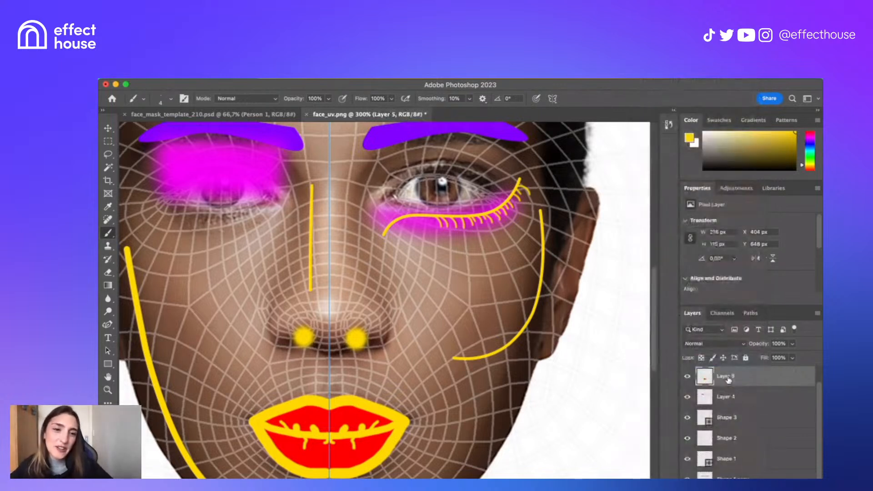
- Rename the merged lip layer as mouth
right_click(729, 379)
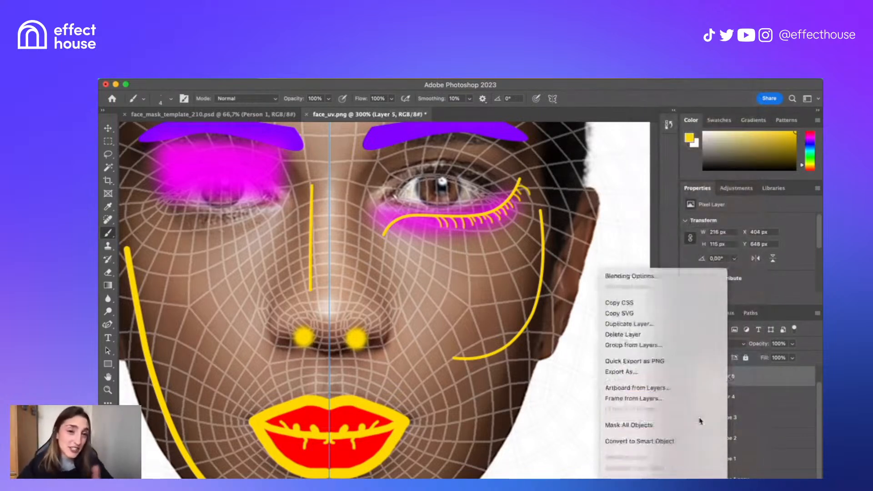
left_click(771, 379)
double_click(724, 377)
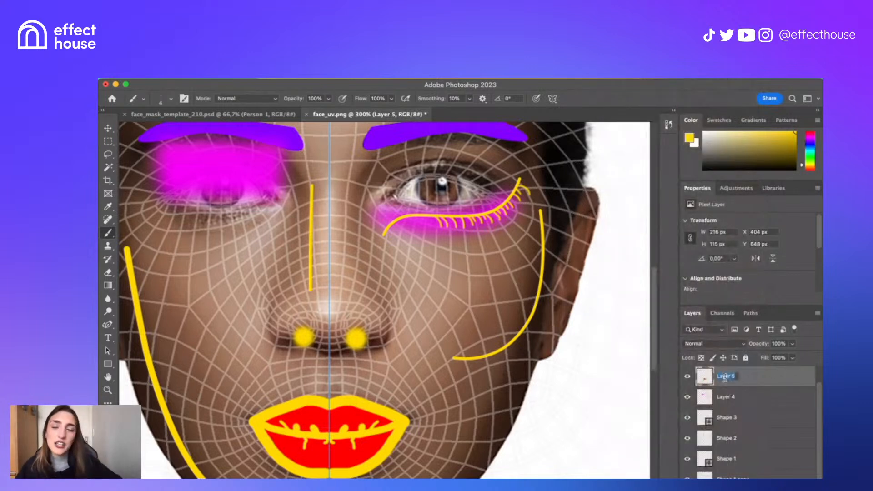
type("mouth")
key("Return")
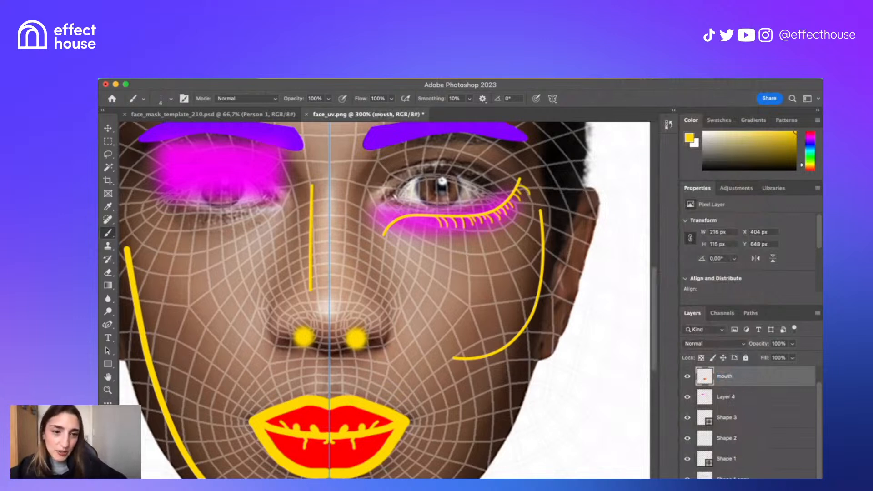
- Rename Layer 4, which holds the pink eye makeup, as eyeshadow pink
left_click(728, 400)
left_click(687, 397)
left_click(687, 397)
double_click(728, 398)
type("eyeshadow")
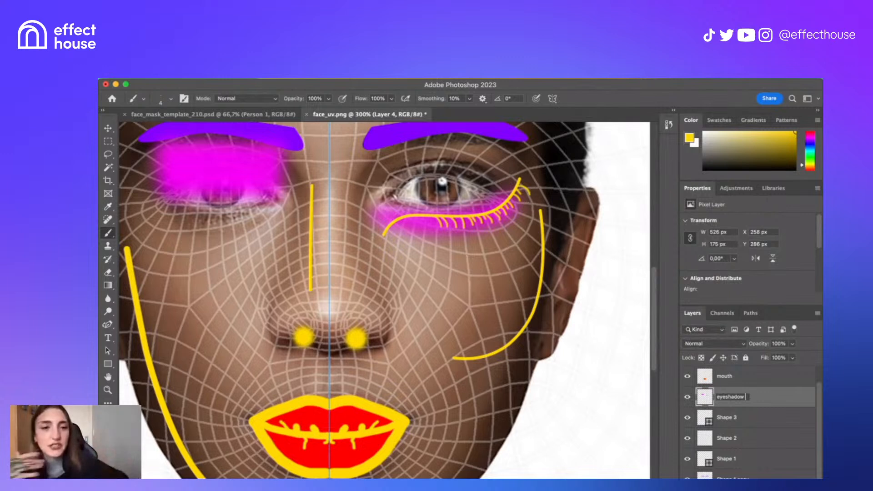
type(" pink")
key("Return")
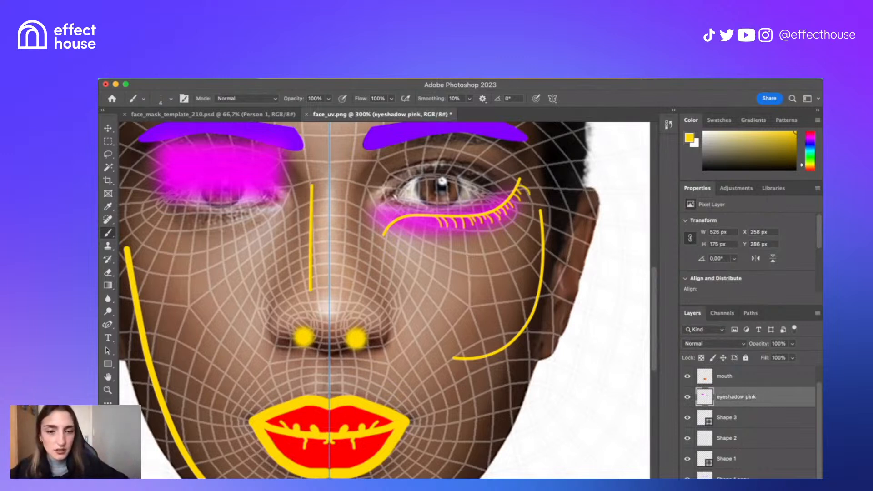
- On a new layer above mouth, draw an open three-sided Pen tool frame about 169 by 74 px around the closed eye's pink eyeshadow
left_click(765, 384)
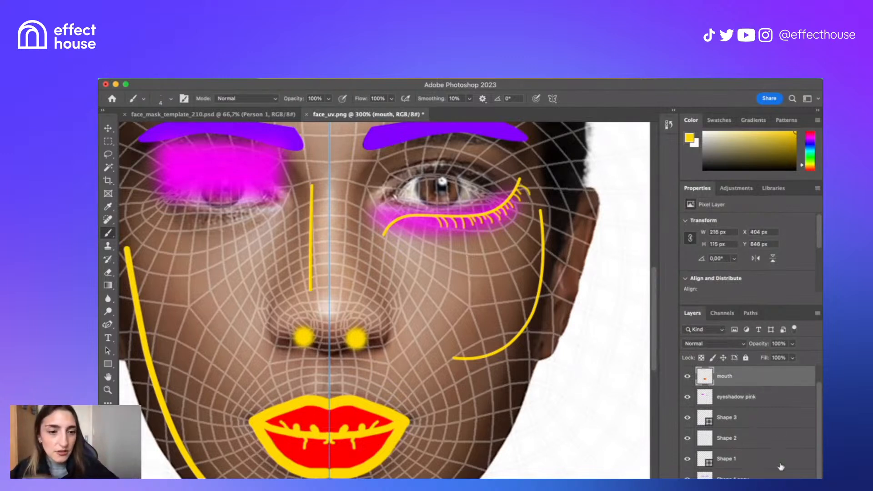
key("alt+shift+super+n")
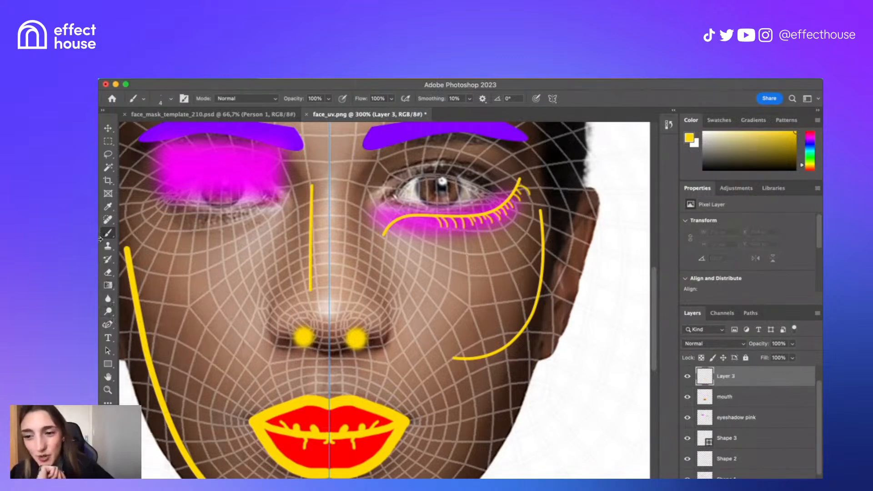
left_click(107, 324)
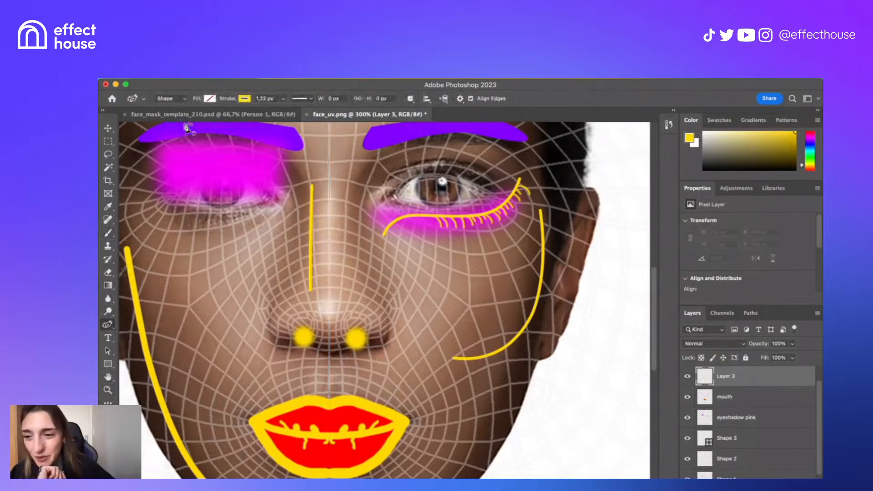
left_click(108, 325)
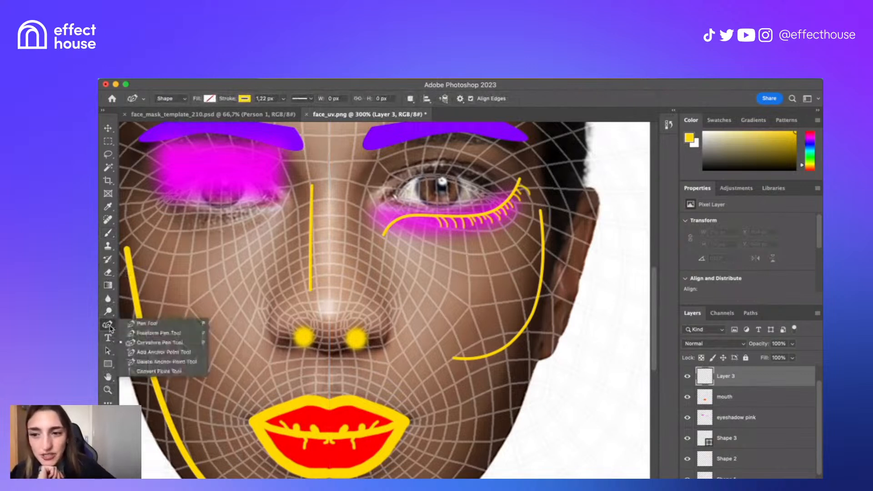
left_click(169, 325)
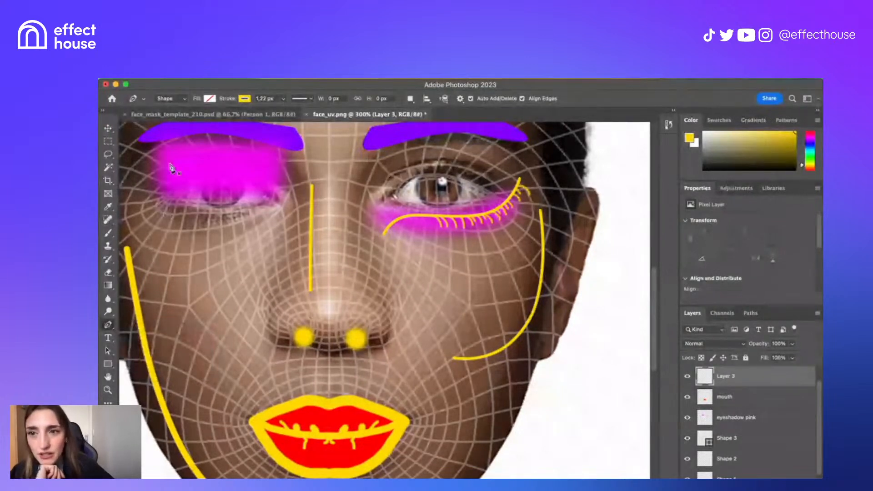
left_click(155, 206)
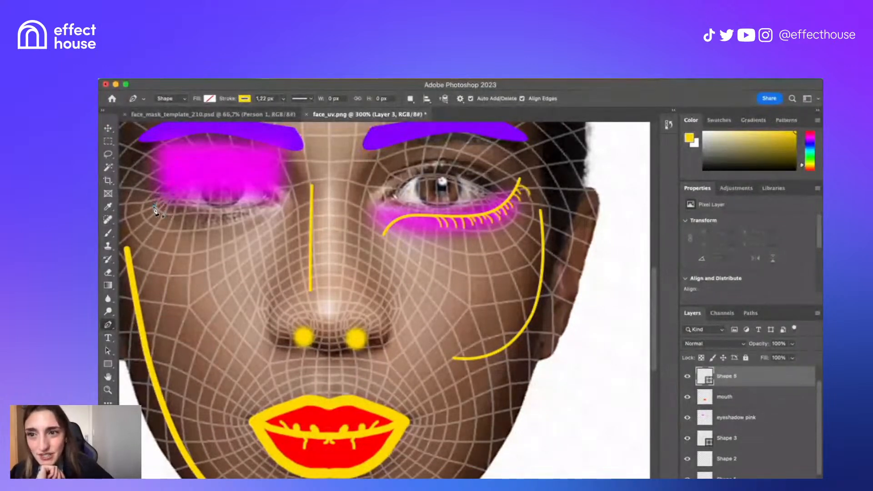
left_click(155, 150)
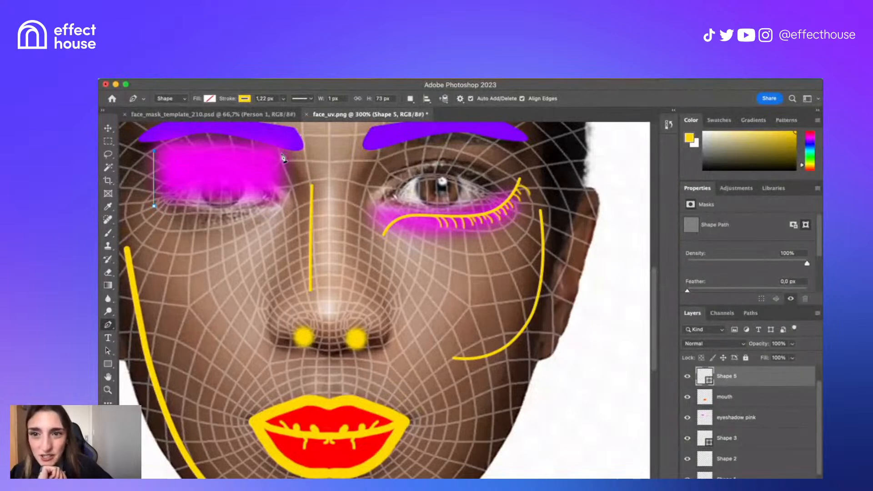
left_click(281, 152)
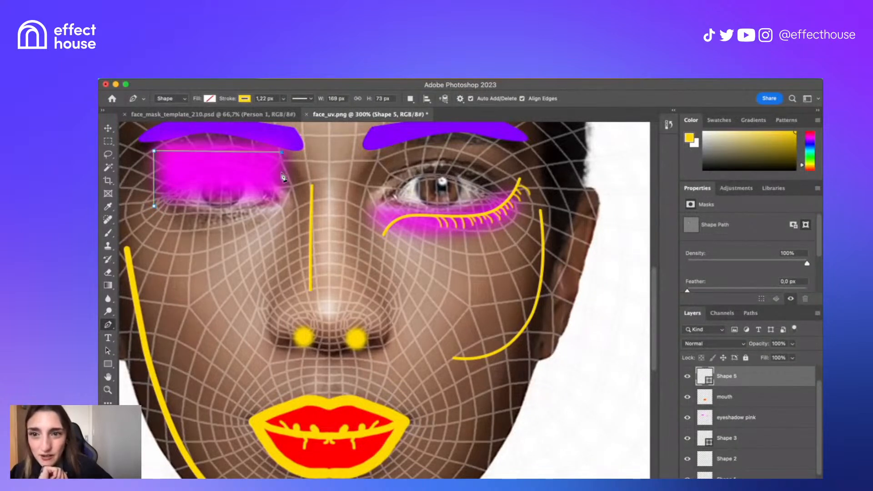
left_click(281, 207)
- Set the yellow stroke width of the eyeshadow frame to 10,84 px and switch to the Move tool
left_click(283, 99)
left_click_drag(283, 111, 292, 112)
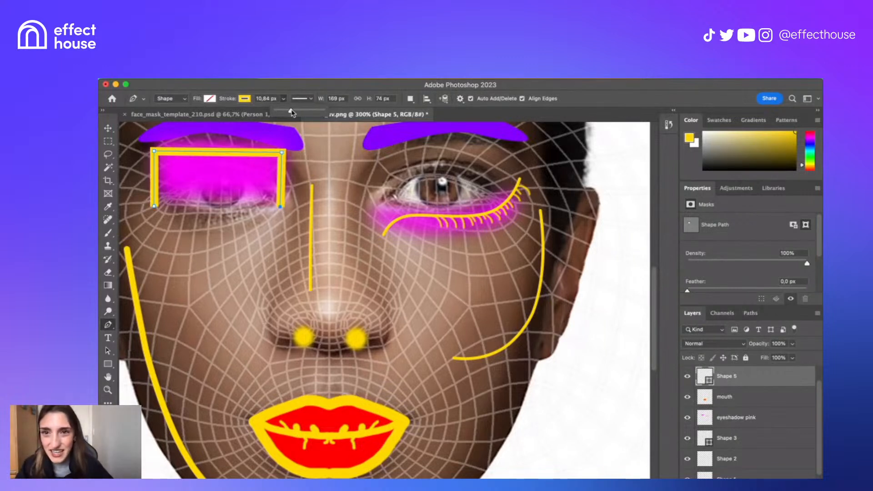
left_click(327, 87)
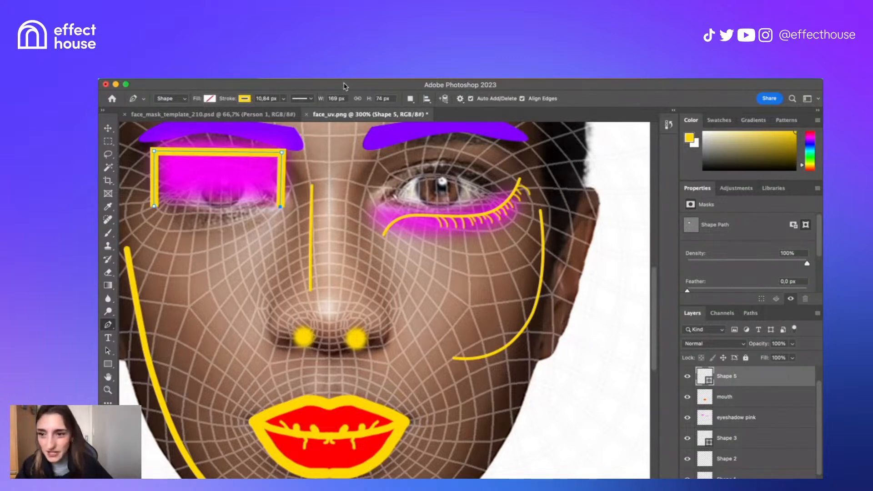
left_click(107, 129)
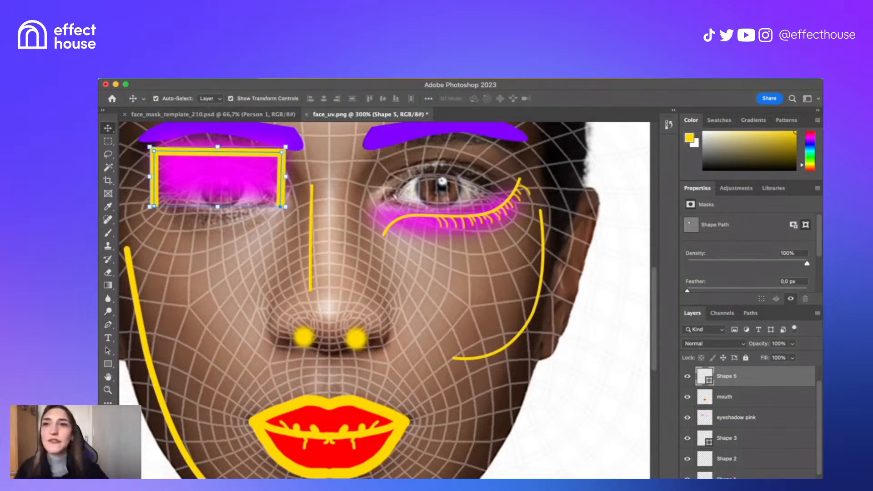
- Open logo transparent.png and copy the whole logo into face_uv.png as a layer above the eyeshadow frame
left_click(173, 74)
left_click(194, 98)
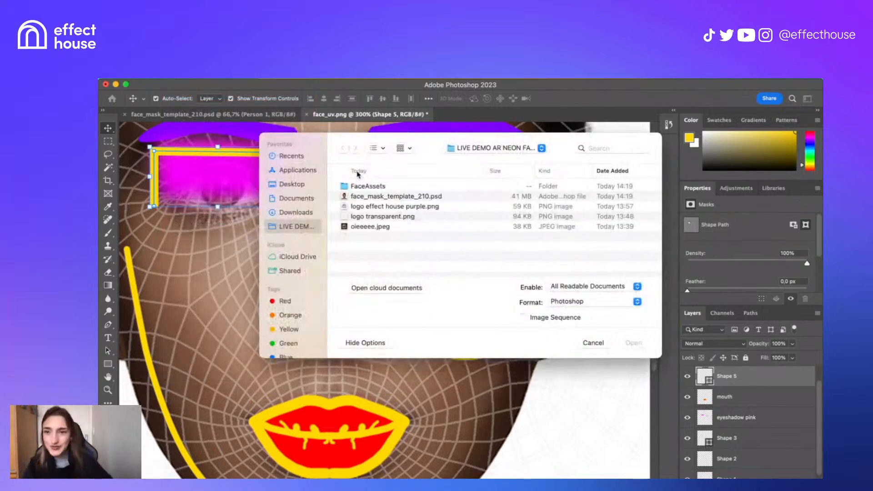
left_click(388, 217)
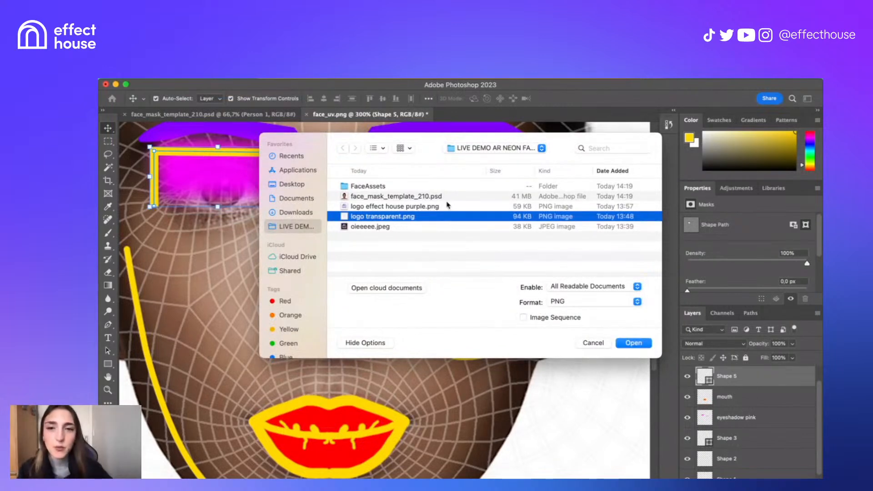
key("Return")
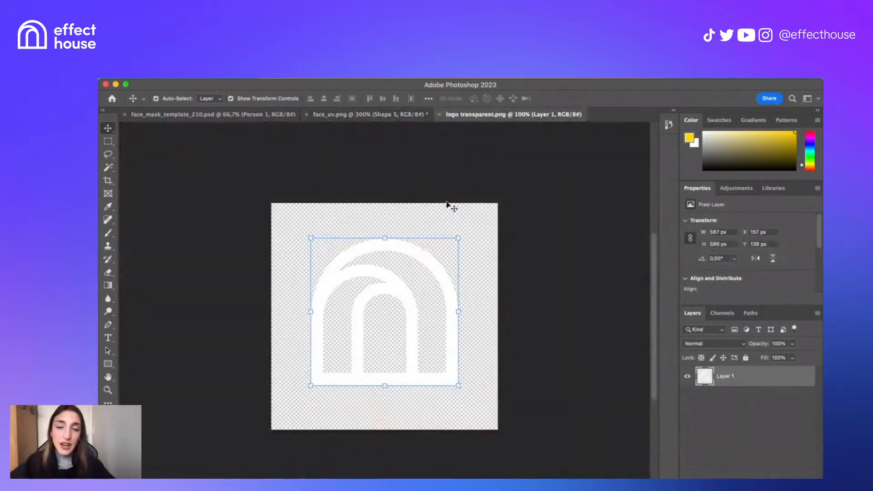
key("super+a")
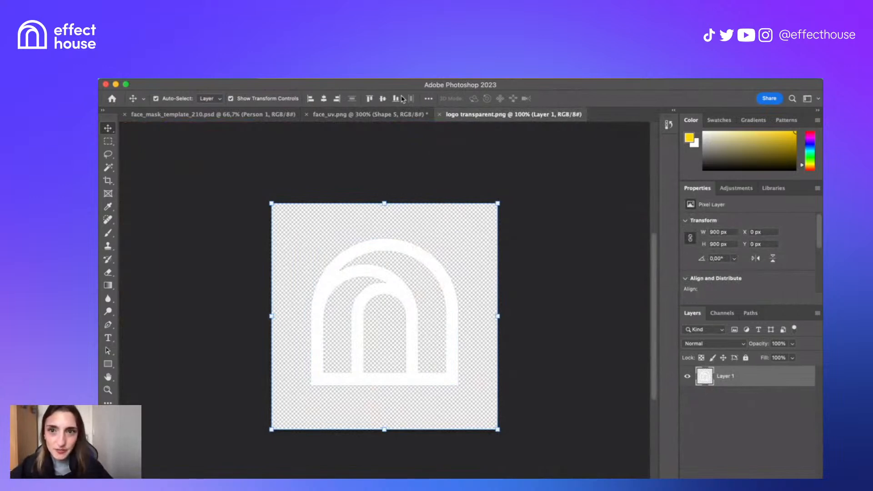
left_click(399, 114)
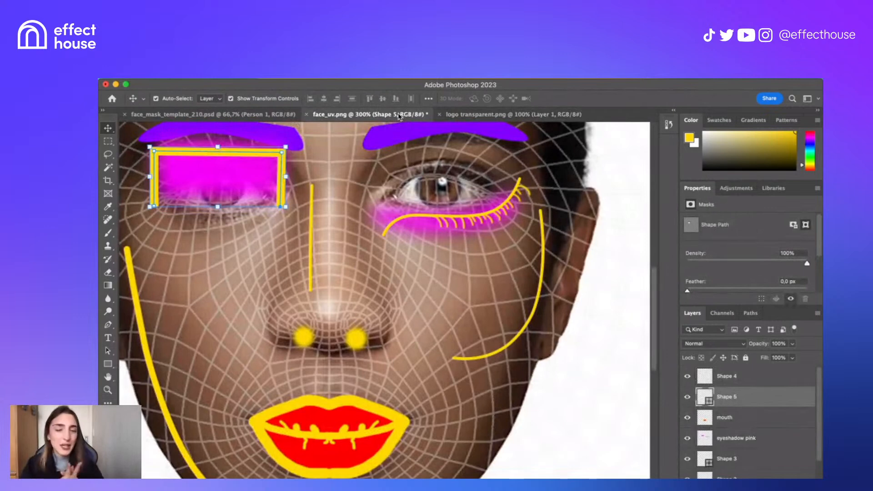
key("super+v")
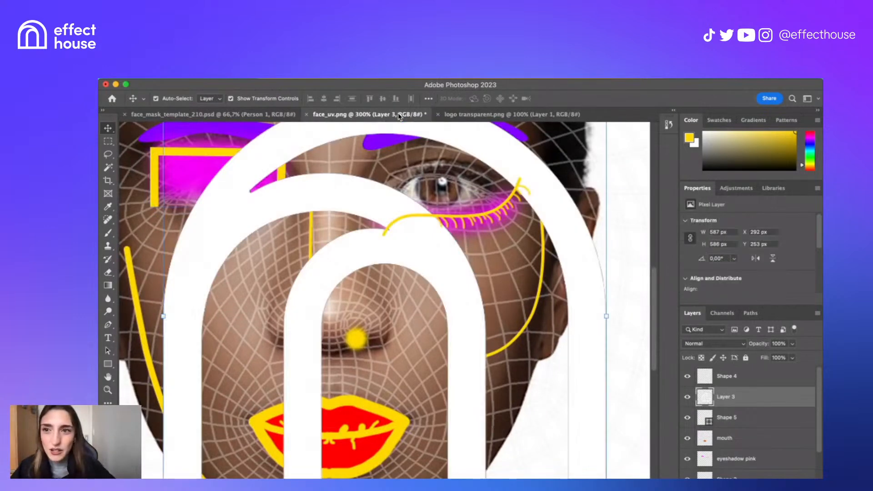
- Scale the white logo down to about 59 by 58 px and place it on the cheek below the framed eye
key("super+minus")
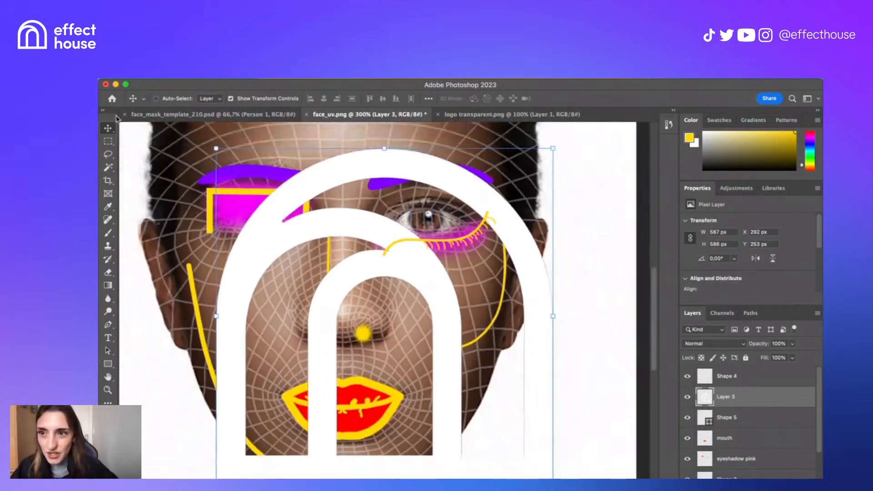
key("super+minus")
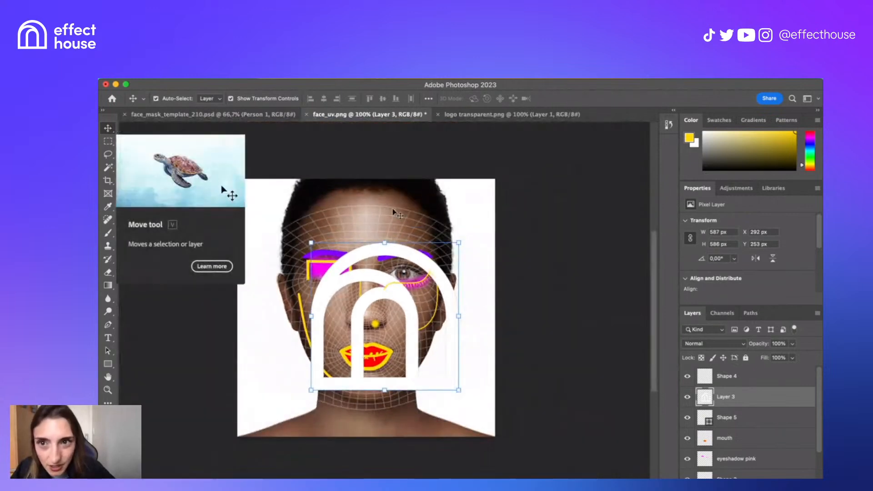
left_click_drag(458, 241, 326, 303)
key("Return")
key("super+plus")
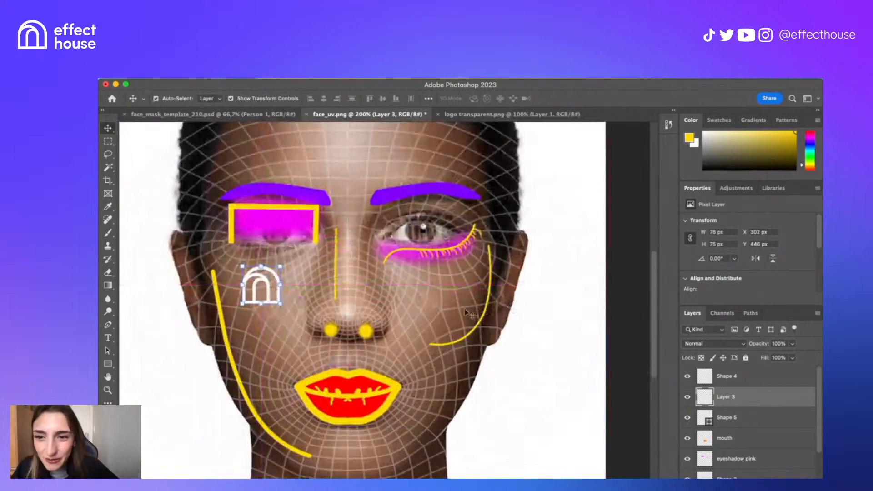
key("super+t")
left_click_drag(280, 267, 247, 276)
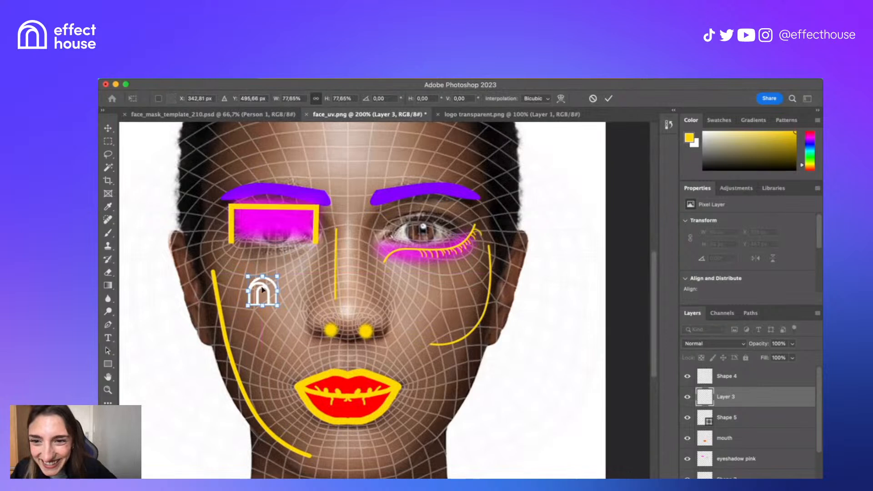
key("Return")
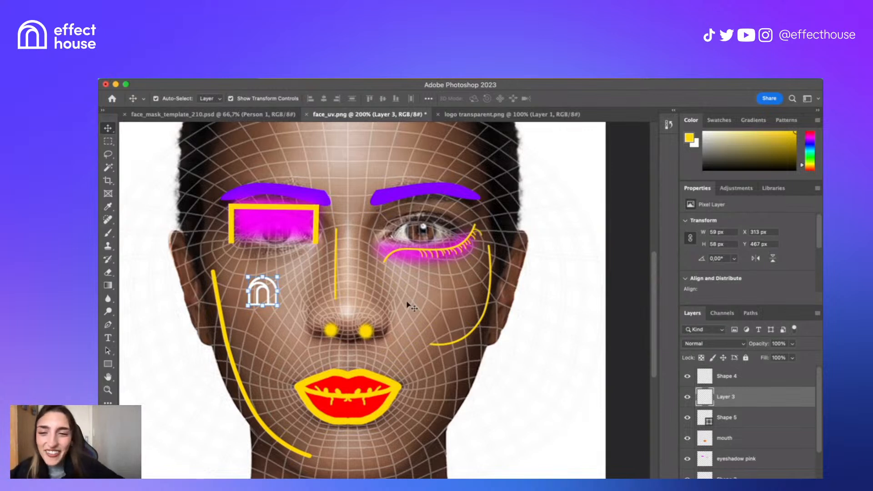
- Recolor the cheek logo green with a colorized Hue/Saturation adjustment: hue 97, saturation +100, lightness -47
key("super+u")
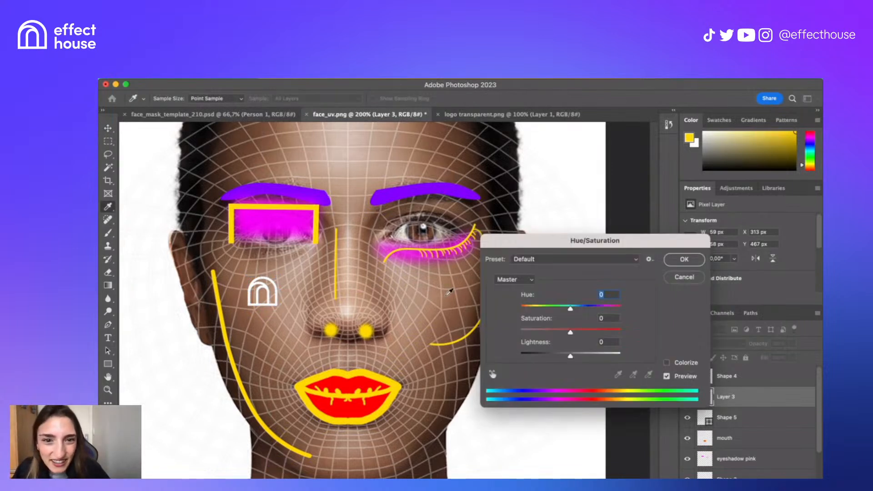
left_click(666, 362)
left_click_drag(537, 308, 639, 333)
left_click_drag(571, 356, 547, 357)
left_click_drag(556, 309, 549, 310)
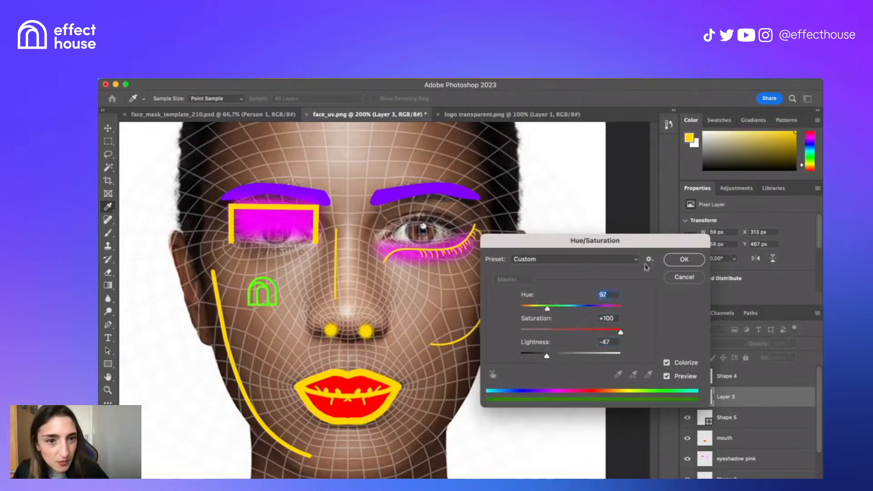
left_click(678, 263)
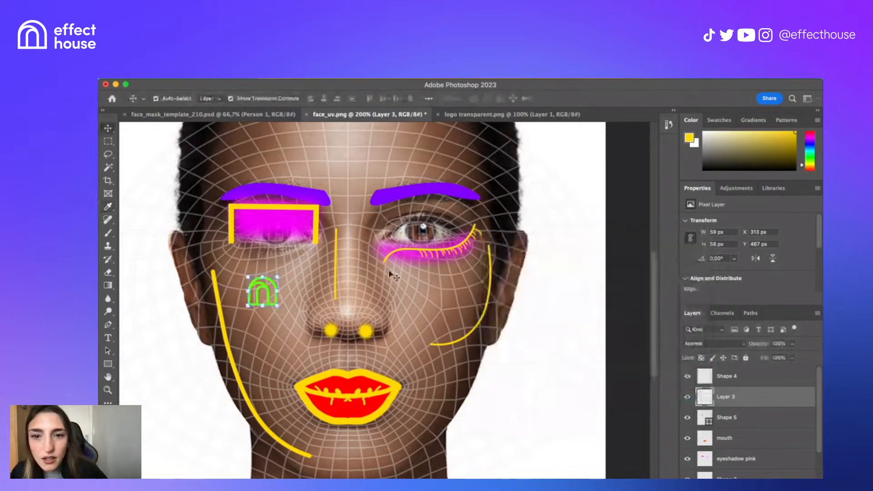
- Add a new layer between the portrait and the UV mesh layer, and set the Brush tool's size to 19 px
left_click(425, 292)
key("super+minus")
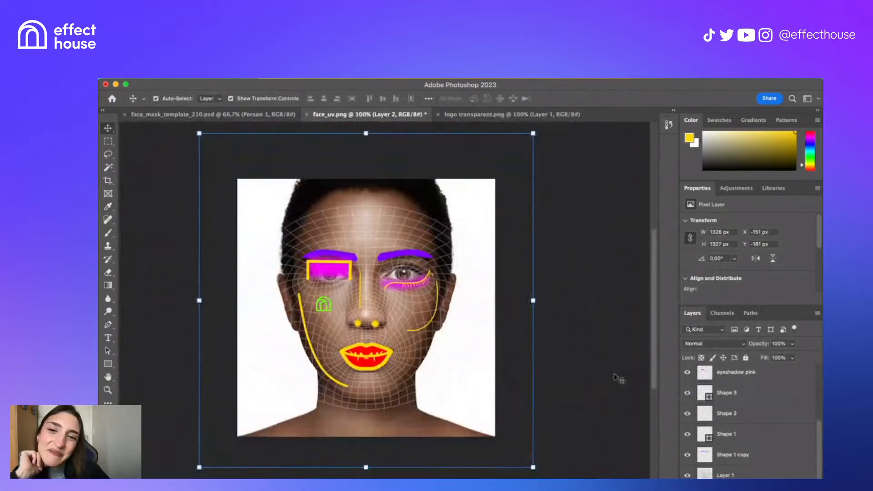
left_click(519, 461)
scroll(756, 445, "down", 1)
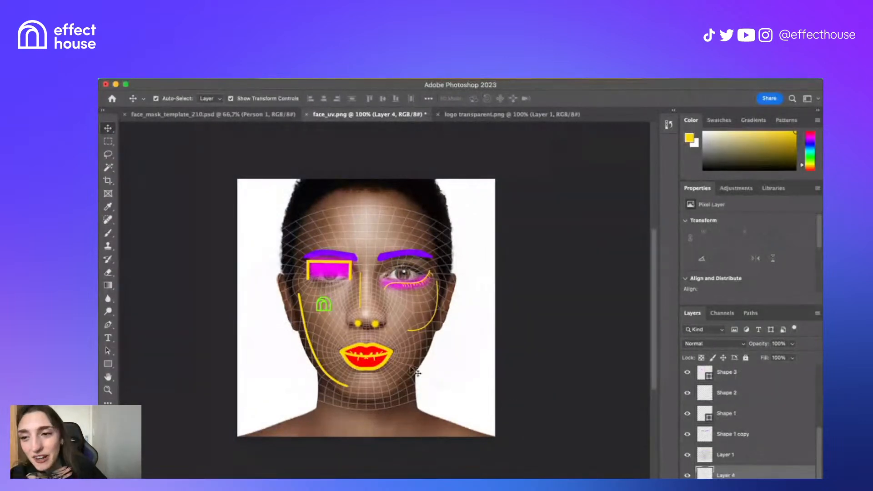
left_click(111, 235)
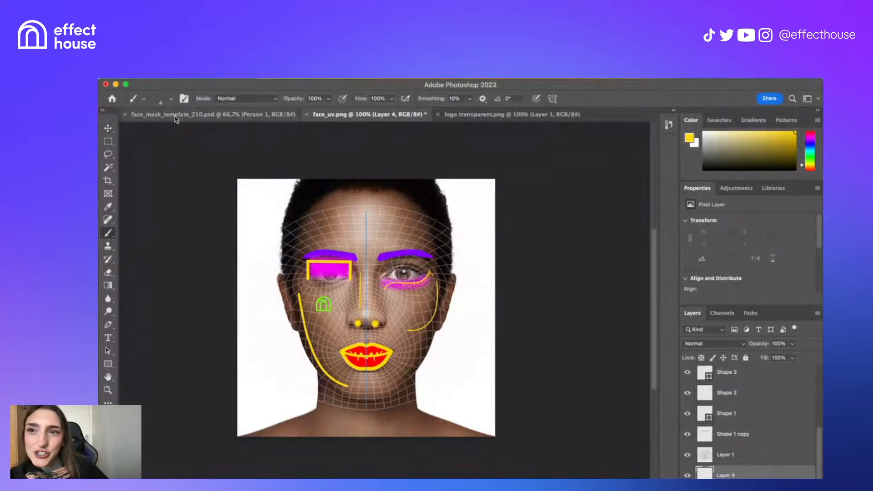
left_click(171, 98)
left_click_drag(175, 134, 161, 132)
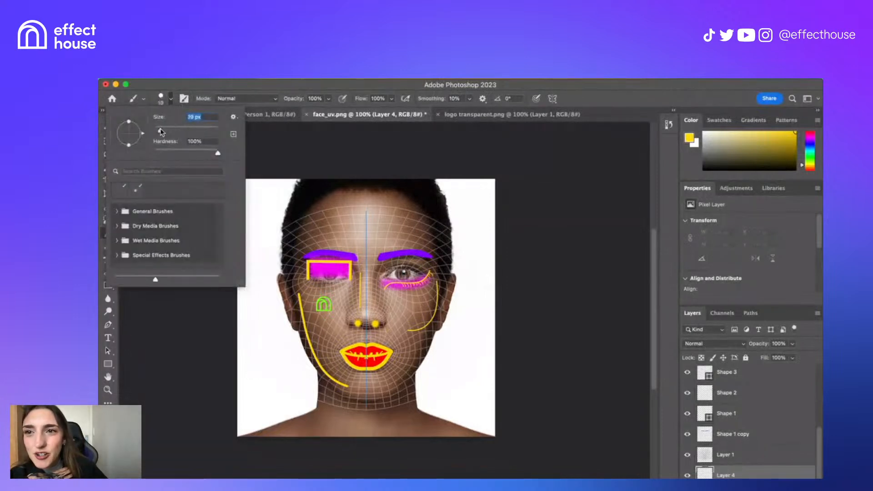
left_click(194, 91)
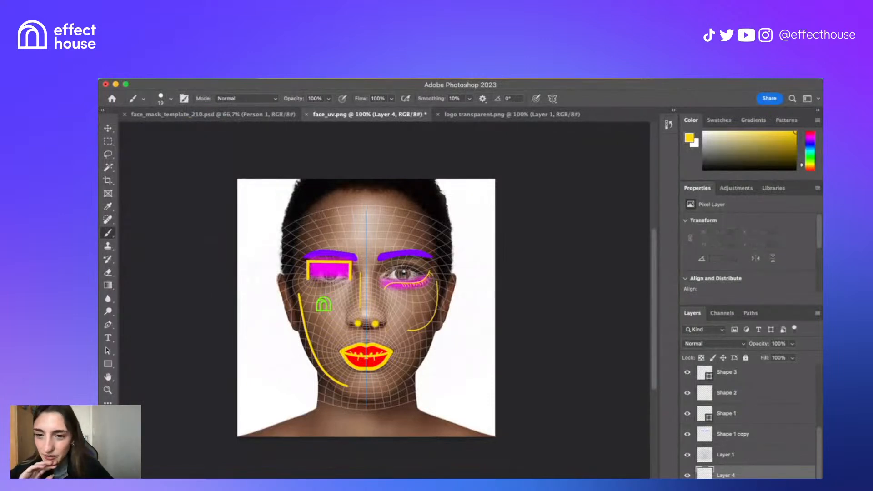
- Set the foreground color to light green bdfb92, starting from the logo's green, and the brush size to 17 px
left_click(106, 419)
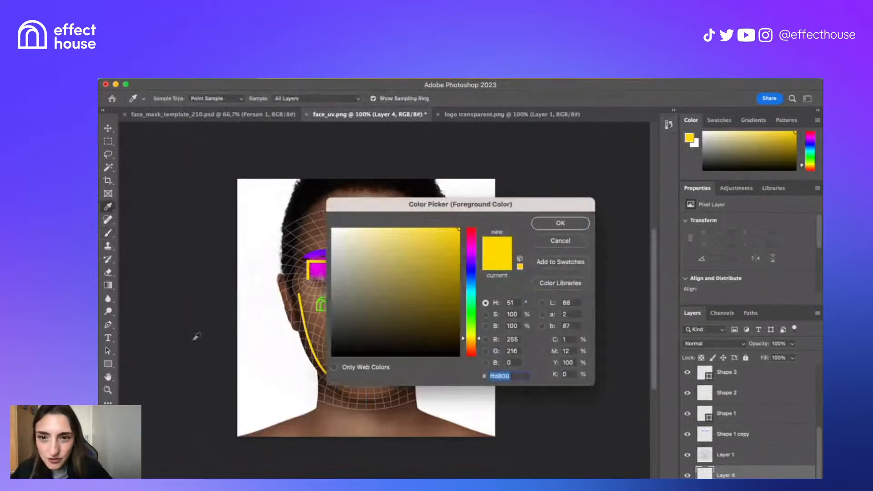
left_click(322, 296)
left_click(385, 230)
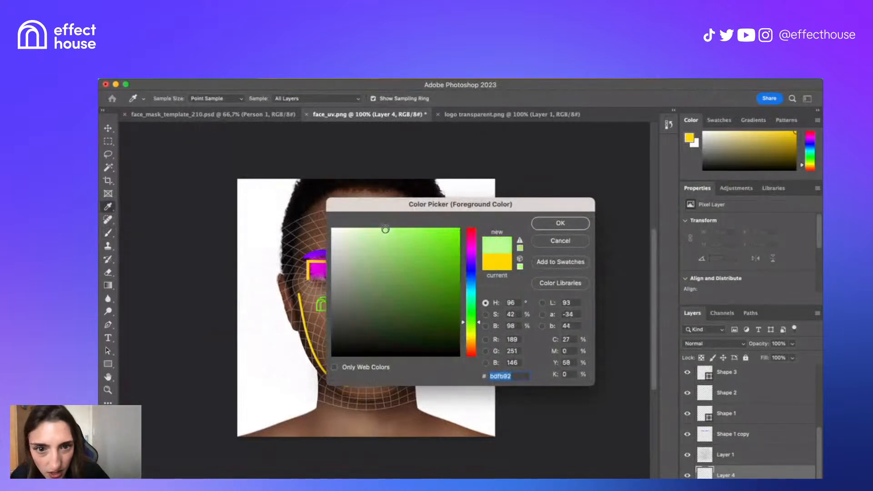
left_click(539, 224)
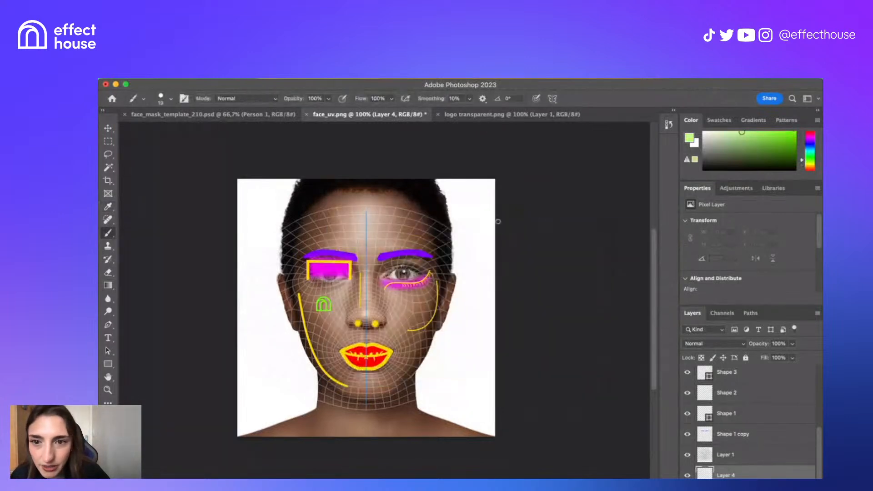
left_click(171, 98)
left_click_drag(162, 130, 159, 130)
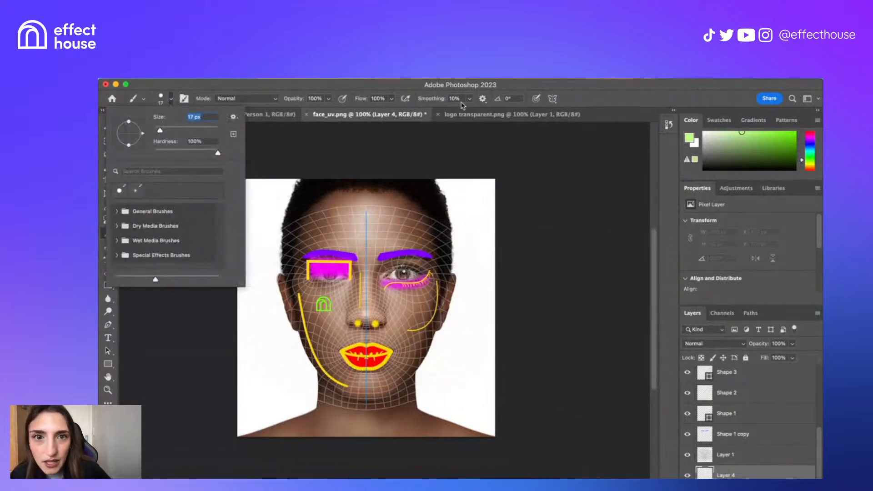
left_click(485, 90)
left_click(553, 99)
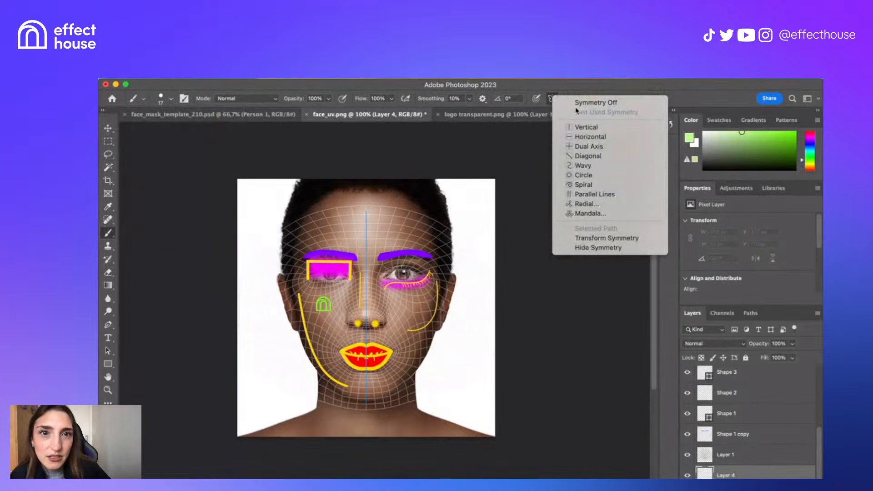
left_click(548, 87)
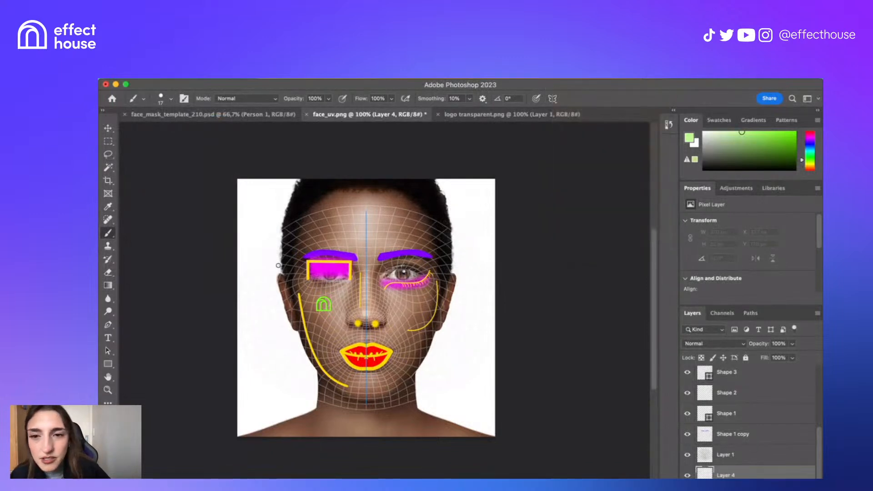
- Paint mirrored light green dots across the forehead, temples, nose, cheeks, jaw and chin on the new layer, using the vertical symmetry axis
left_click(336, 225)
left_click(353, 244)
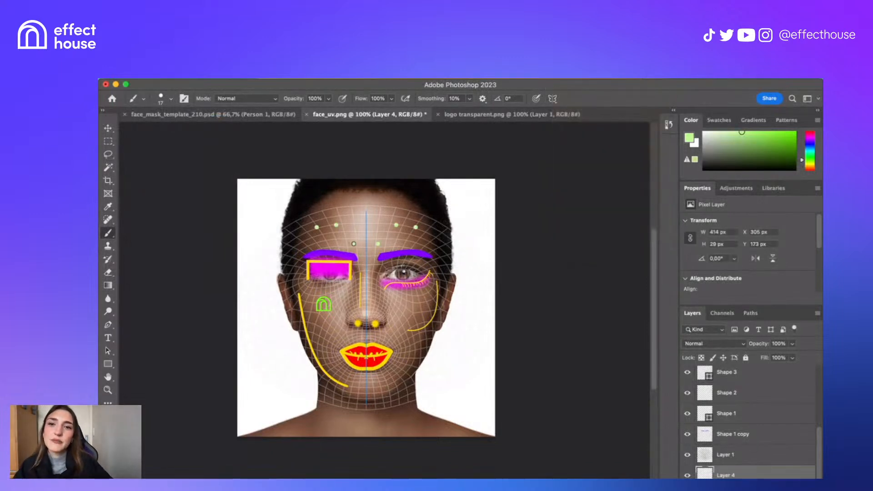
left_click(329, 243)
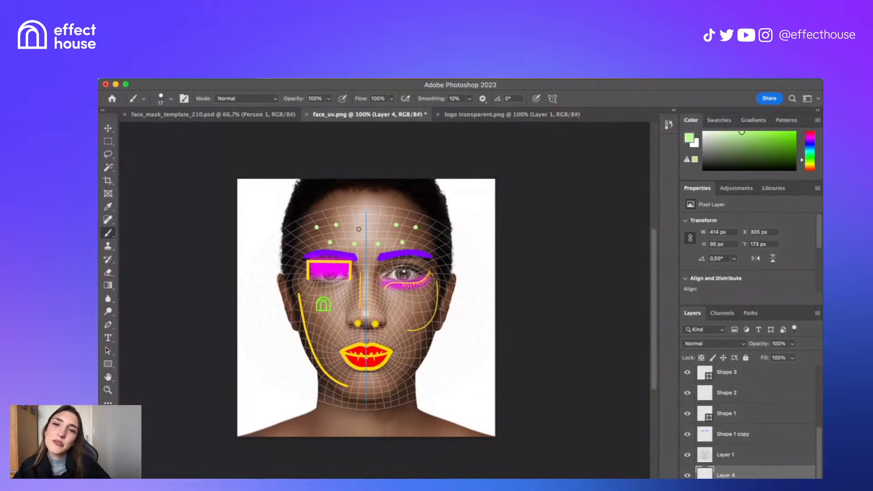
left_click(408, 306)
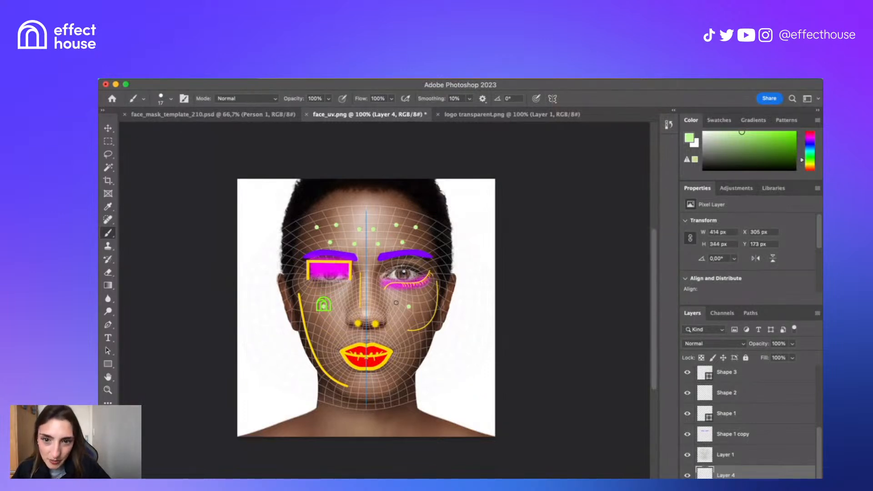
left_click(397, 303)
left_click(385, 311)
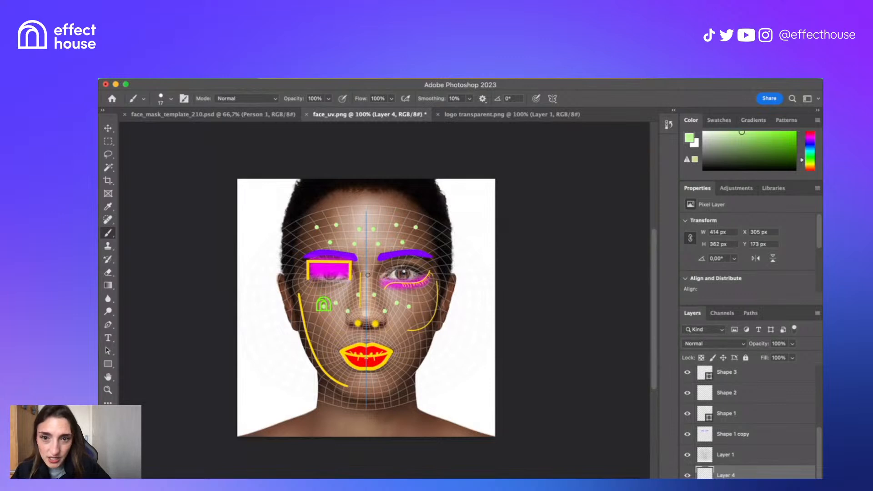
left_click(412, 356)
left_click(392, 386)
left_click(379, 395)
left_click(399, 353)
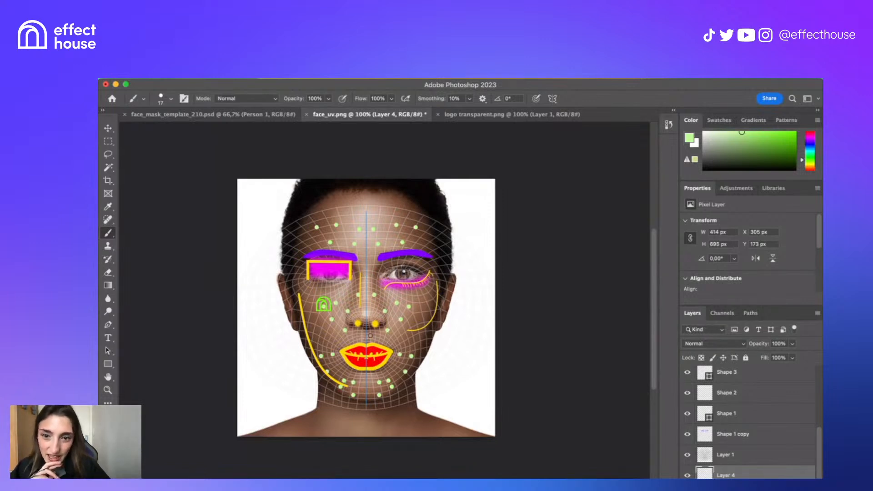
left_click(408, 341)
left_click(429, 310)
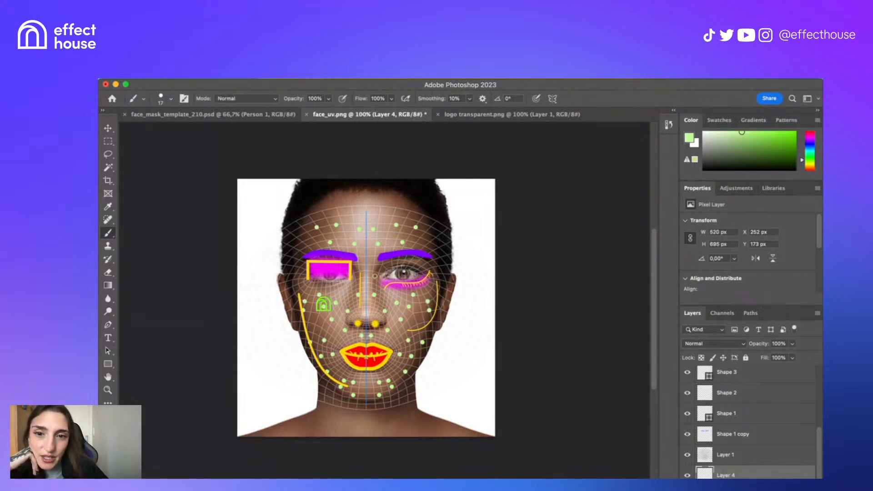
left_click(436, 263)
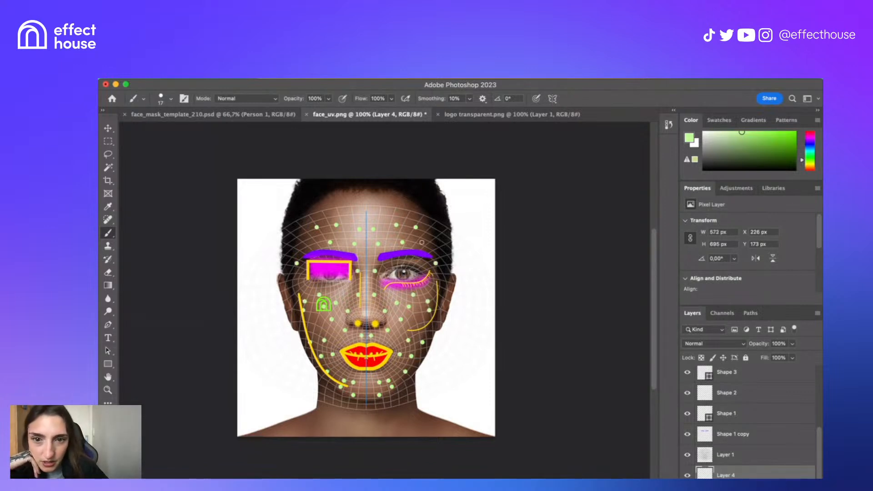
left_click(423, 243)
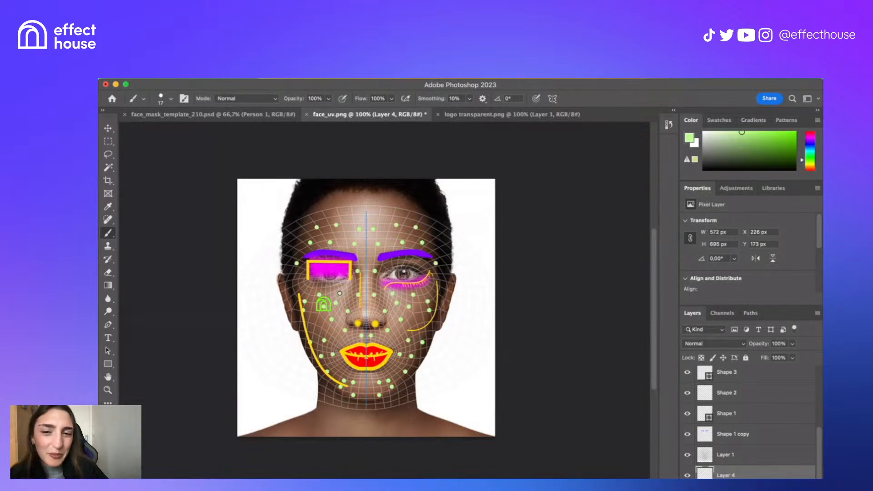
left_click(322, 328)
left_click(300, 283)
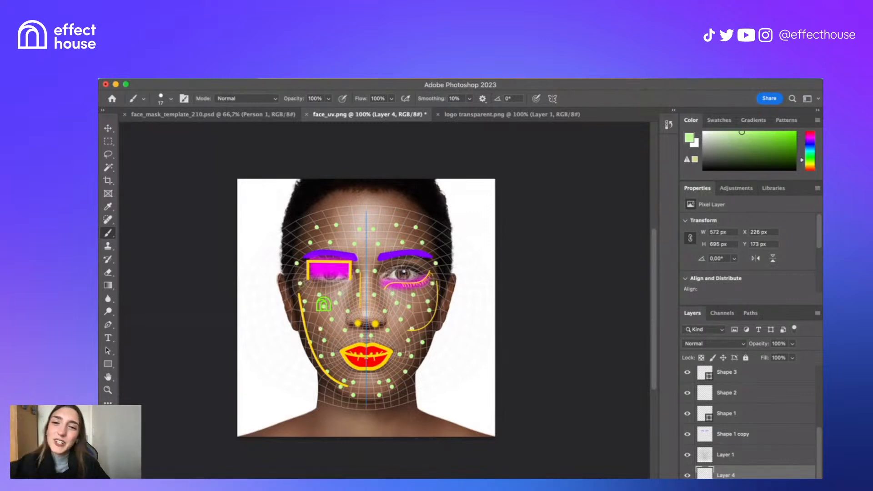
- Rename the layer with the light green dots as dots back
double_click(727, 475)
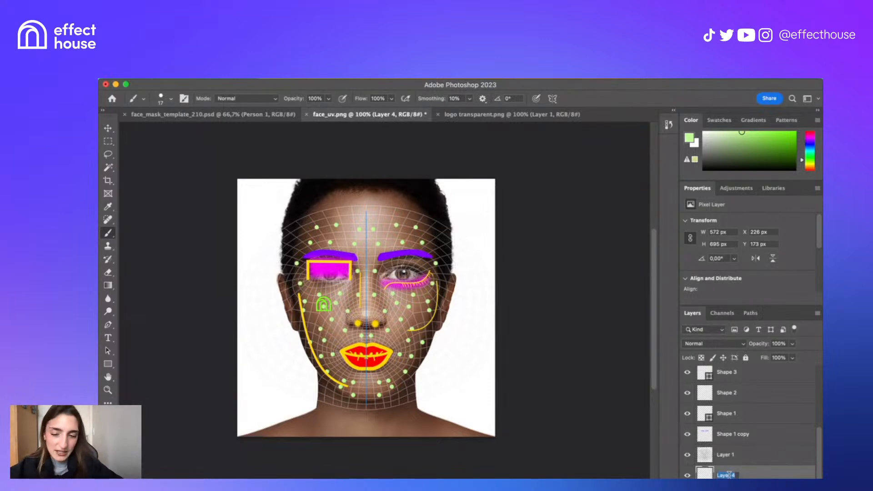
type("dots back")
key("Return")
- Toggle the UV mesh layer off and on to identify it, and rename the Shape 1 copy layer as eyebrows
left_click(704, 455)
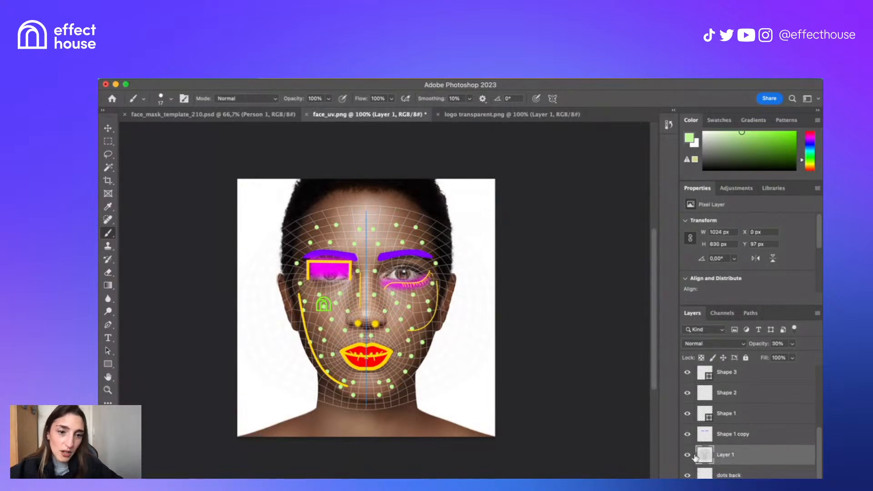
left_click(689, 455)
left_click(690, 456)
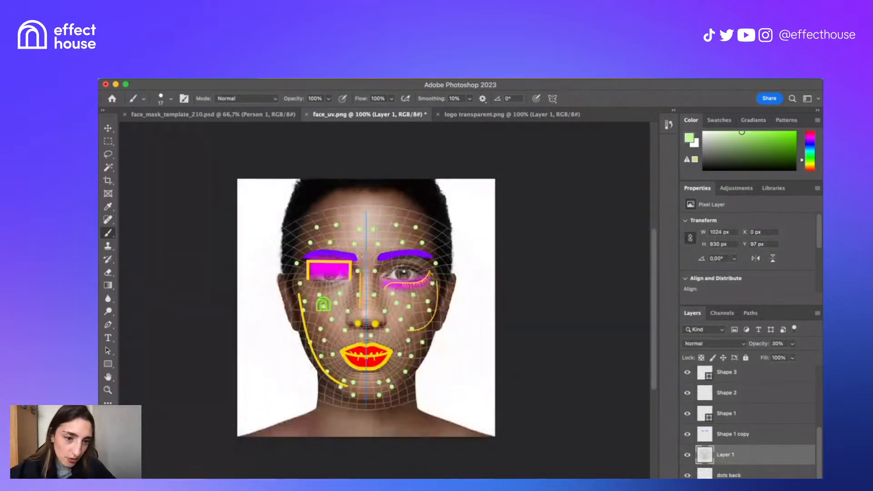
double_click(742, 435)
type("eyebrows")
key("Return")
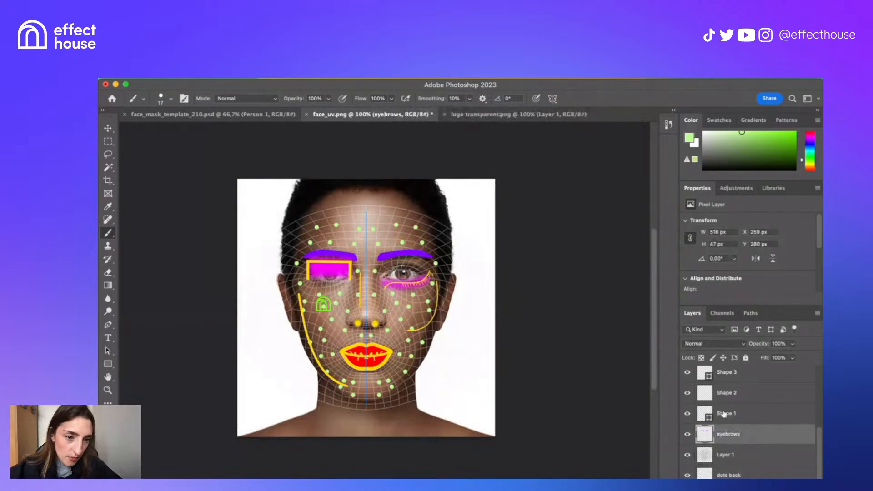
- Merge the Shape 1, Shape 2 and Shape 3 layers holding the yellow face lines into one layer
left_click(747, 414)
scroll(748, 414, "up", 3)
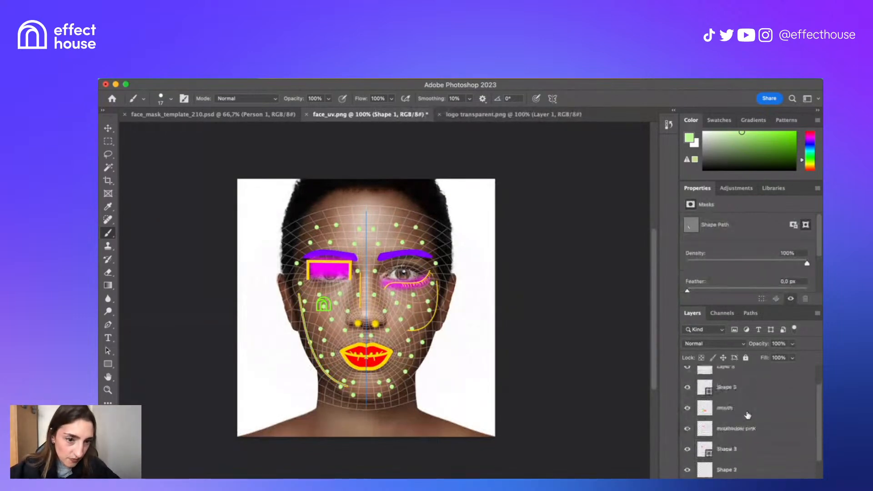
left_click(756, 430, "shift")
right_click(756, 430)
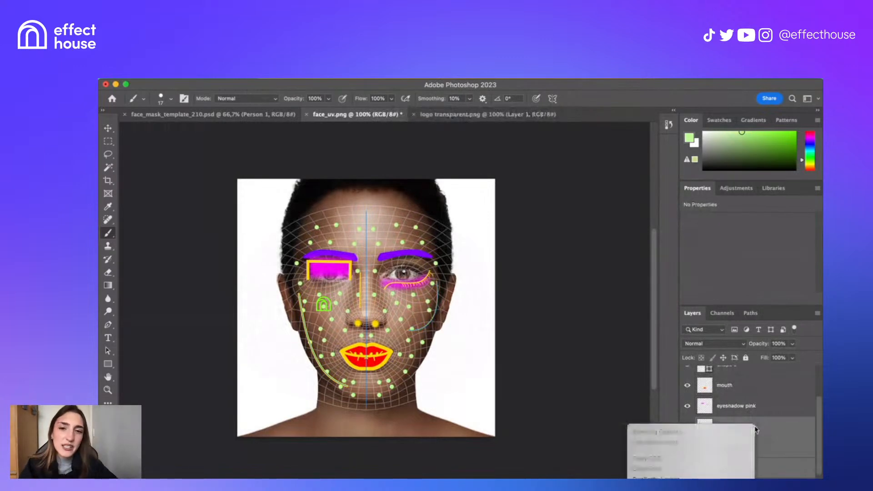
left_click(782, 427)
left_click(687, 435)
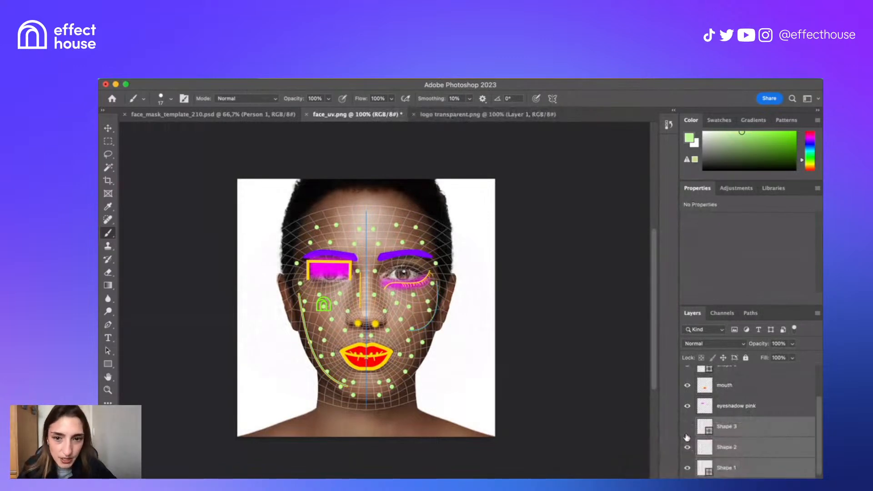
left_click(687, 436)
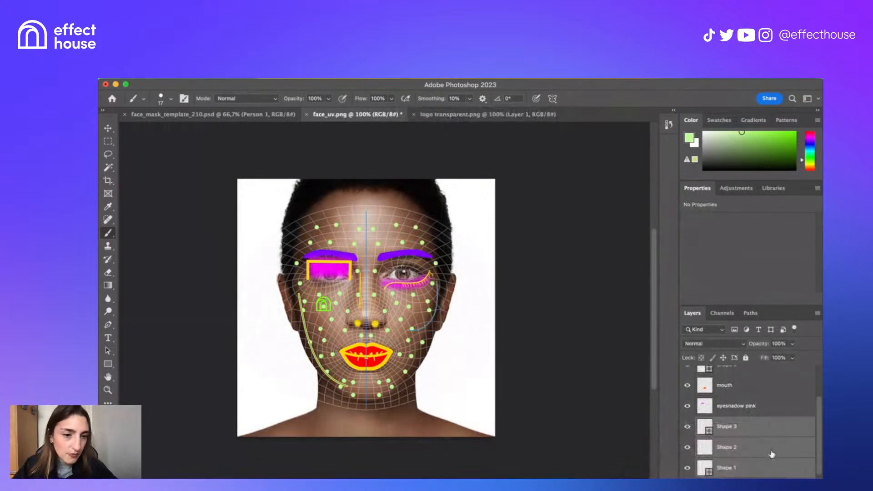
right_click(751, 462)
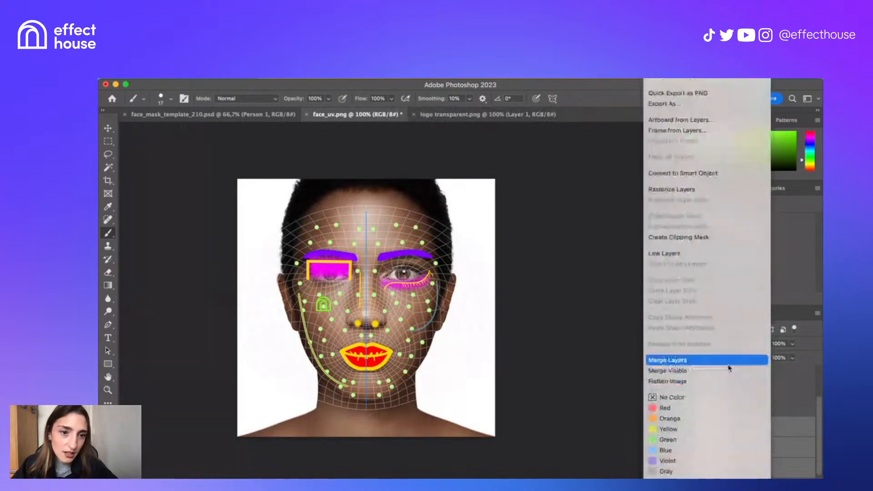
left_click(727, 360)
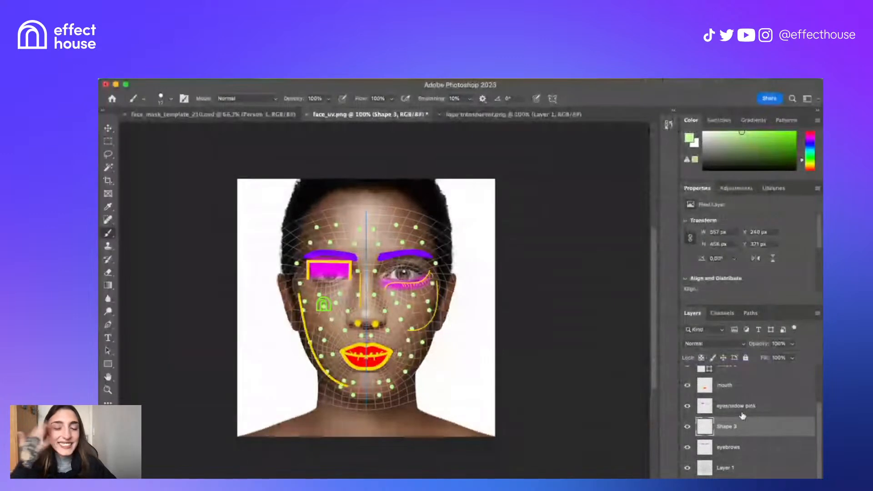
- Rename the Shape 5 layer as eyelashes
scroll(750, 411, "up", 3)
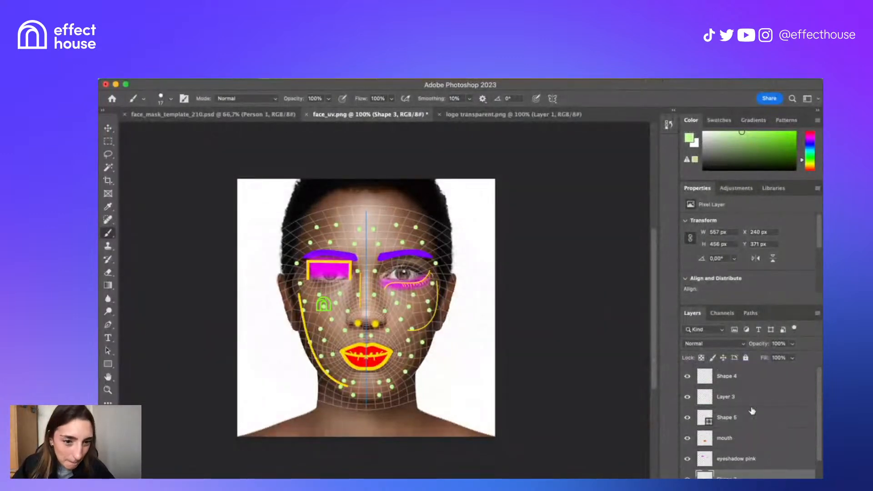
double_click(726, 417)
type("eyelashes")
key("Return")
- Toggle Layer 3 off and on to identify it, and rename the layer as eeffects
left_click(687, 396)
left_click(687, 396)
double_click(723, 397)
type("eeffects")
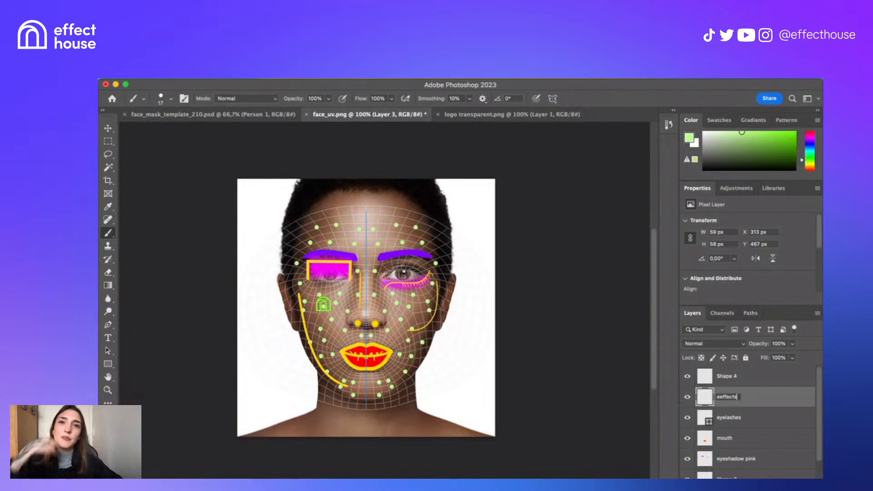
key("Return")
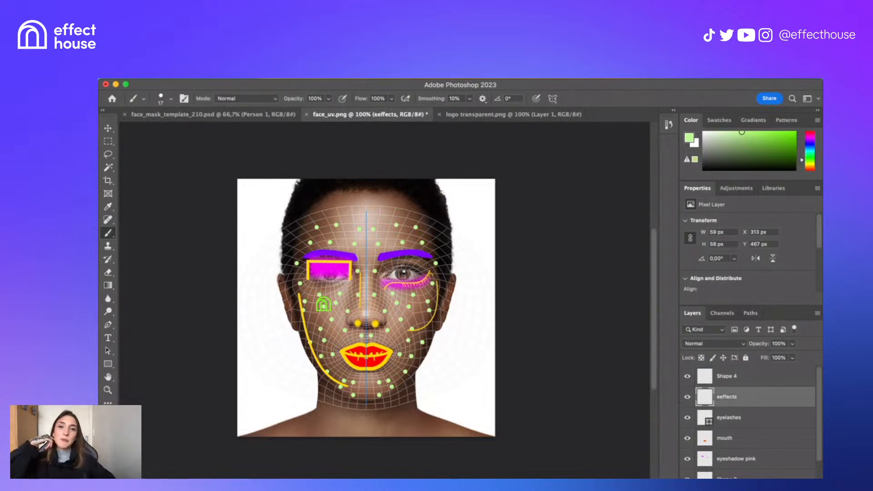
- Hide the UV mesh in Layer 1 and select all layers from dots back up to Shape 4
scroll(804, 414, "down", 3)
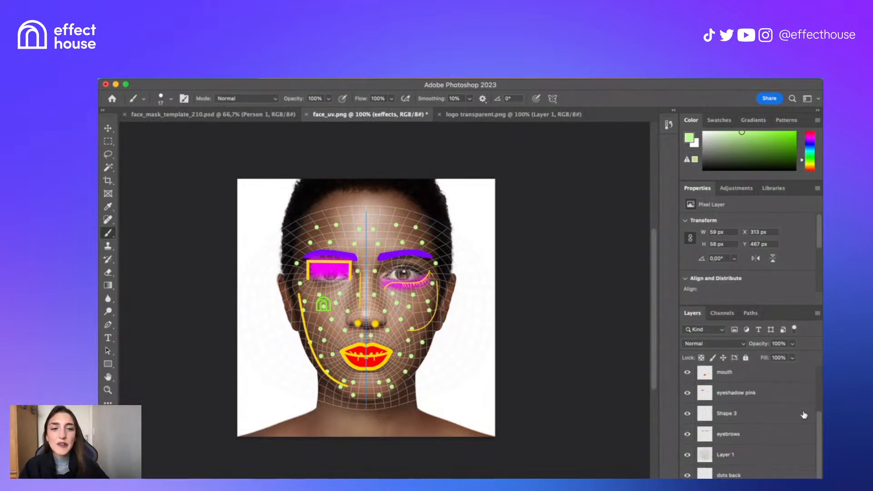
left_click(687, 455)
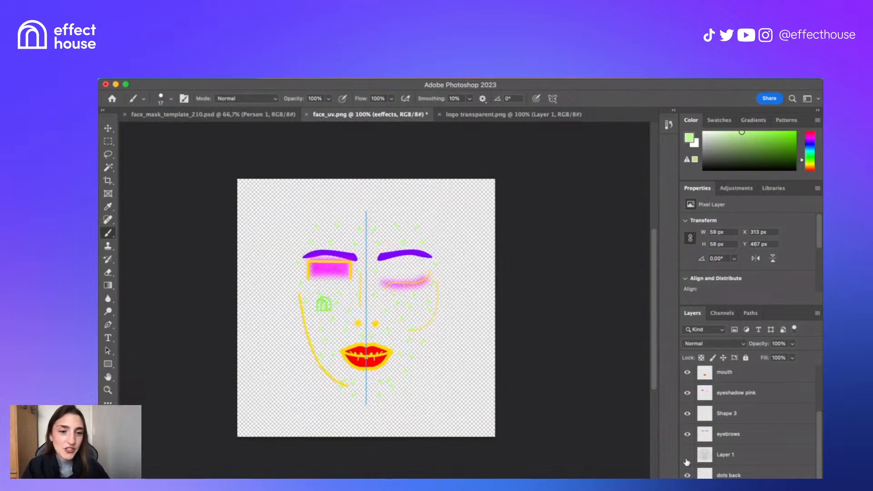
left_click(737, 474)
scroll(746, 469, "up", 3)
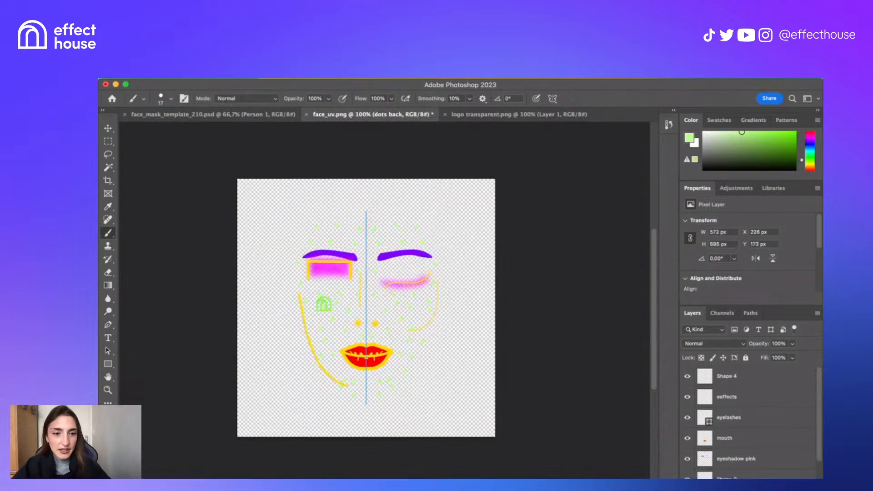
left_click(749, 377, "shift")
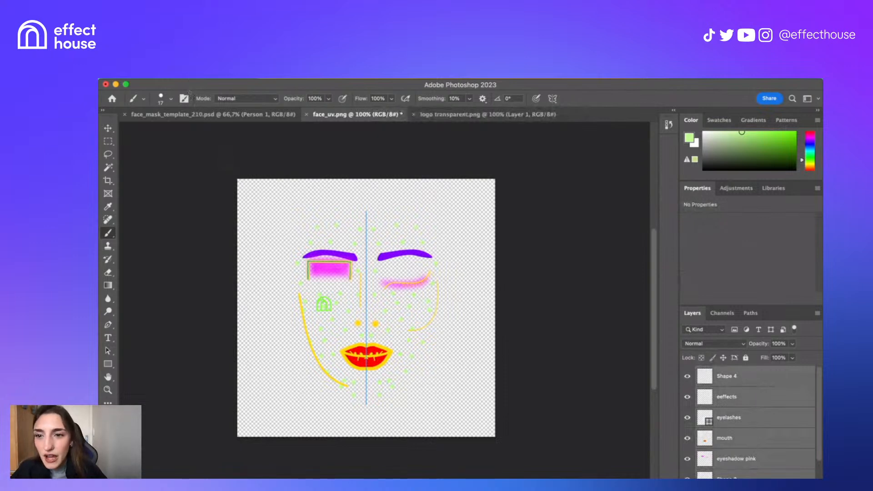
- Start exporting the layers to separate files, with PNG-24 as the file type
left_click(179, 79)
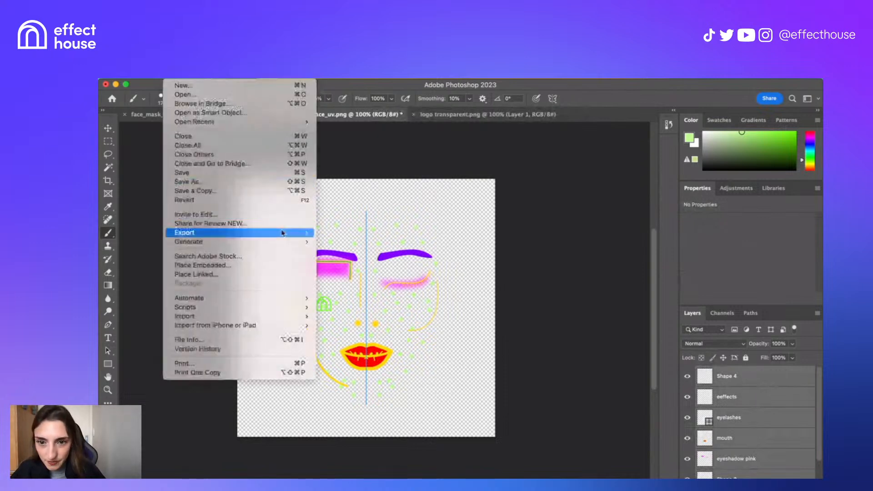
mouse_move(285, 233)
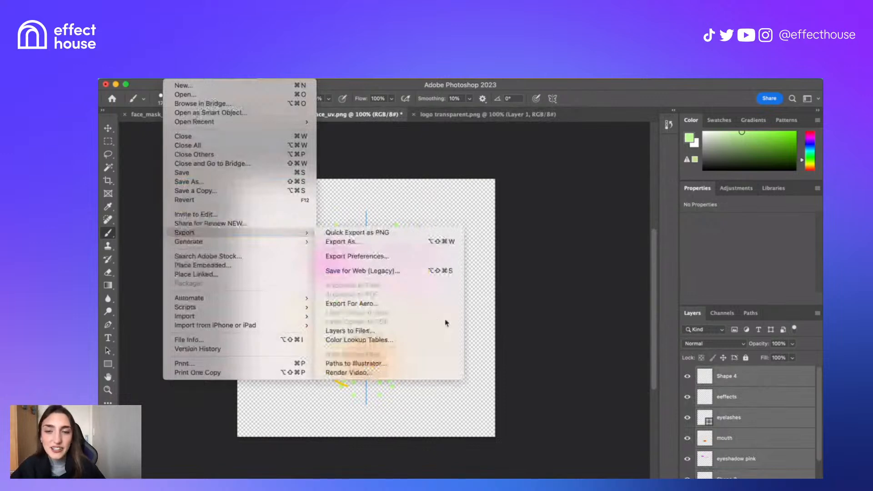
left_click(419, 335)
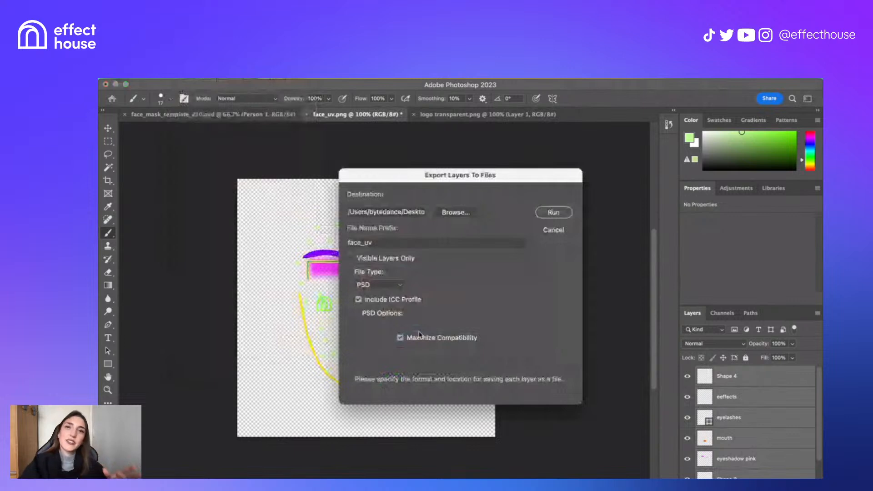
left_click(377, 285)
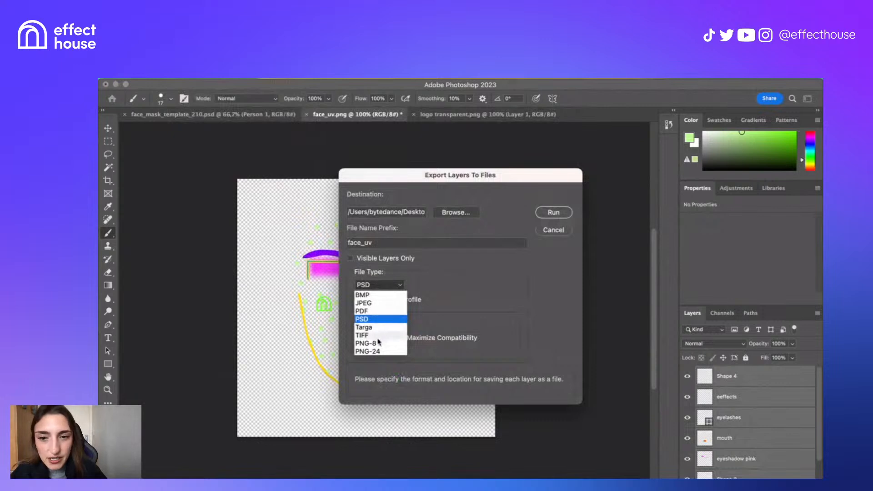
left_click(385, 352)
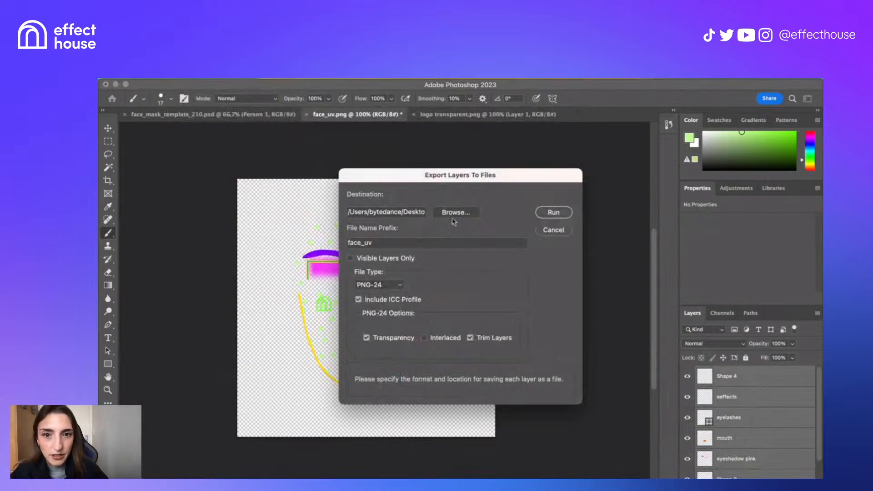
- Export the layers into the LIVE DEMO AR NEON project folder with assets as the file name prefix
left_click(456, 212)
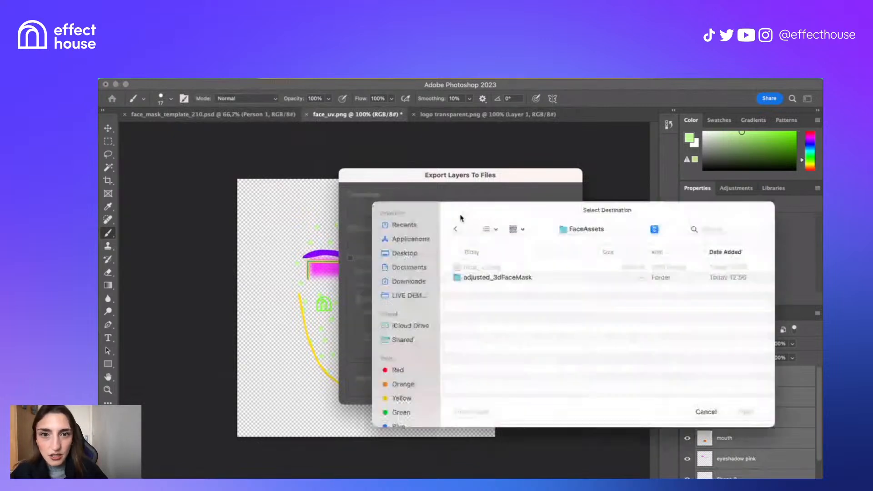
left_click(409, 295)
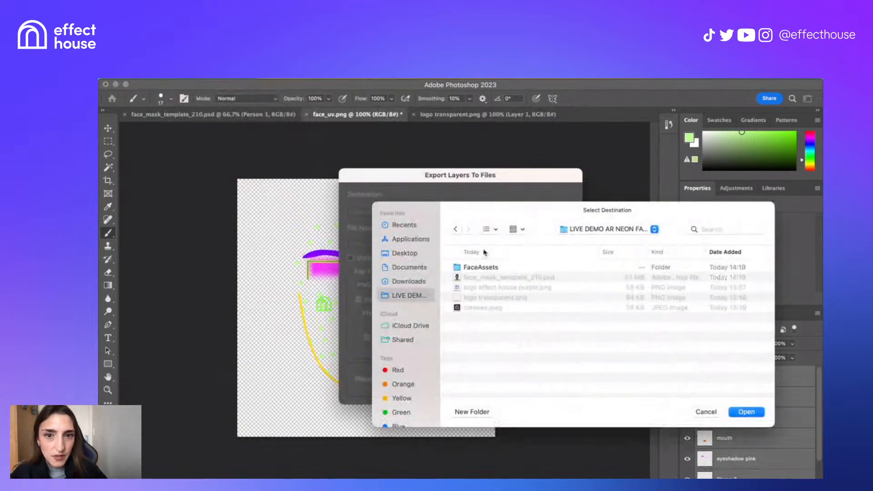
left_click(743, 412)
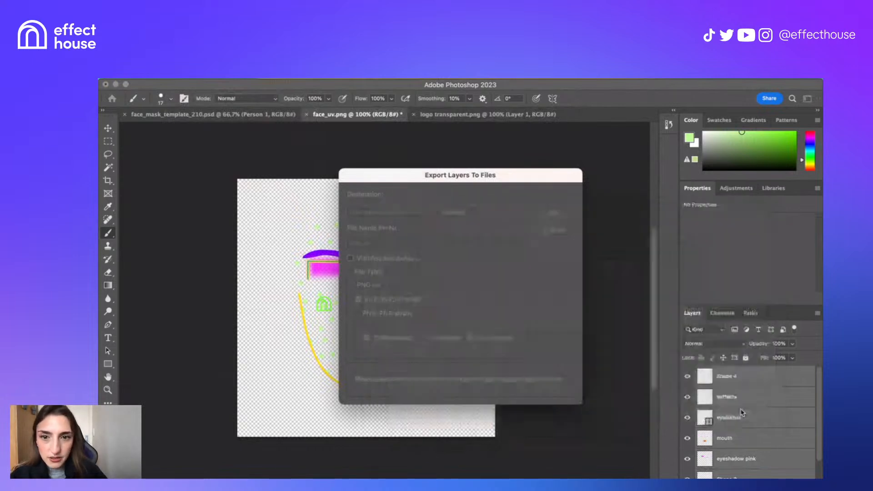
type("assets")
left_click(553, 212)
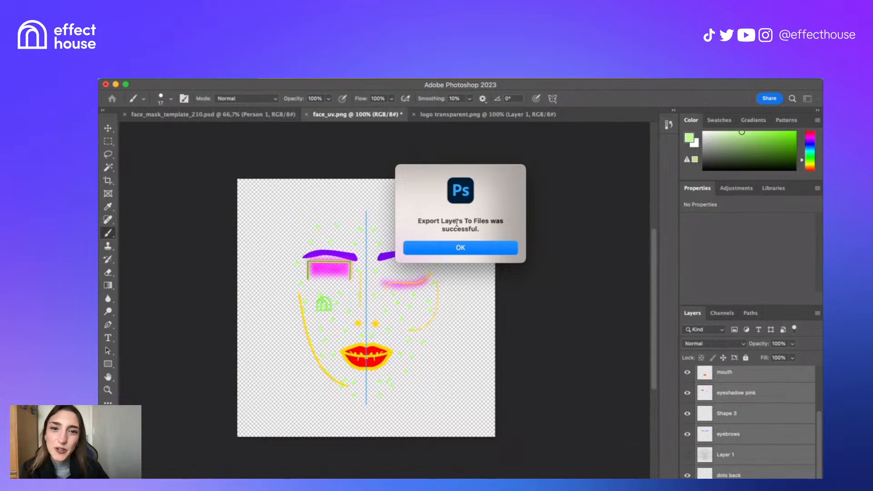
left_click(490, 249)
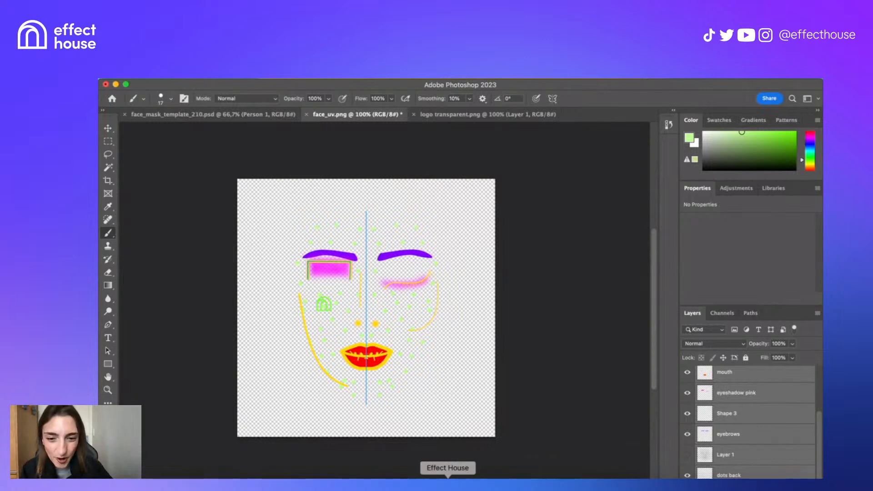
- Switch to Effect House and open the Neon Face template from the recommended templates
left_click(448, 487)
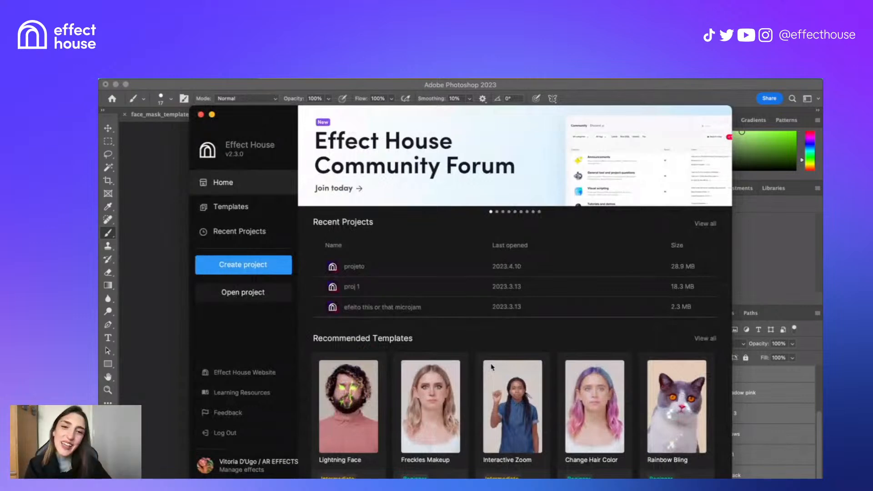
scroll(492, 367, "down", 7)
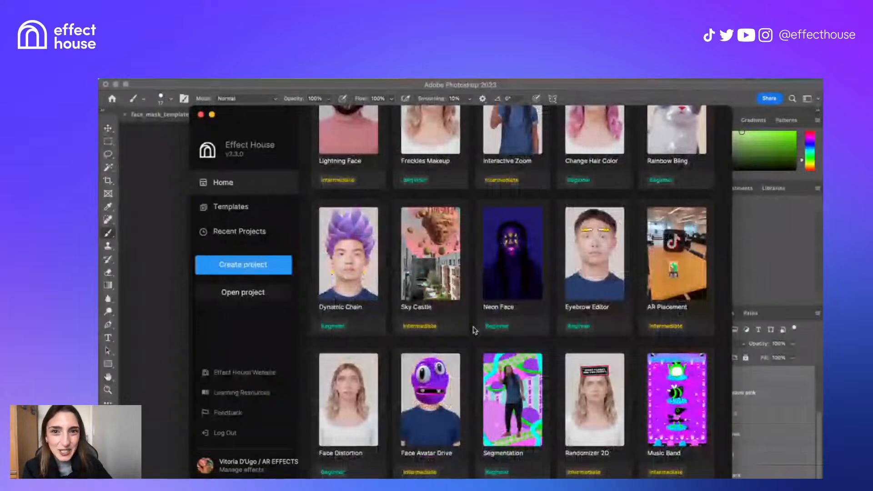
scroll(473, 330, "down", 5)
scroll(474, 330, "up", 7)
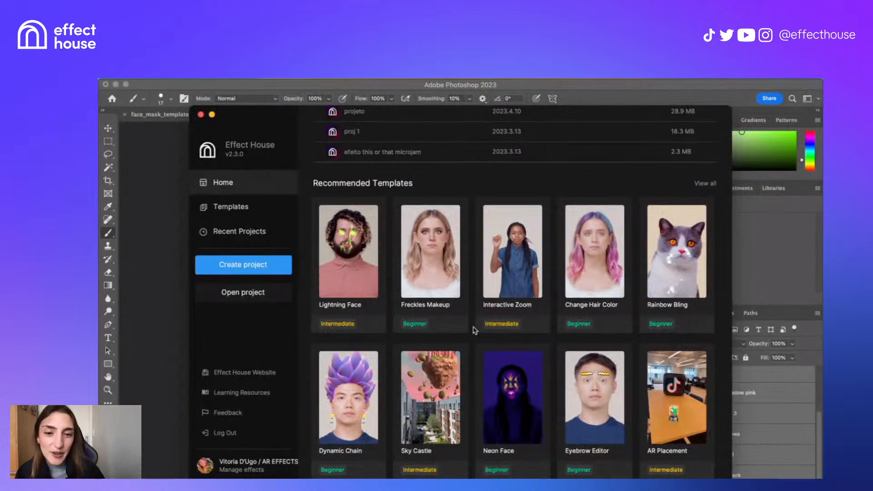
mouse_move(522, 392)
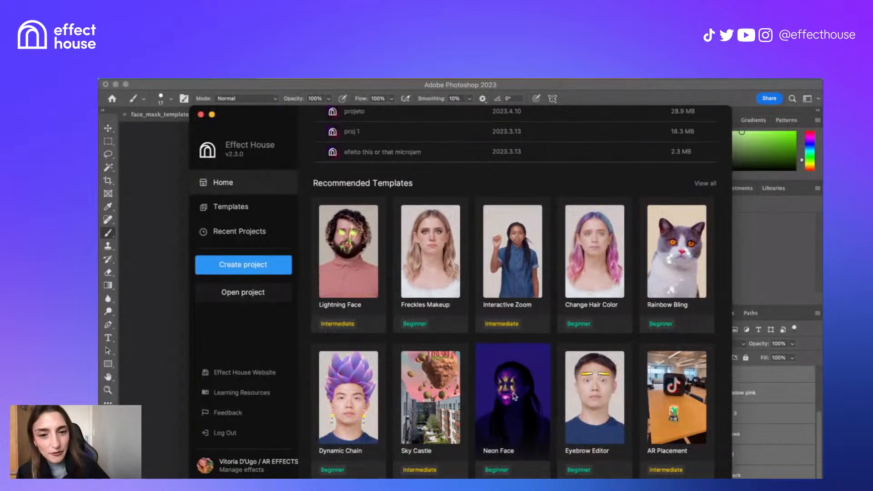
left_click(522, 392)
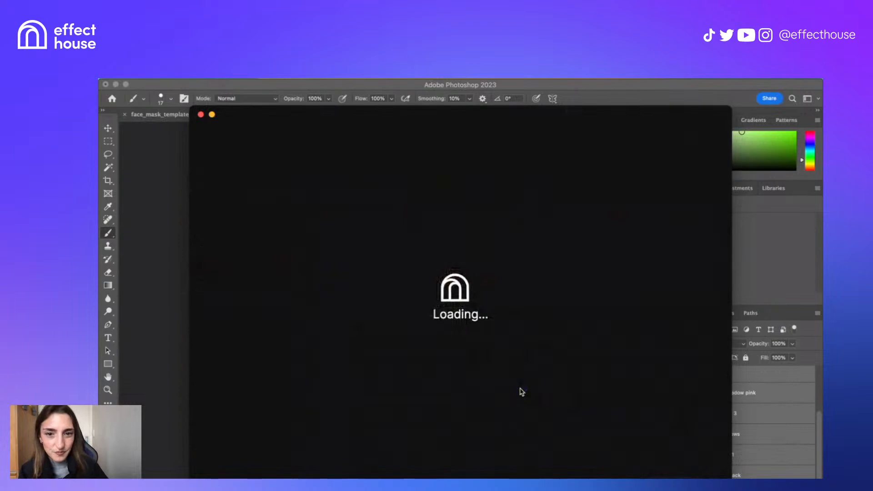
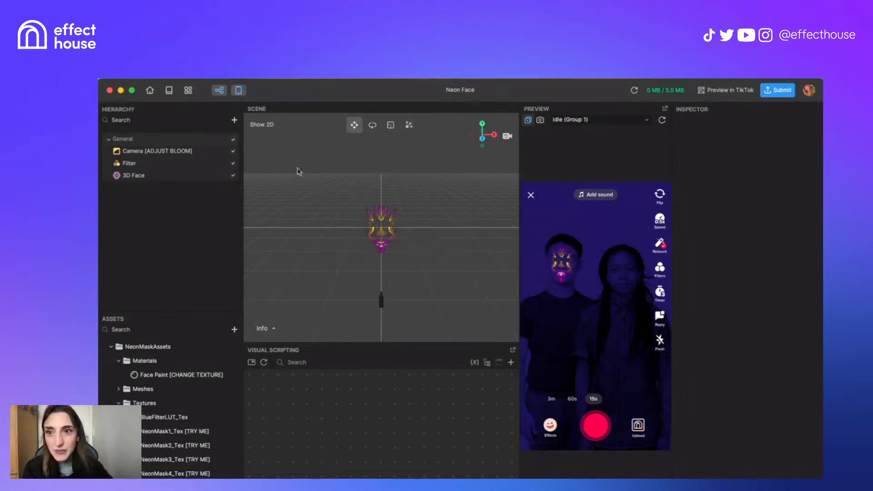
- Try a Bloom threshold of 0.50 on the camera and test the blue filter's intensity, ending at 1.00
left_click(209, 155)
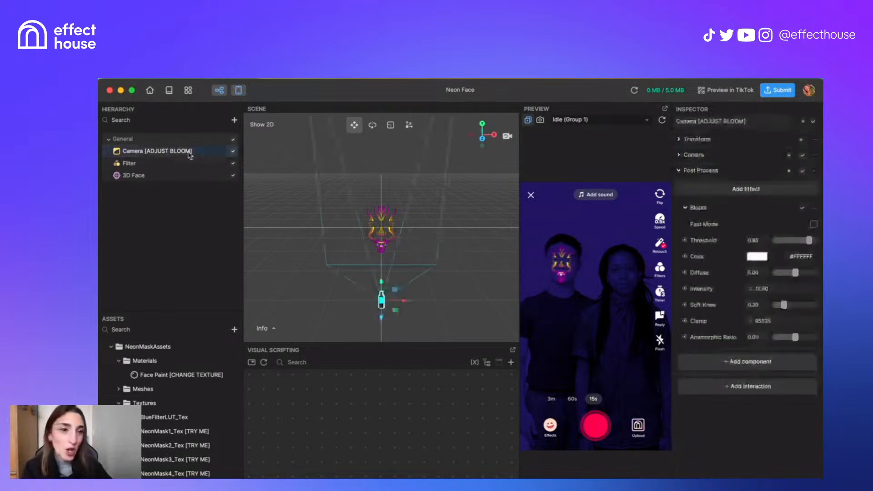
mouse_move(809, 240)
left_mouse_down()
mouse_move(779, 240)
mouse_move(801, 241)
left_mouse_up()
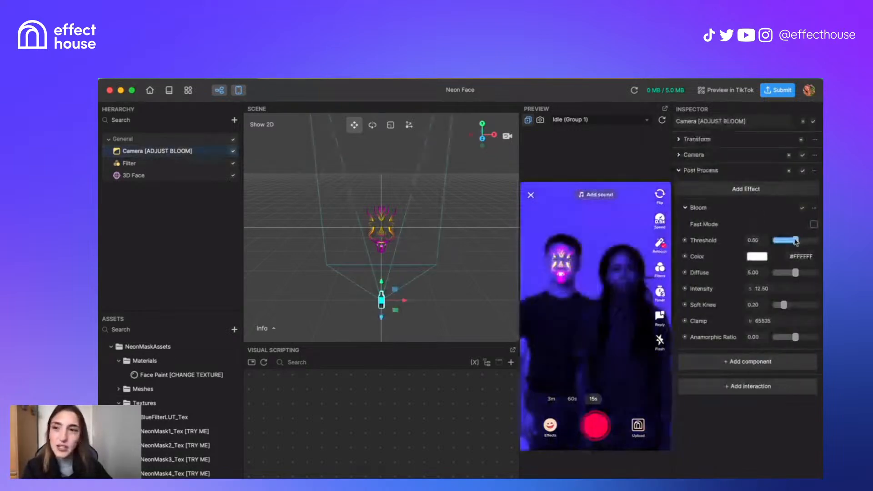
left_click(187, 165)
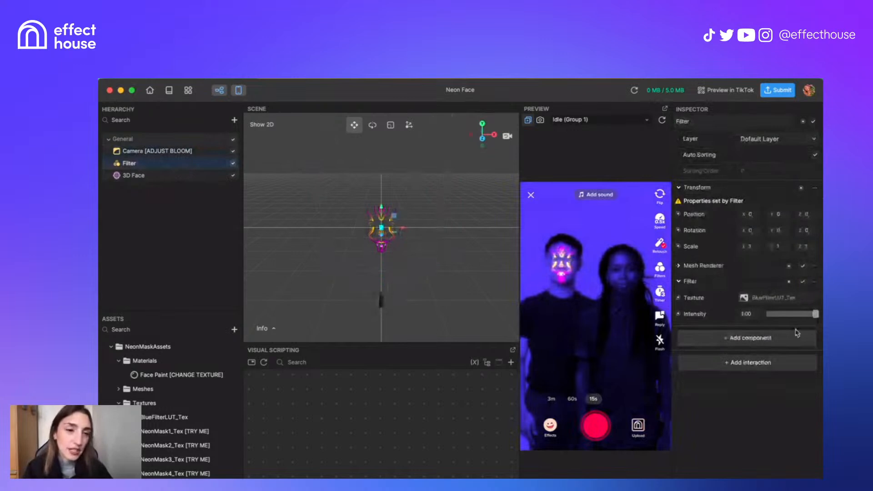
left_click_drag(792, 320, 816, 315)
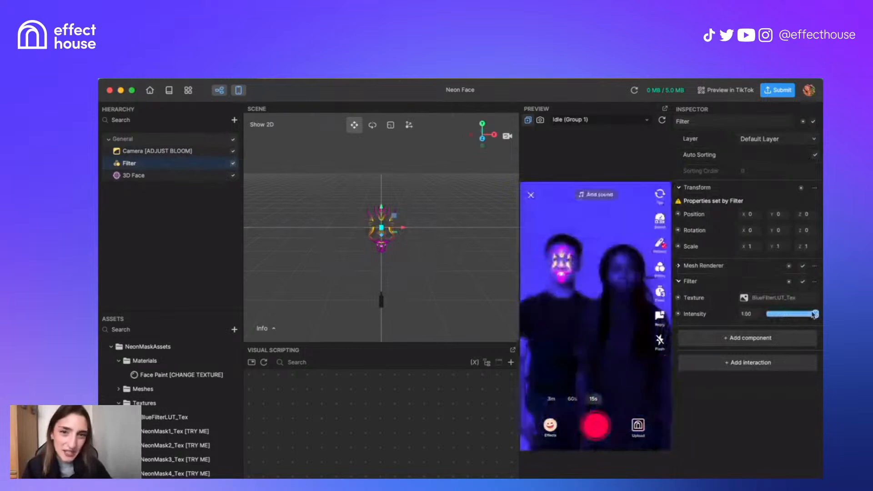
- Set the Bloom threshold of the Camera [ADJUST BLOOM] object to 0.60
left_click(212, 153)
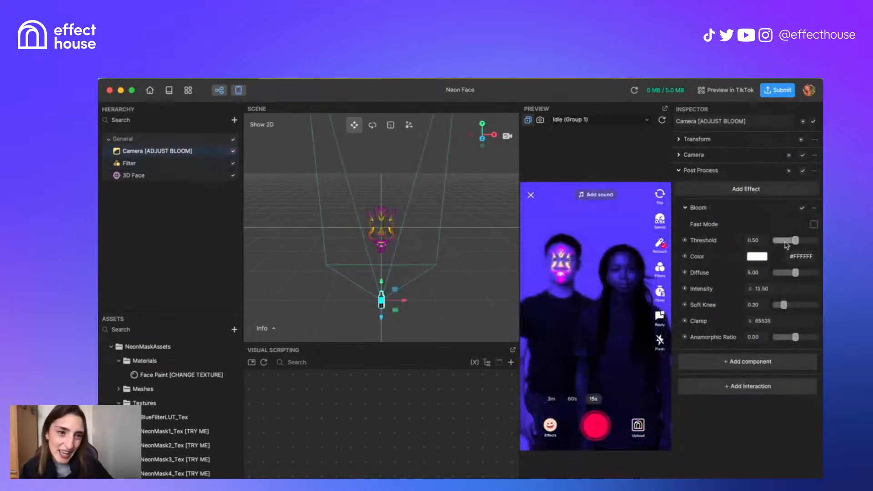
mouse_move(787, 246)
left_mouse_down()
mouse_move(778, 246)
mouse_move(810, 245)
mouse_move(803, 245)
left_mouse_up()
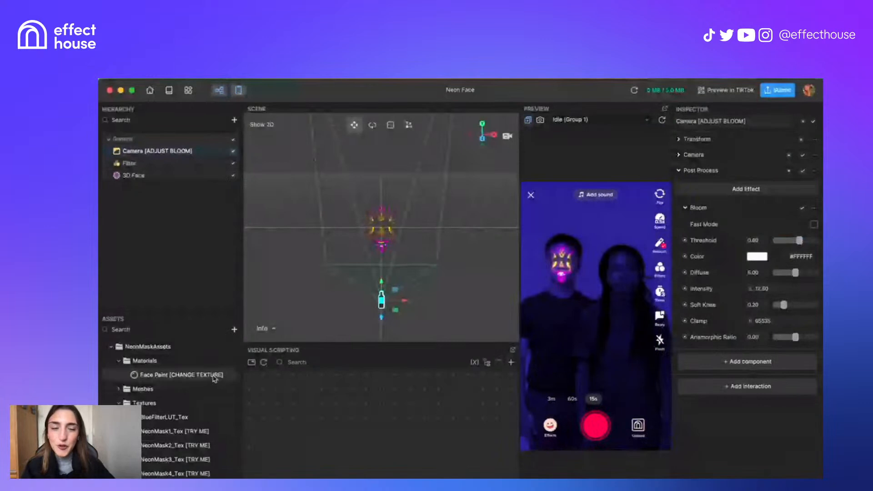
- Try NeonMask2_Tex and NeonMask5_Tex as the texture of the Face Paint material
left_click(214, 377)
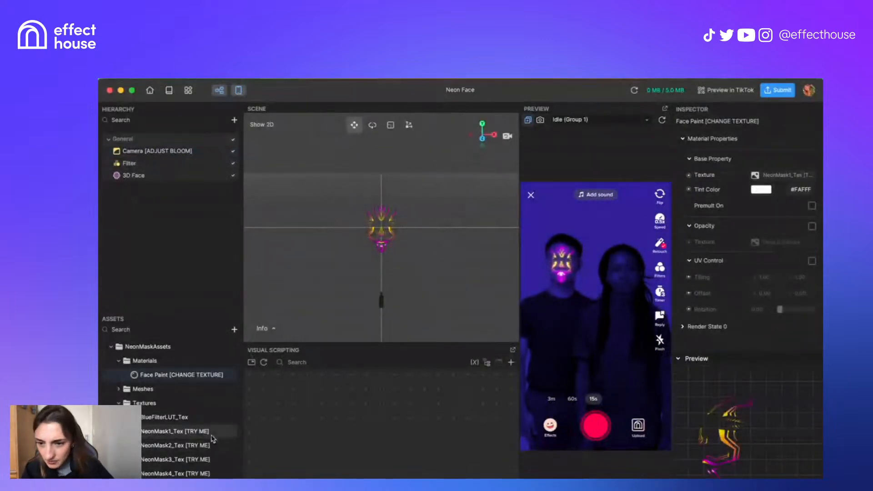
left_click(767, 174)
left_click(497, 245)
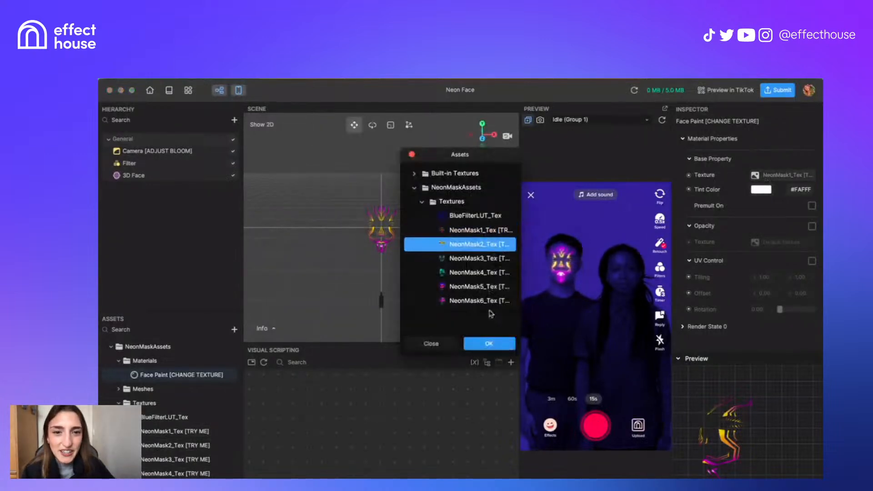
left_click(488, 346)
left_click(775, 174)
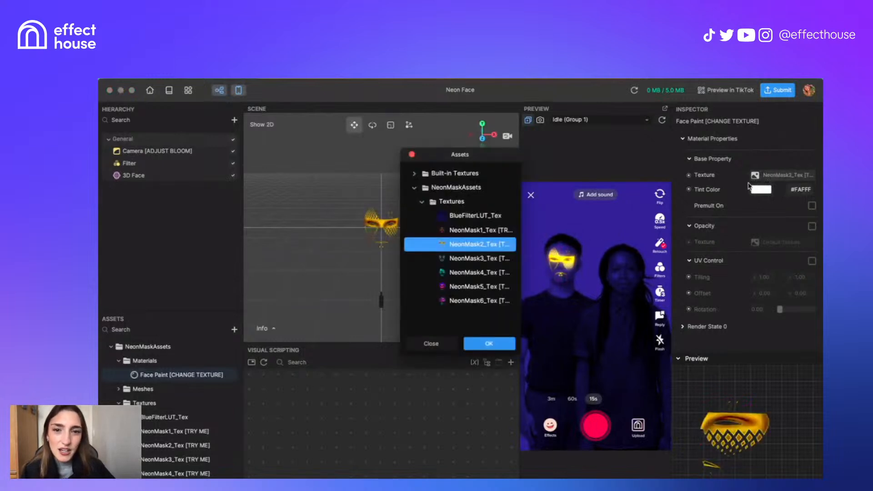
left_click(475, 286)
left_click(490, 342)
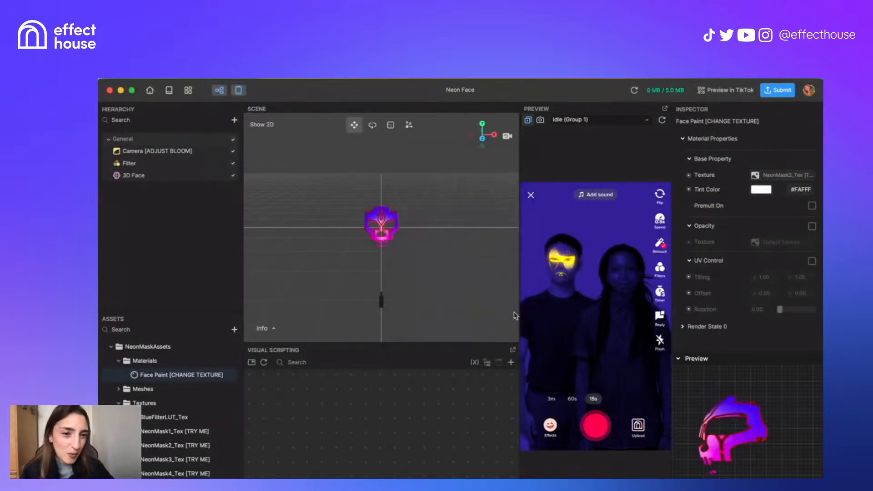
- Set the Face Paint material's texture to NeonMask4_Tex
left_click(762, 178)
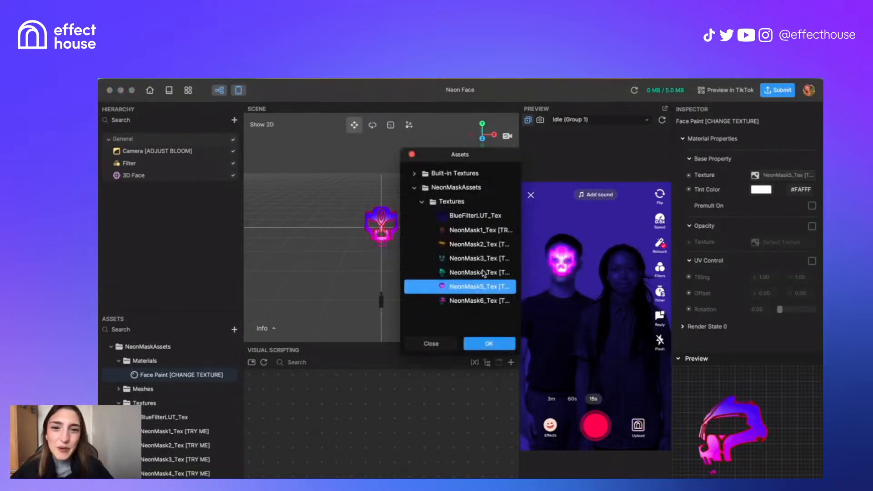
left_click(482, 273)
left_click(495, 346)
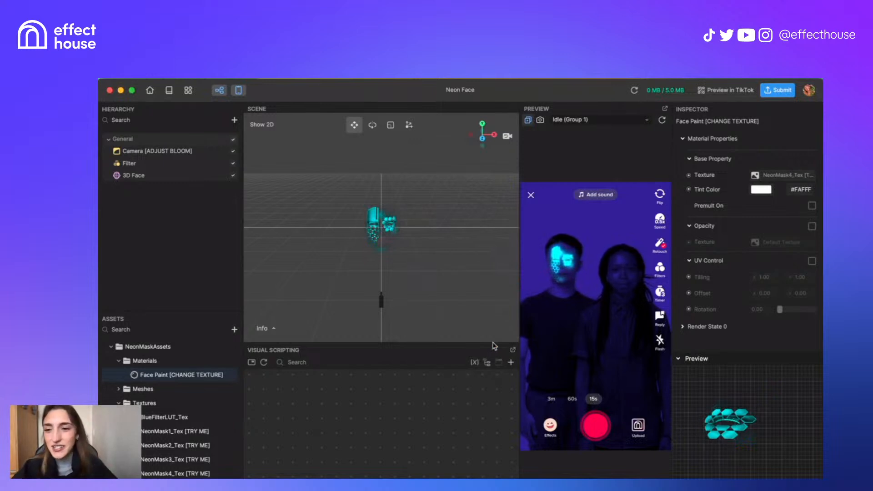
- Delete all the NeonMask textures, starting with NeonMask1_Tex, from the Textures folder and keep BlueFilterLUT_Tex
left_click(198, 432)
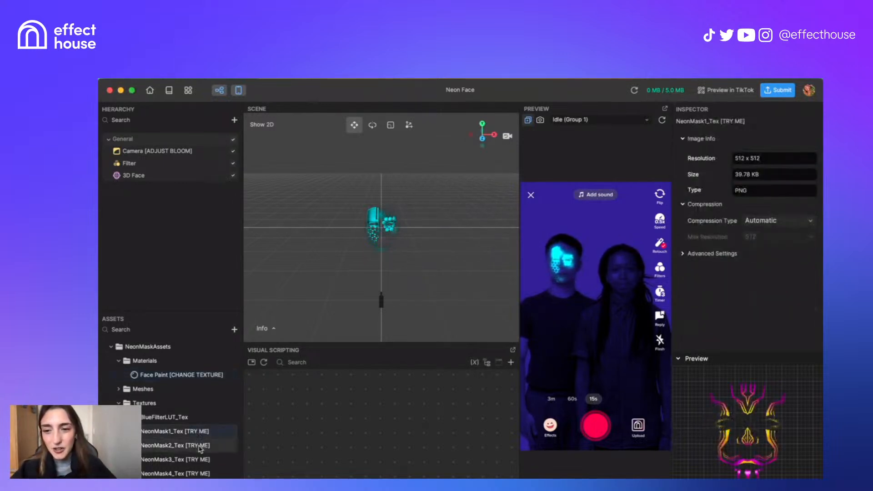
left_click(199, 447)
left_click(190, 431)
left_click(193, 487, "shift")
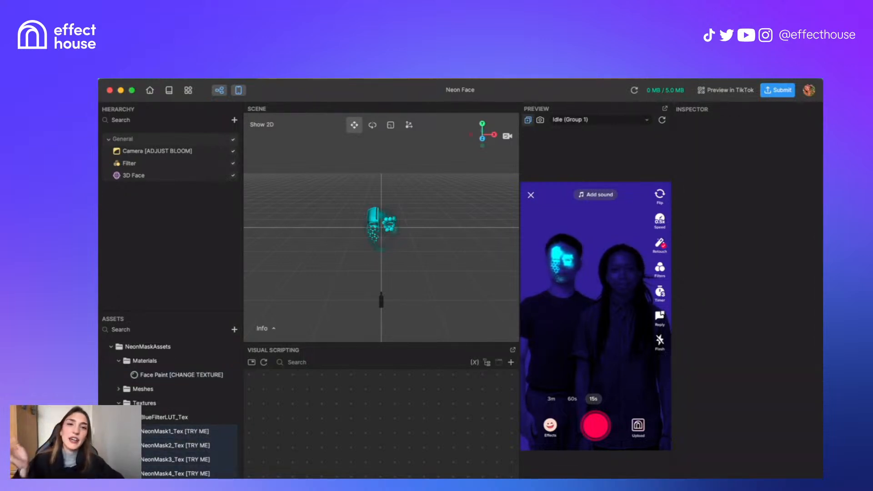
key("BackSpace")
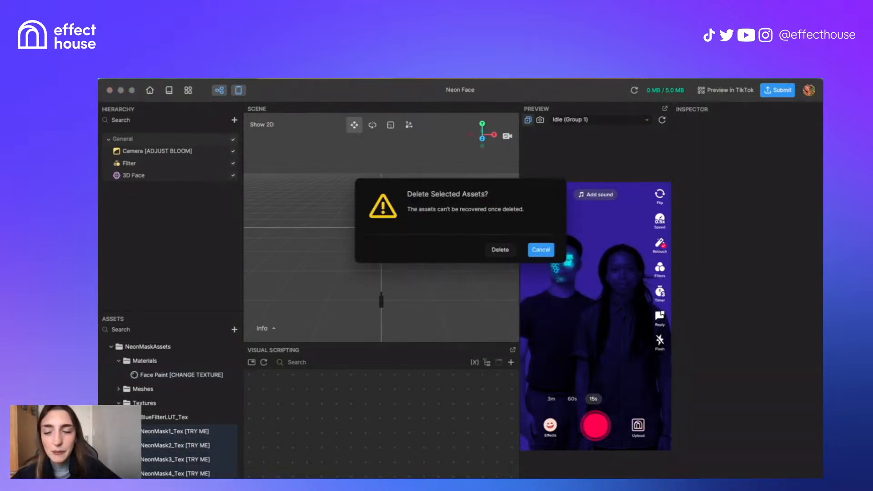
left_click(500, 249)
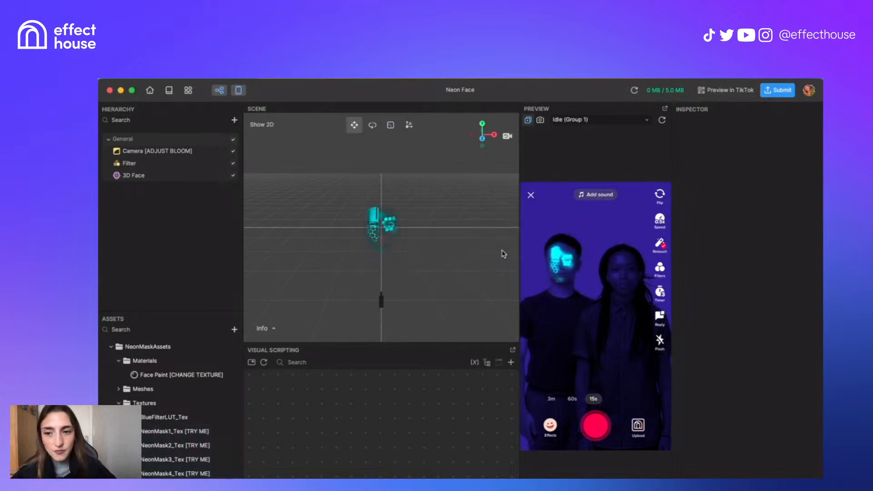
left_click(235, 330)
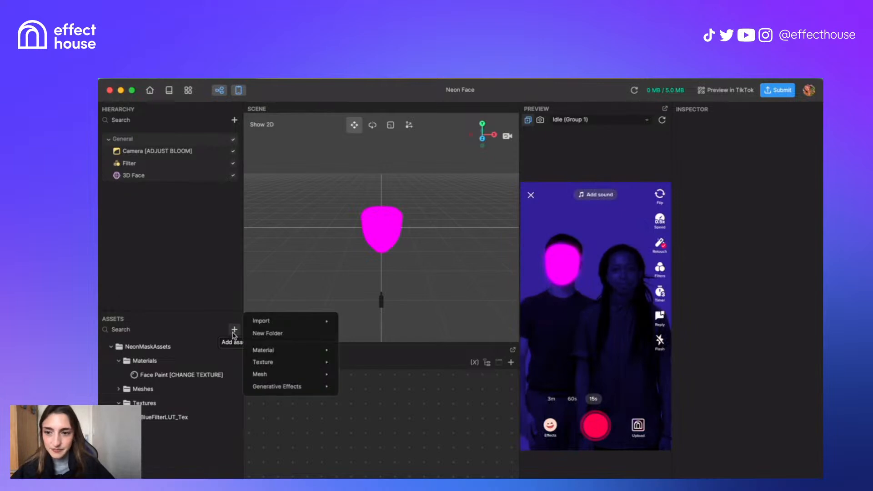
mouse_move(300, 322)
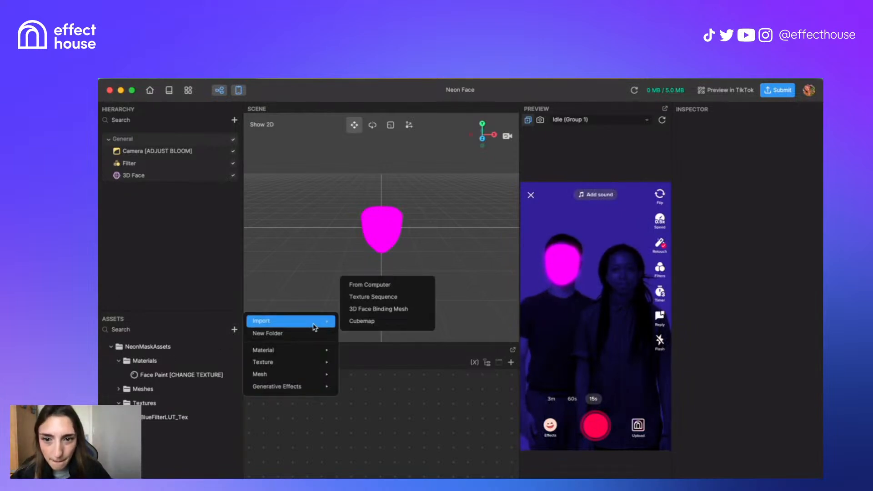
left_click(569, 175)
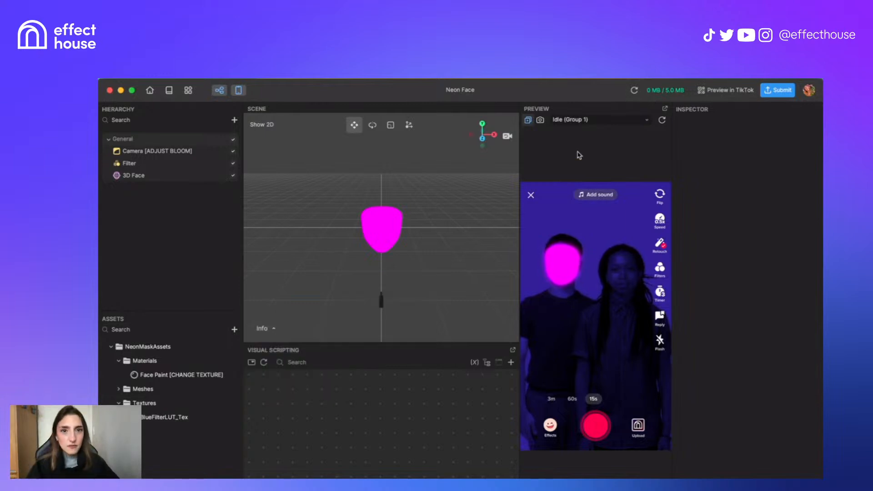
- Switch the preview to the live FaceTime HD Camera and show the properties of the Face Paint material
left_click(540, 121)
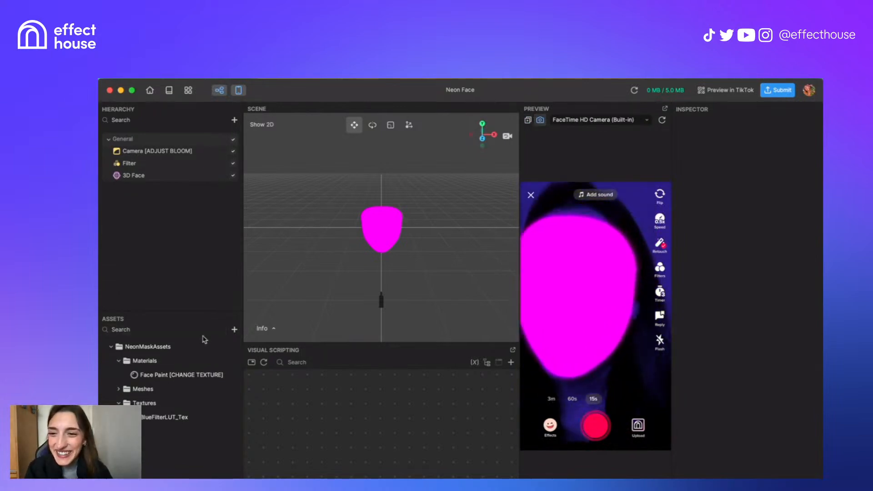
left_click(195, 377)
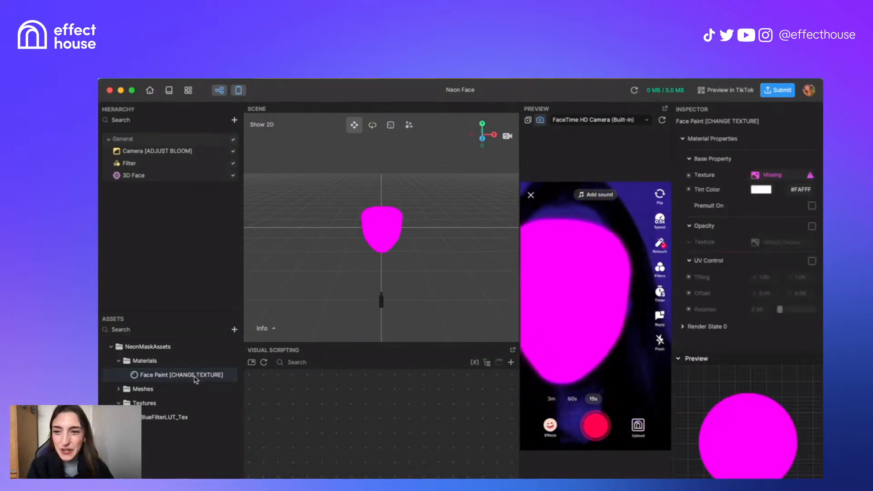
- Start importing asset files from the computer into the project's assets
left_click(234, 330)
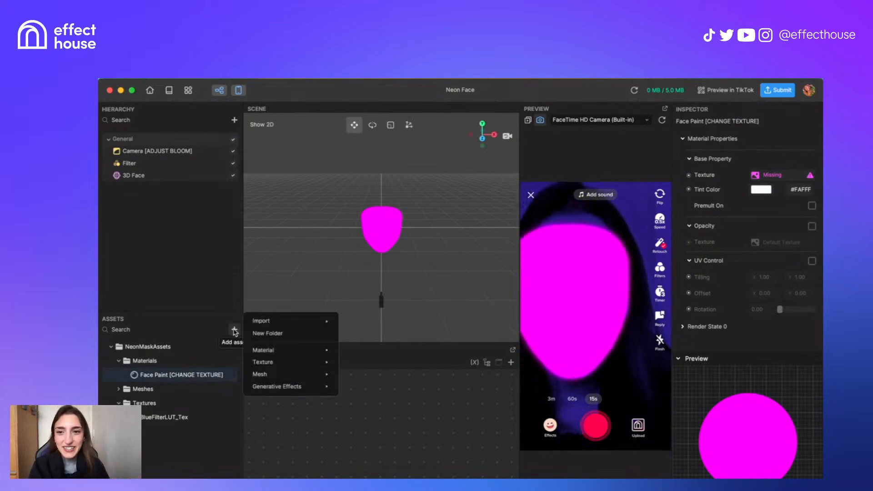
mouse_move(301, 321)
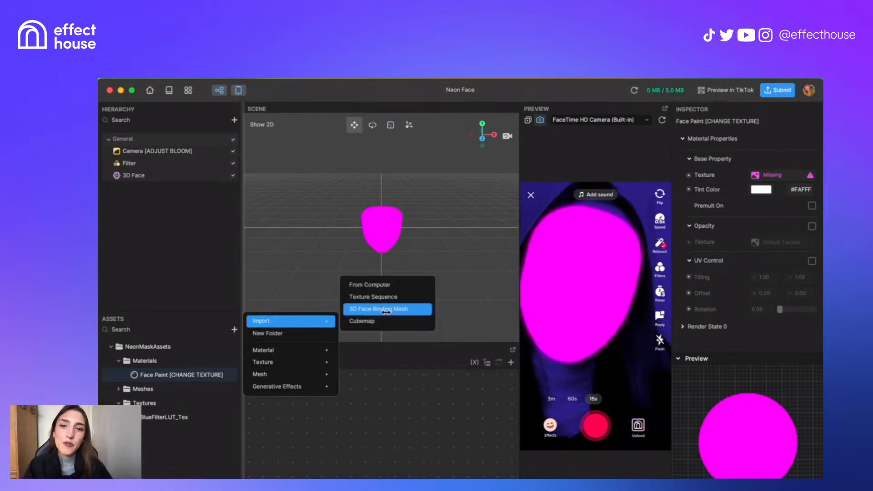
left_click(396, 289)
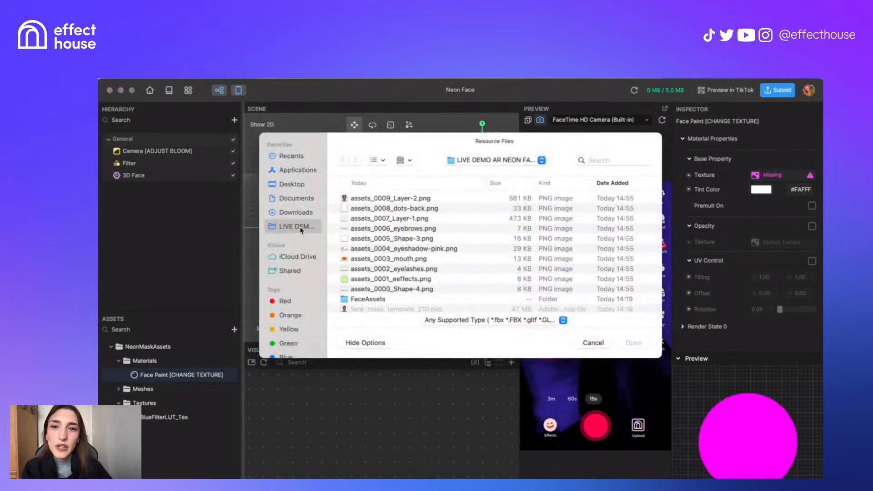
left_click(382, 199)
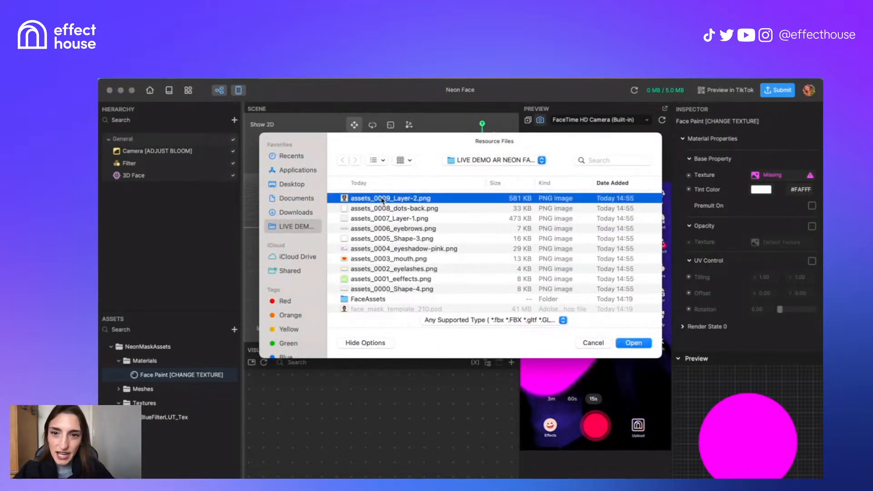
left_click(408, 289, "shift")
left_click(491, 137)
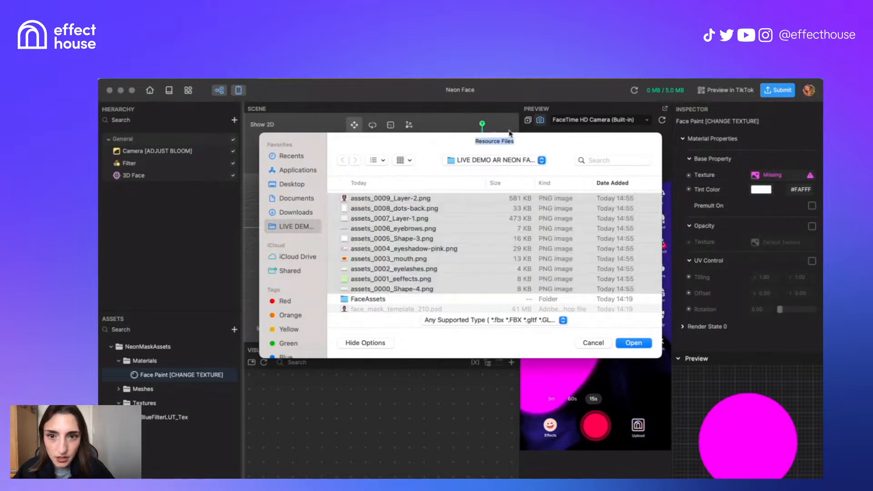
left_click_drag(408, 234, 189, 463)
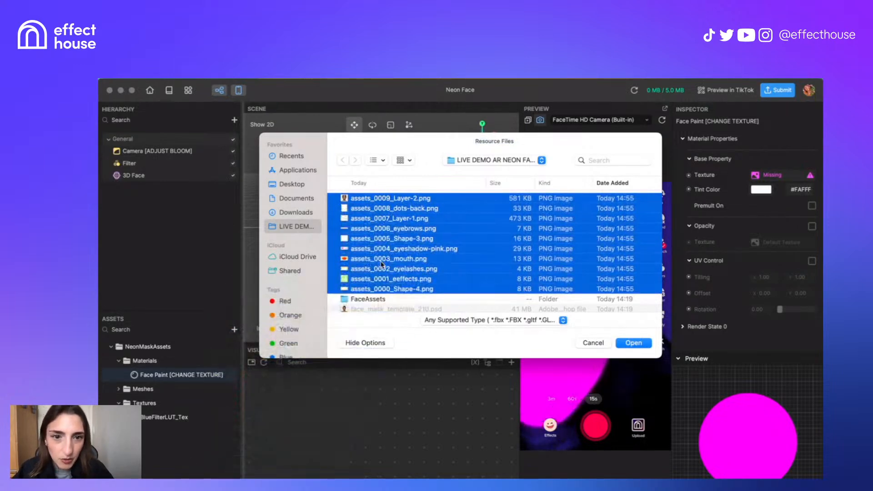
left_click(381, 263)
left_click(530, 269)
- Preview assets_0000_Shape-4.png in the file browser, then close the browser without importing anything
key("space")
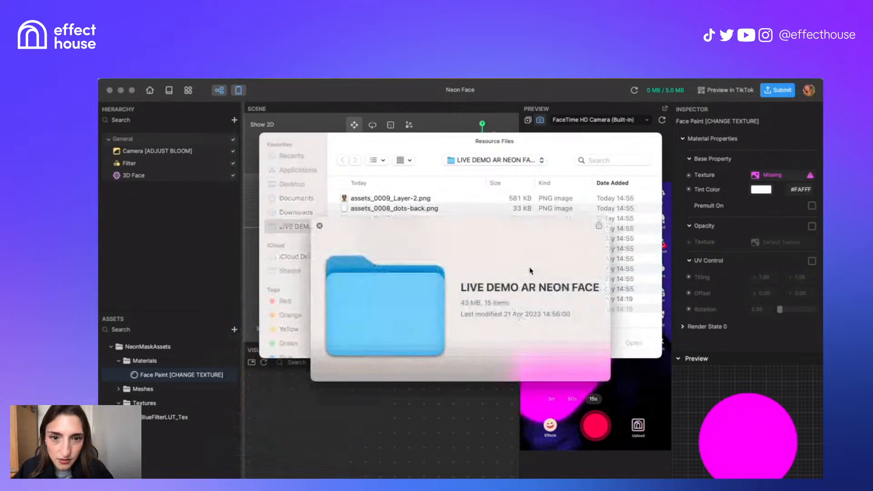
key("space")
left_click(428, 290)
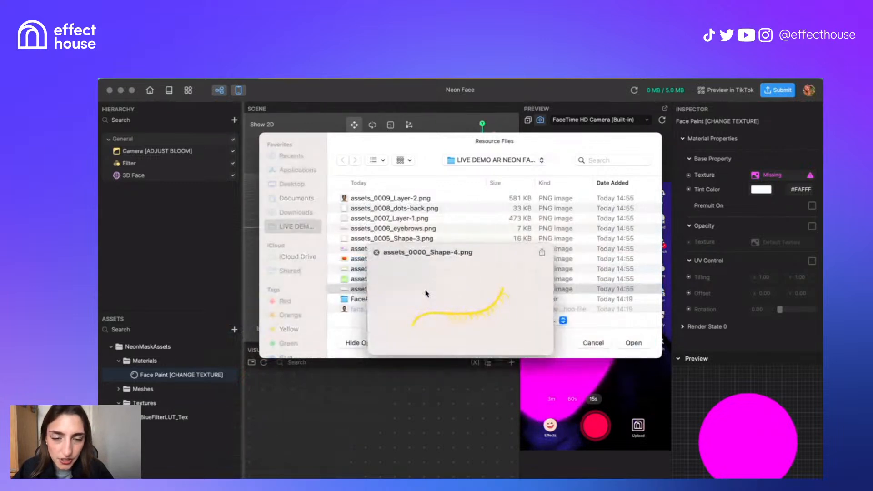
key("space")
left_click(593, 343)
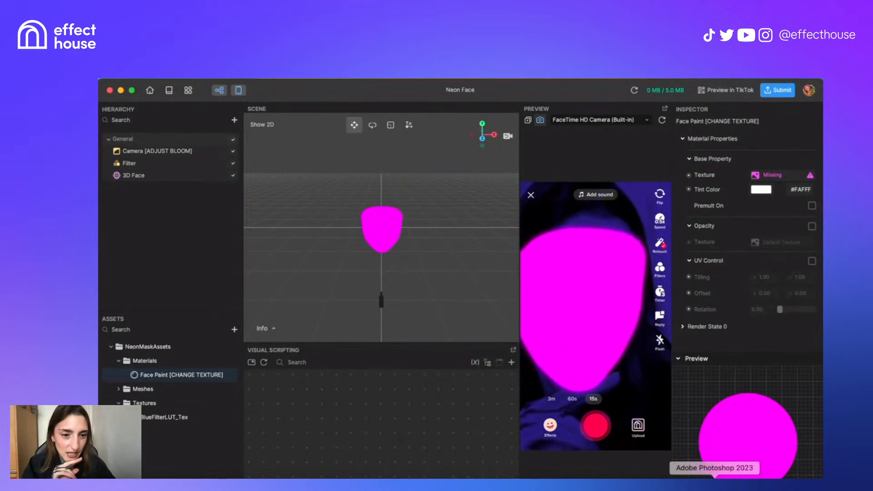
- Switch to Photoshop and open assets_0008_dots-back.png from the live demo folder to inspect its canvas
left_click(714, 477)
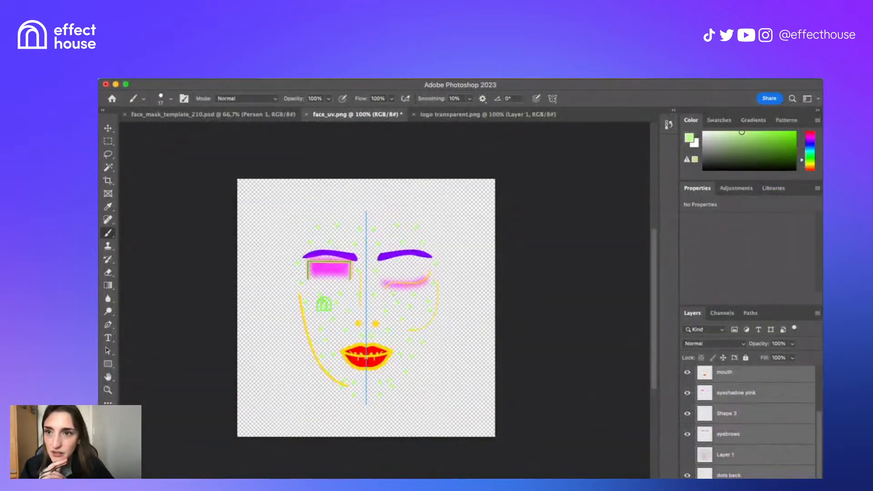
left_click(175, 75)
left_click(195, 98)
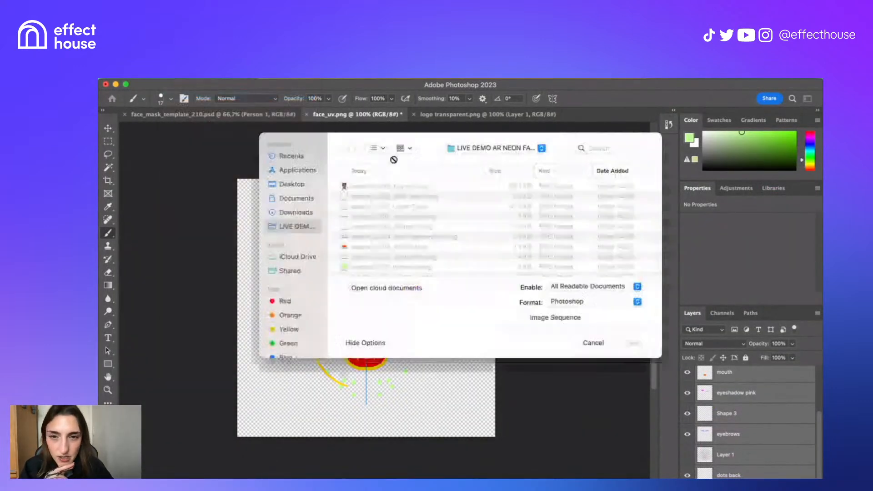
left_click(392, 187)
left_click(400, 198)
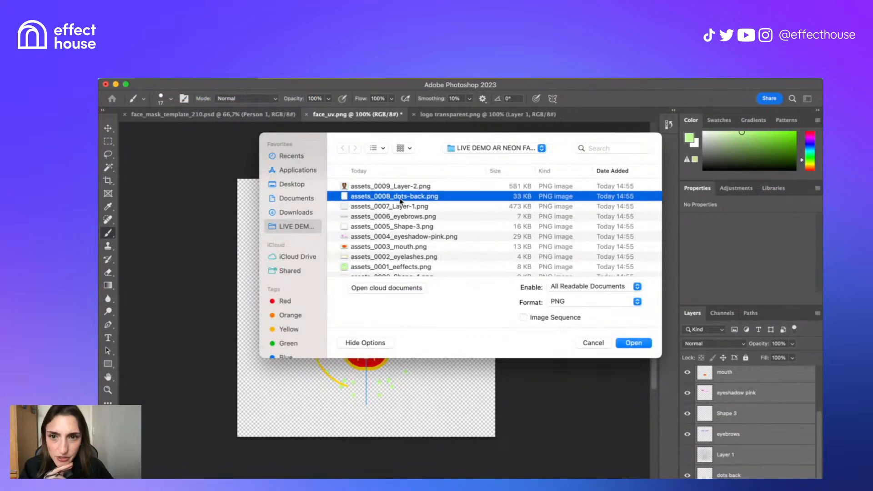
double_click(400, 199)
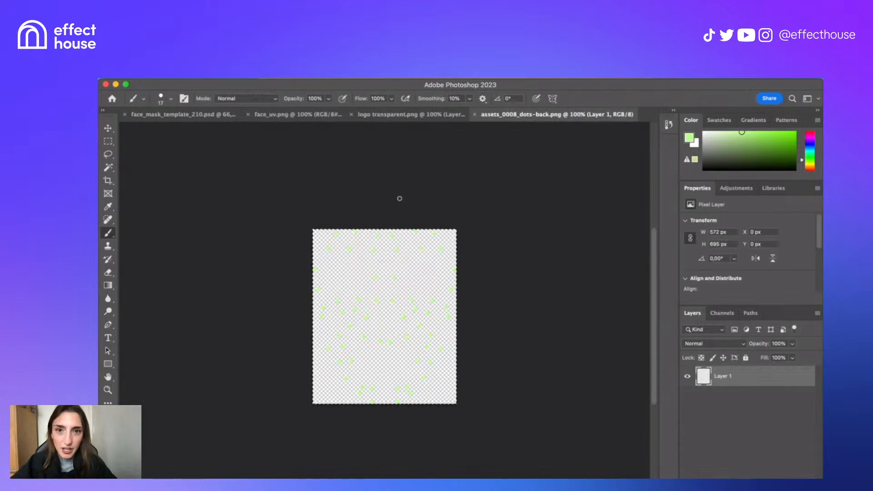
- Return to the face_uv.png document and hide every layer except Shape 4
left_click(442, 114)
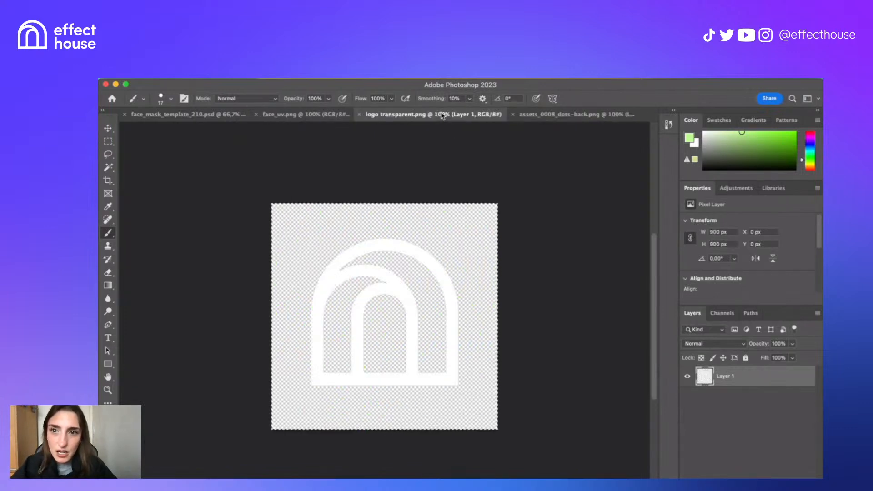
left_click(325, 115)
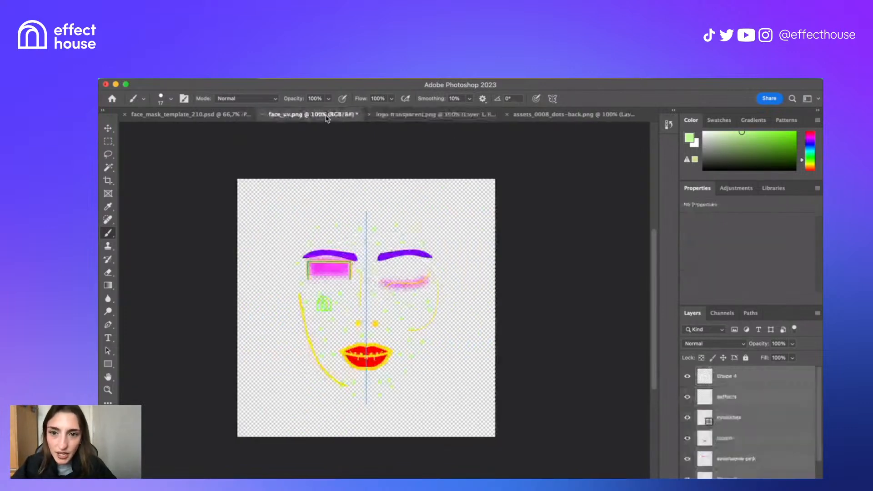
left_click(769, 378)
left_click_drag(689, 400, 686, 476)
scroll(755, 423, "down", 3)
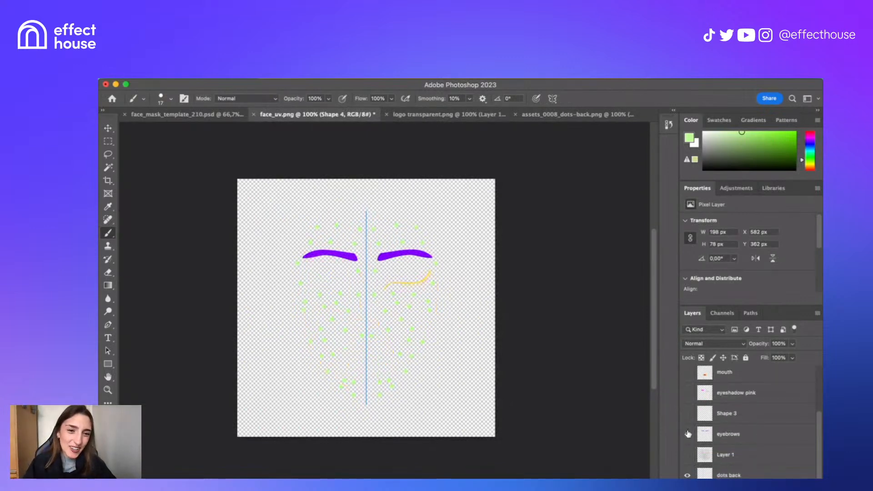
left_click_drag(688, 433, 688, 473)
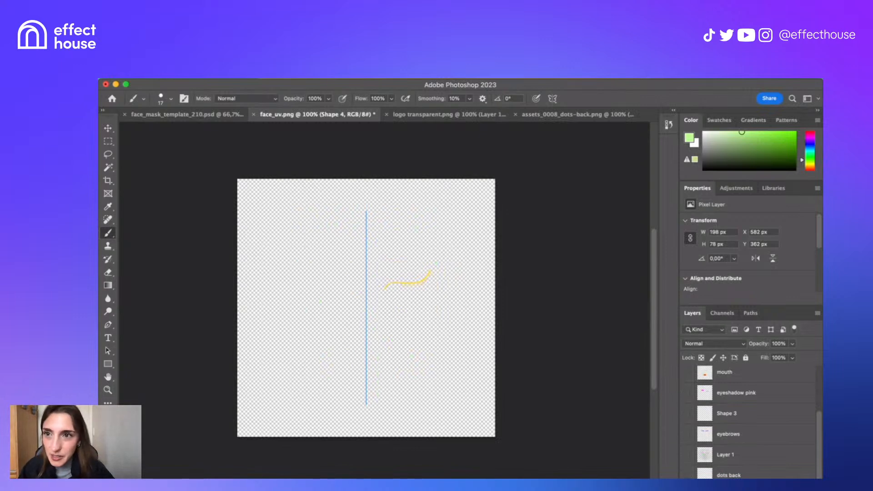
- Export the visible Shape 4 artwork as a full-canvas PNG with a name beginning "face eyel"
left_click(174, 73)
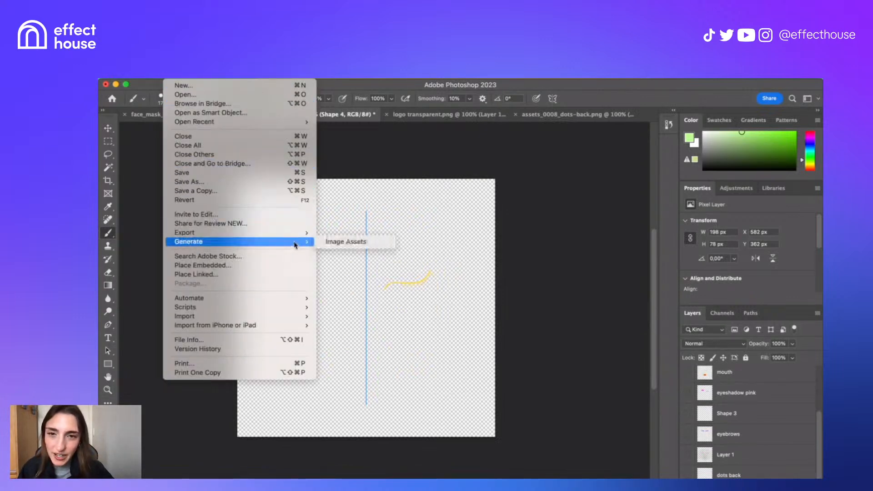
mouse_move(298, 233)
left_click(350, 231)
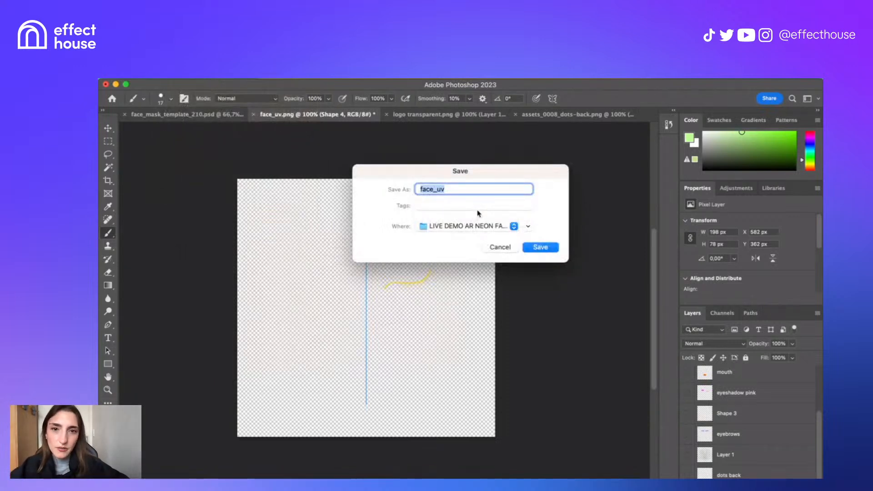
type("face")
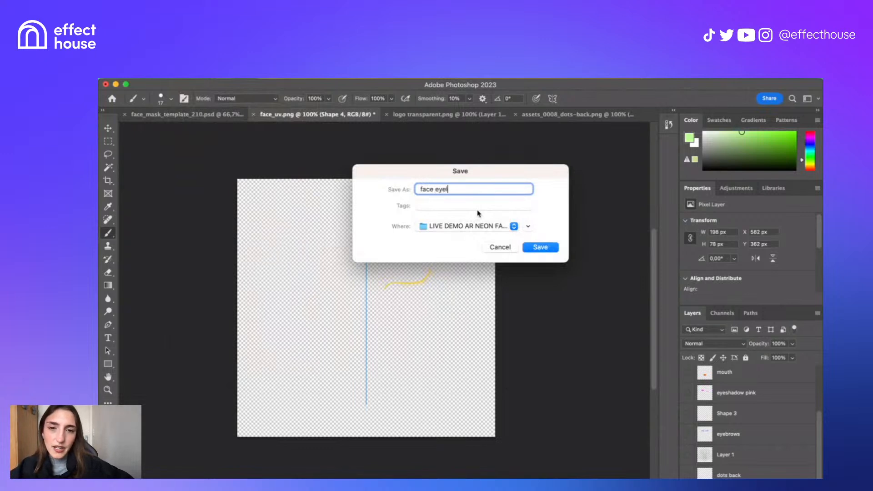
key("Return")
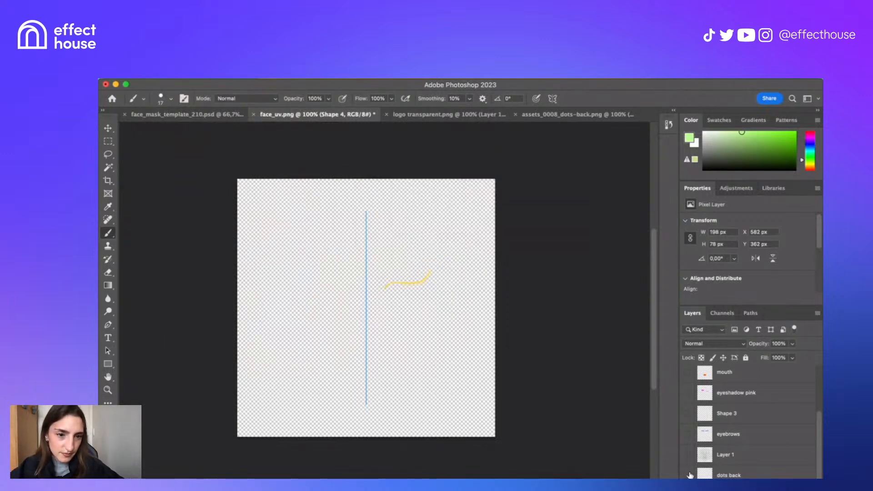
- Show only the eeffects layer and export it as a PNG named "effect house logo"
scroll(692, 397, "up", 3)
left_click(687, 378)
left_click(687, 399)
left_click(173, 75)
mouse_move(273, 233)
left_click(347, 240)
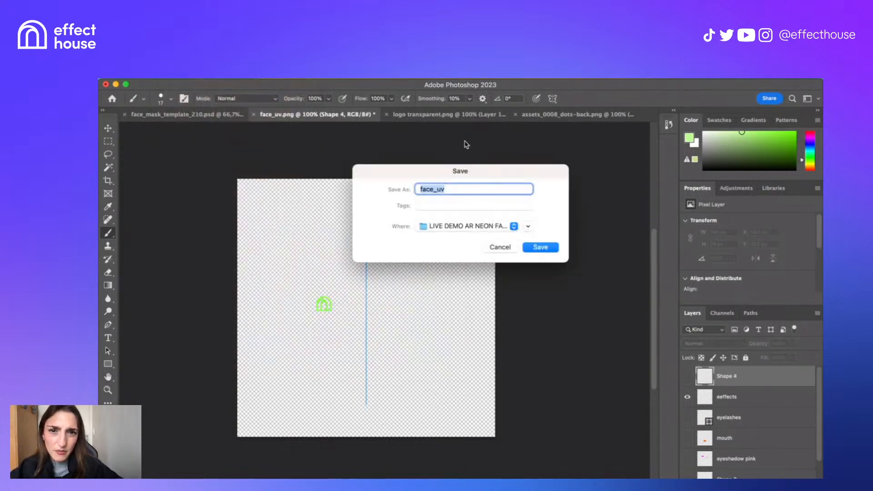
type("effect house")
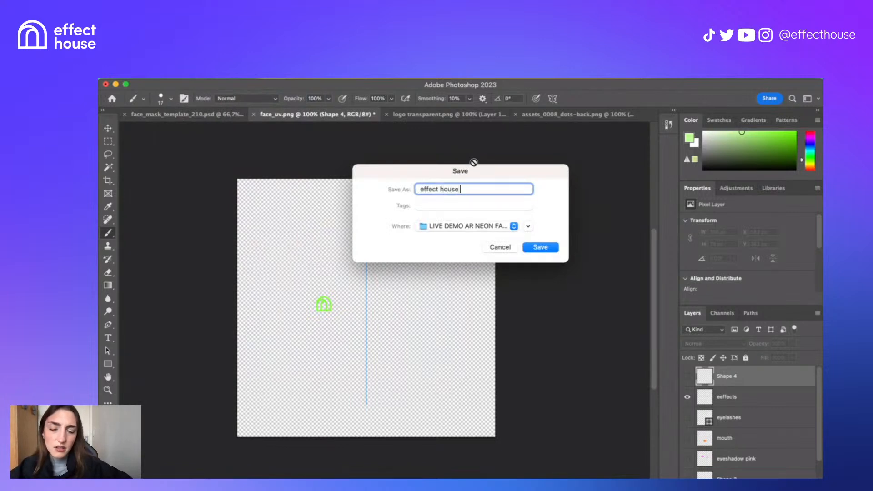
type(" logo")
key("Return")
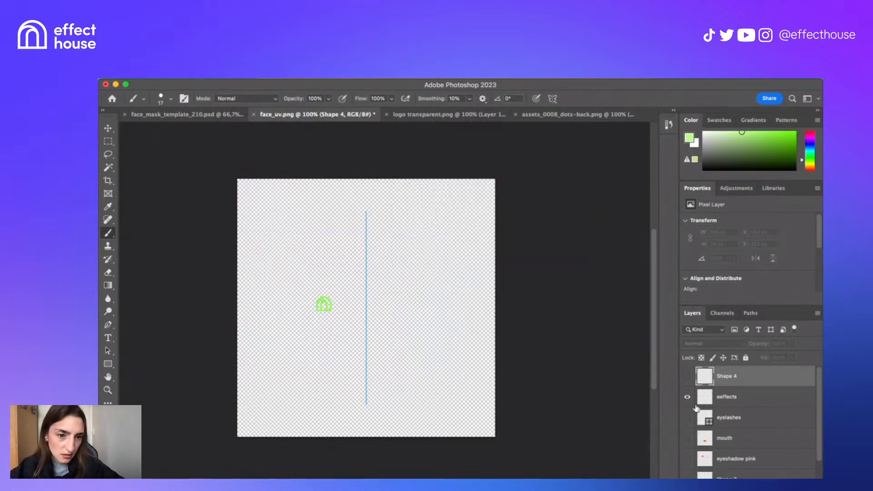
- Show only the eyelashes layer and export it as a PNG named "bold shapes"
left_click(687, 397)
left_click(687, 418)
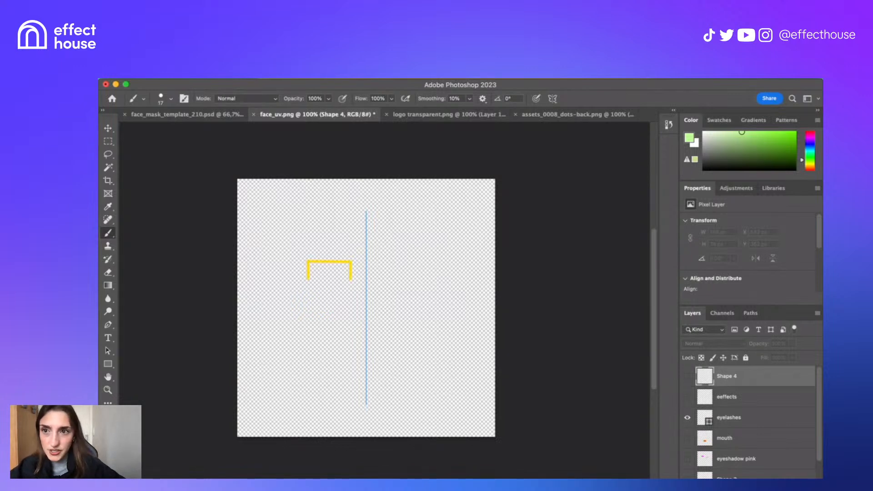
left_click(171, 73)
mouse_move(297, 234)
left_click(349, 232)
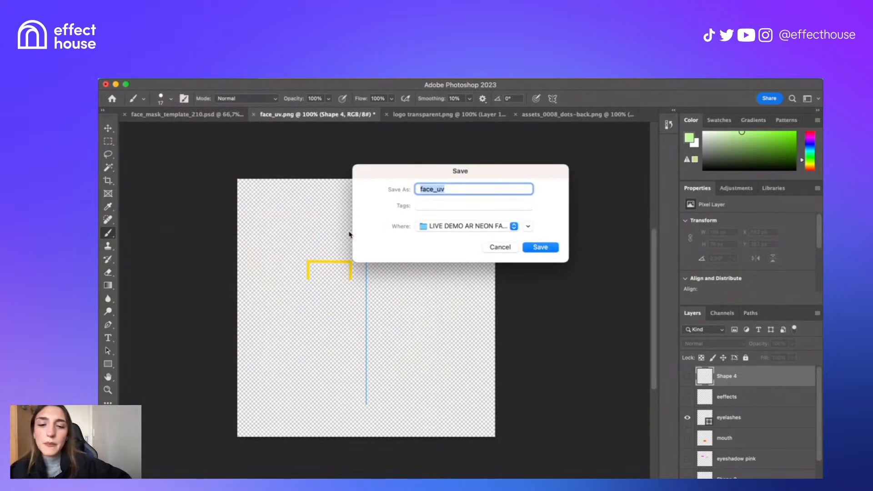
type("bold shapr")
key("BackSpace")
type("es")
key("Return")
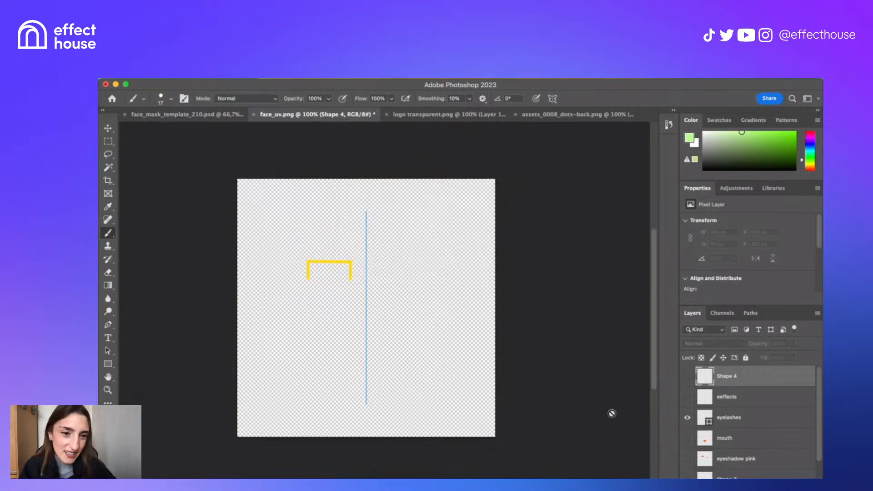
- Show only the mouth layer and export it as a PNG with a name beginning "mouth e"
left_click(688, 417)
left_click(688, 438)
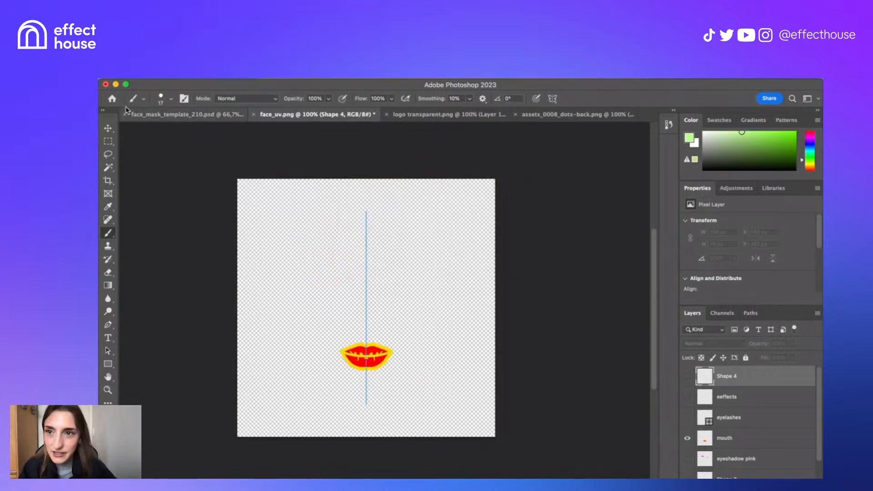
left_click(178, 77)
mouse_move(311, 238)
left_click(342, 231)
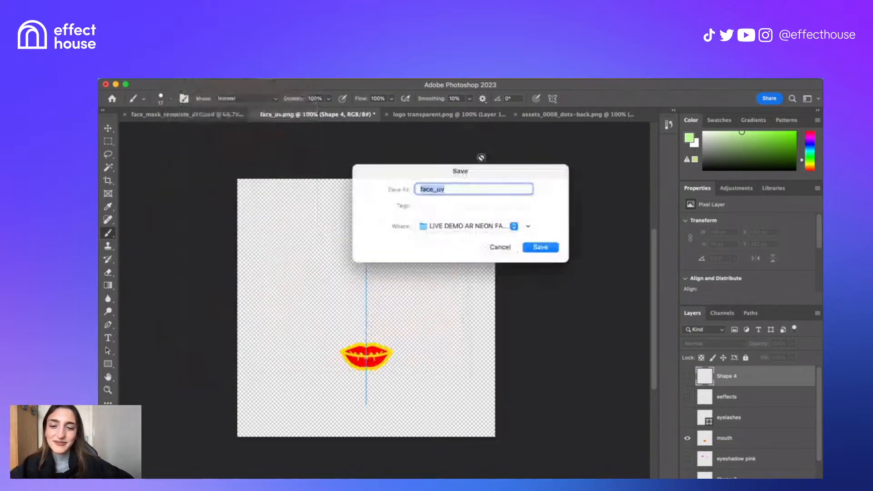
type("mouth")
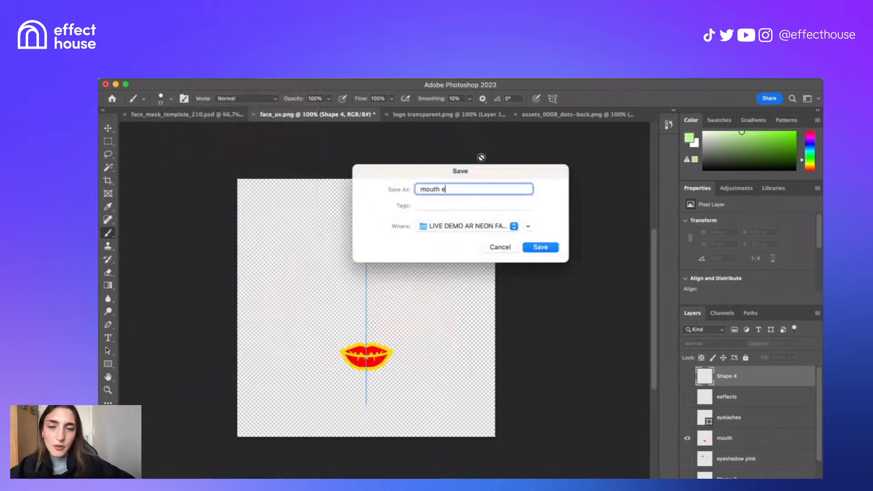
key("Return")
- Show only the eyeshadow pink layer and export it as a PNG with a name beginning "eyesha"
left_click(688, 441)
left_click(687, 458)
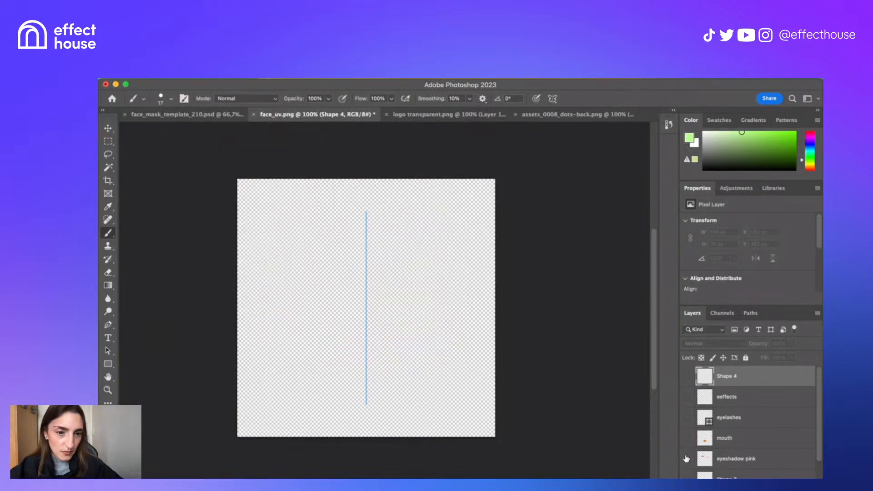
left_click(173, 75)
mouse_move(195, 233)
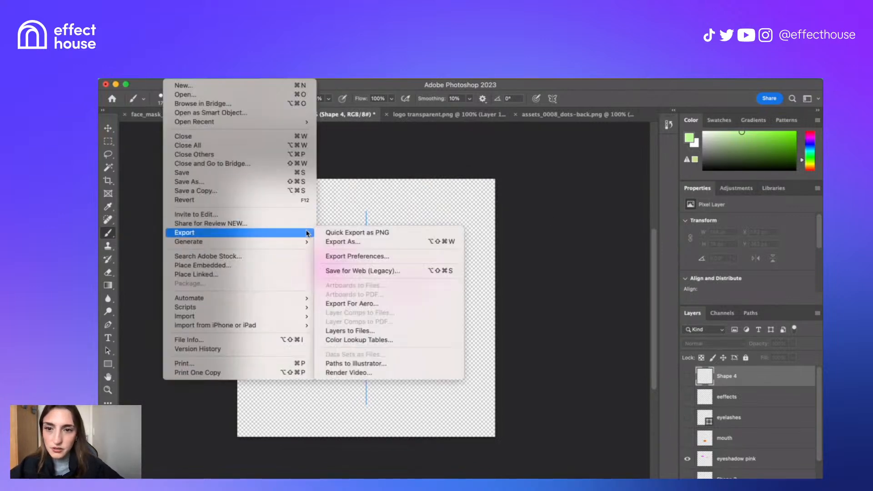
left_click(346, 233)
type("ey")
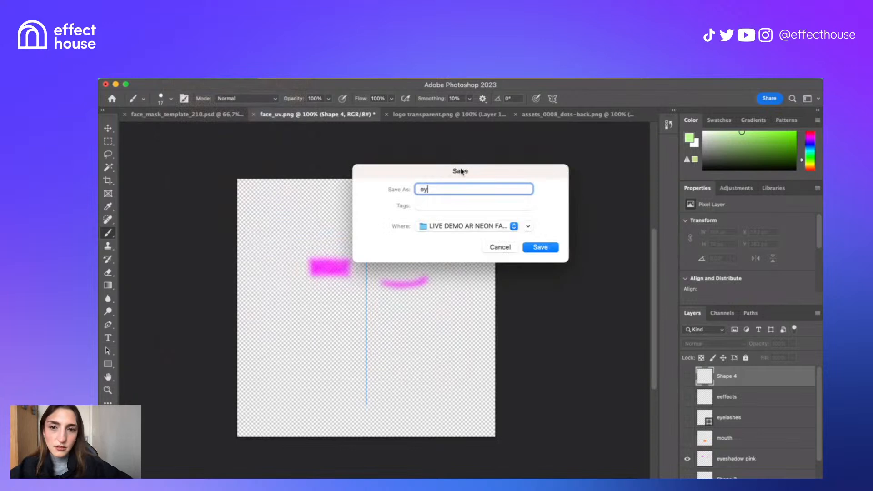
type("esha")
key("Return")
- Show only the Shape 3 layer and export it as a PNG named "countour"
scroll(708, 440, "down", 3)
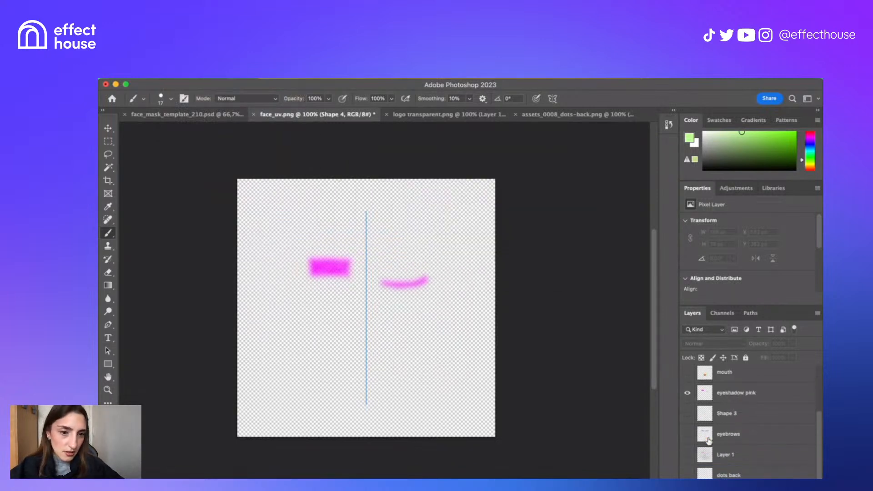
left_click(687, 392)
left_click(687, 413)
left_click(177, 79)
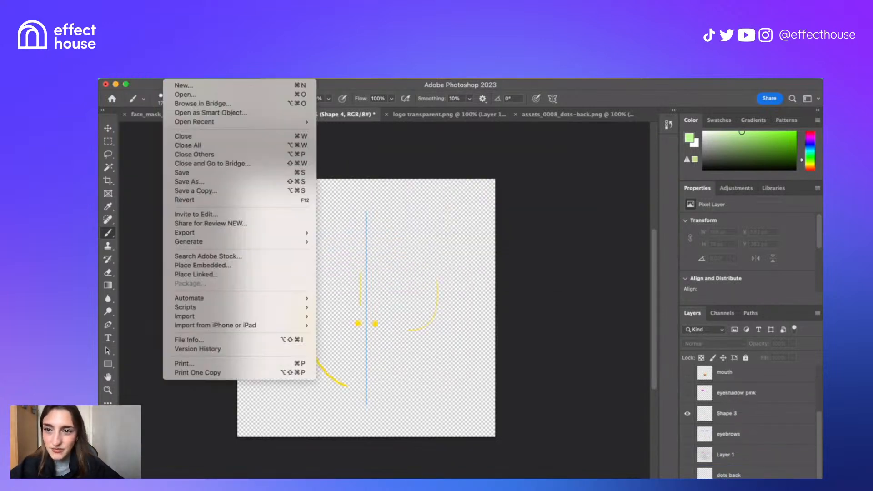
mouse_move(184, 233)
left_click(363, 230)
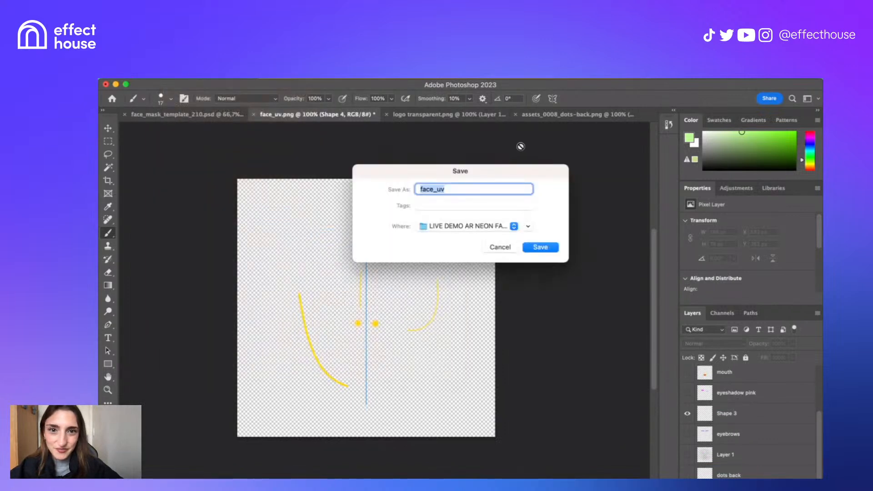
type("countour")
key("Return")
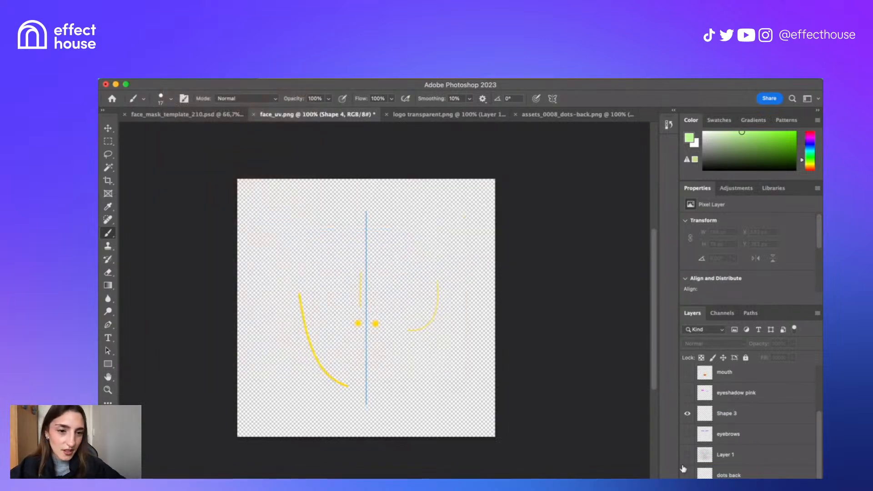
- Show only the eyebrows layer and export it as a PNG named "eyebrows"
left_click(687, 413)
left_click(687, 434)
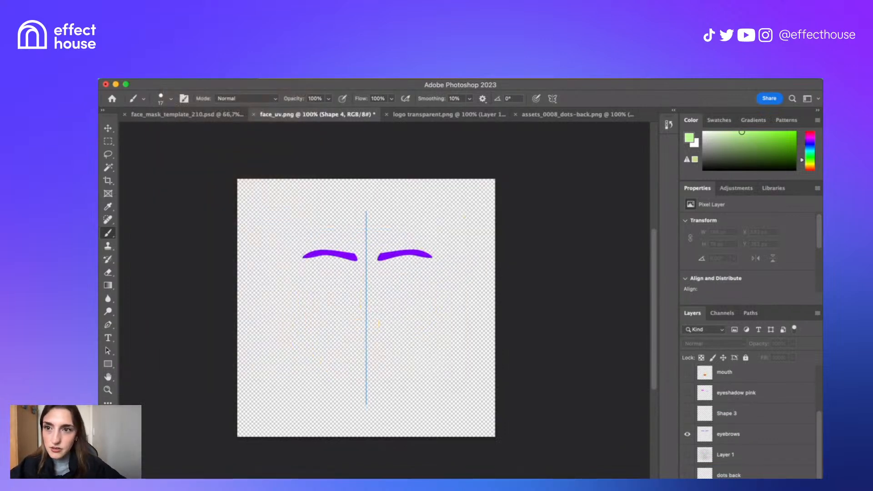
left_click(171, 75)
mouse_move(290, 236)
left_click(321, 234)
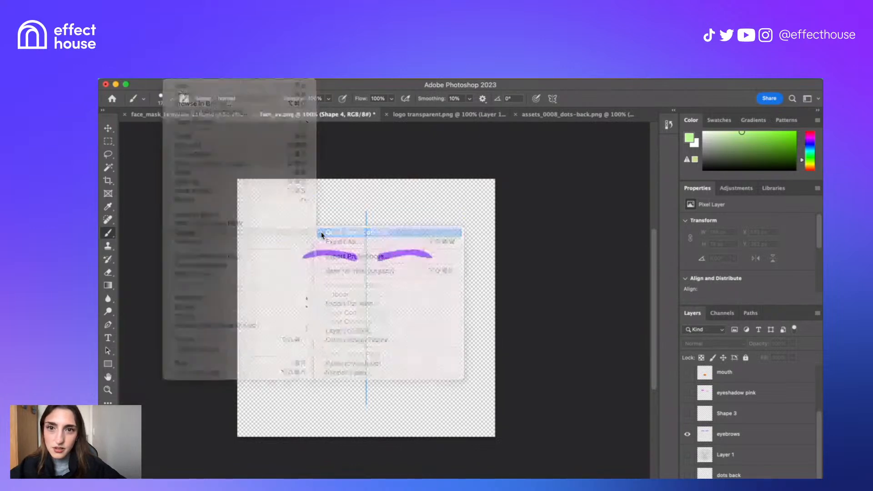
type("eye")
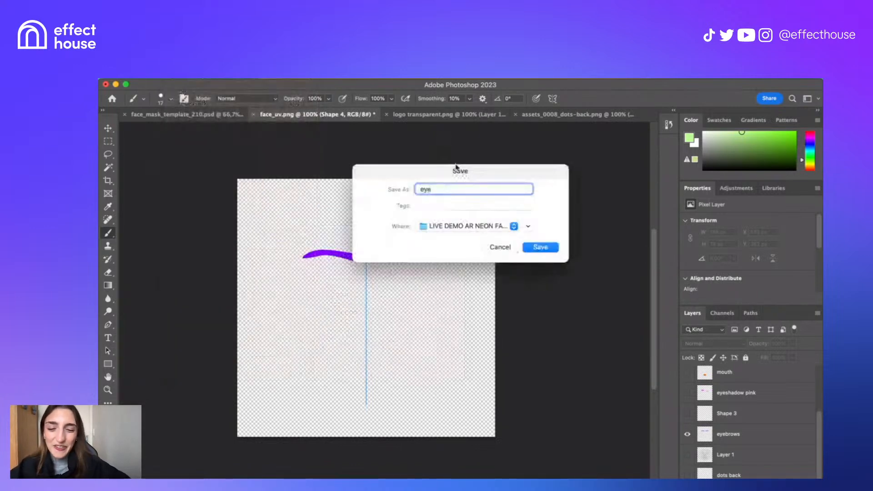
type("brow")
key("Return")
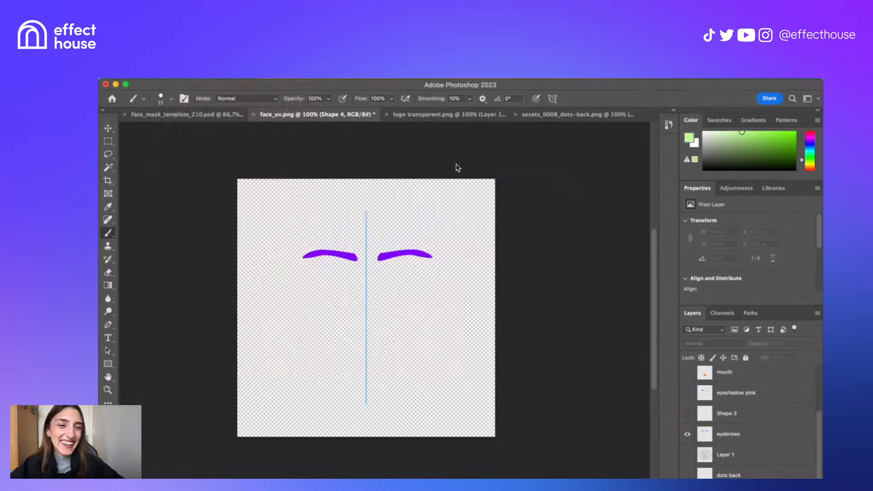
- Show only the dots back layer and export it as a PNG named "dots"
left_click(687, 434)
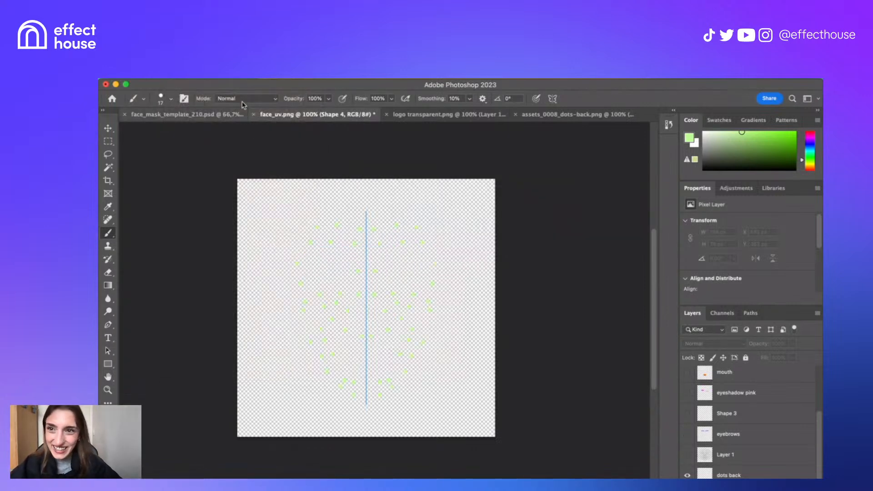
left_click(169, 74)
mouse_move(296, 233)
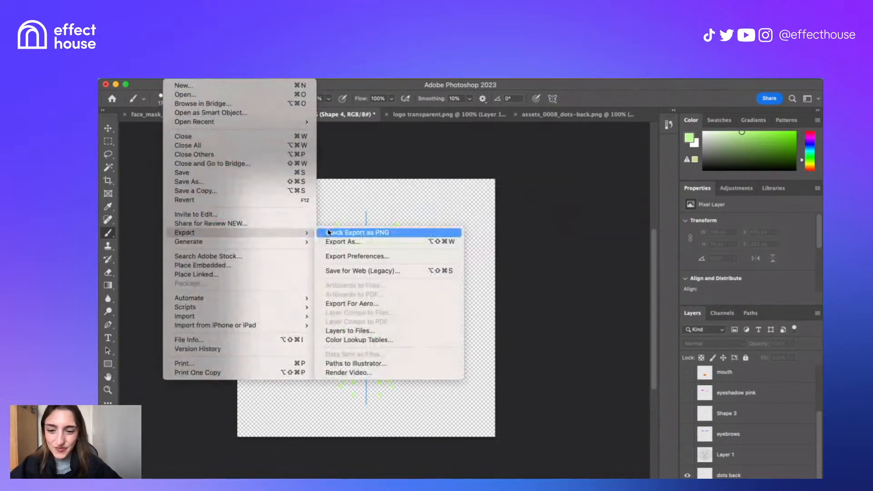
left_click(328, 233)
type("dots")
key("Return")
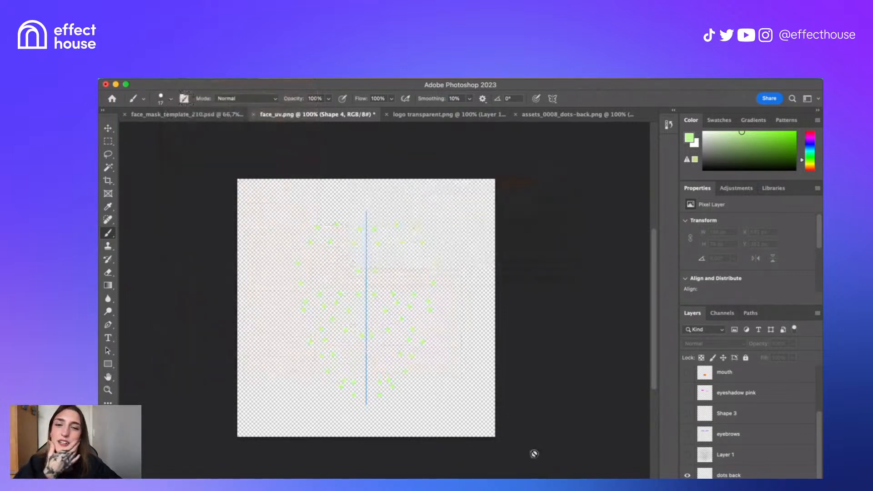
- Switch to Effect House and import the exported PNGs from dots.png through face eyelines.png into the project's assets
left_click(448, 484)
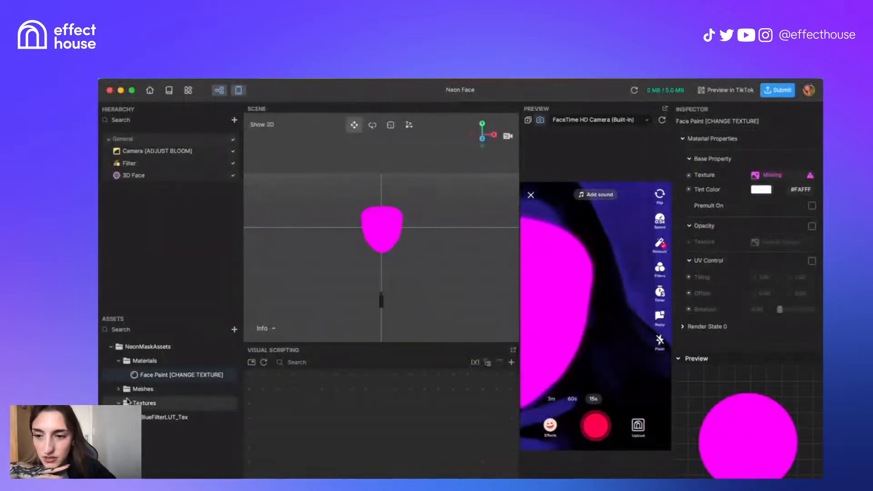
left_click(234, 329)
mouse_move(332, 321)
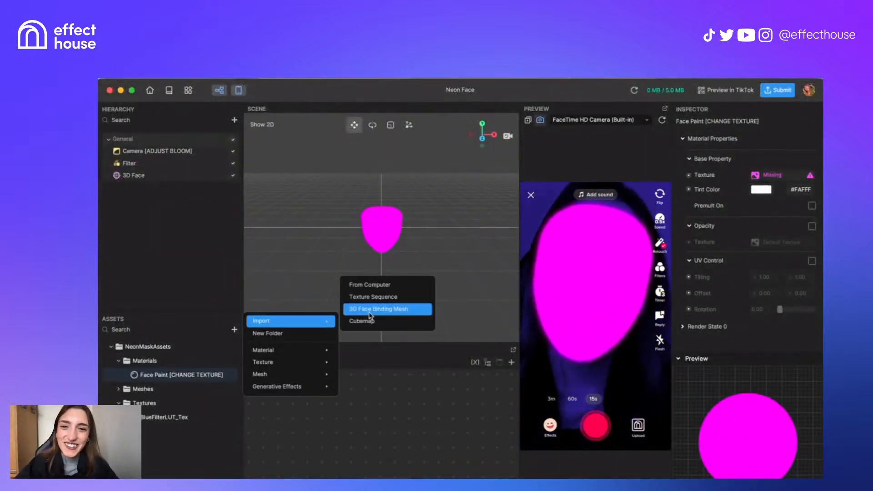
left_click(380, 290)
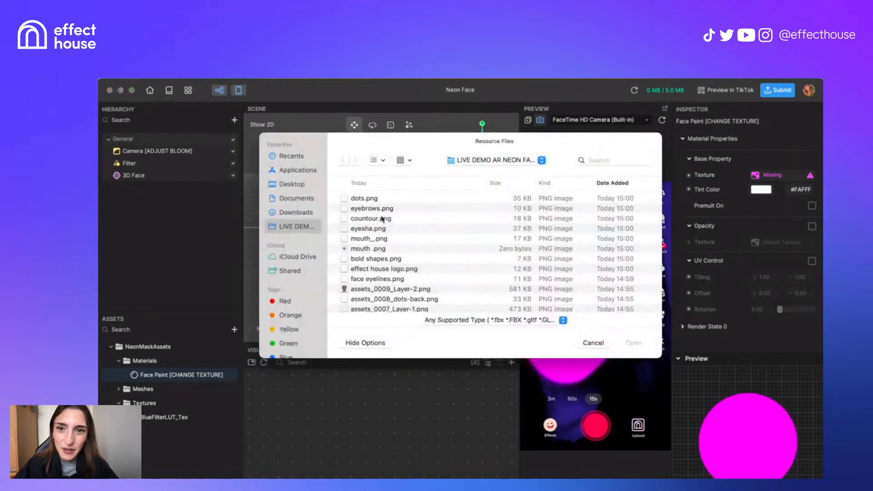
left_click(372, 199)
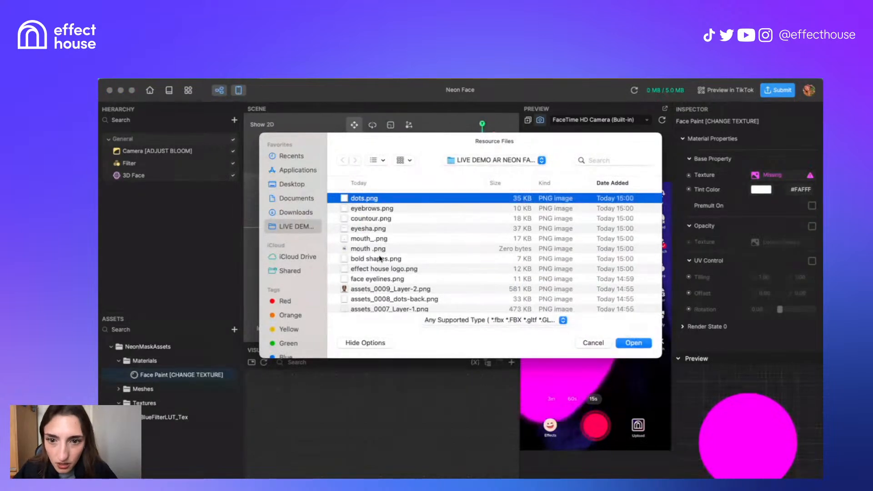
left_click(381, 278, "shift")
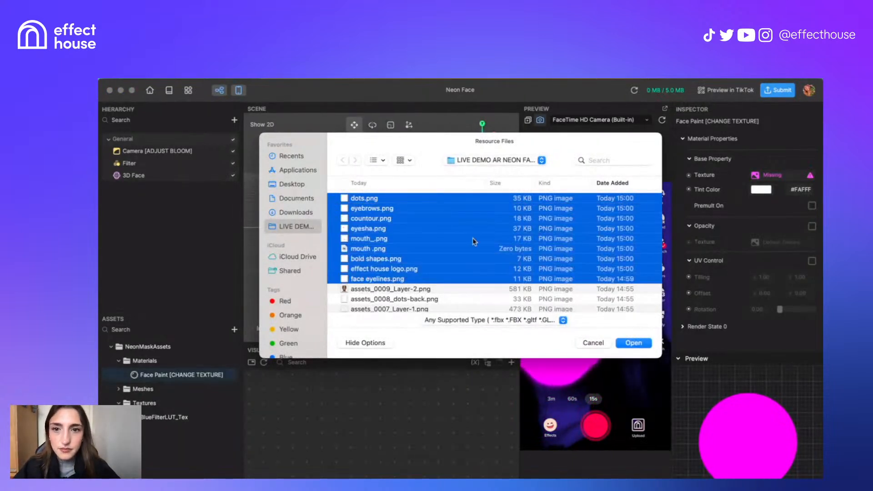
key("Return")
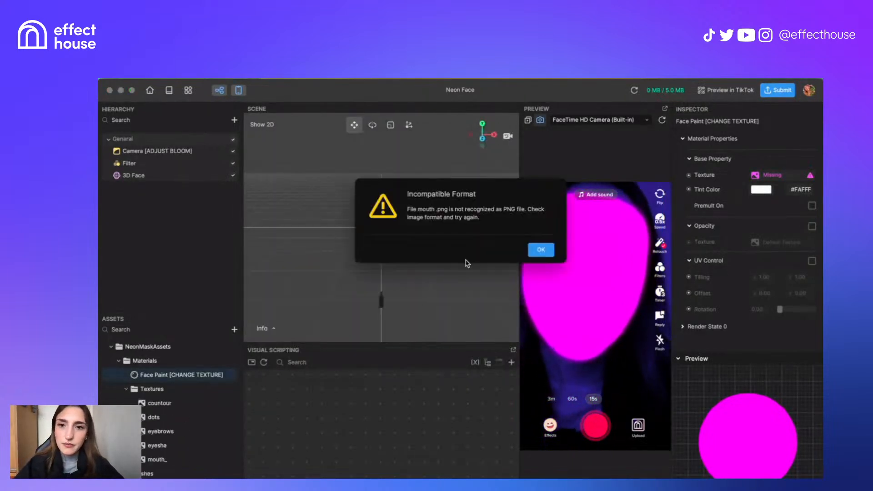
left_click(543, 249)
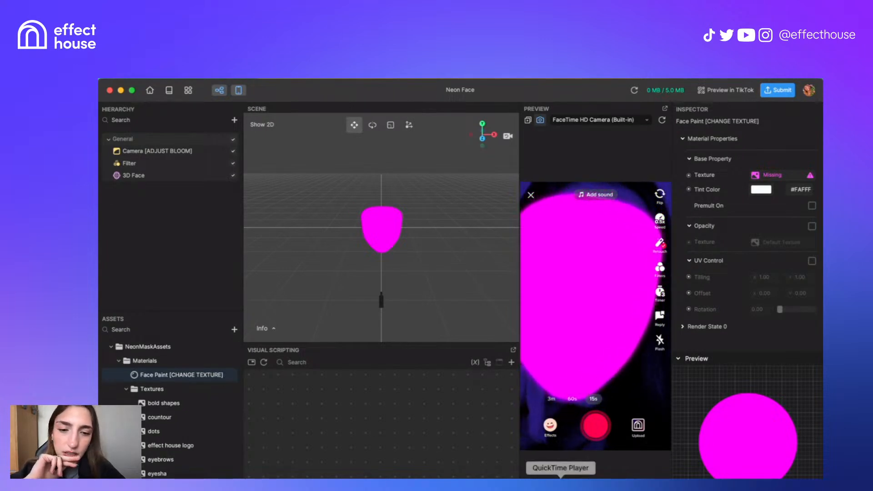
left_click(201, 402)
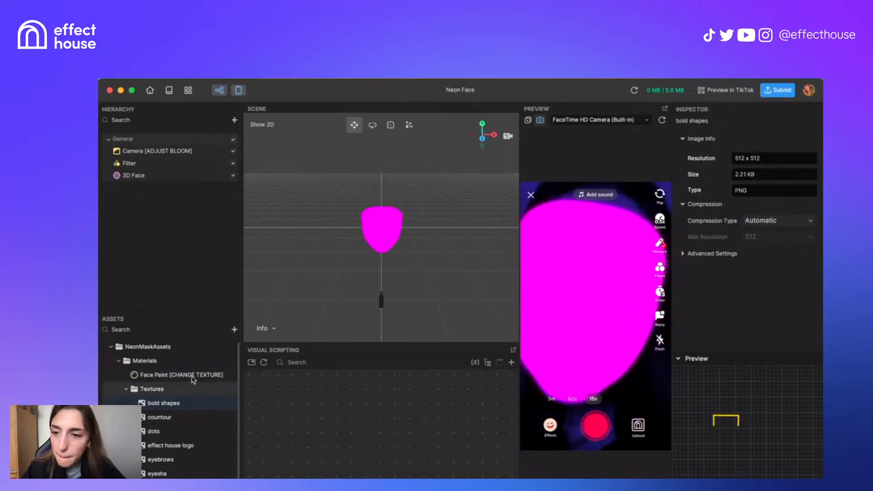
left_click(171, 260)
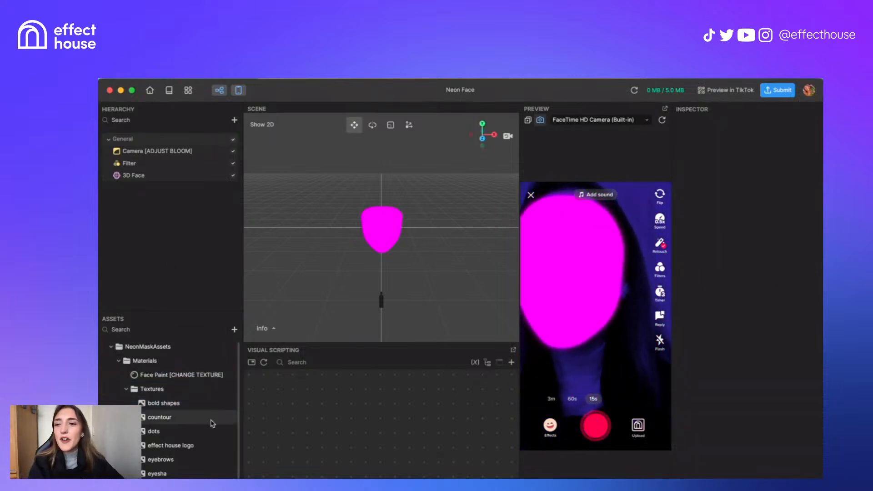
scroll(209, 416, "down", 2)
scroll(211, 418, "up", 2)
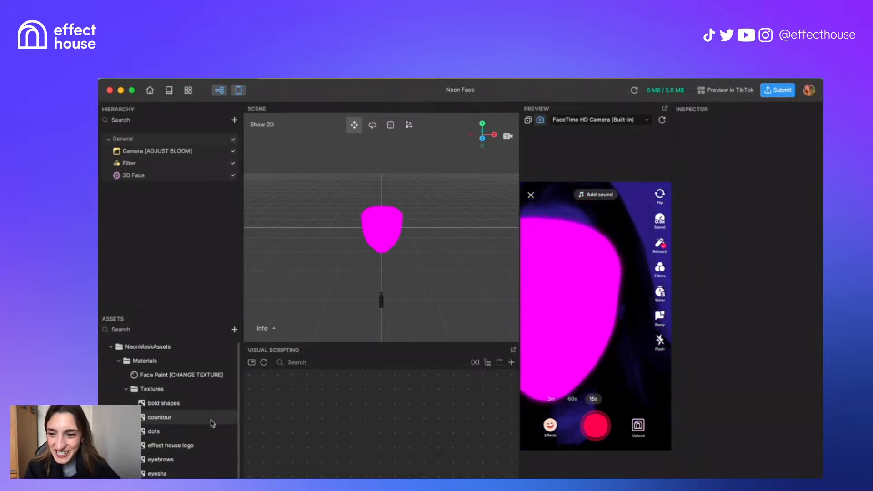
- Duplicate the Face Paint [CHANGE TEXTURE] material and rename the original as "eyeshado"
left_click(200, 376)
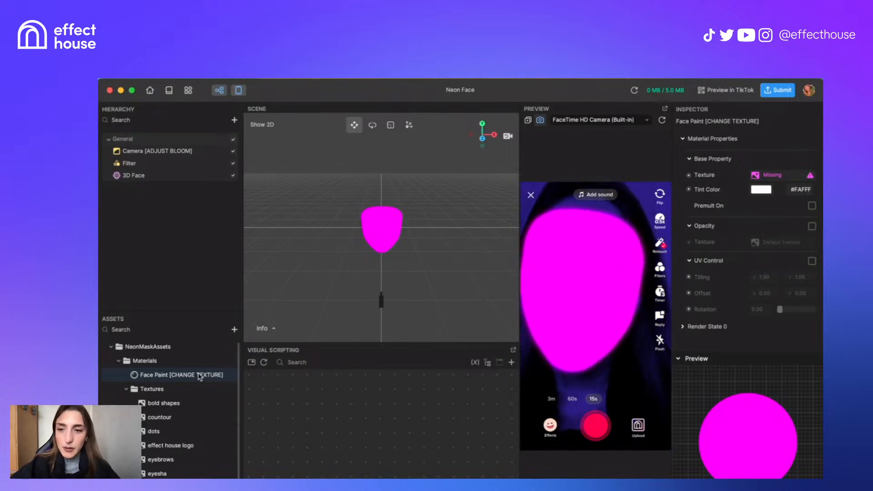
right_click(199, 376)
left_click(222, 383)
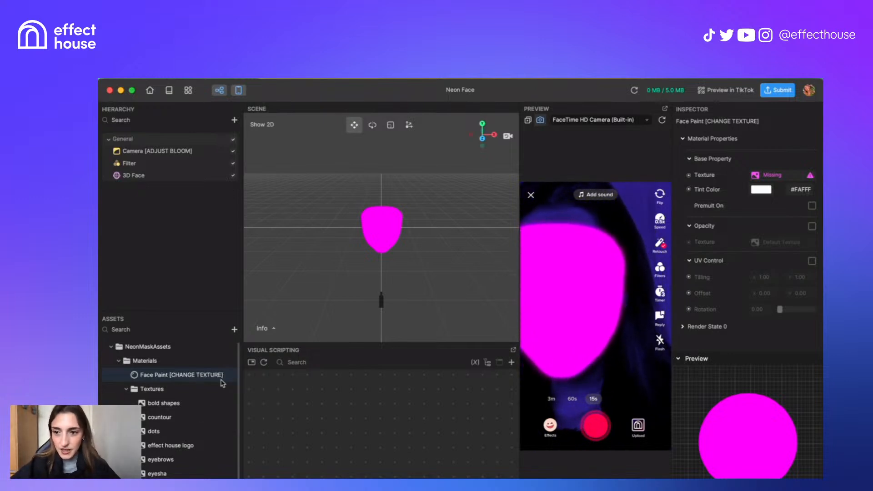
right_click(210, 380)
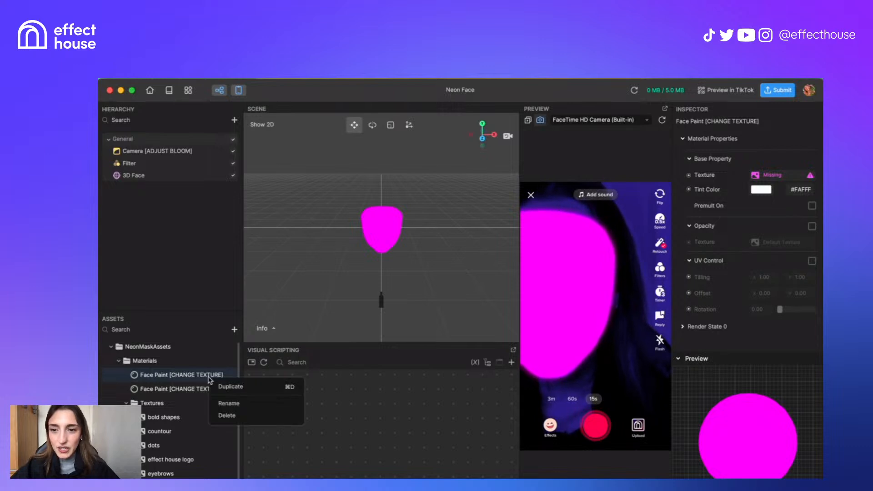
left_click(225, 402)
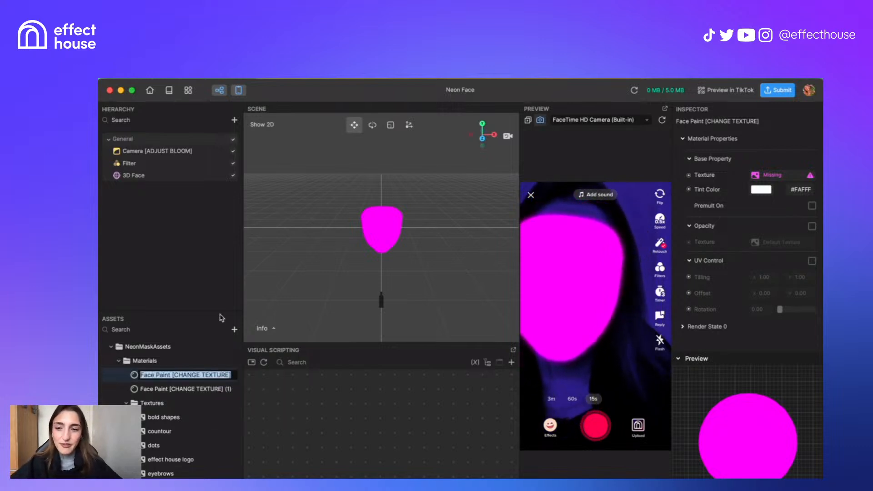
type("eyeshado")
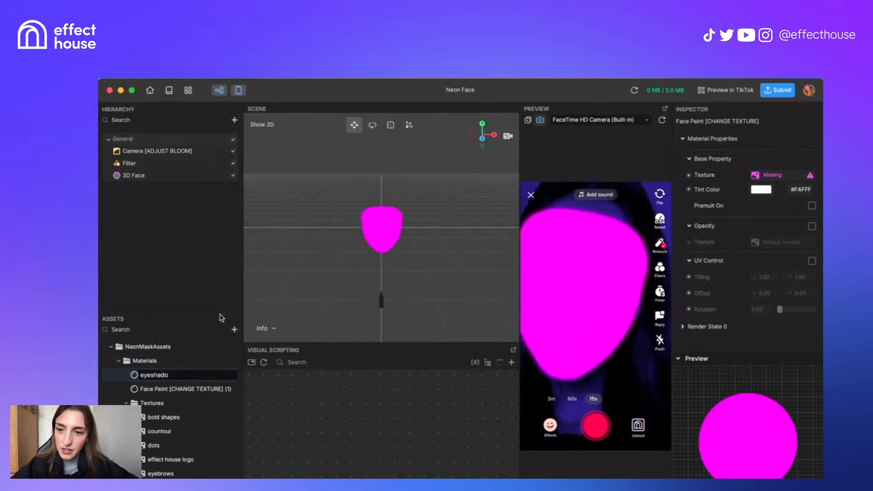
key("Return")
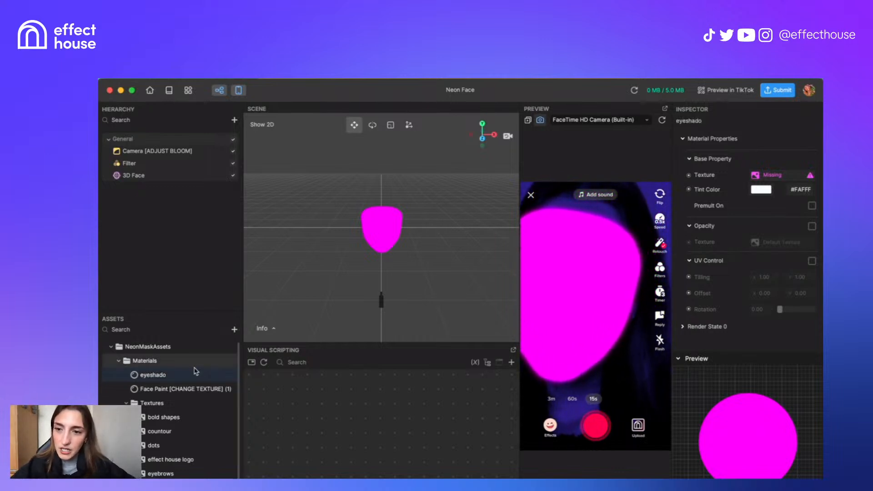
- Rename the duplicated Face Paint material as "boldshapes"
left_click(195, 389)
right_click(195, 388)
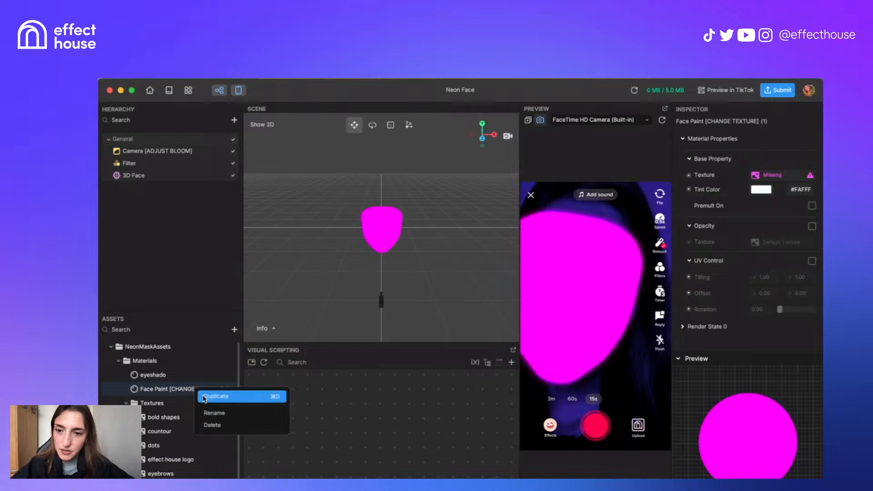
left_click(210, 413)
type("boldshape")
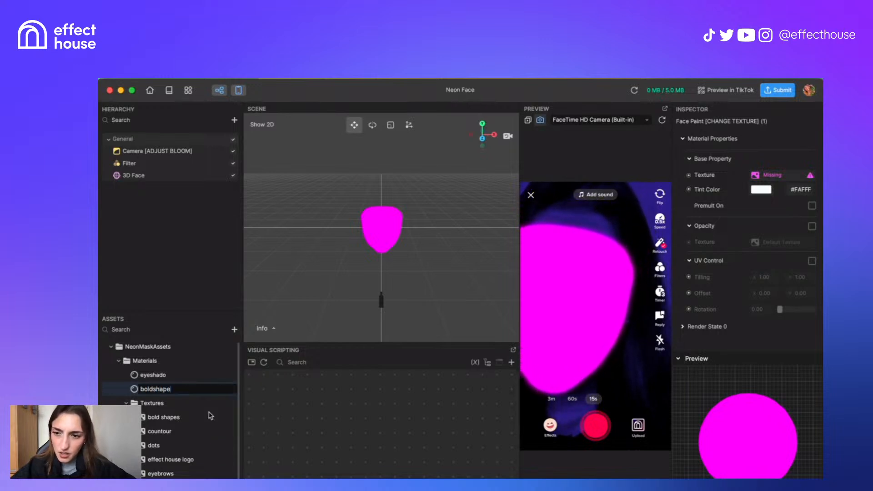
key("Return")
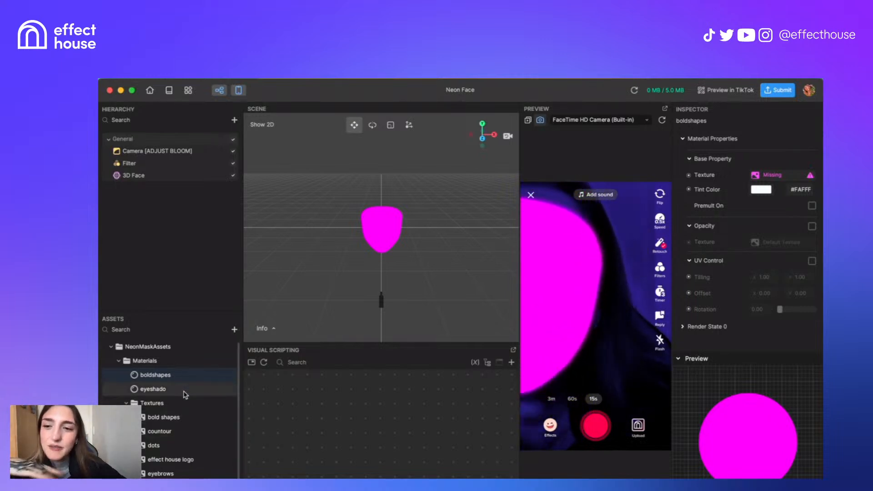
- Duplicate the eyeshado material and rename the copy as "coutouring"
left_click(153, 389)
key("super+d")
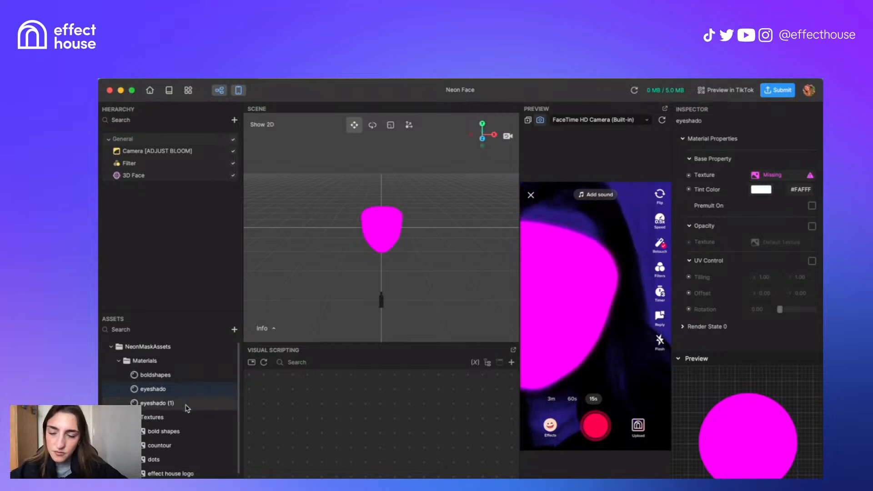
left_click(157, 403)
right_click(186, 408)
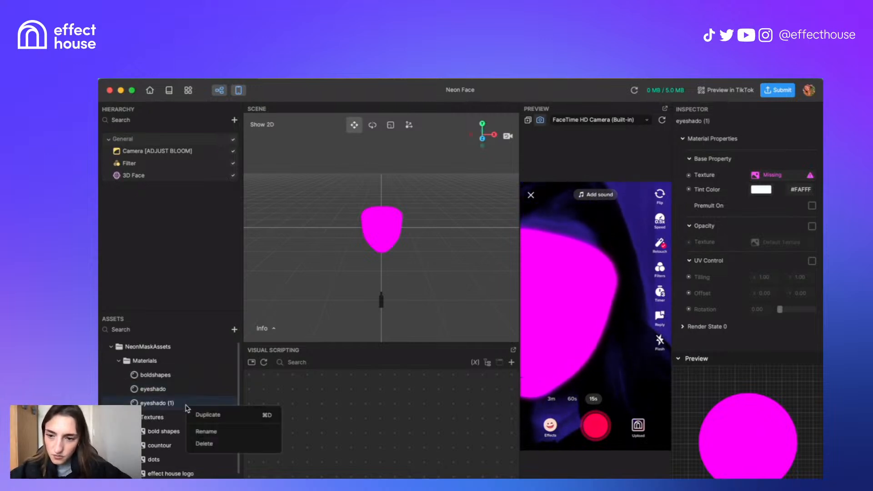
left_click(203, 423)
type("coutouring")
key("Return")
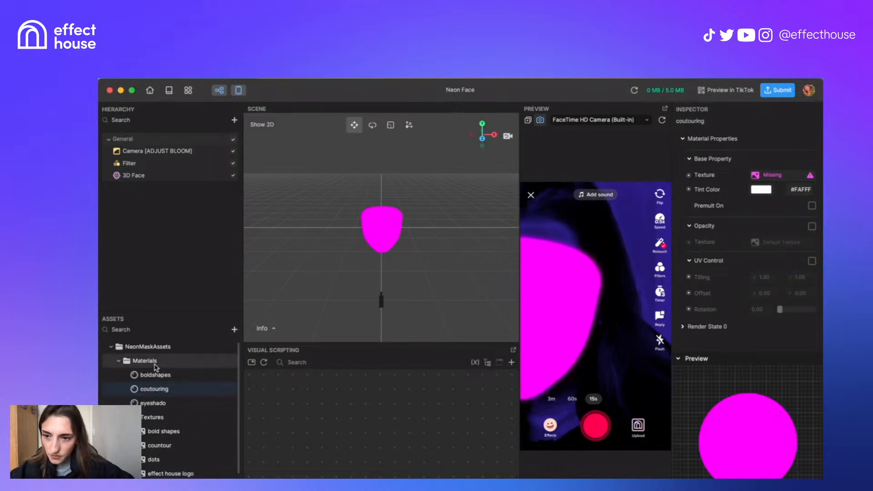
- Create another copy of the eyeshado material and name it "dots"
left_click(162, 403)
right_click(165, 403)
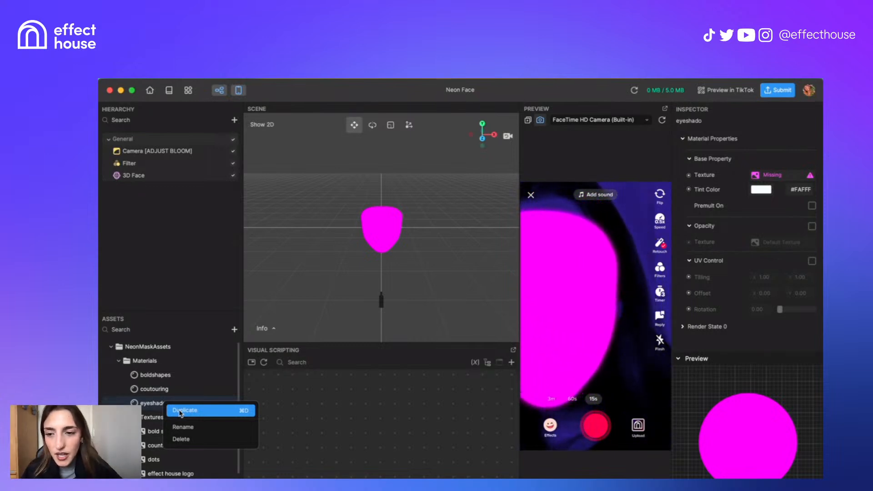
left_click(180, 411)
left_click(171, 417)
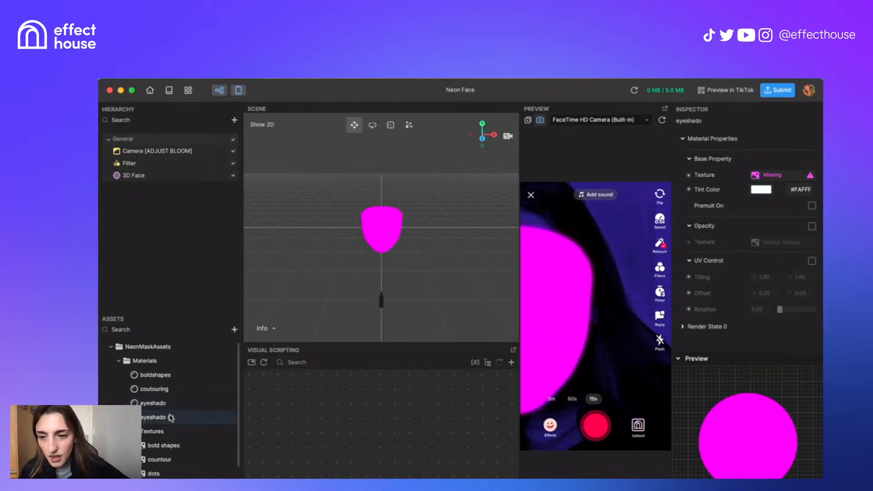
right_click(171, 417)
left_click(187, 444)
type("dots")
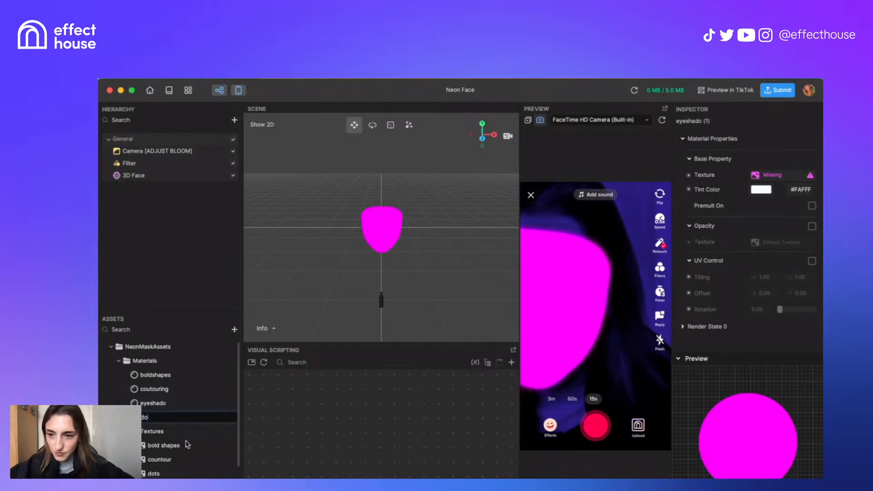
key("Return")
- Duplicate the eyeshado material and rename the copy as "face eyelines"
scroll(189, 409, "down", 2)
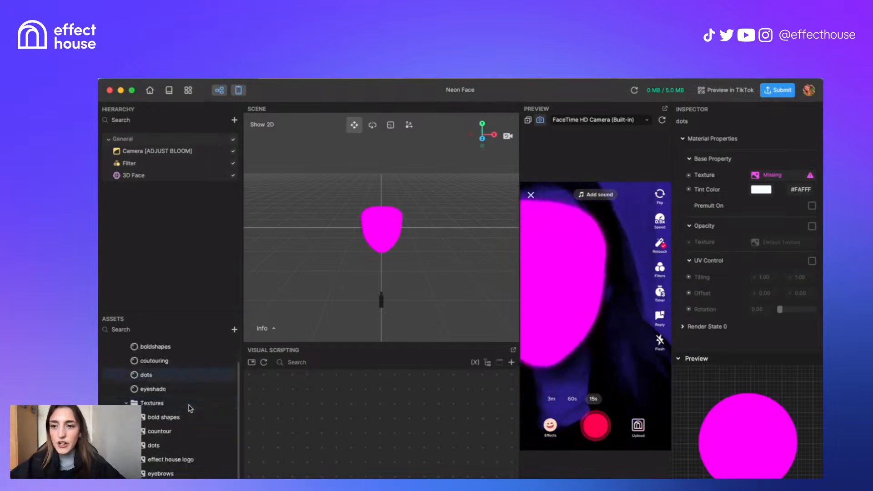
scroll(190, 408, "up", 2)
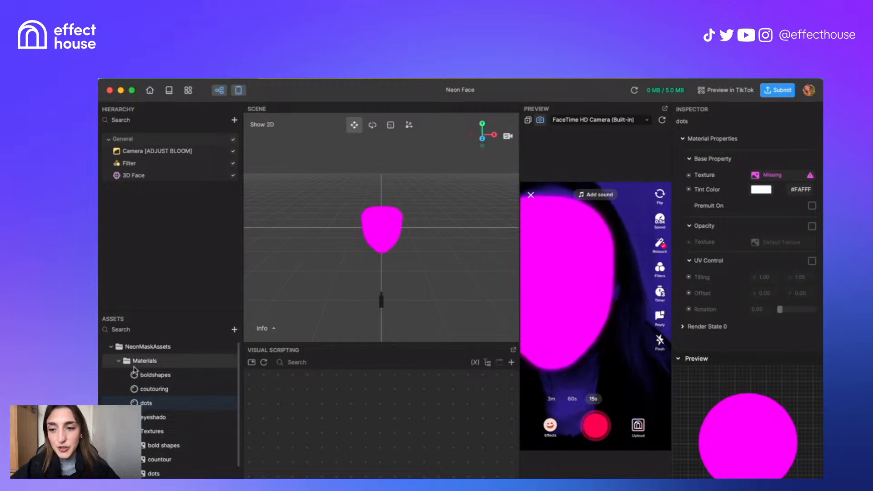
left_click(177, 417)
key("super+d")
scroll(173, 409, "down", 3)
left_click(170, 392)
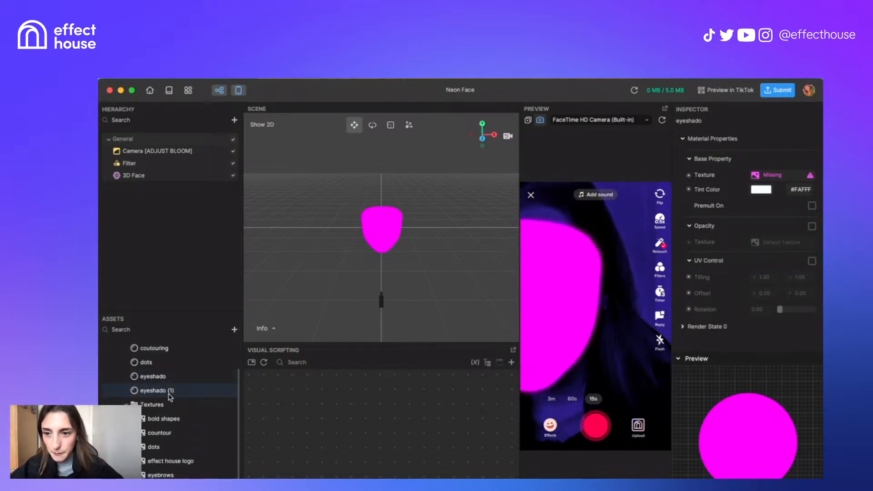
right_click(169, 394)
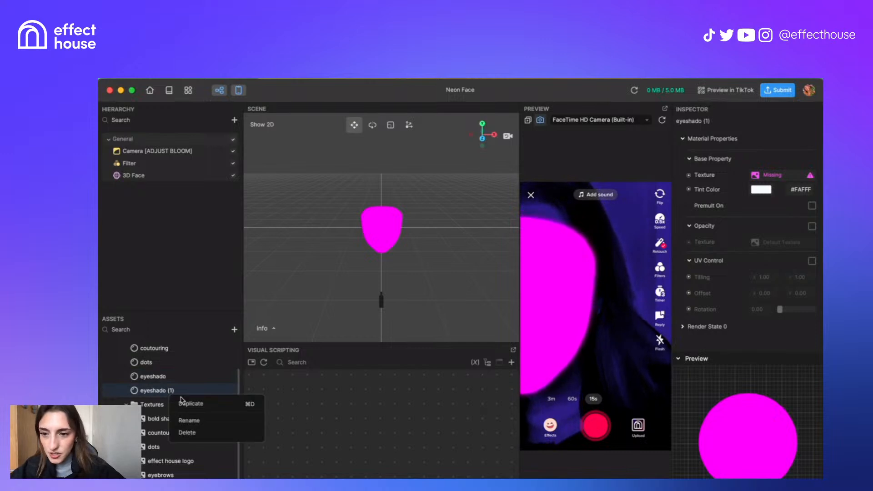
left_click(195, 424)
type("face eyel")
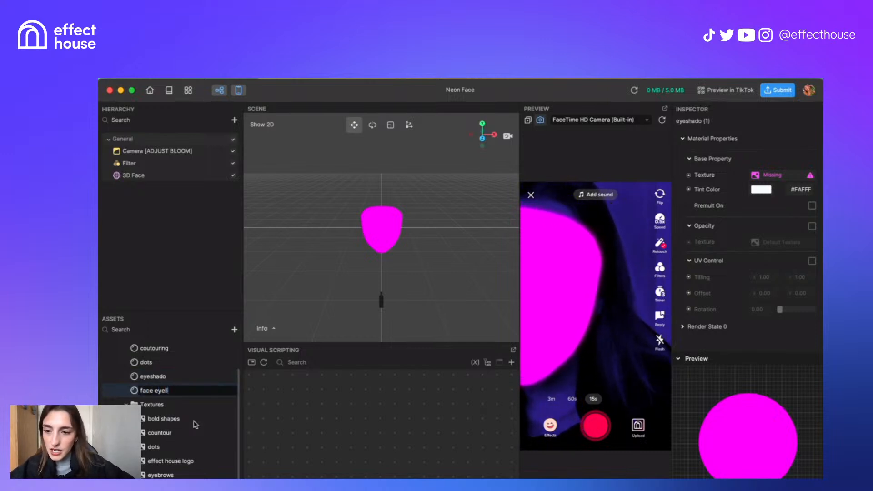
type("ines")
key("Return")
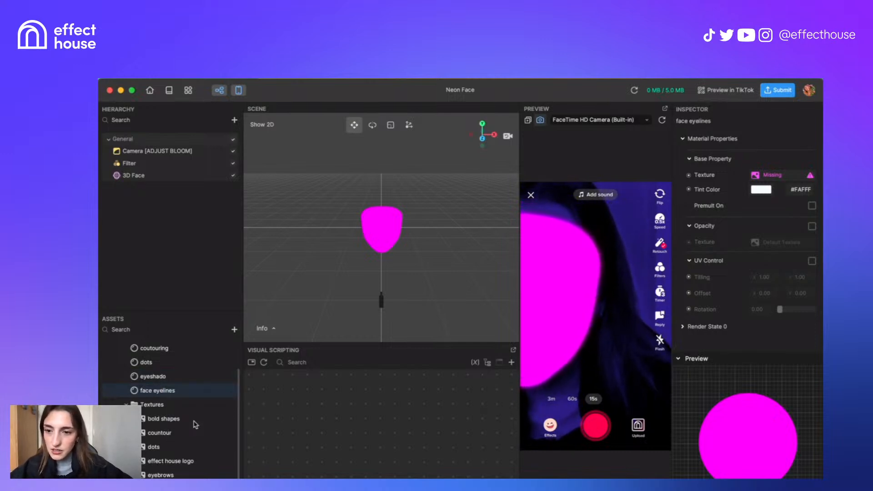
- Duplicate the face eyelines material and rename the copy as "mouth"
right_click(172, 392)
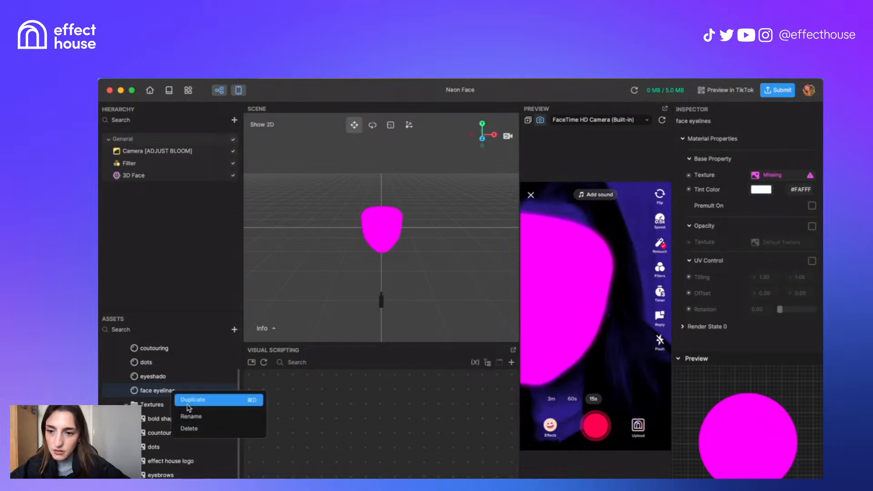
left_click(189, 401)
right_click(188, 408)
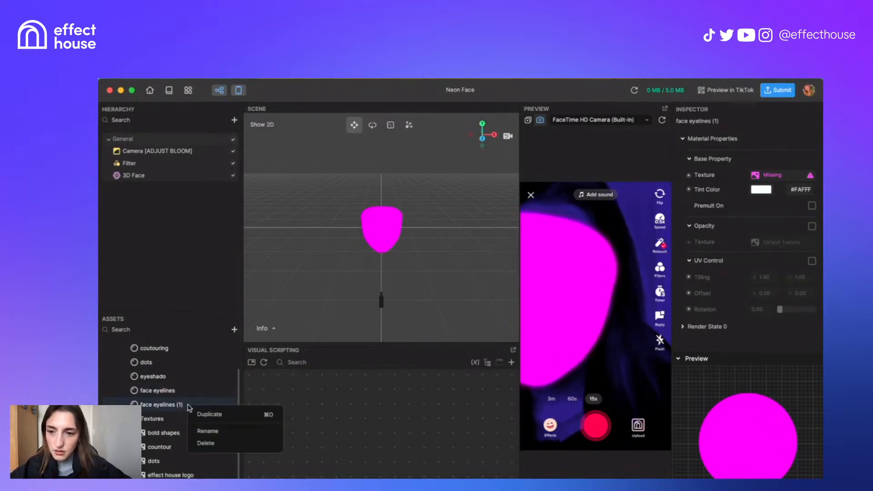
left_click(211, 429)
type("m")
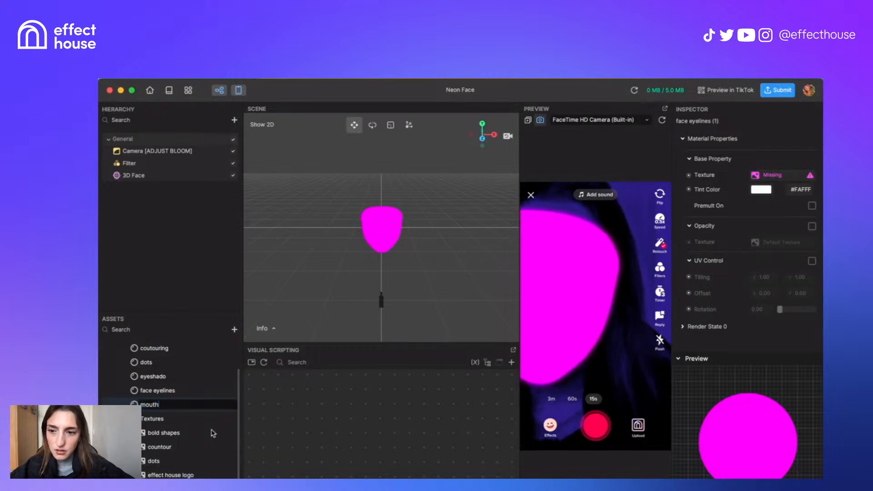
type("outh")
key("Return")
- Assign the "bold shapes" texture to the boldshapes material
scroll(180, 388, "up", 3)
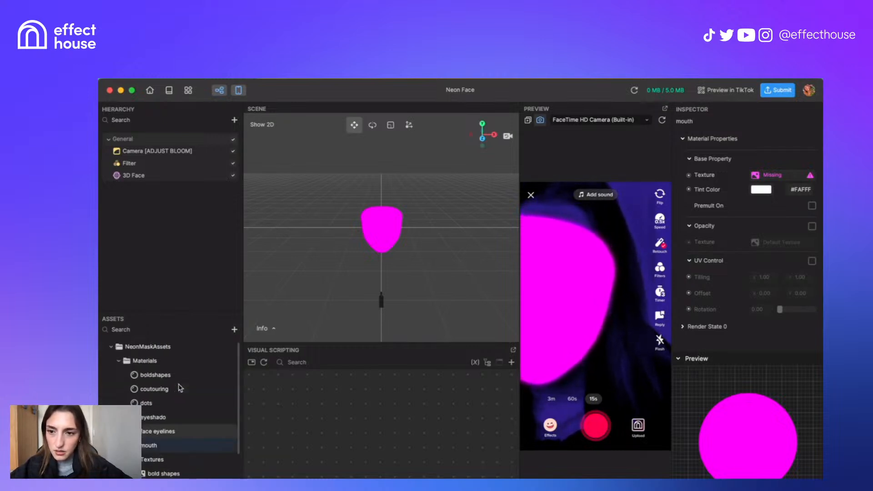
left_click(174, 374)
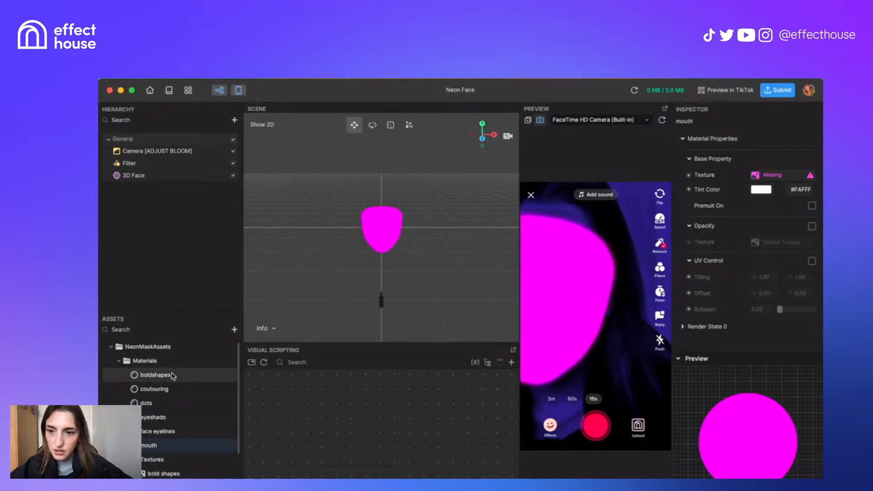
left_click(775, 175)
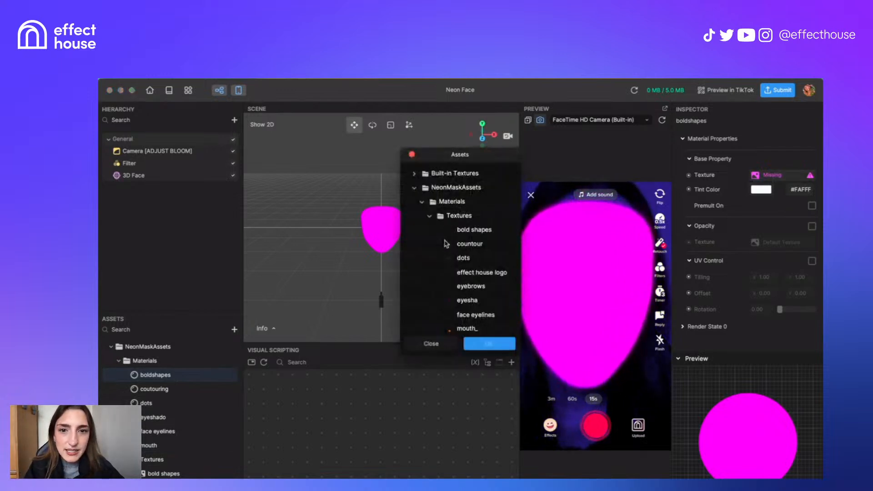
left_click(477, 230)
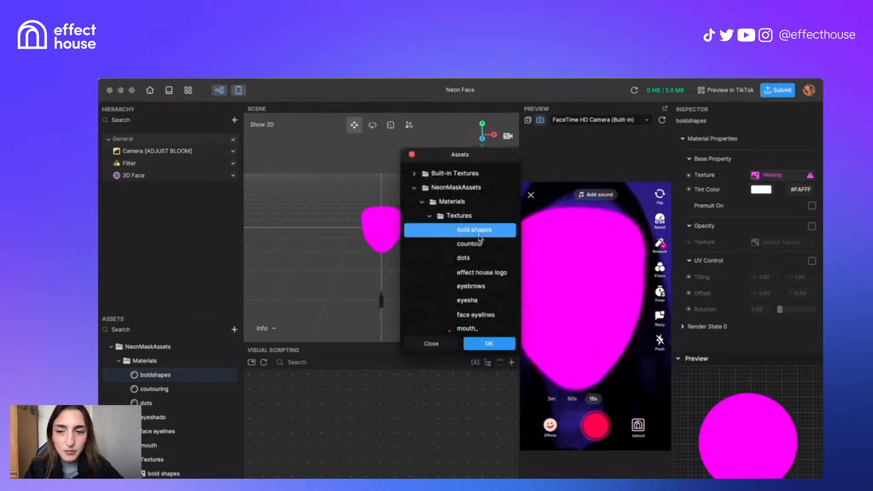
left_click(494, 347)
- Assign the "countour" texture to the coutouring material
left_click(200, 389)
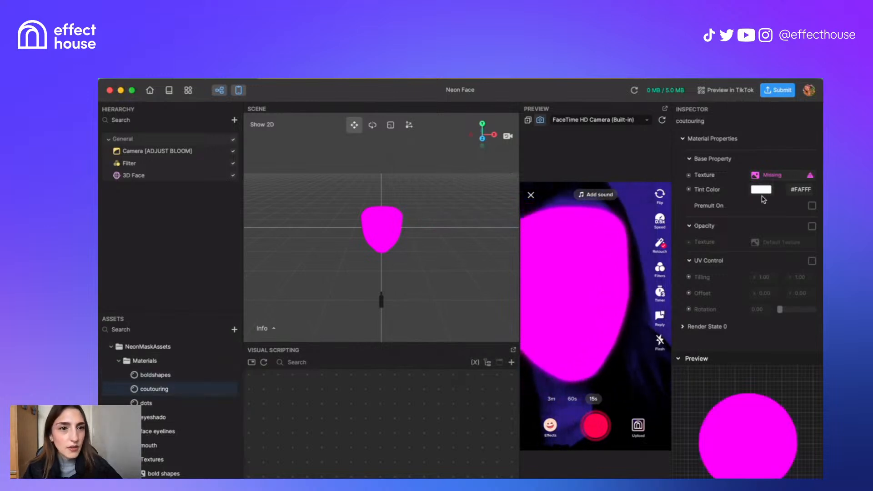
left_click(765, 177)
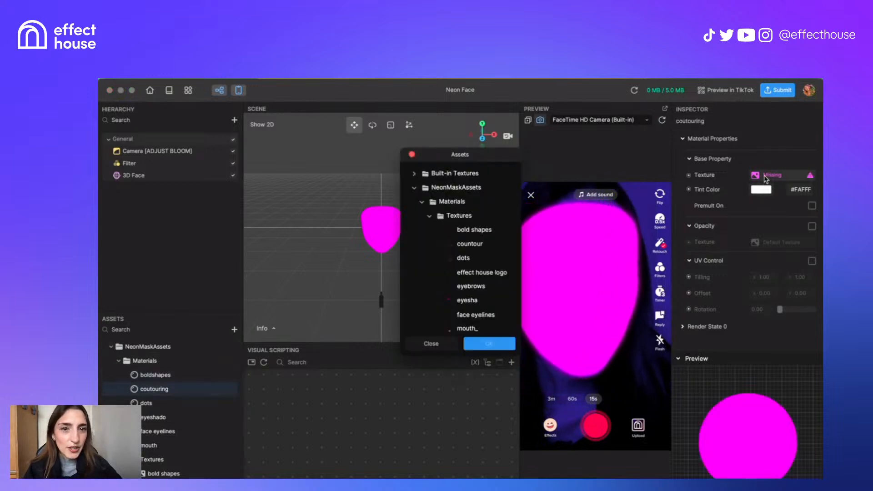
left_click(478, 243)
left_click(489, 344)
- Set the base texture of the dots material to the "dots" image
left_click(146, 403)
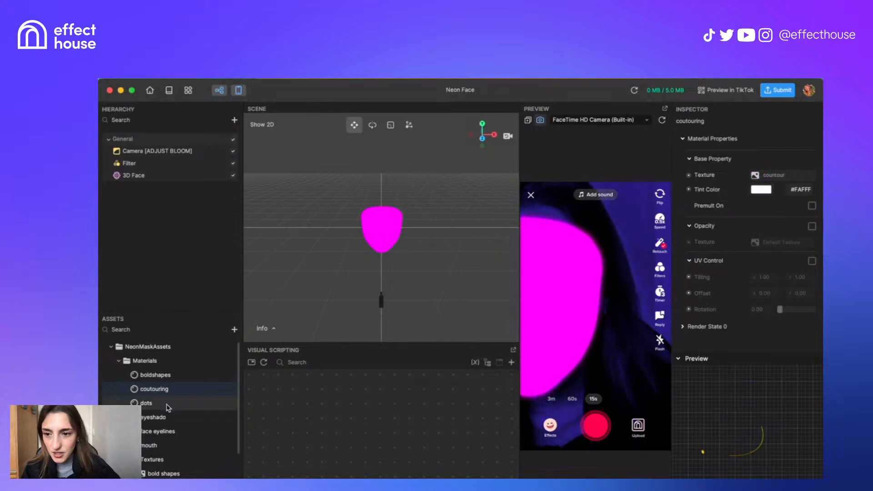
left_click(765, 176)
left_click(482, 258)
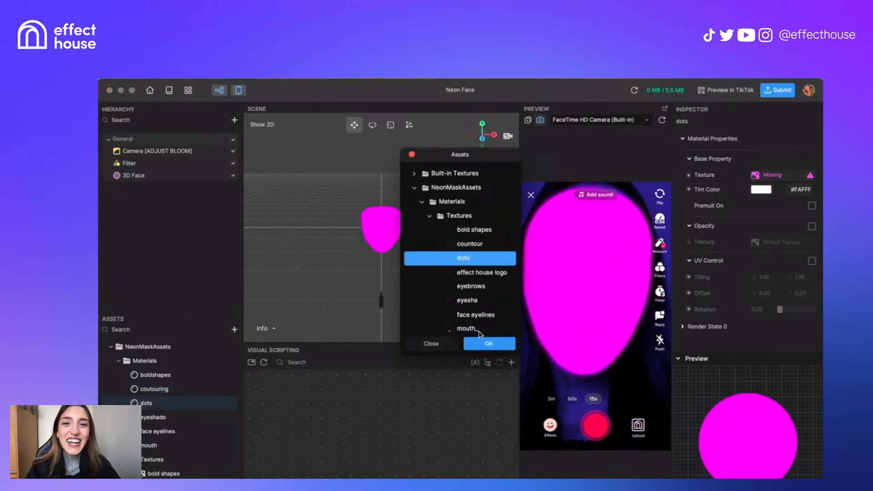
left_click(485, 344)
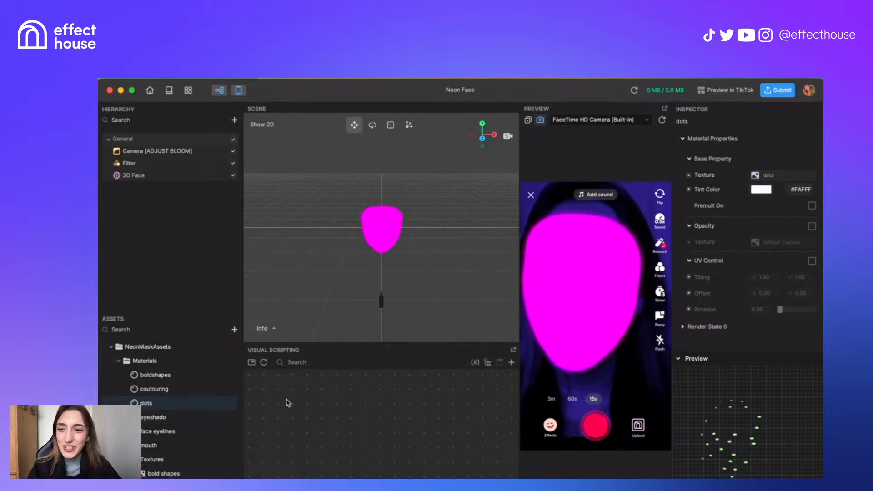
- Replace the missing texture of the eyeshado material with "eyesha"
left_click(211, 418)
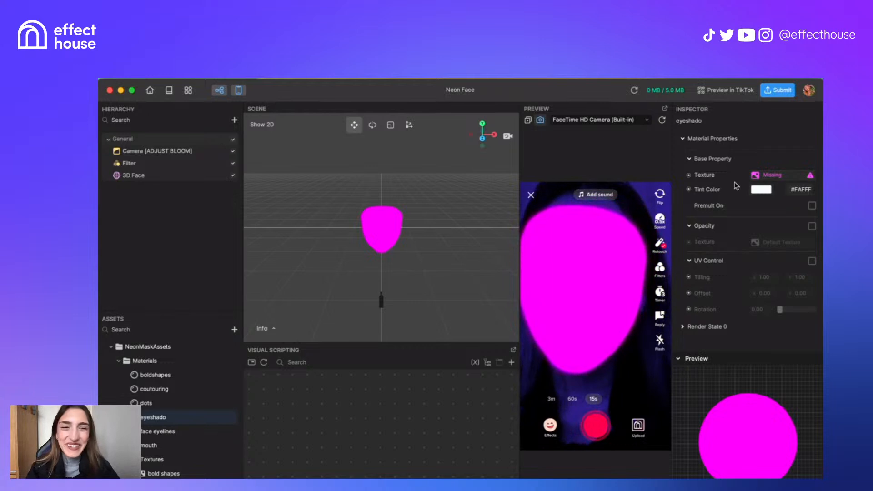
left_click(763, 177)
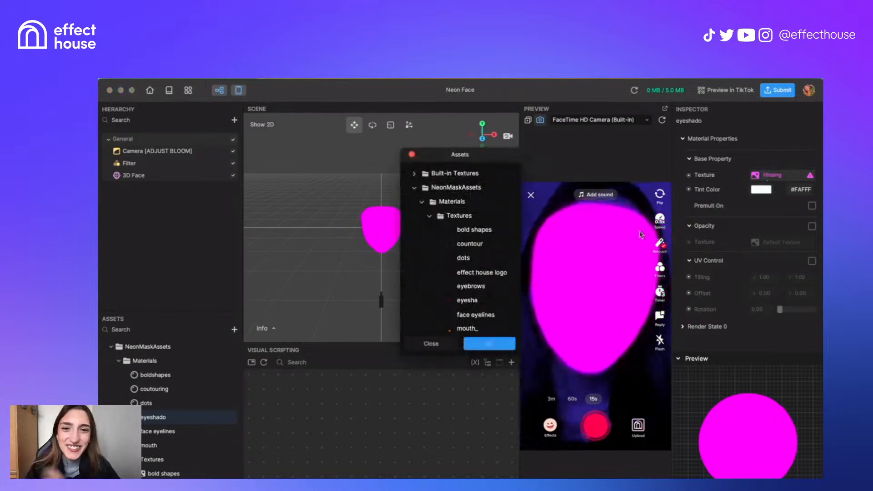
left_click(482, 300)
left_click(489, 343)
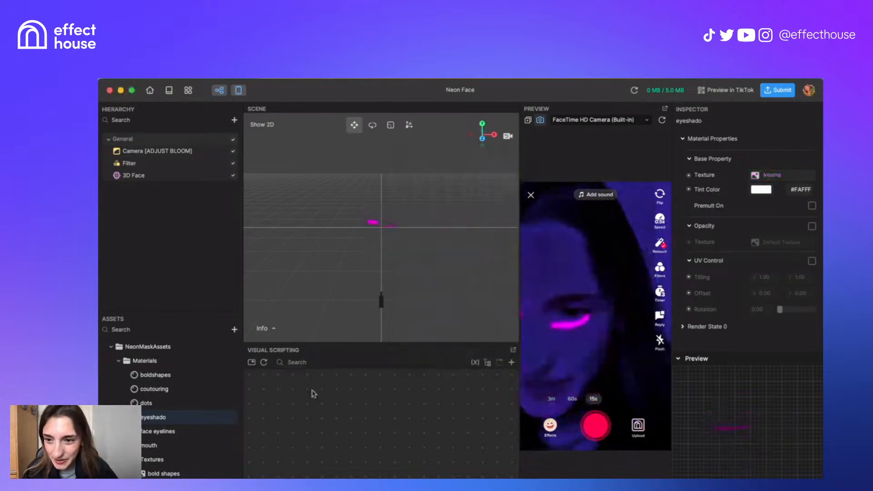
- Assign the "face eyelines" texture to the face eyelines material
left_click(216, 432)
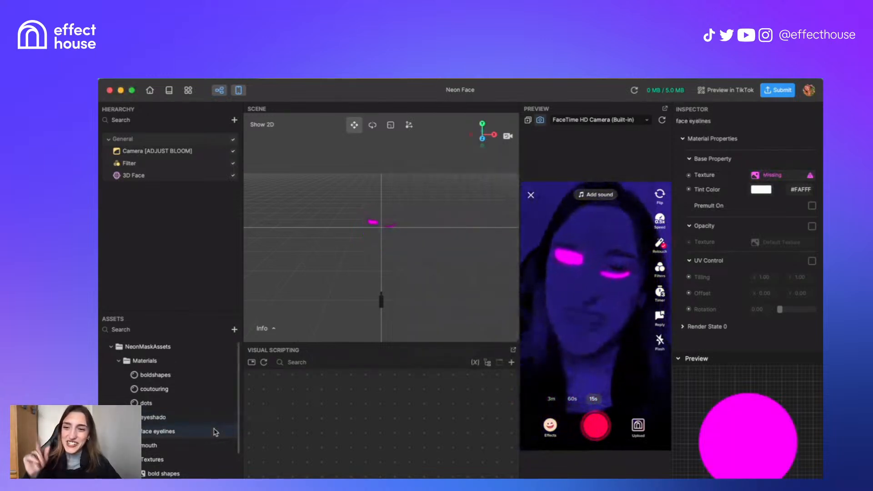
left_click(192, 433)
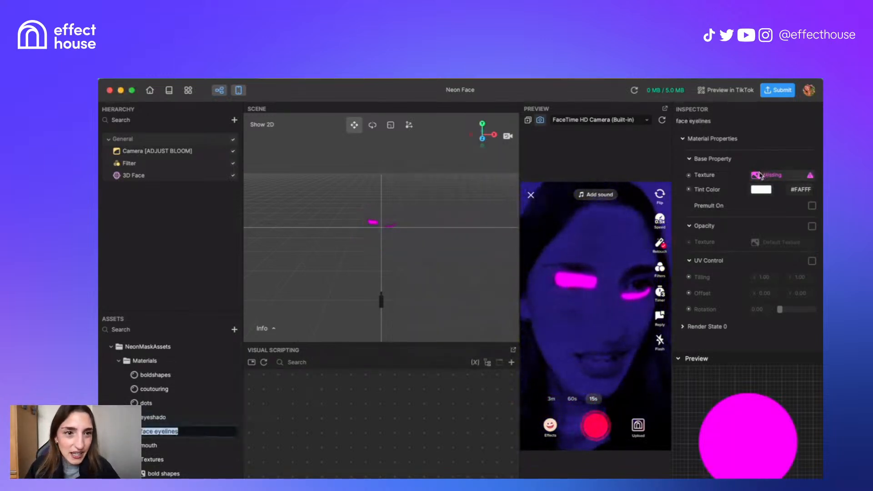
left_click(760, 175)
left_click(482, 315)
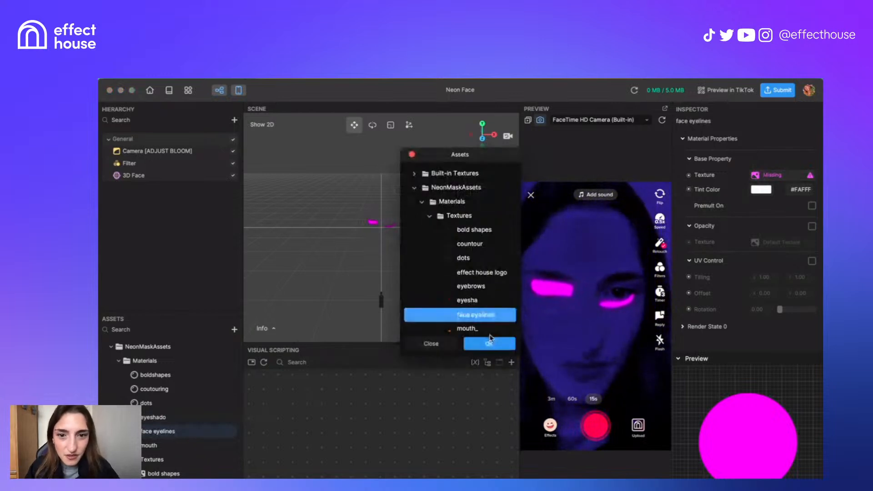
left_click(491, 343)
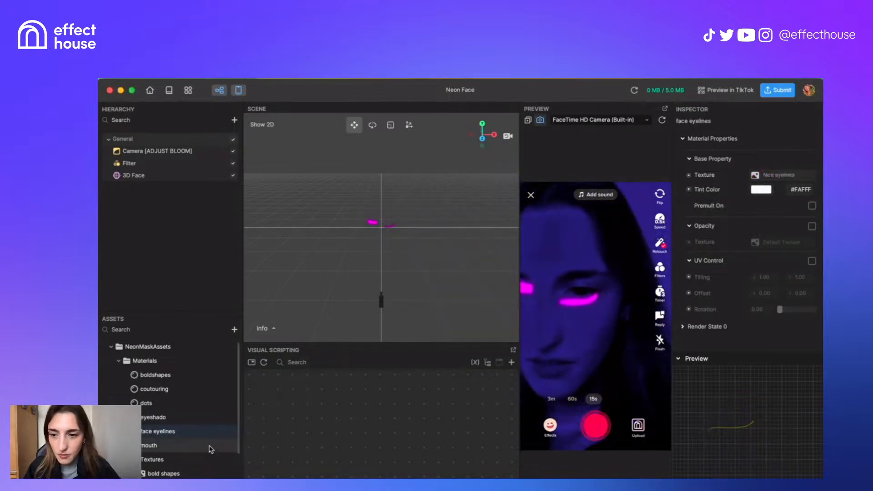
- Set the base texture of the mouth material to "mouth_"
left_click(210, 448)
left_click(760, 175)
scroll(482, 296, "down", 2)
left_click(466, 296)
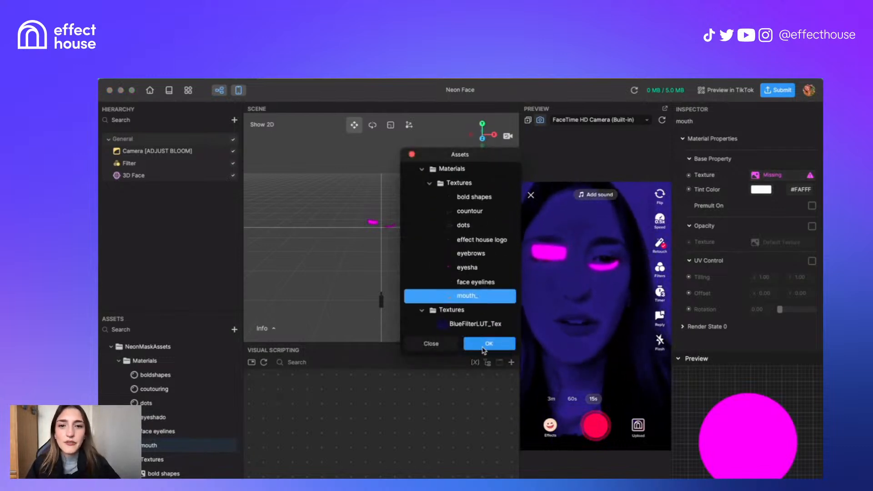
left_click(489, 344)
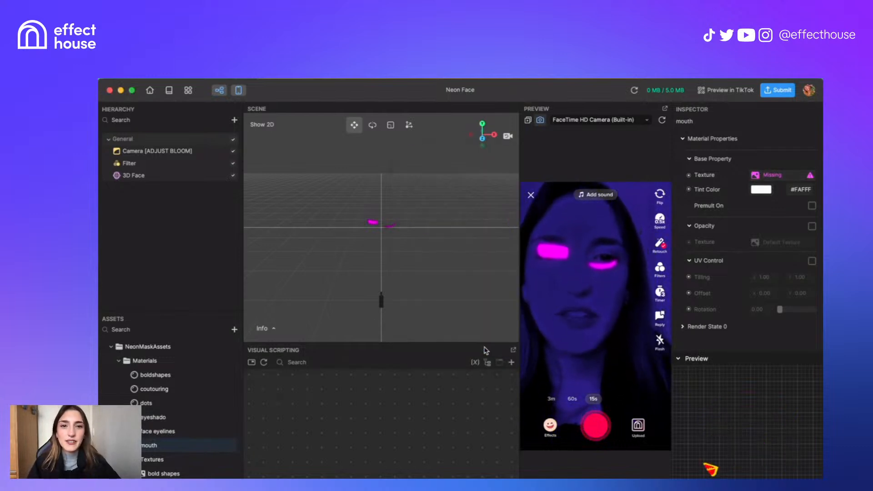
- Make a copy of the 3D Face object in the scene hierarchy and select the copy
left_click(156, 248)
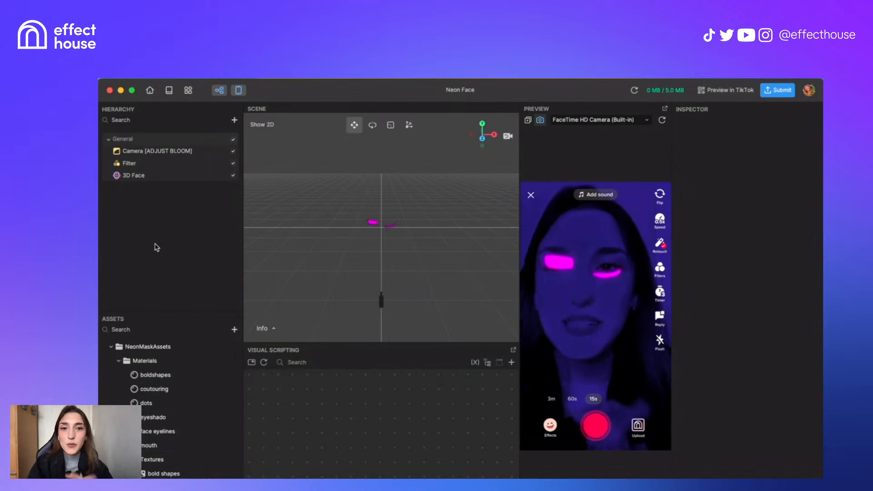
left_click(157, 177)
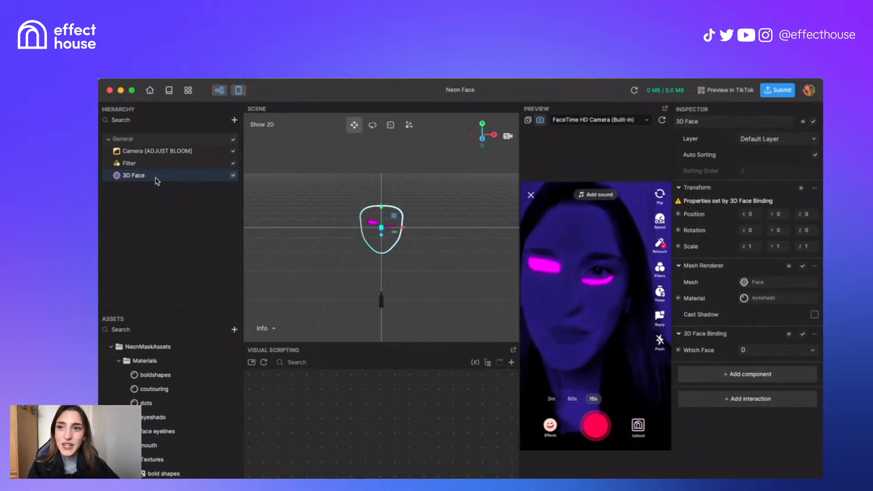
double_click(157, 180)
right_click(157, 180)
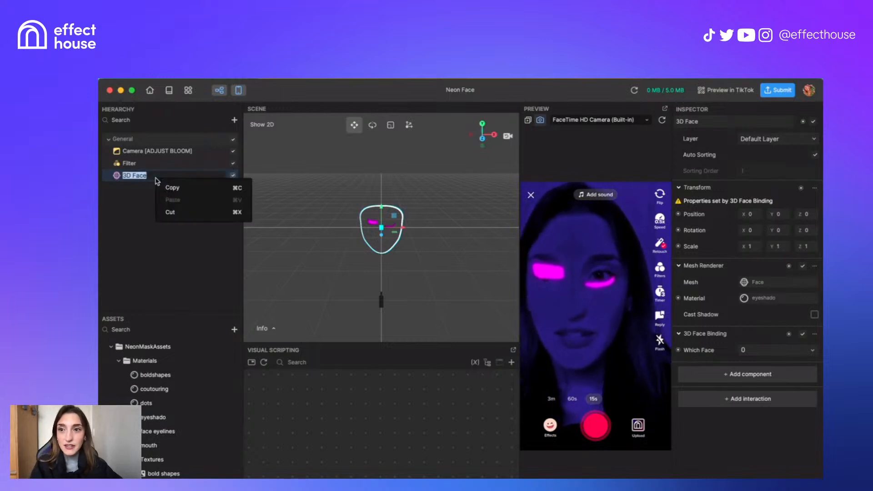
left_click(125, 191)
left_click(148, 179)
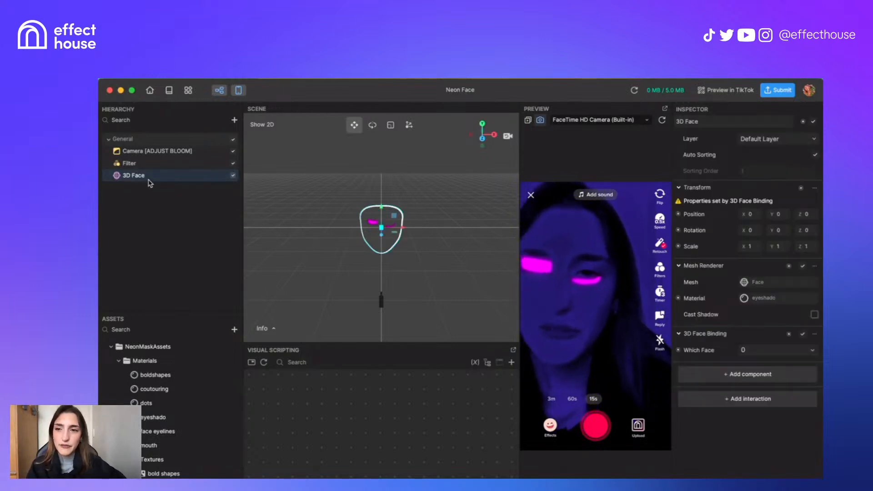
key("super+v")
left_click(153, 189)
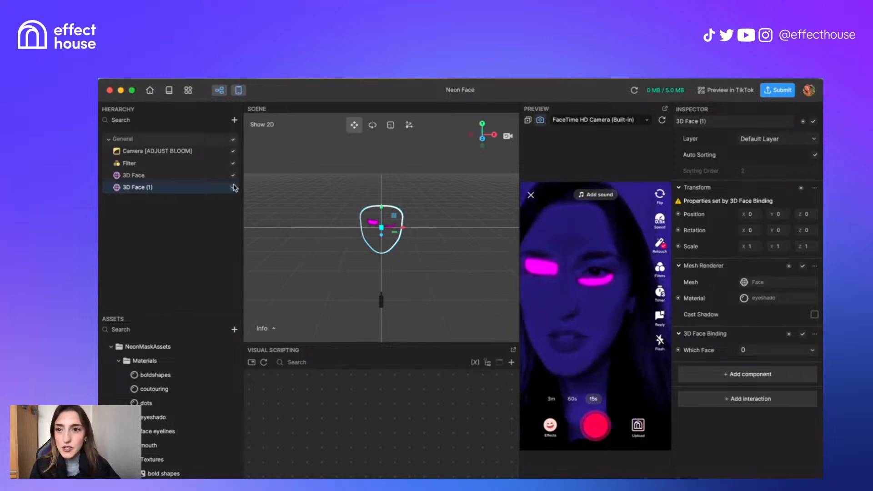
- Set the mesh material of 3D Face (1) to boldshapes
left_click(195, 177)
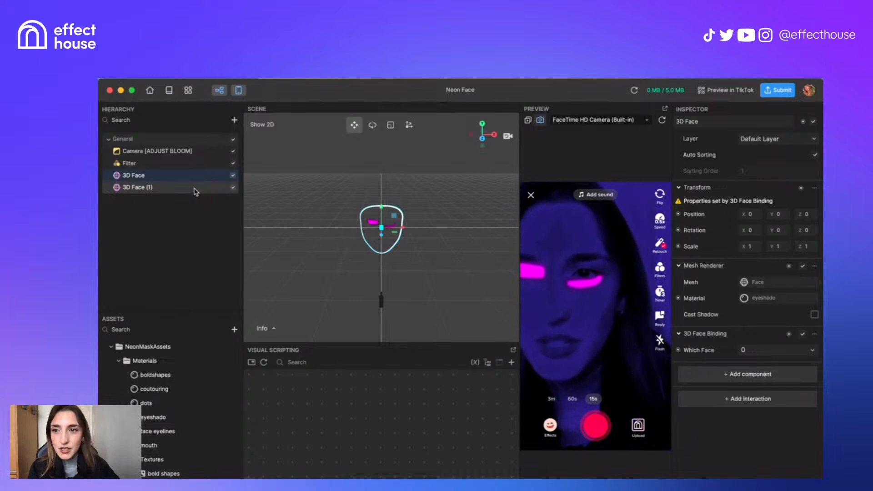
left_click(195, 190)
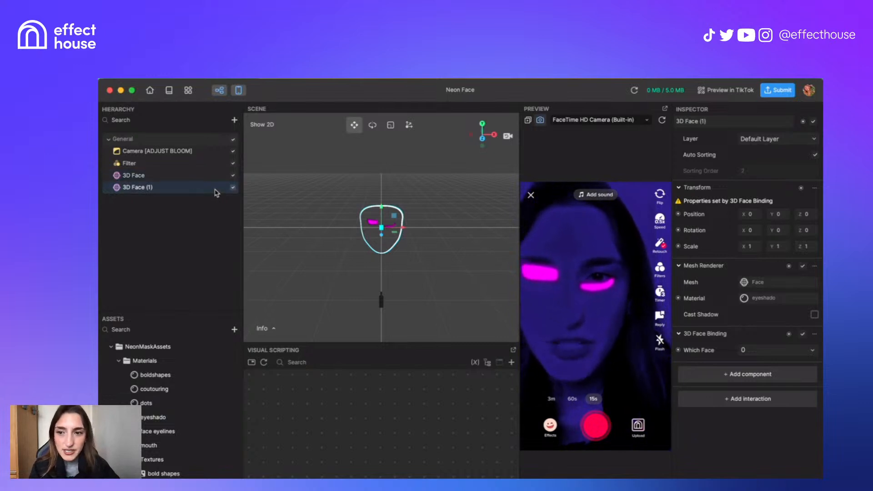
left_click(764, 299)
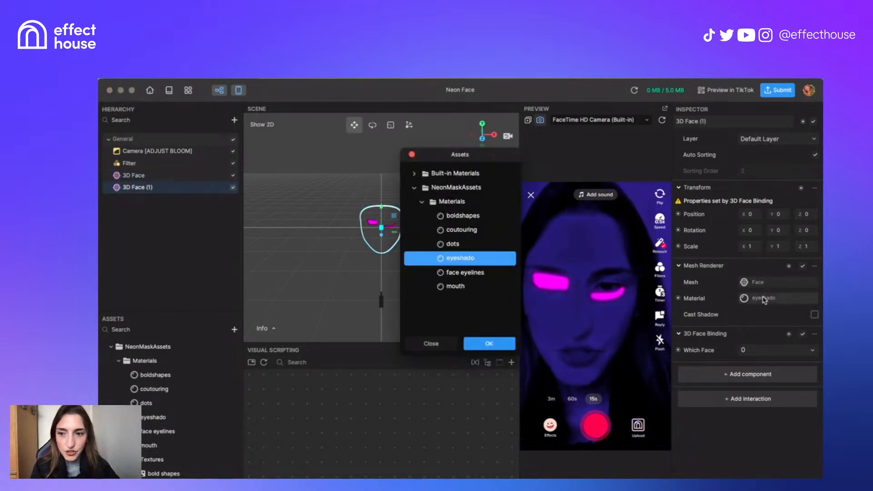
left_click(485, 217)
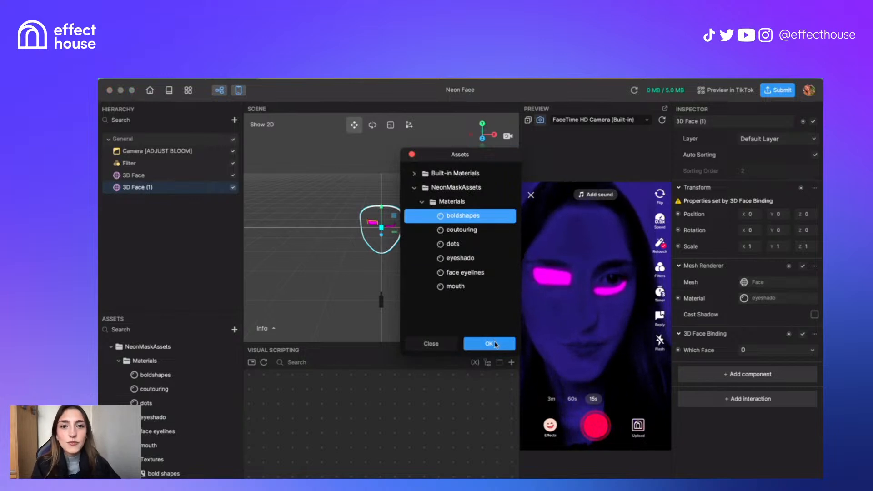
left_click(495, 345)
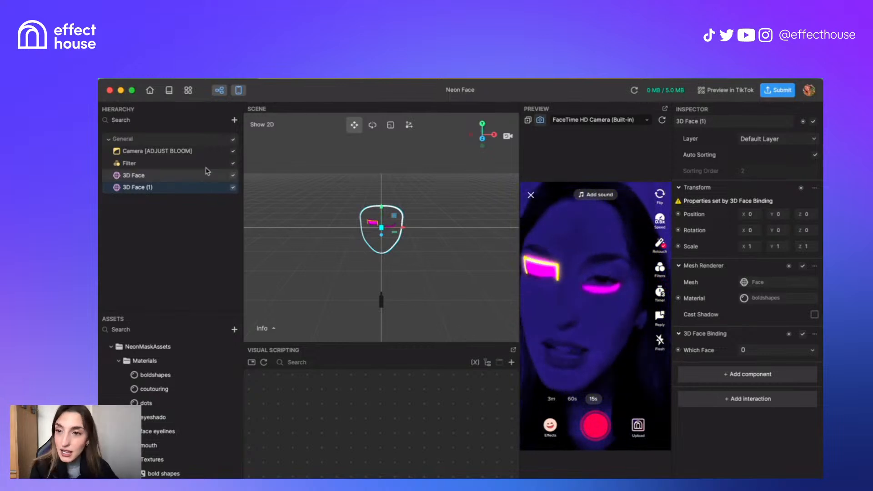
- Make two more copies of the 3D Face object that uses the boldshapes material in the scene hierarchy
double_click(178, 187)
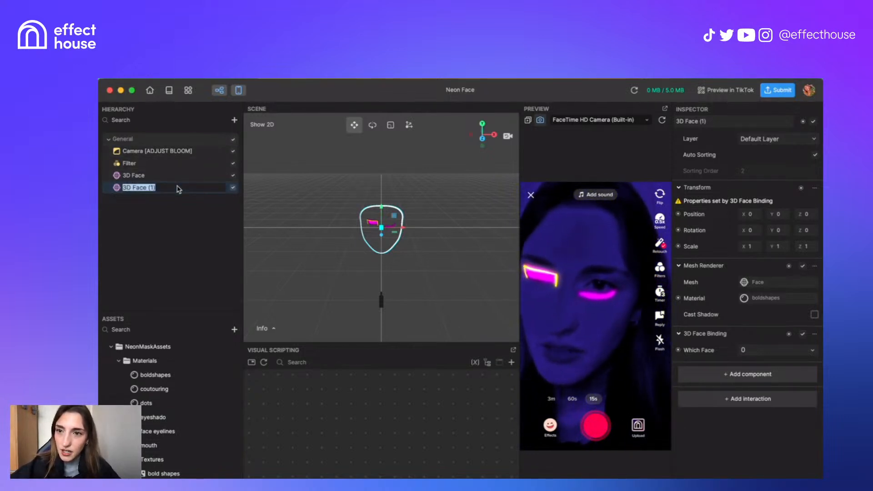
right_click(178, 187)
left_click(158, 210)
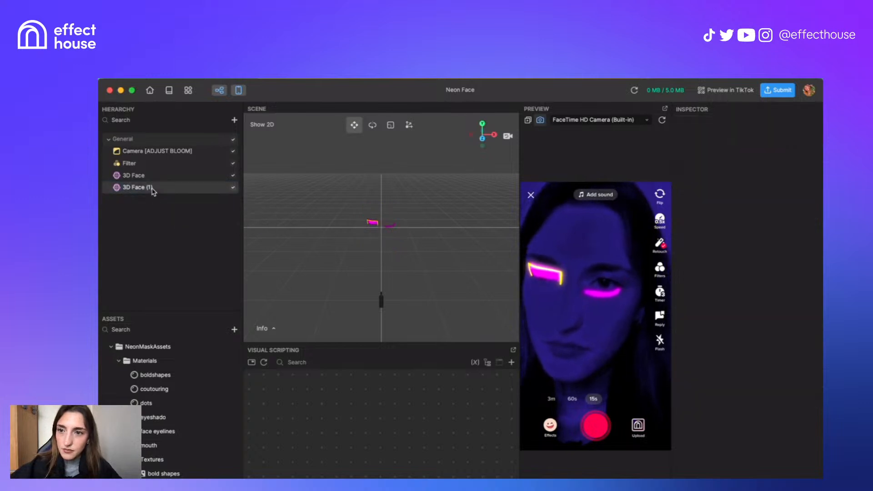
left_click(150, 188)
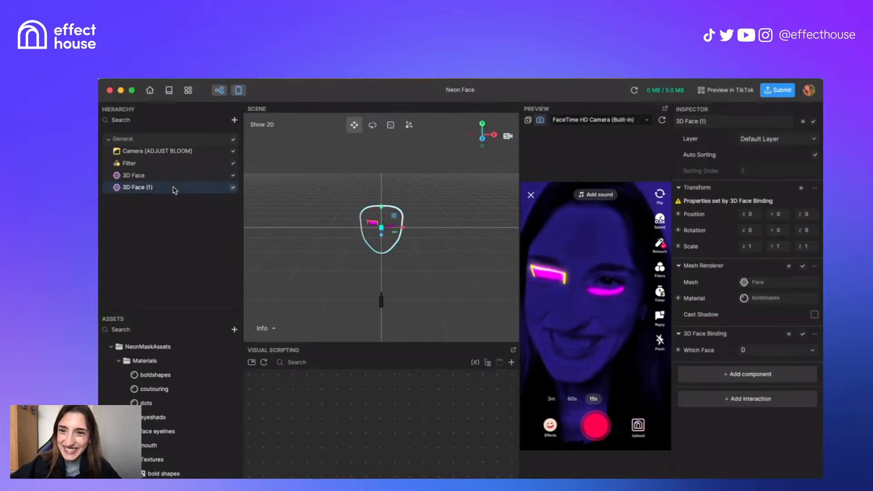
key("ctrl+v")
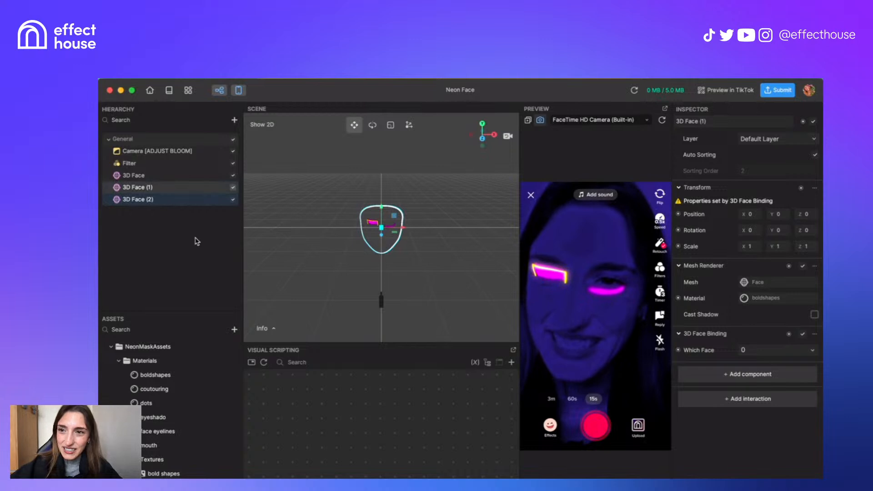
left_click(189, 203)
key("ctrl+v")
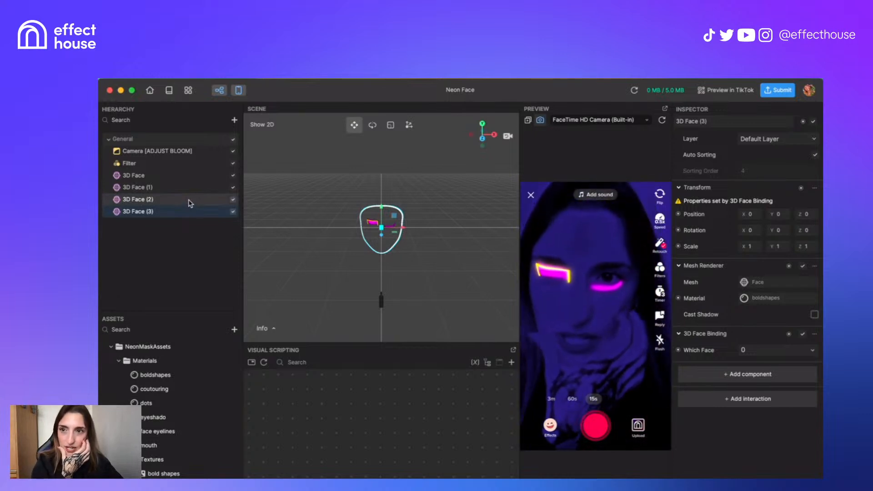
left_click(197, 139)
right_click(197, 141)
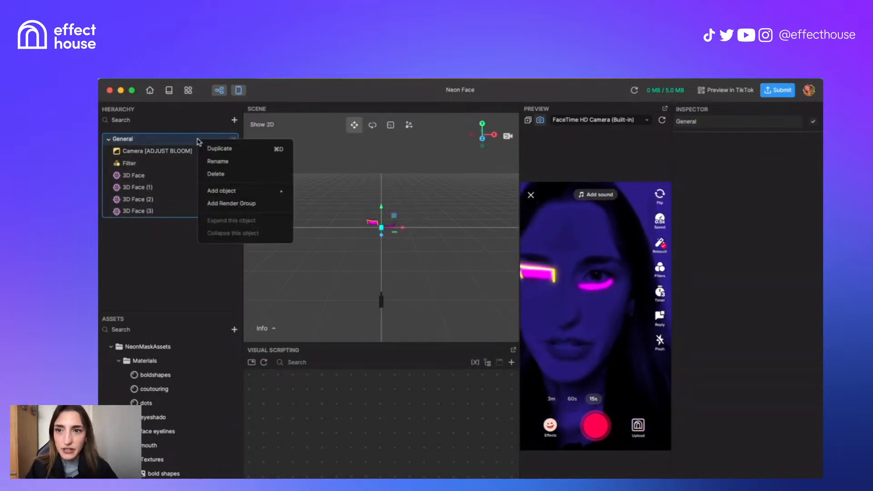
mouse_move(263, 191)
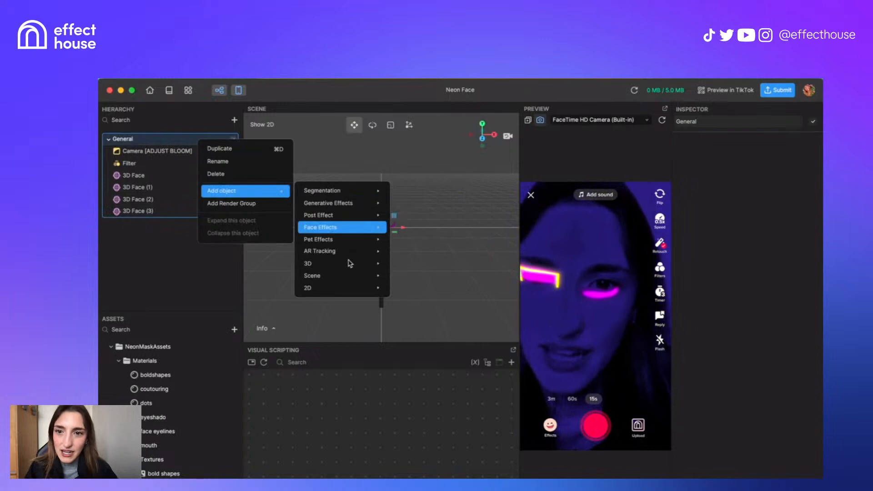
mouse_move(351, 264)
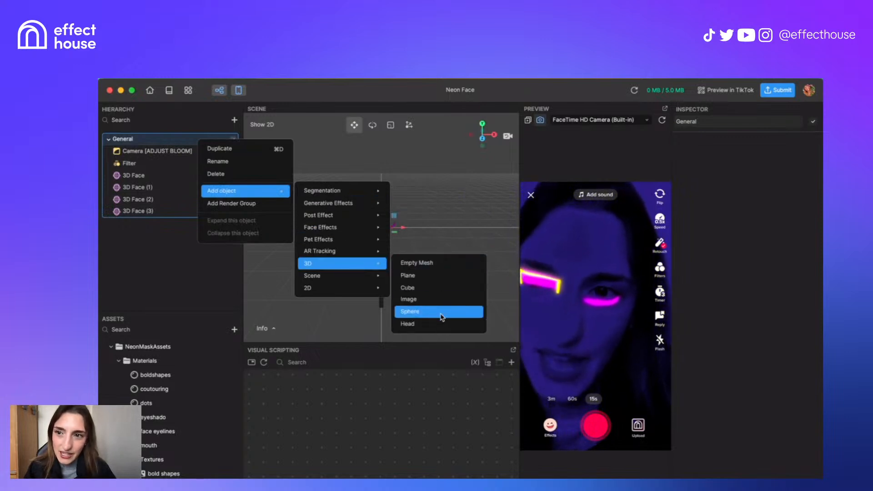
left_click(450, 324)
left_click(168, 222)
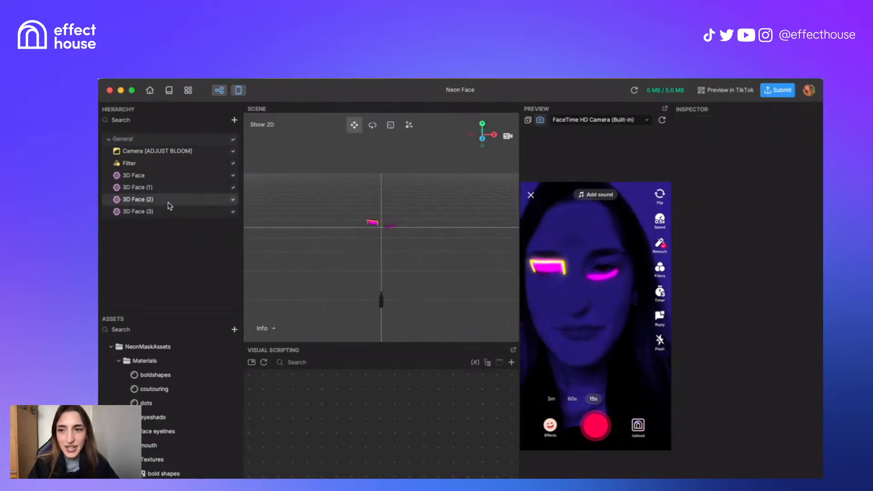
- Assign the coutouring material to 3D Face (2)
left_click(169, 203)
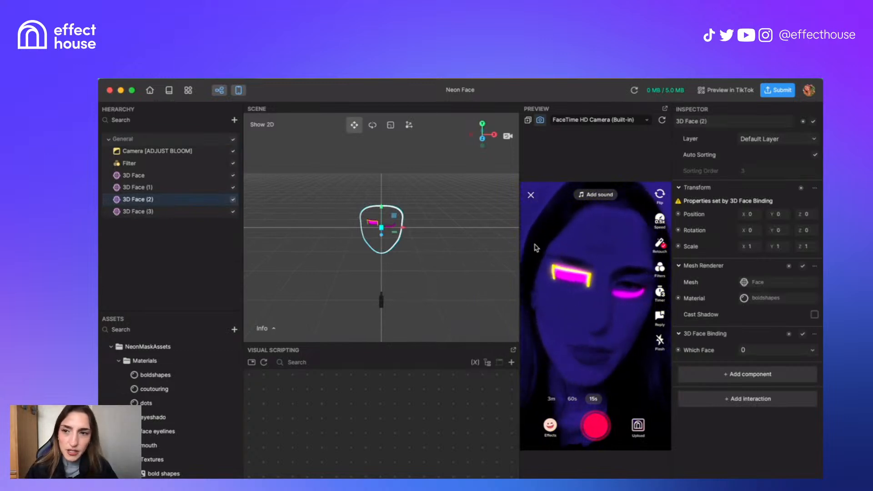
left_click(763, 300)
left_click(502, 232)
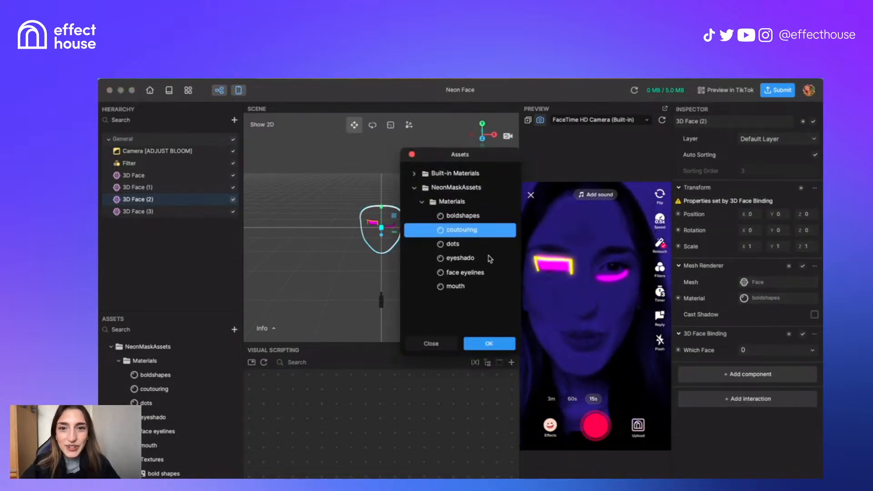
key("Return")
- Change the material of 3D Face (3) to dots
left_click(166, 212)
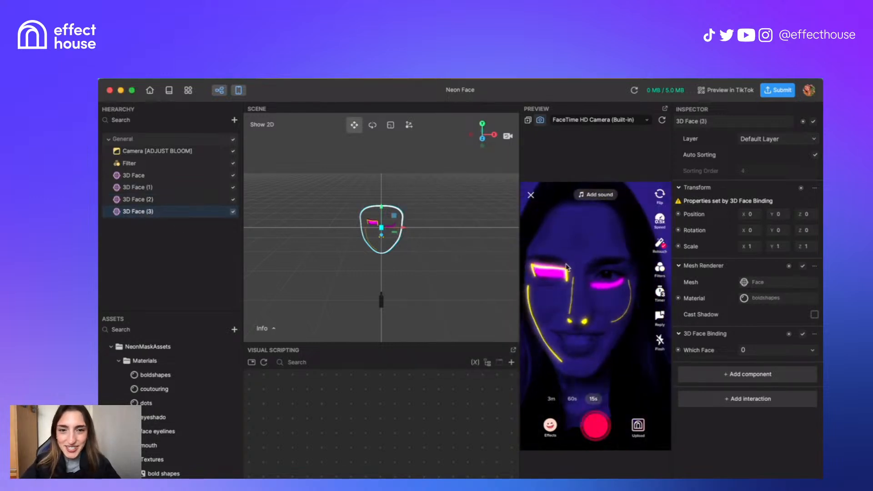
left_click(758, 300)
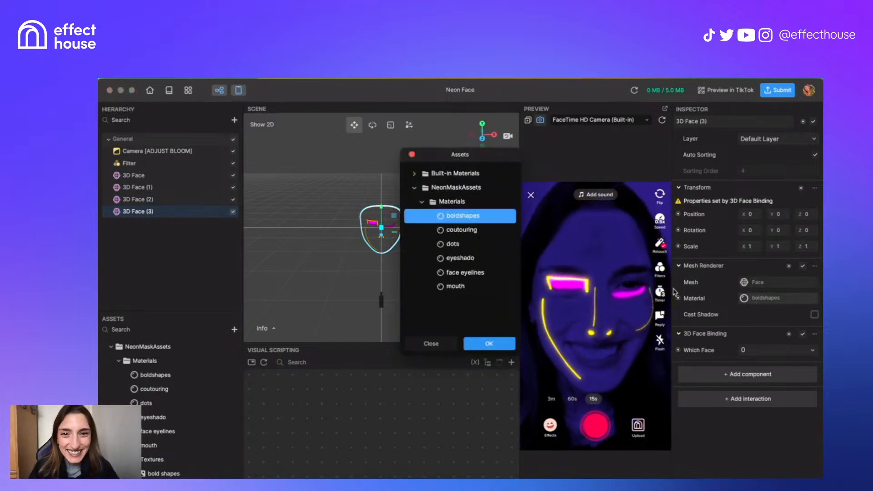
left_click(447, 244)
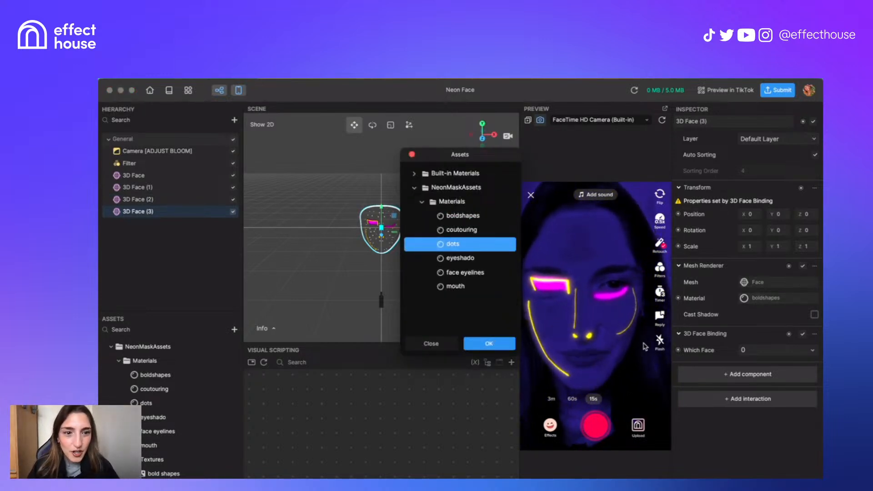
key("Return")
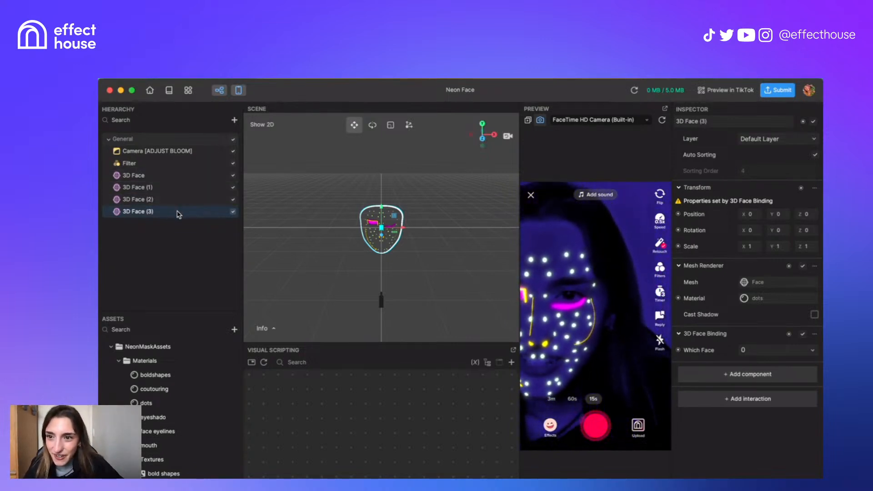
- Duplicate 3D Face (3) and give the copy the mouth material
key("super+d")
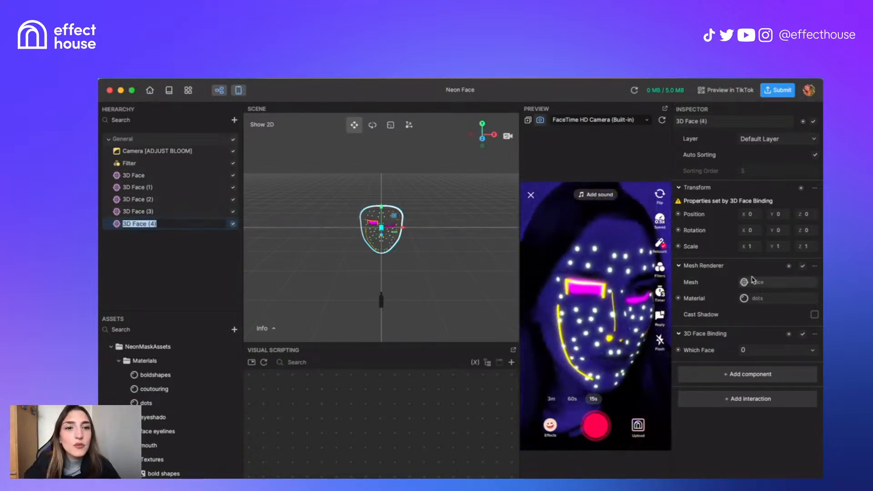
left_click(758, 300)
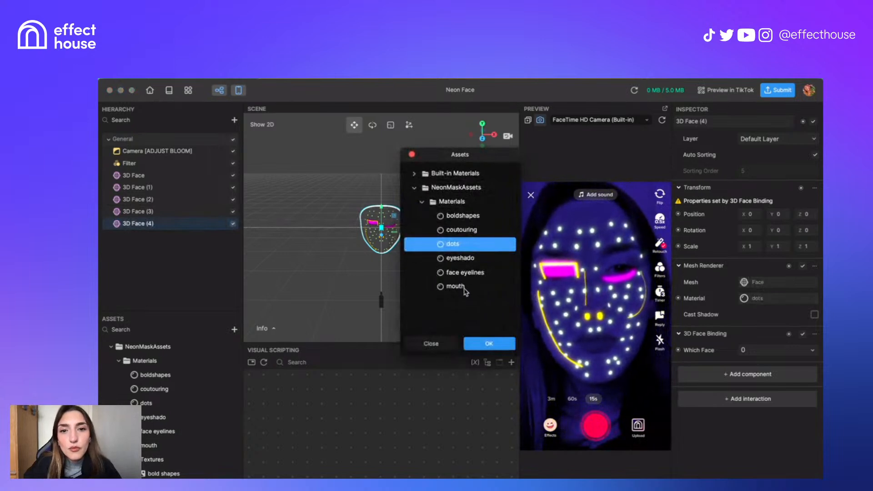
left_click(454, 287)
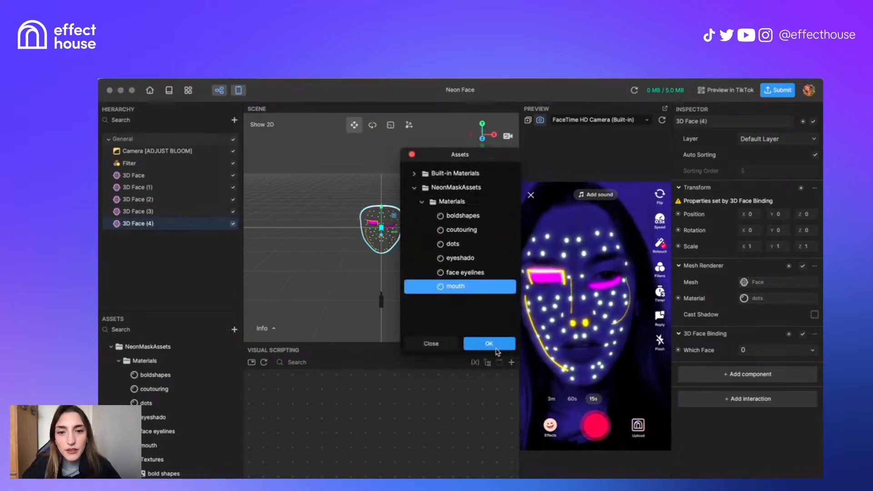
key("Return")
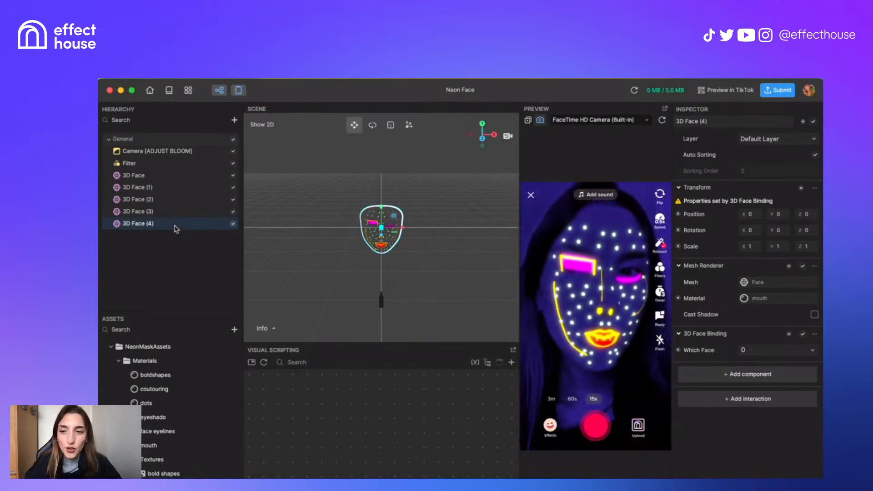
- Duplicate 3D Face (4) and set the copy's material to face eyelines
key("super+d")
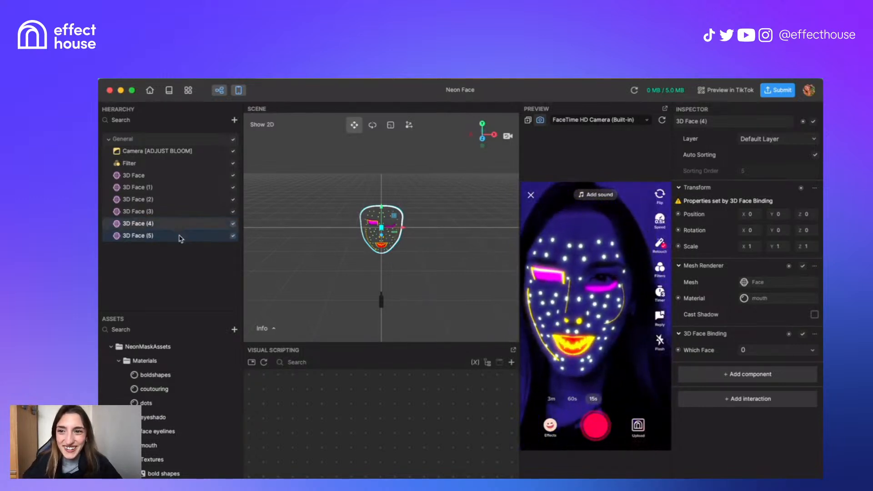
double_click(180, 238)
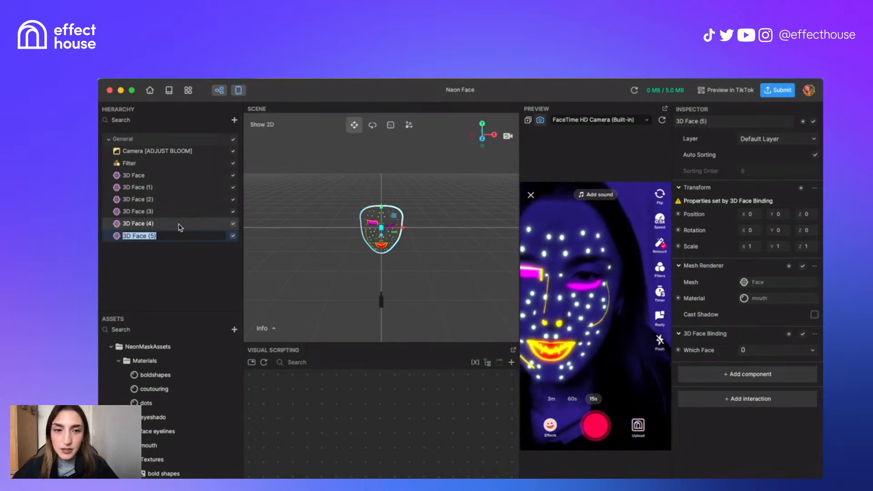
left_click(772, 299)
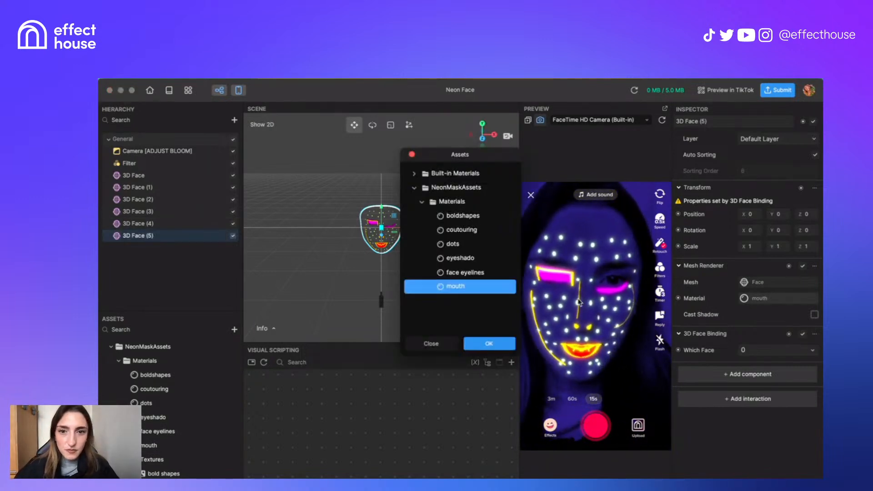
left_click(459, 274)
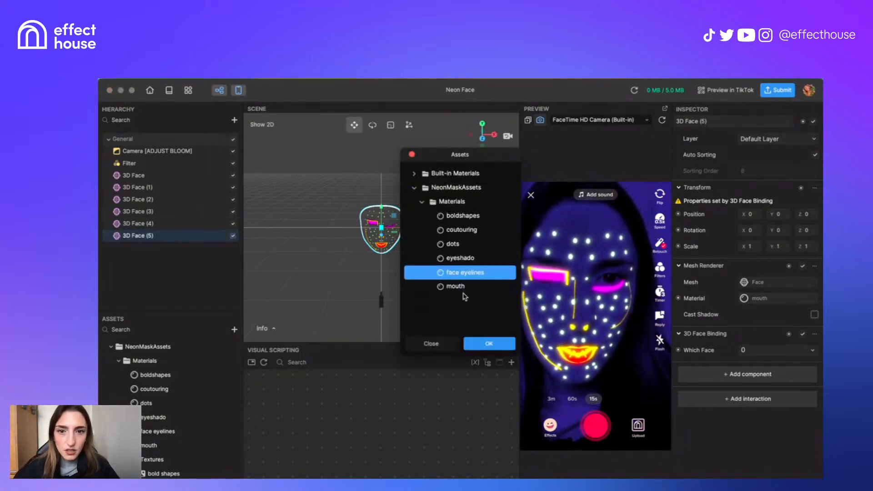
left_click(489, 344)
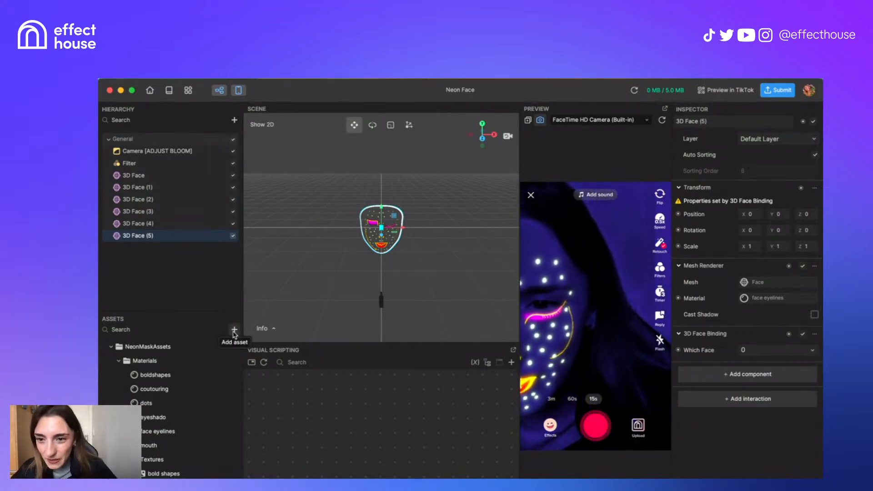
- Duplicate the boldshapes material and set the copy's base texture to "effect house logo"
left_click(178, 363)
left_click(178, 374)
key("super+d")
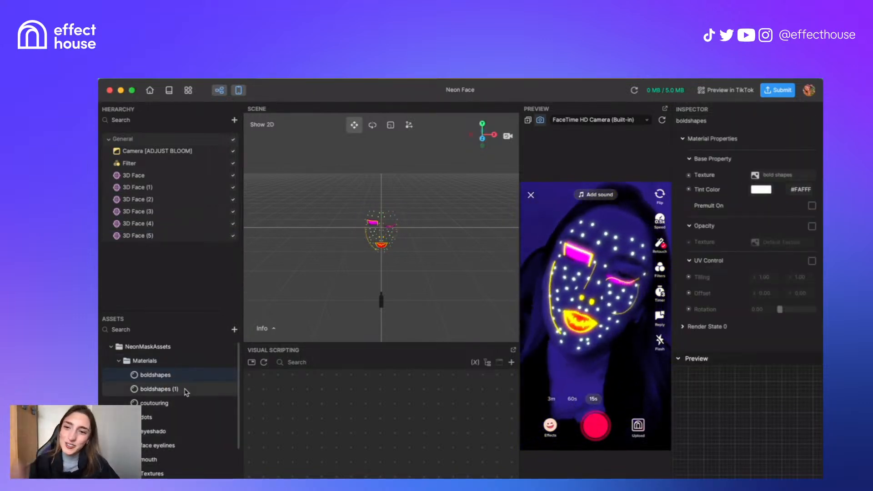
left_click(184, 389)
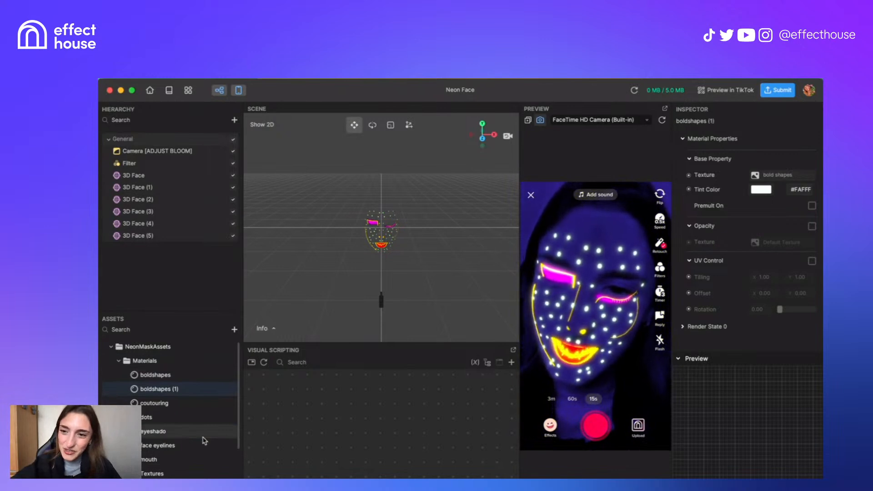
left_click(795, 179)
scroll(466, 284, "down", 2)
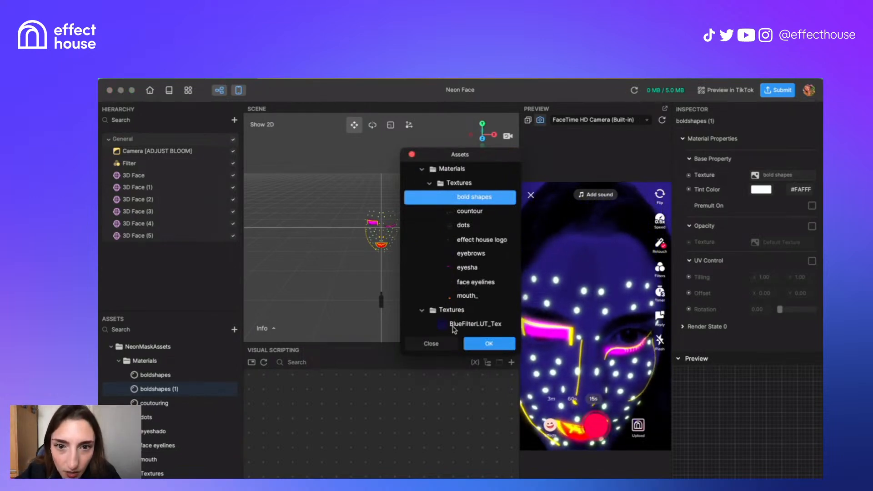
double_click(473, 239)
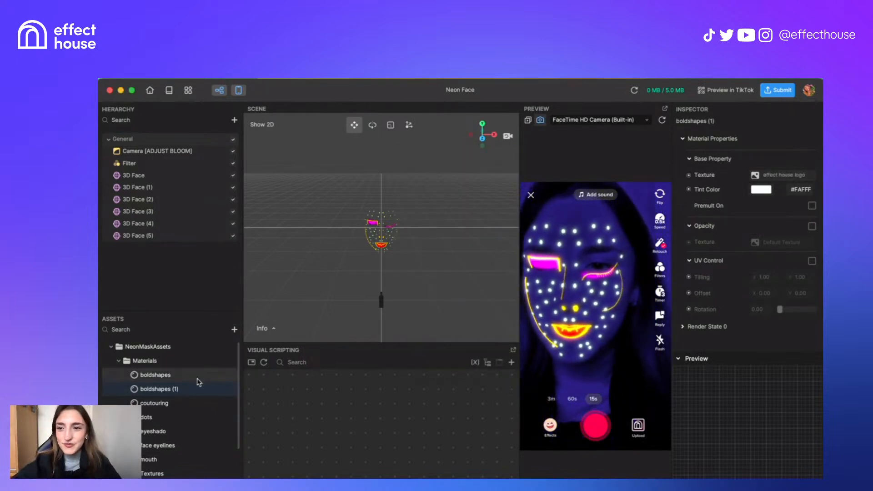
- Change the material of 3D Face (5) to boldshapes (1)
left_click(164, 238)
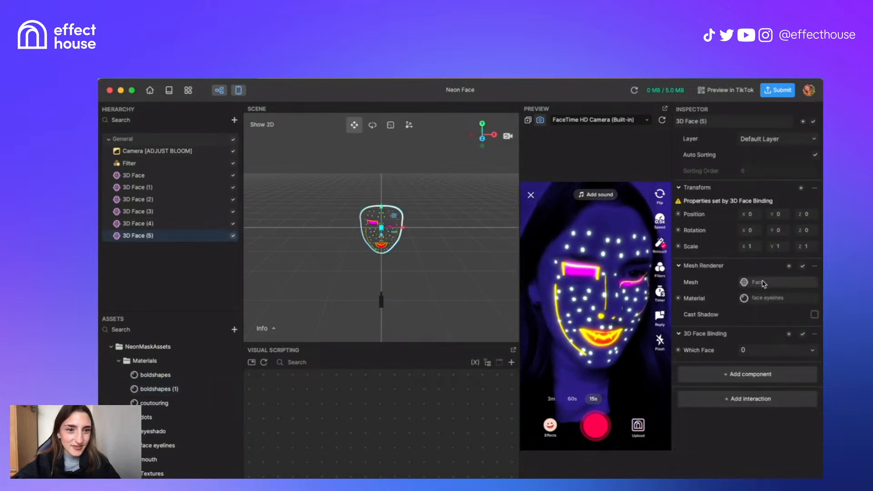
left_click(763, 301)
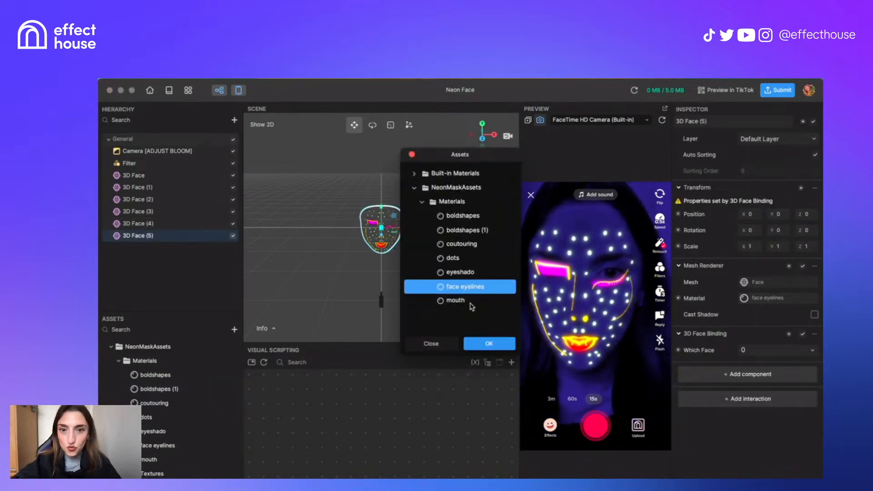
left_click(475, 231)
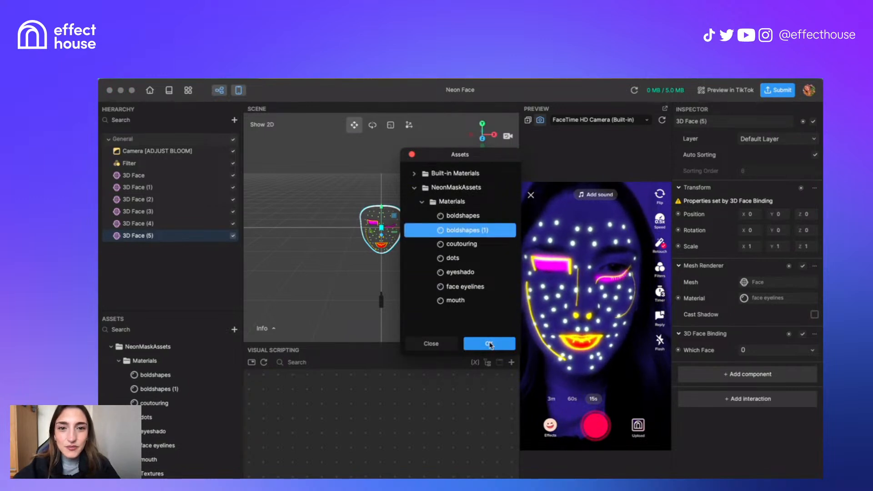
left_click(489, 344)
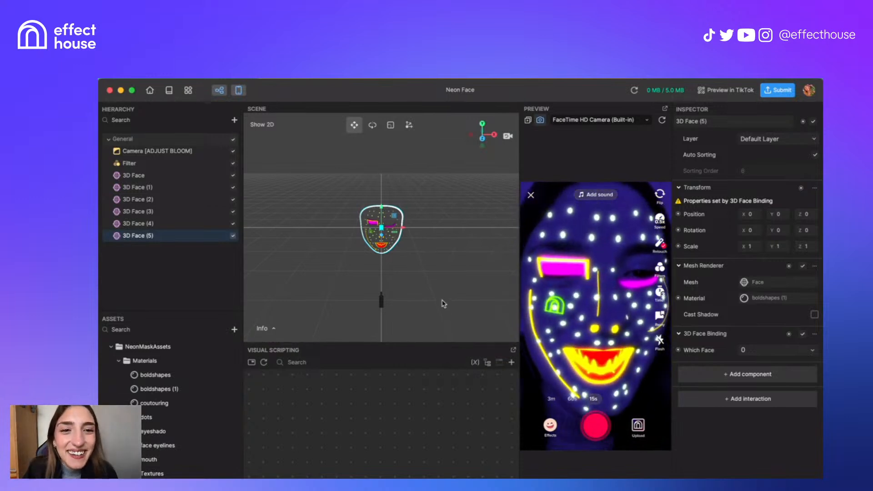
- Duplicate 3D Face (5) and set the copy's material to face eyelines
left_click(141, 140)
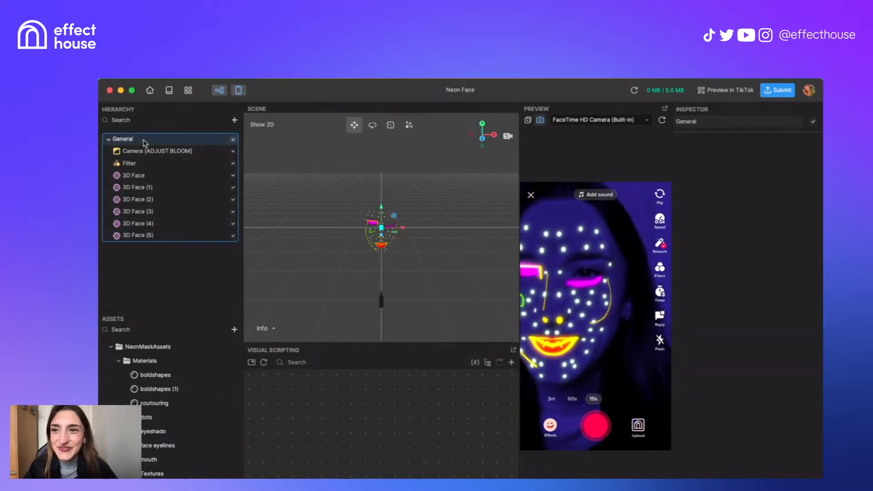
left_click(165, 236)
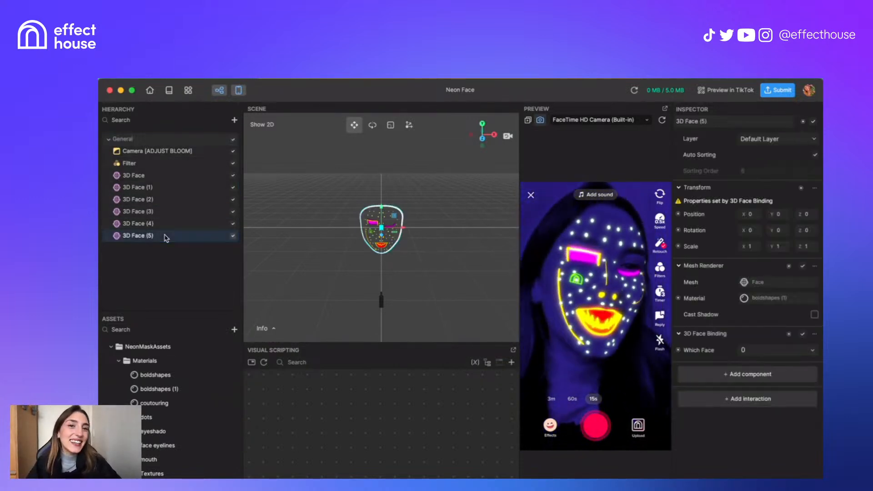
key("super+d")
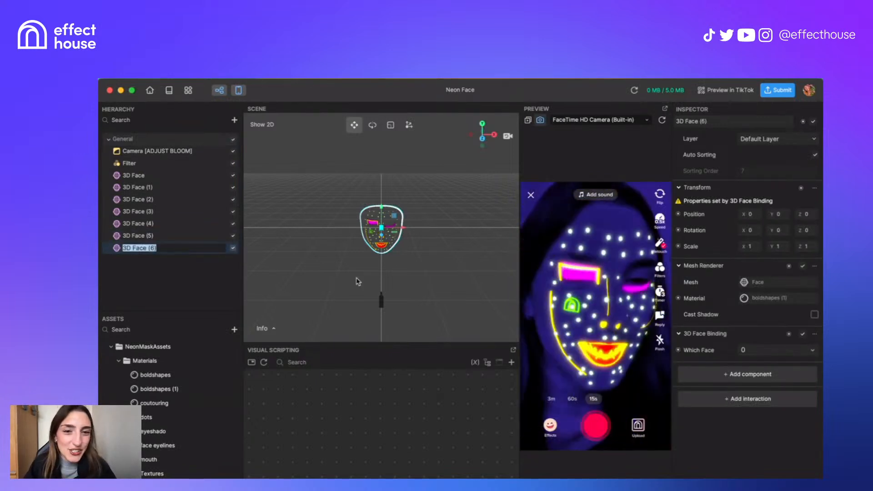
left_click(768, 298)
left_click(465, 286)
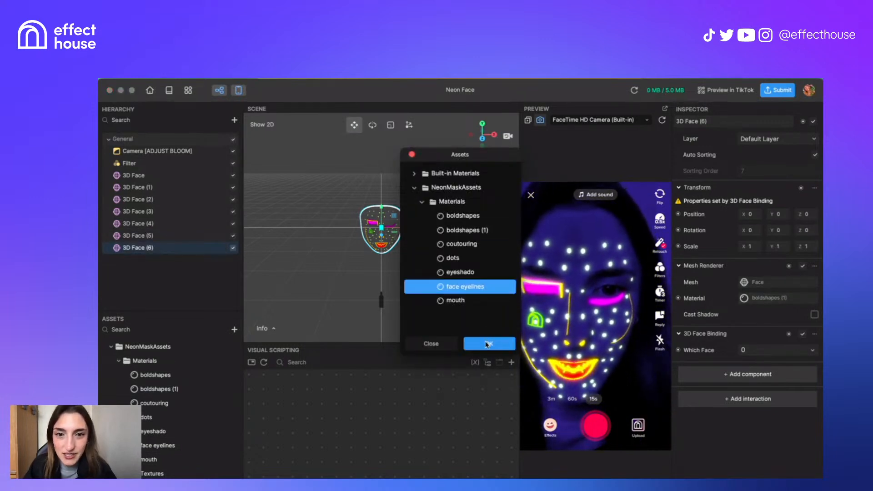
left_click(488, 344)
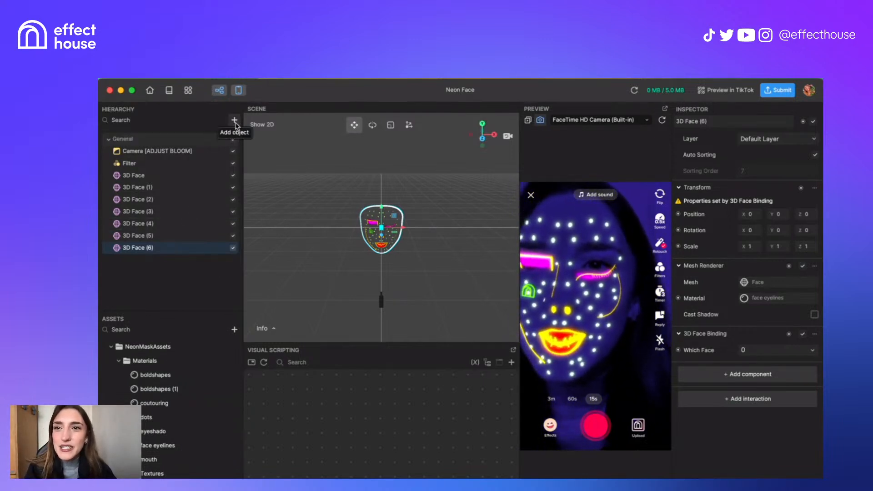
- Add an Eyelash Effect object from the Face Effects category to the scene
right_click(186, 303)
mouse_move(278, 358)
mouse_move(308, 359)
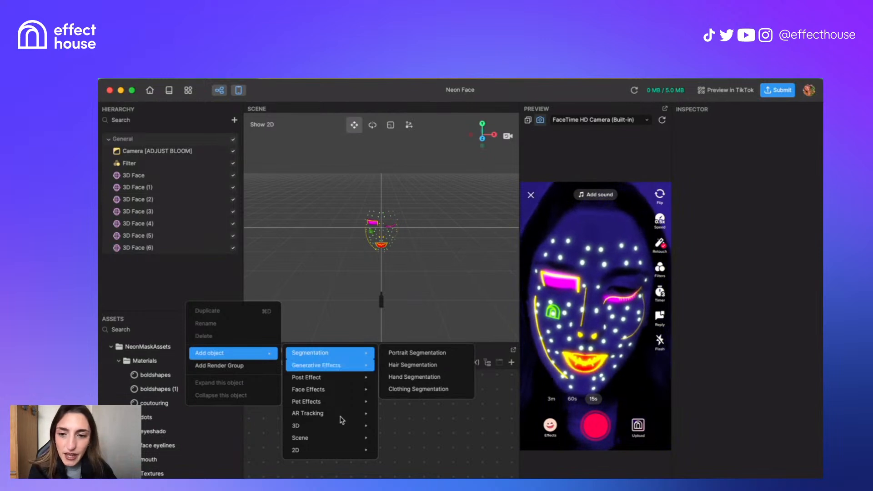
mouse_move(339, 440)
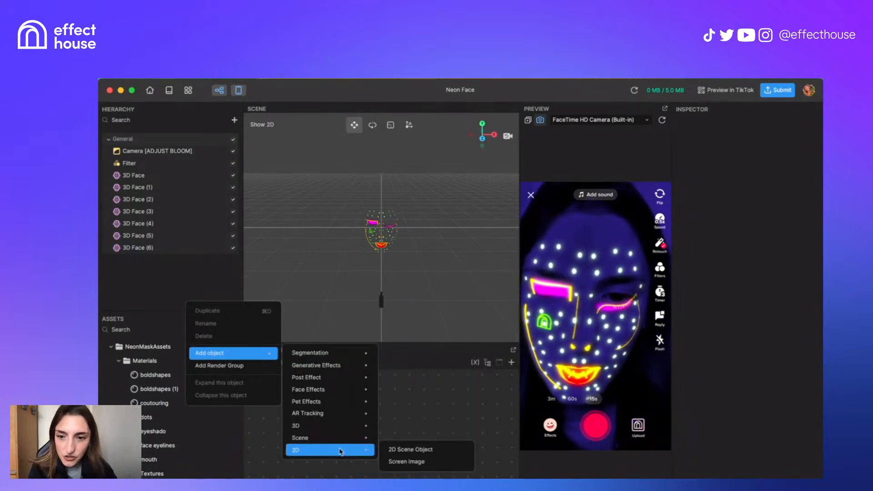
mouse_move(350, 392)
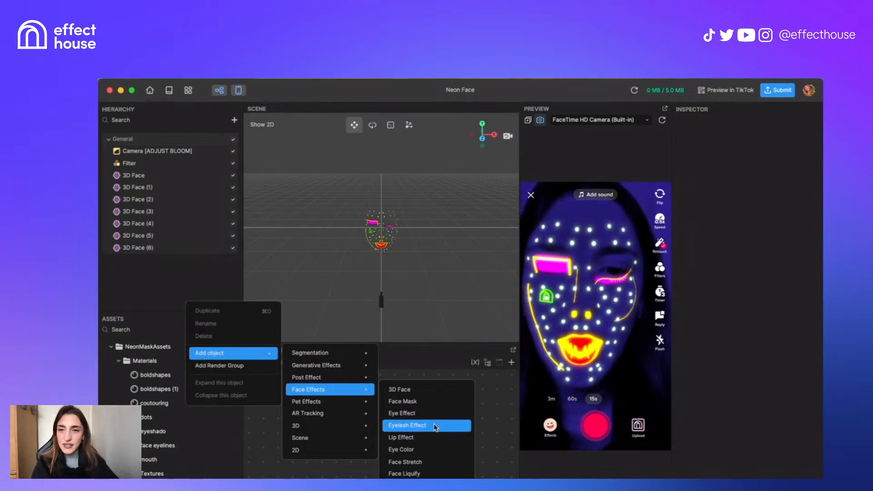
left_click(435, 428)
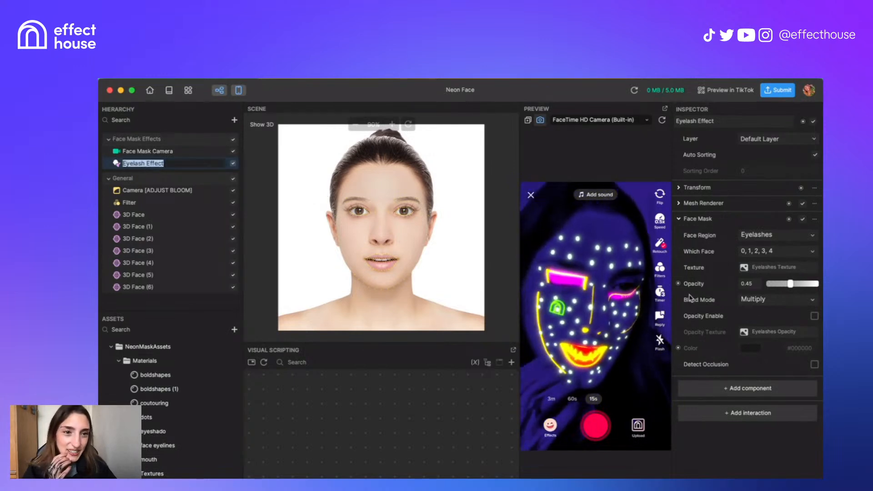
- Set the Eyelash Effect's opacity to 1.00 and its blend mode to Normal
left_click_drag(790, 284, 816, 284)
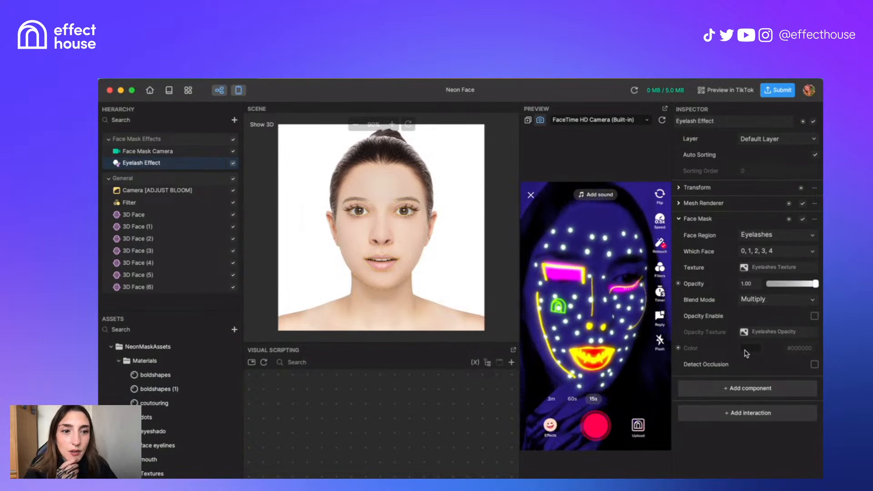
left_click(764, 301)
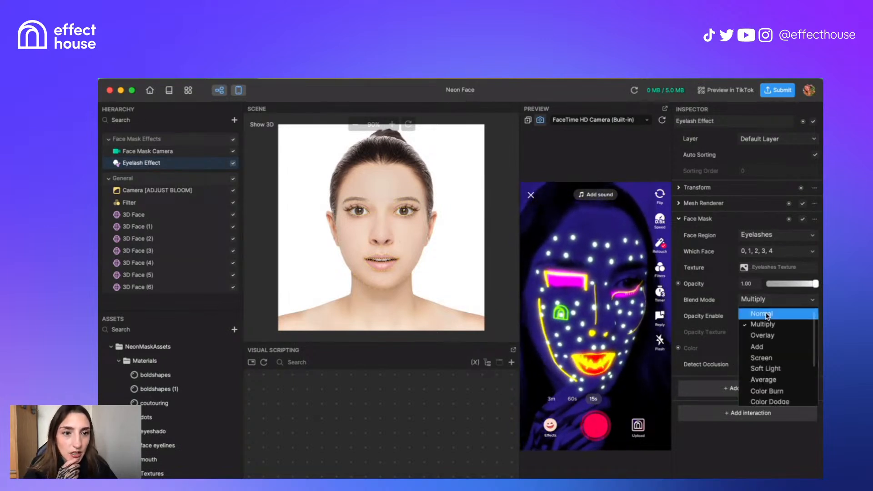
left_click(764, 313)
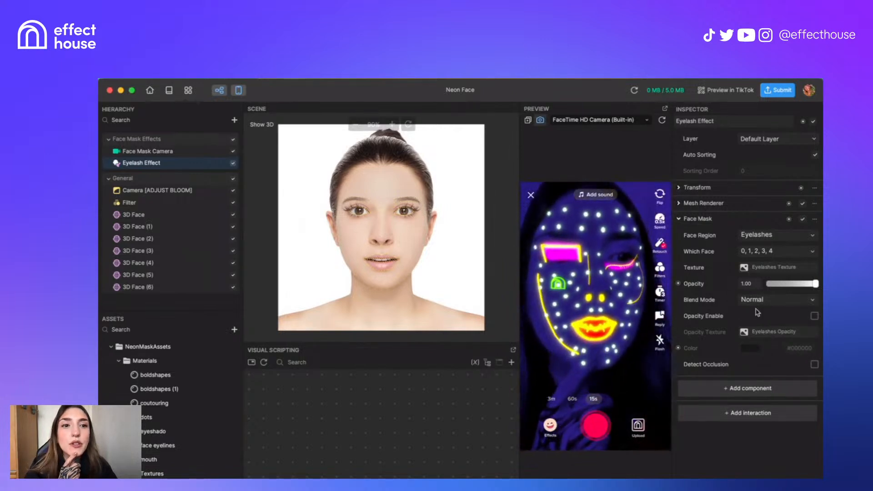
left_click(757, 236)
left_click(757, 236)
- Move the Face Mask Effects group below the General group and set the Eyelash Effect's blend mode to Add
left_click_drag(155, 141, 168, 307)
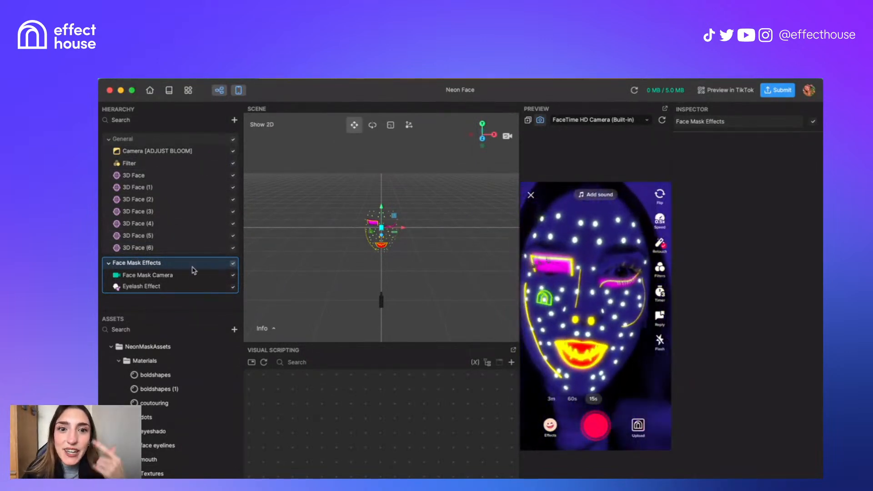
left_click(195, 286)
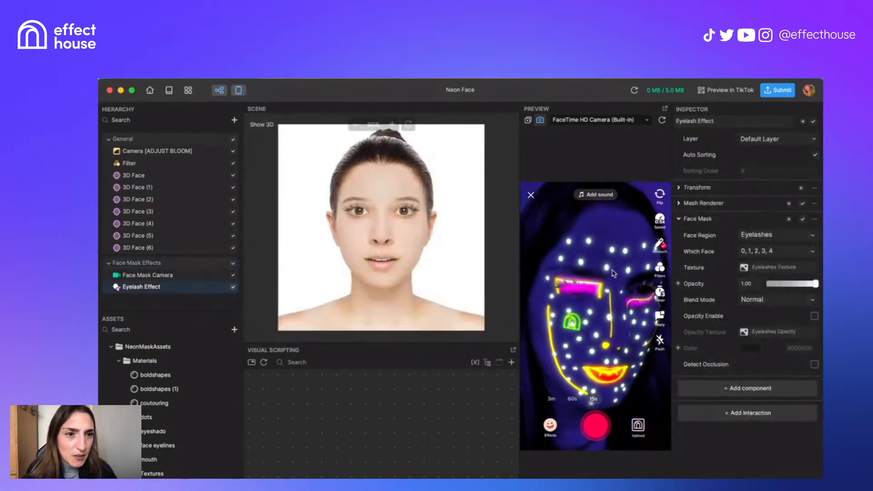
left_click(760, 303)
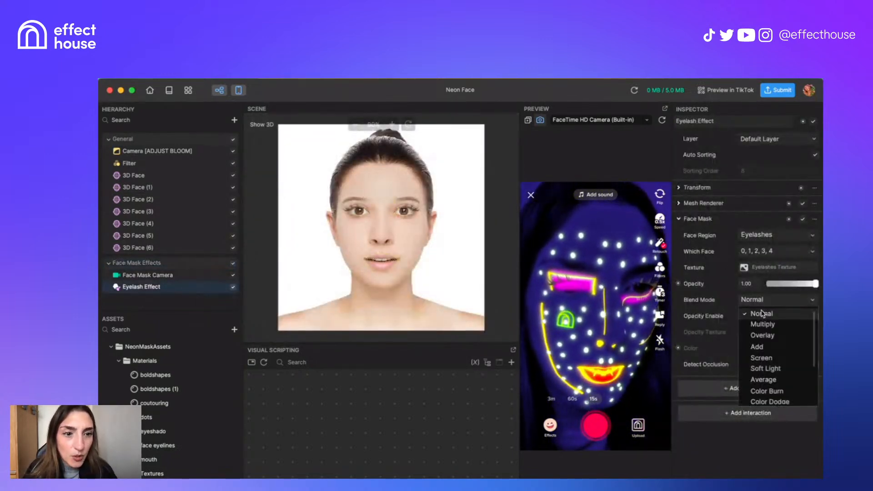
left_click(763, 347)
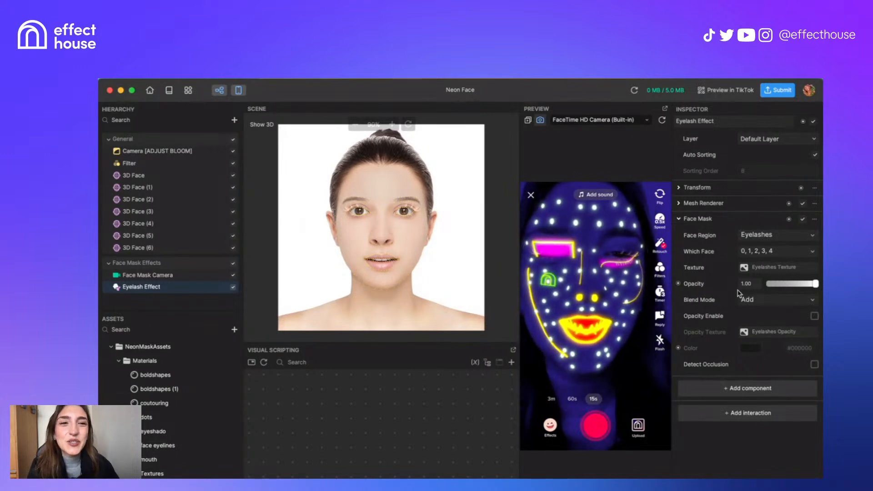
- Set the Bloom threshold of Camera [ADJUST BLOOM] to 0.10 and its diffuse to 9.70
left_click(198, 213)
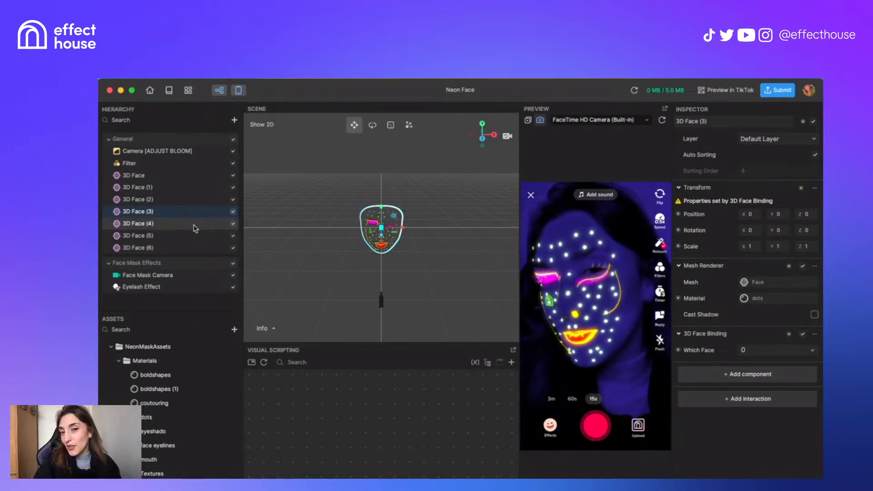
left_click(183, 151)
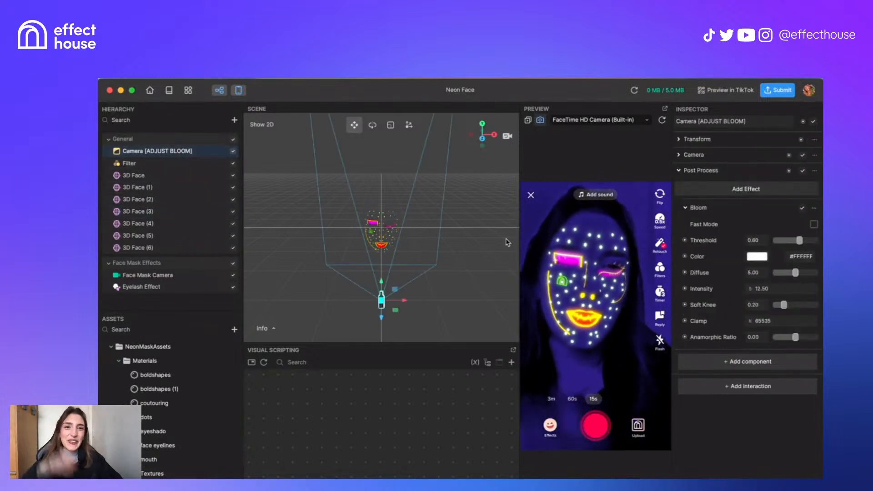
left_click_drag(799, 241, 779, 244)
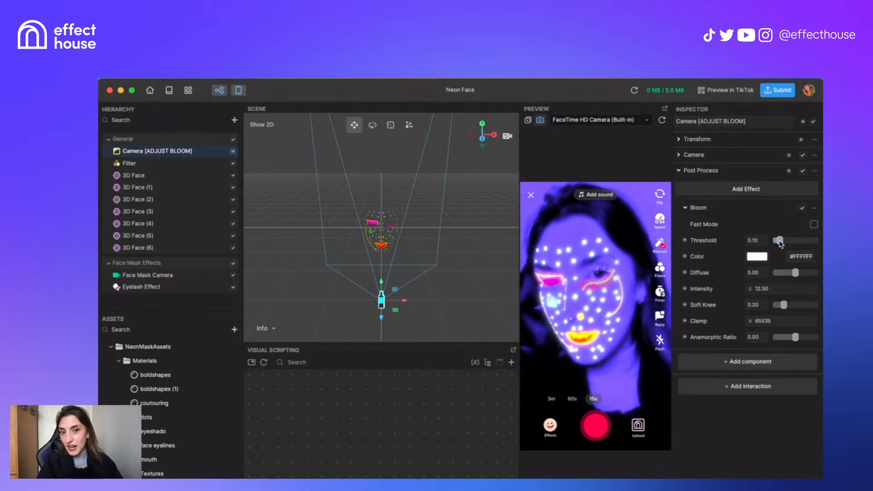
left_click_drag(795, 272, 816, 278)
left_click(809, 273)
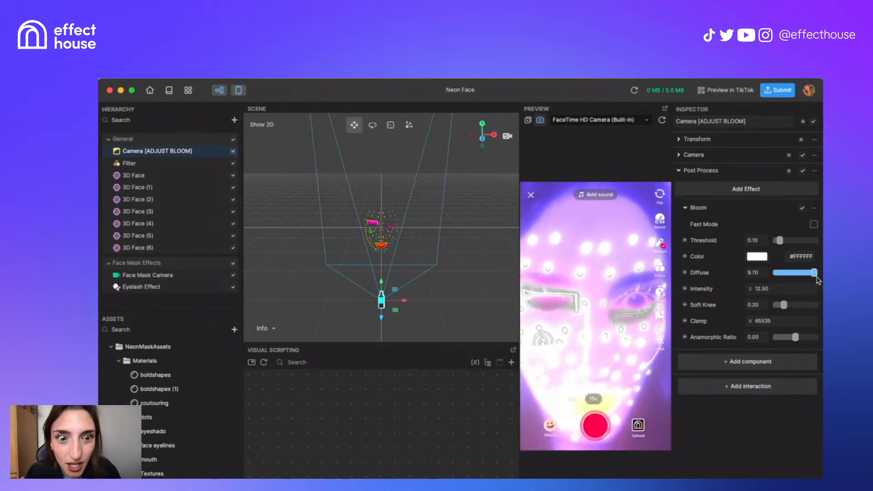
- Set the camera's Bloom diffuse to 5.00, soft knee to 0.10 and anamorphic ratio to 0.60
left_click_drag(814, 273, 730, 313)
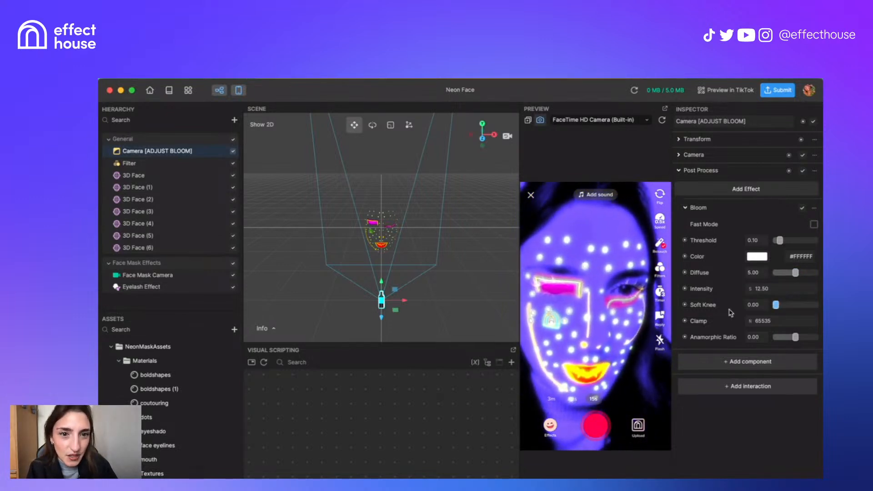
left_click(776, 337)
left_click_drag(778, 338, 807, 337)
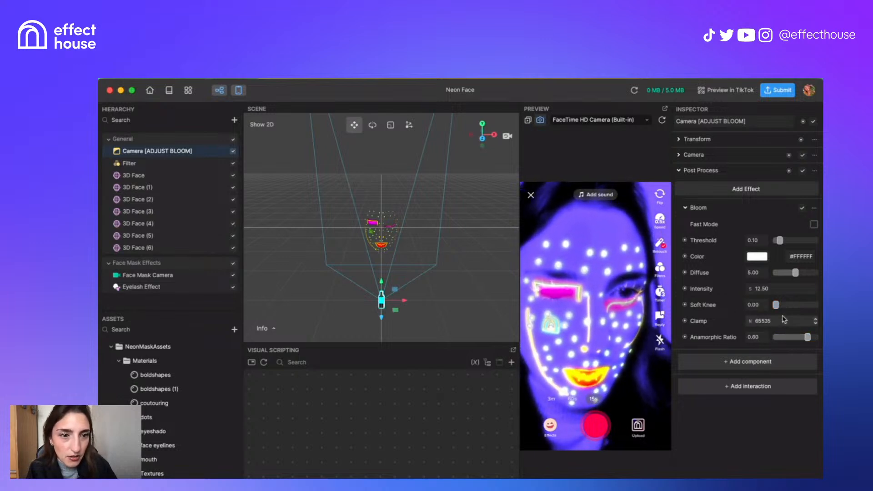
left_click(779, 304)
- Lower the camera's Bloom diffuse to 0.40 and its threshold to 0.00
left_click_drag(795, 273, 778, 274)
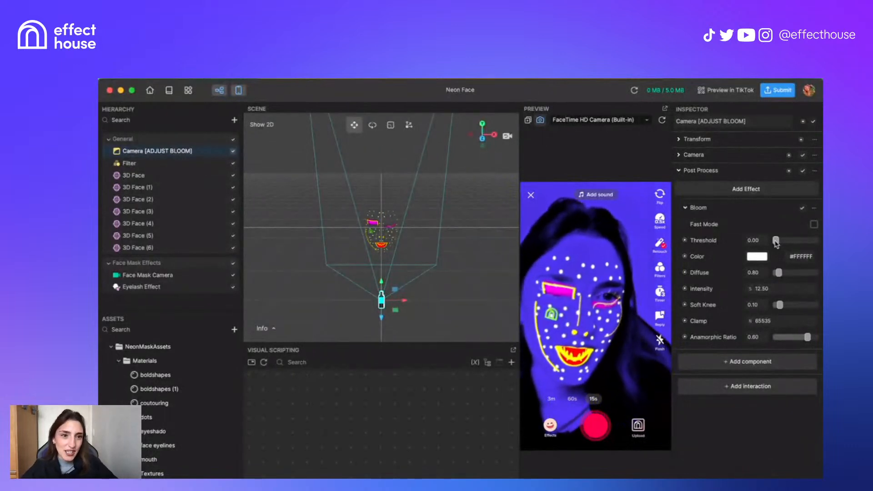
left_click_drag(780, 242, 786, 242)
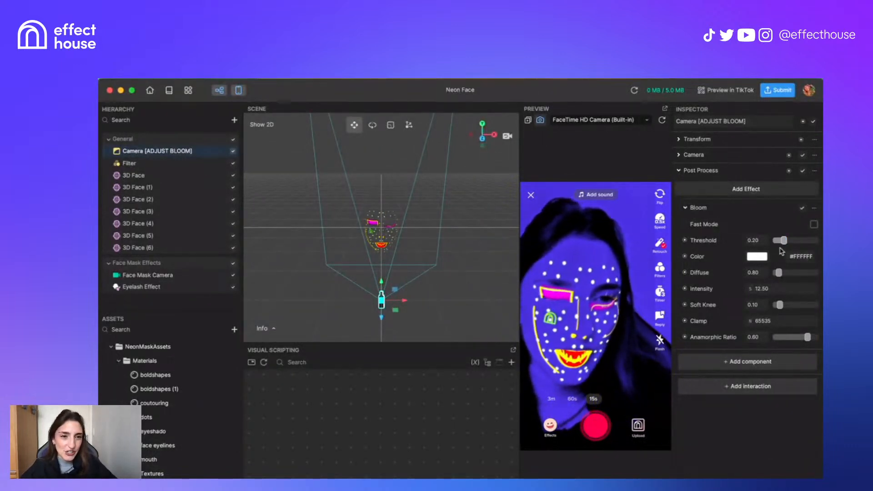
left_click_drag(779, 273, 776, 275)
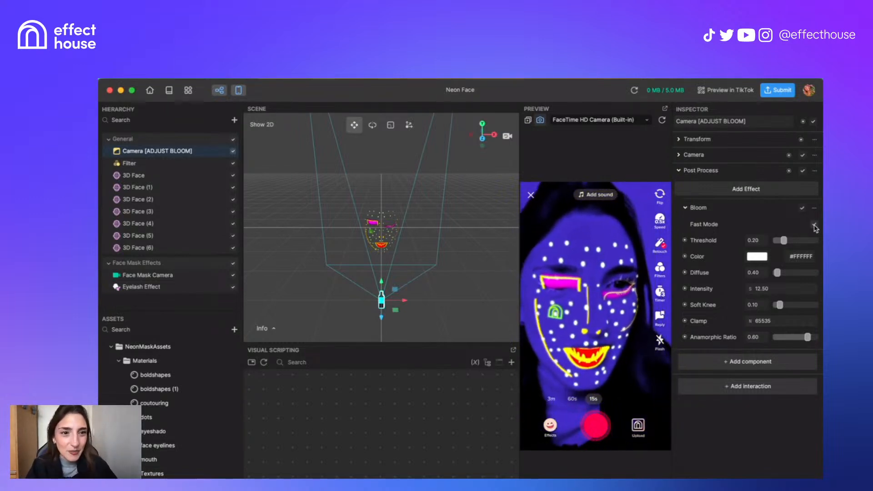
left_click_drag(783, 244, 775, 242)
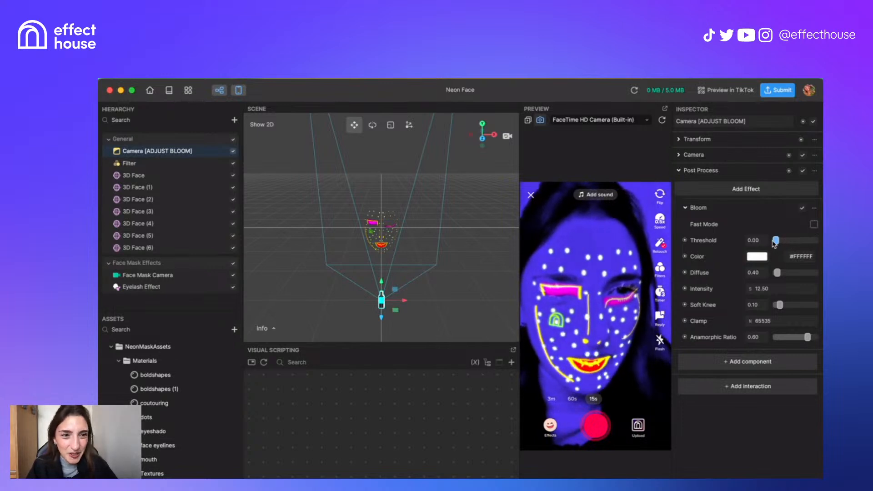
- Try different Bloom diffuse values on the camera, ending at 1.40
mouse_move(785, 273)
left_mouse_down()
mouse_move(796, 276)
mouse_move(785, 275)
left_mouse_up()
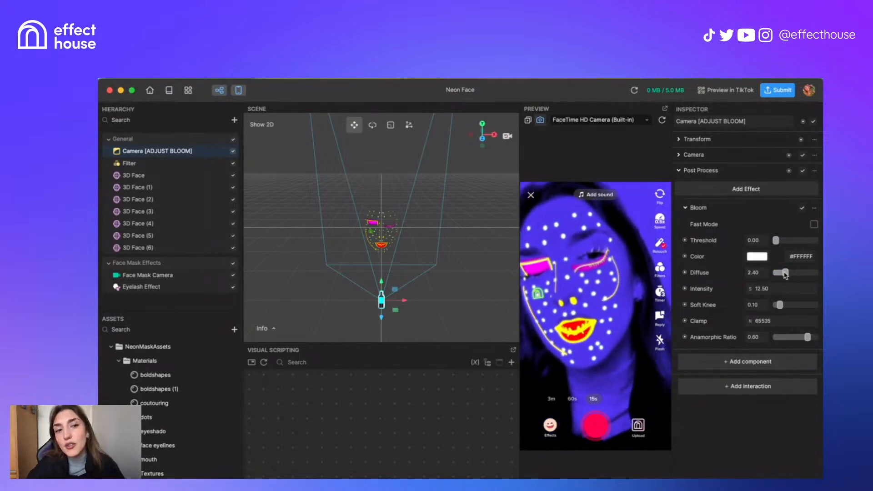
left_click(798, 274)
left_click_drag(792, 278, 779, 275)
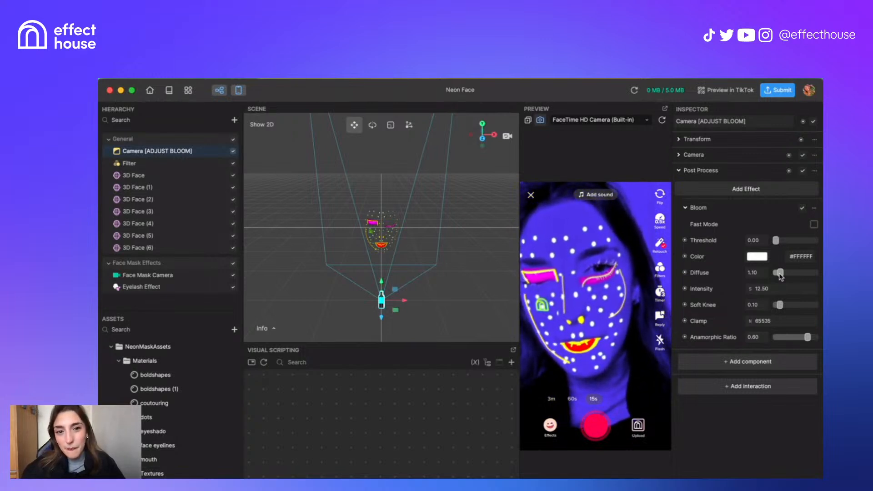
left_click_drag(781, 276, 781, 275)
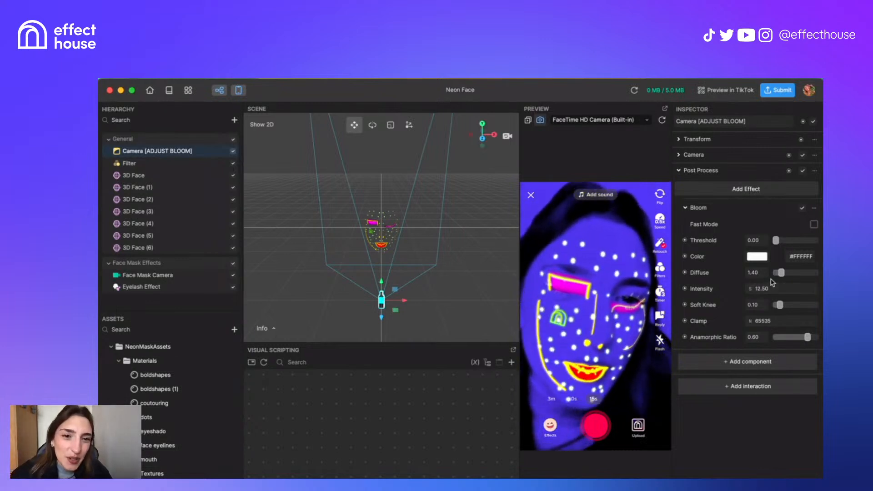
- Set the camera's Bloom threshold to 1.00 and its diffuse to 0.00
left_click_drag(776, 241, 818, 247)
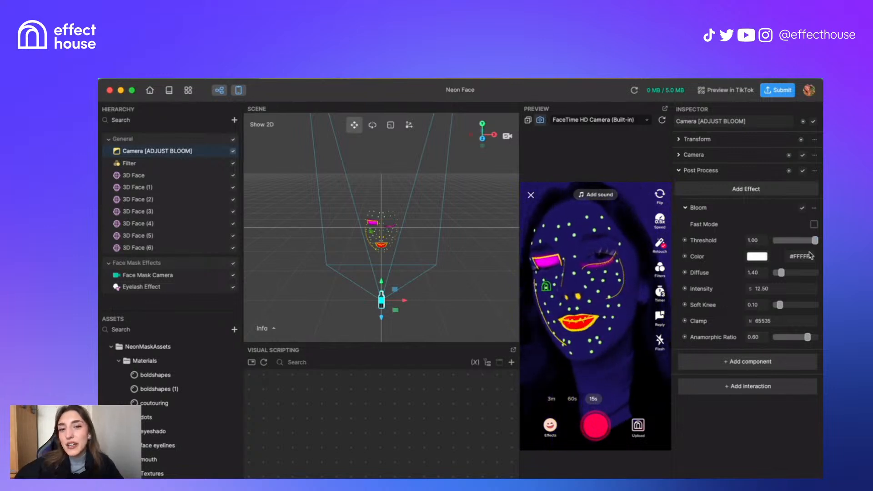
left_click(779, 273)
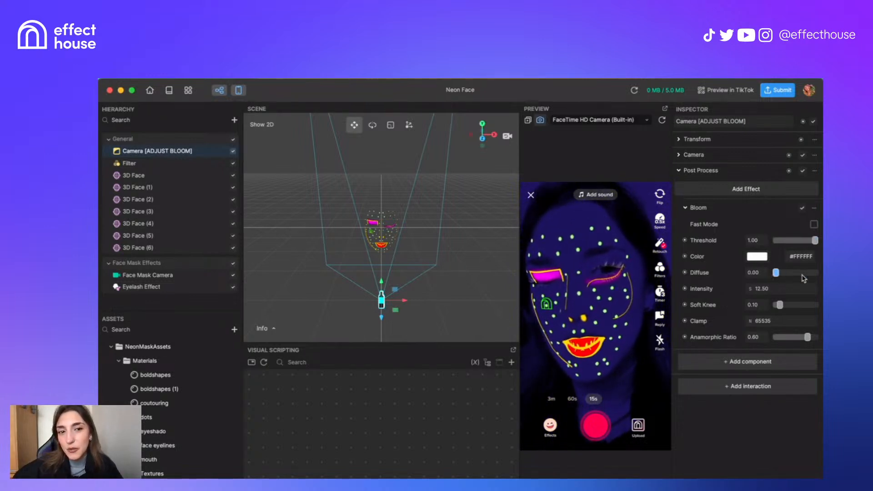
- Set the camera's Bloom soft knee to 0.00 and lower the Filter object's intensity to 0.80
left_click_drag(780, 305, 768, 308)
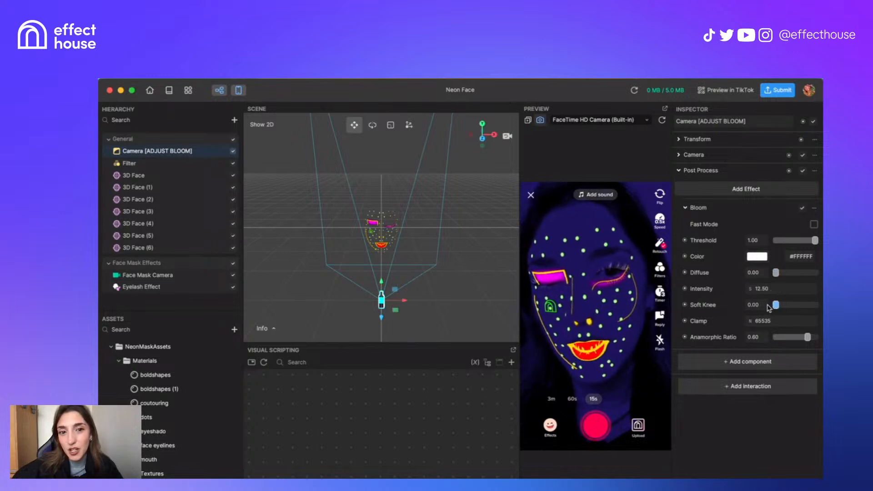
left_click(175, 167)
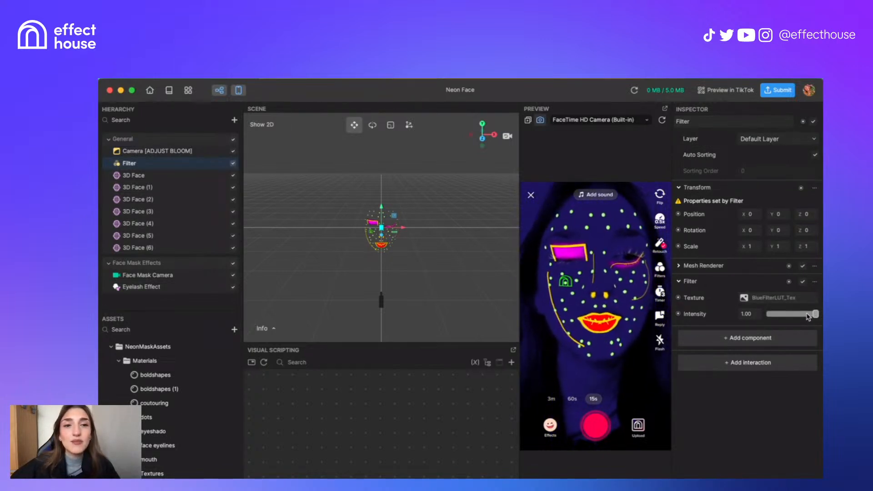
left_click_drag(811, 317, 806, 315)
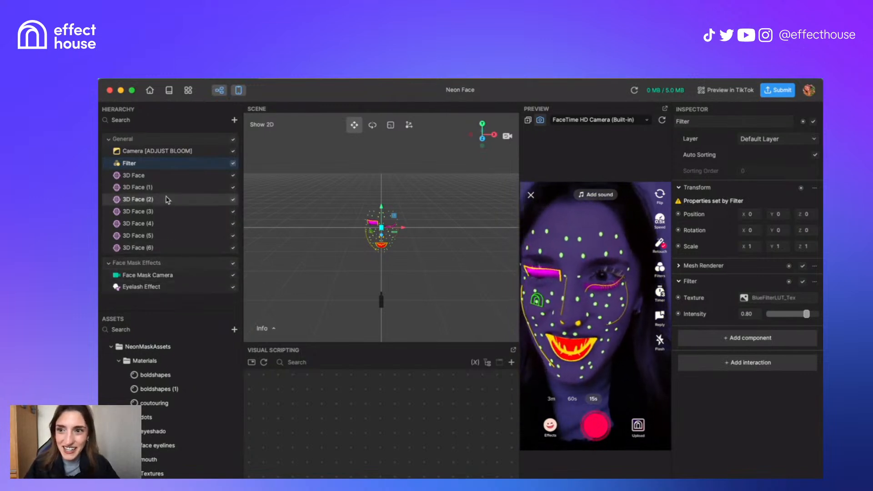
- Set the camera's Bloom soft knee to 0.30 and its diffuse to 2.40
left_click(175, 152)
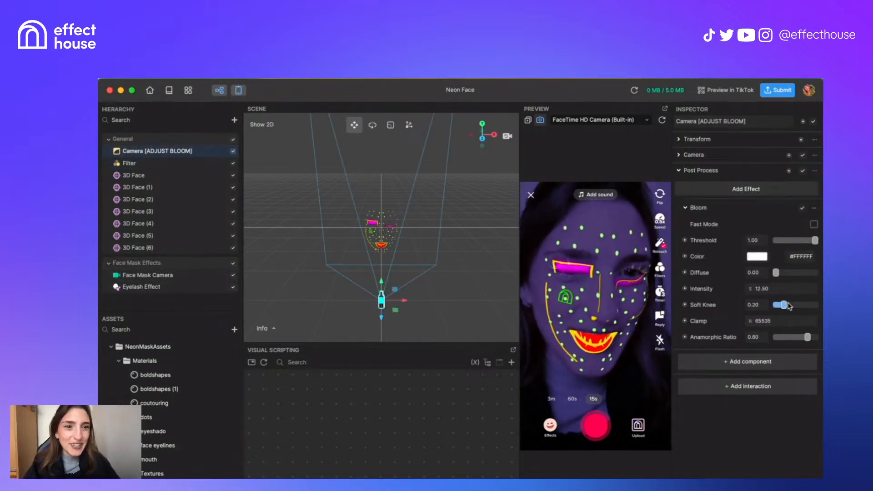
left_click(788, 305)
left_click(785, 273)
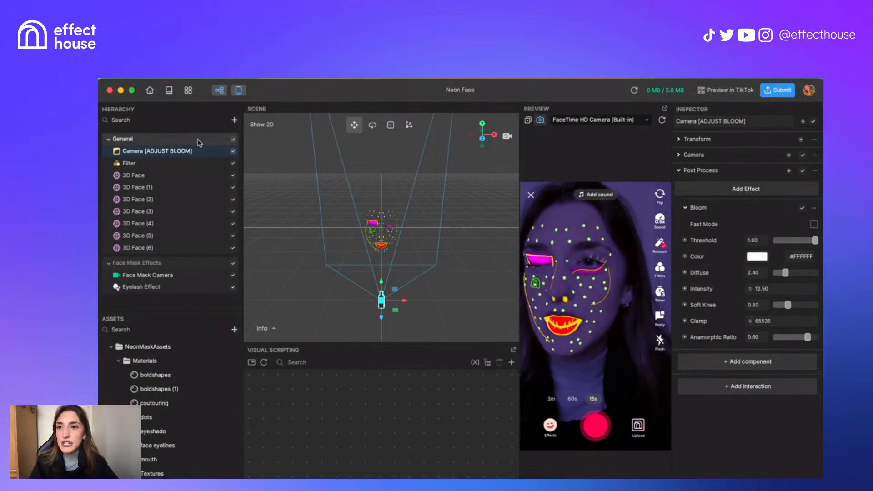
- Add a Portrait Segmentation object to the scene
left_click(234, 120)
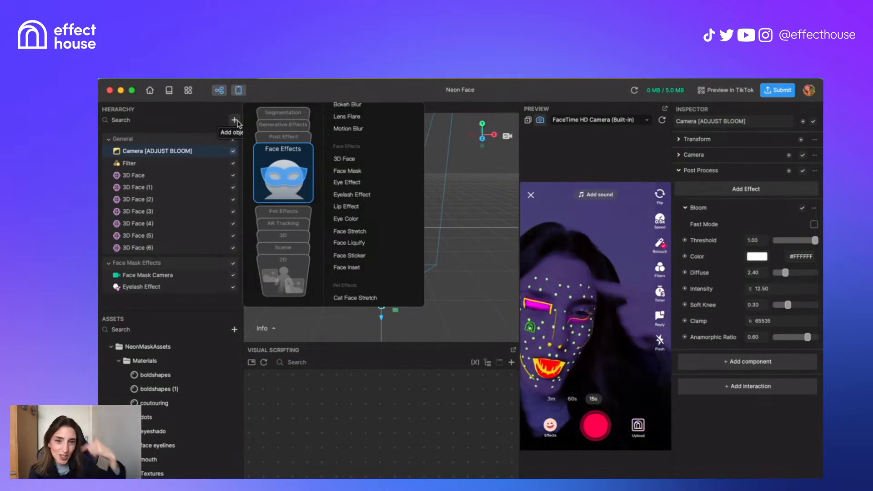
left_click(307, 137)
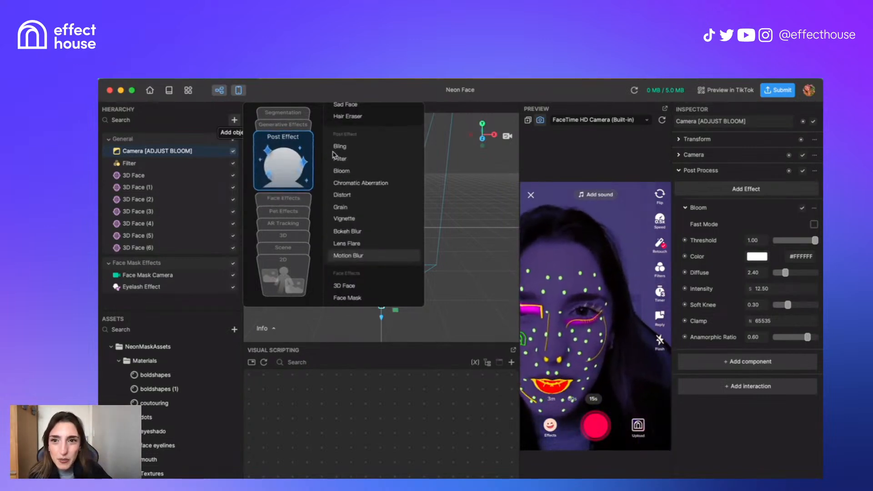
left_click(299, 113)
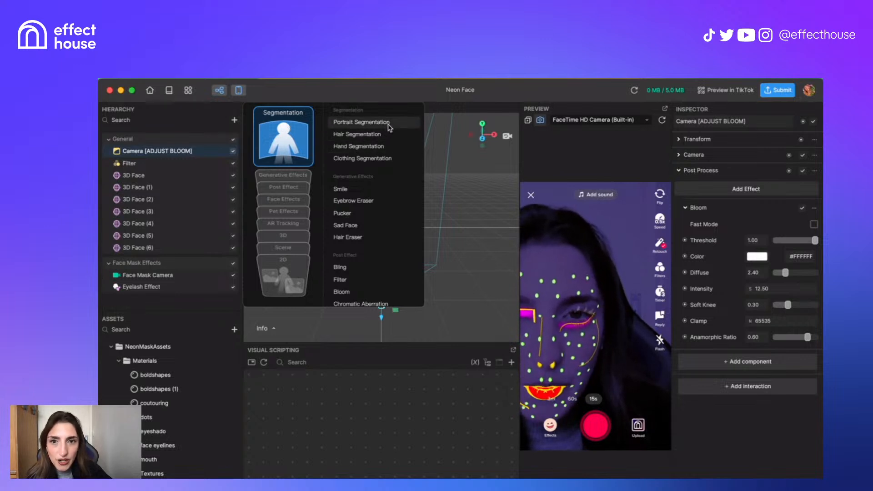
left_click(361, 122)
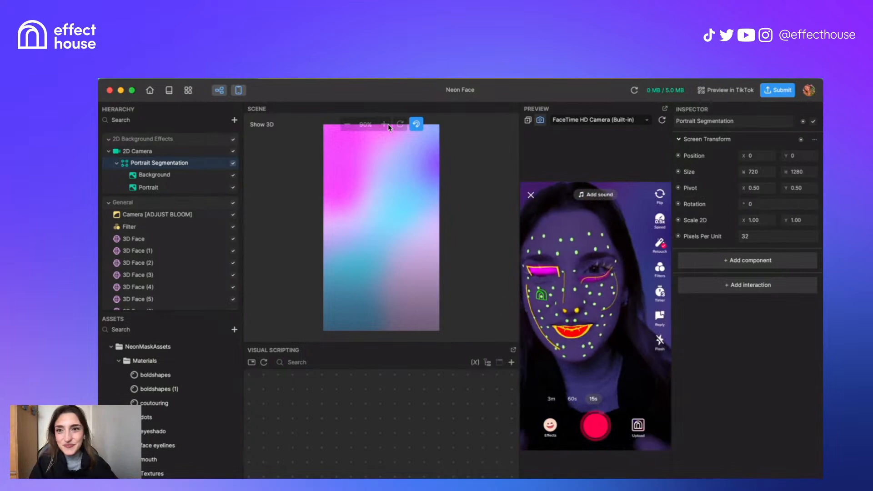
- Preview candidate dot images on the computer and import assets_0008_dots-back.png into the project's assets
left_click(234, 330)
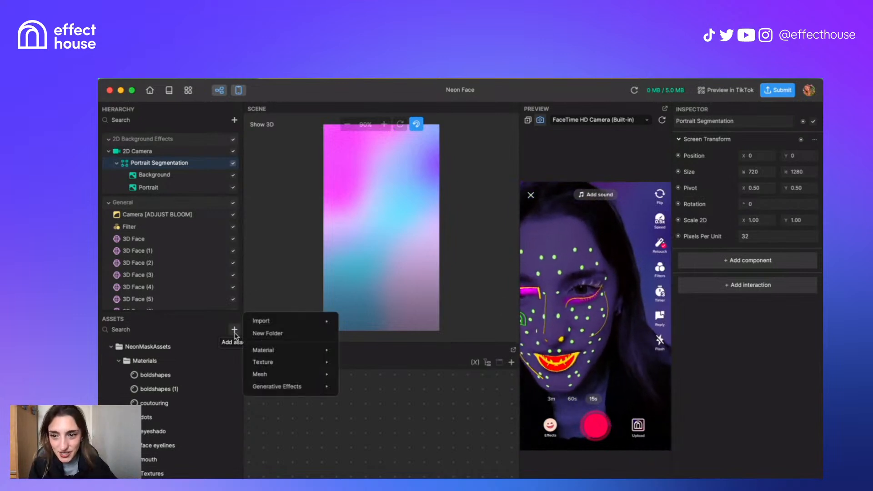
mouse_move(309, 323)
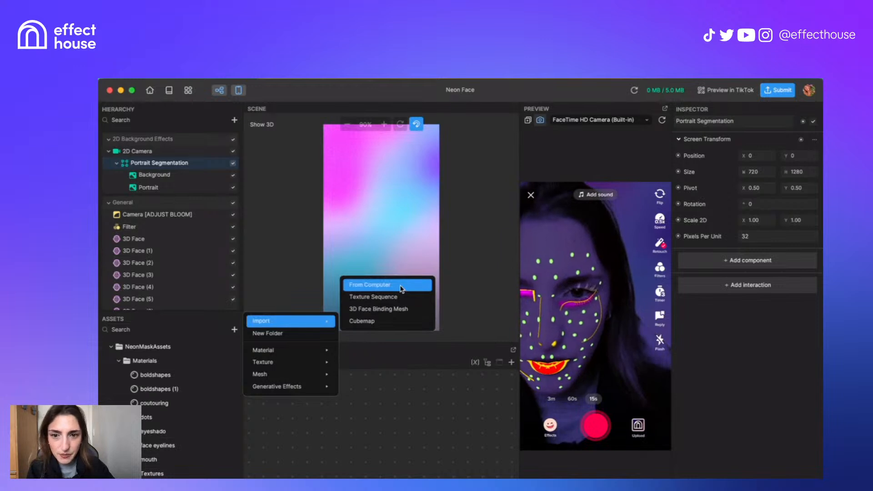
left_click(371, 285)
scroll(402, 287, "down", 10)
scroll(401, 287, "up", 4)
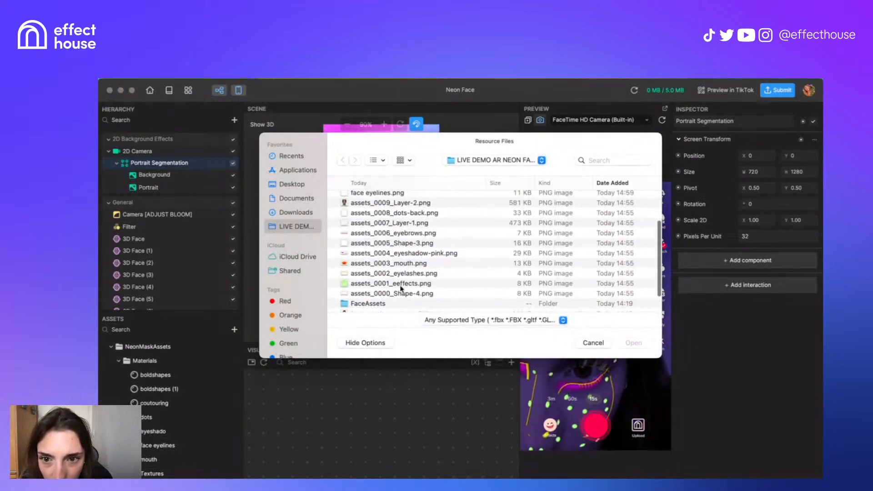
scroll(401, 288, "up", 2)
left_click(380, 260)
key("space")
key("space")
scroll(380, 260, "up", 2)
left_click(375, 251)
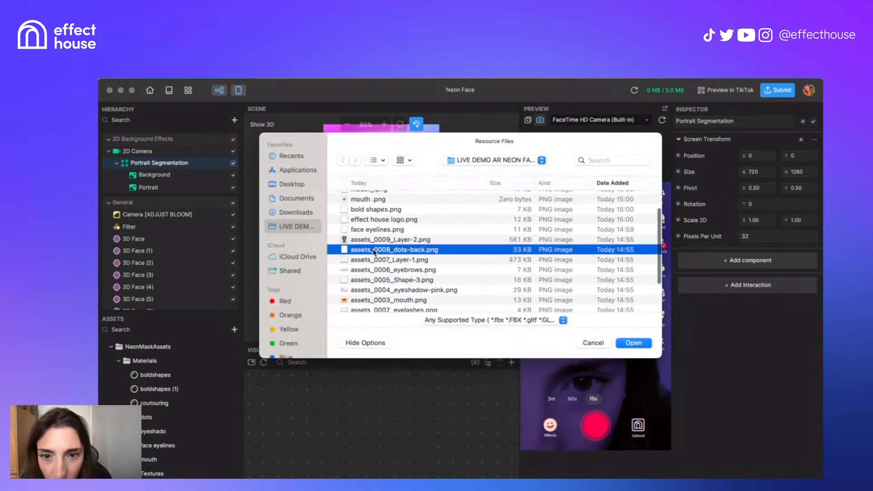
key("space")
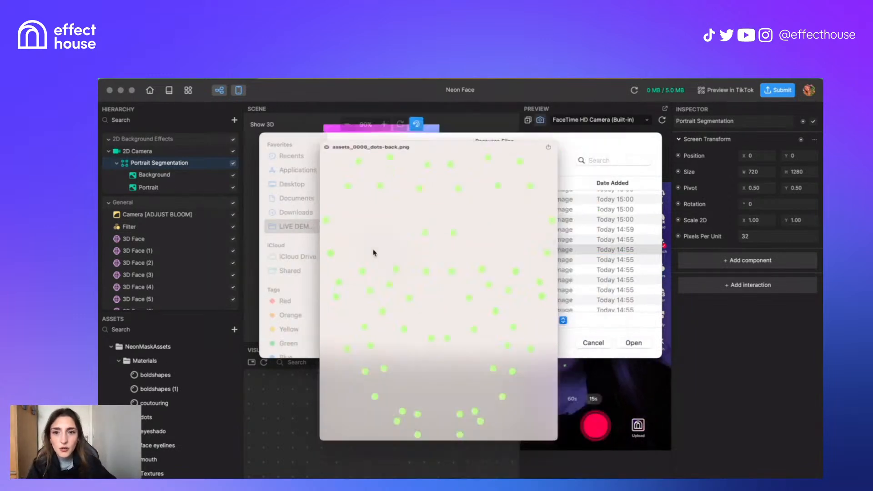
key("space")
double_click(376, 250)
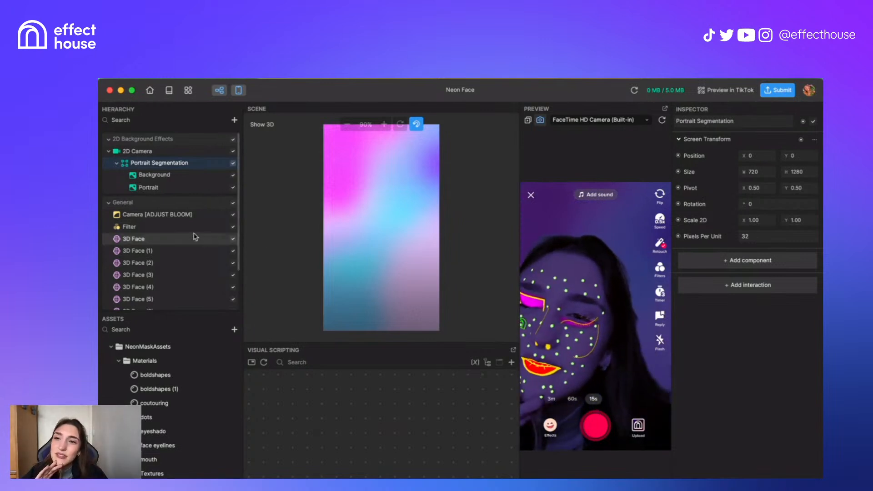
- Assign the assets_0008_dots-back texture to the Background image under Portrait Segmentation
left_click(173, 180)
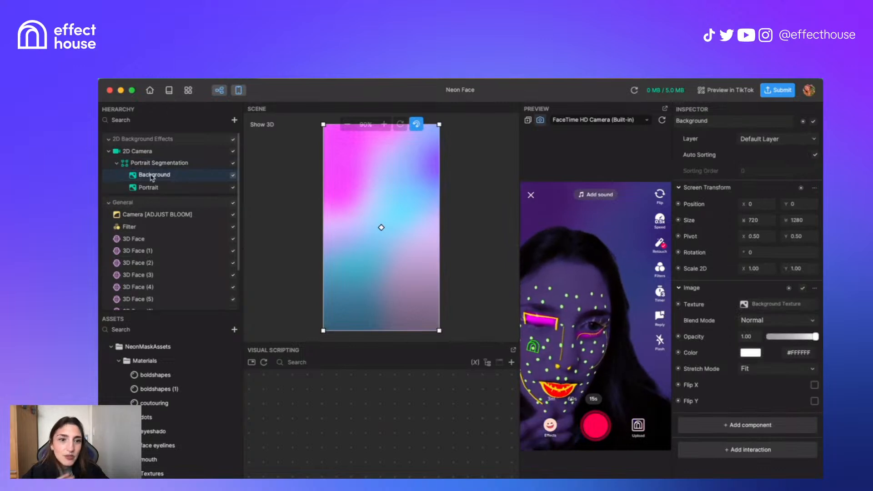
left_click(794, 305)
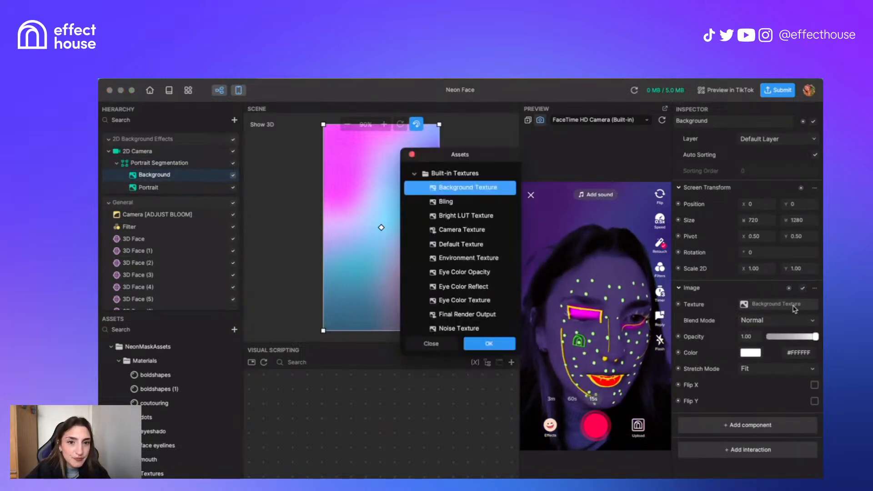
scroll(500, 286, "down", 10)
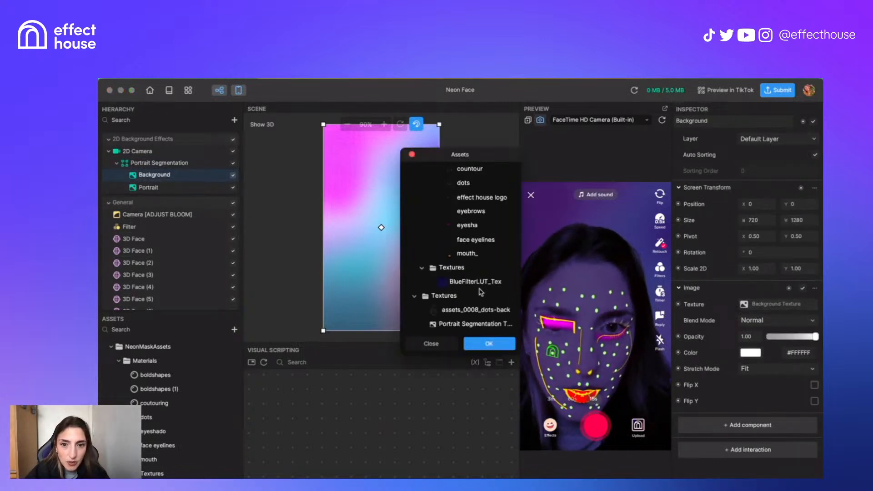
left_click(477, 311)
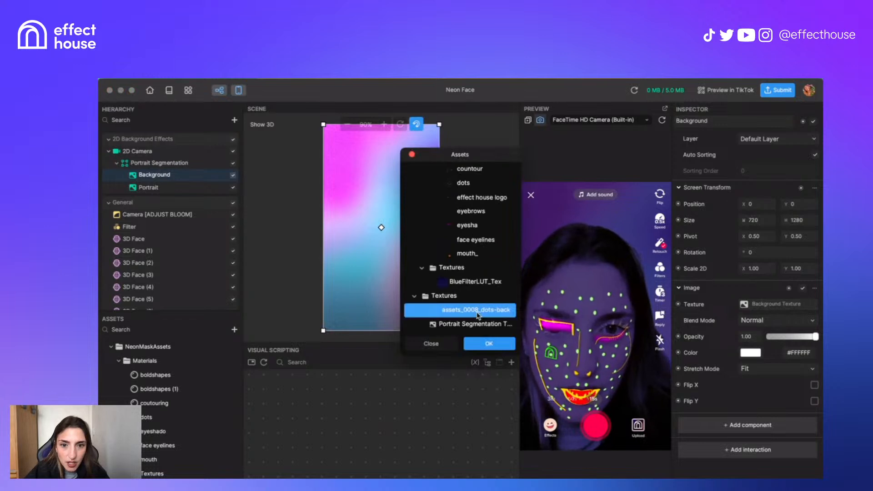
left_click(486, 344)
left_click(487, 344)
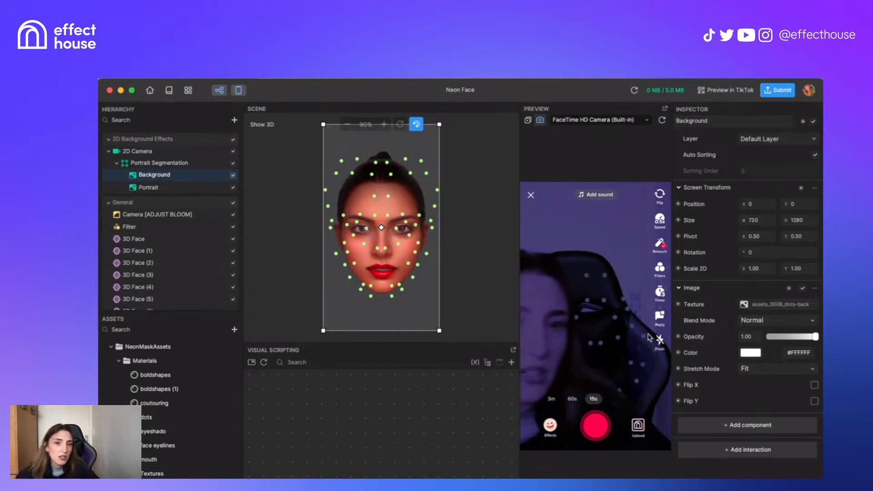
- Try the Lighten blend mode on the Background image and settle on Hard Light
left_click(760, 321)
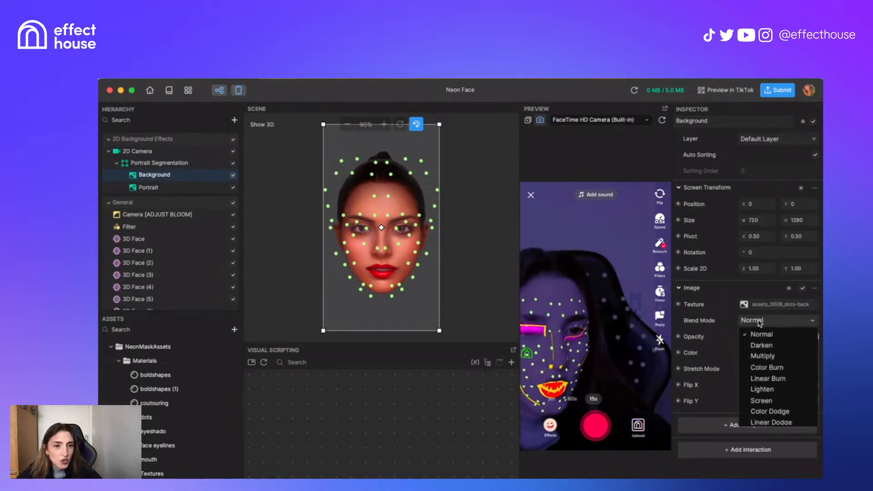
left_click(771, 390)
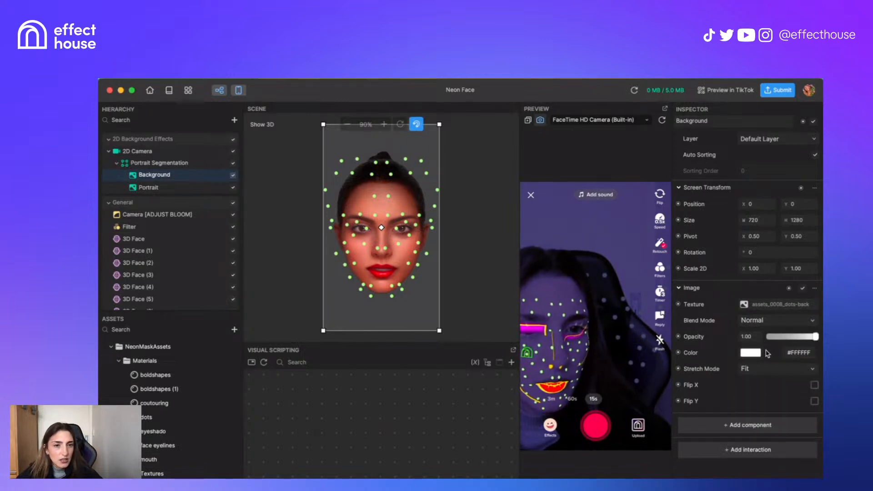
left_click(766, 324)
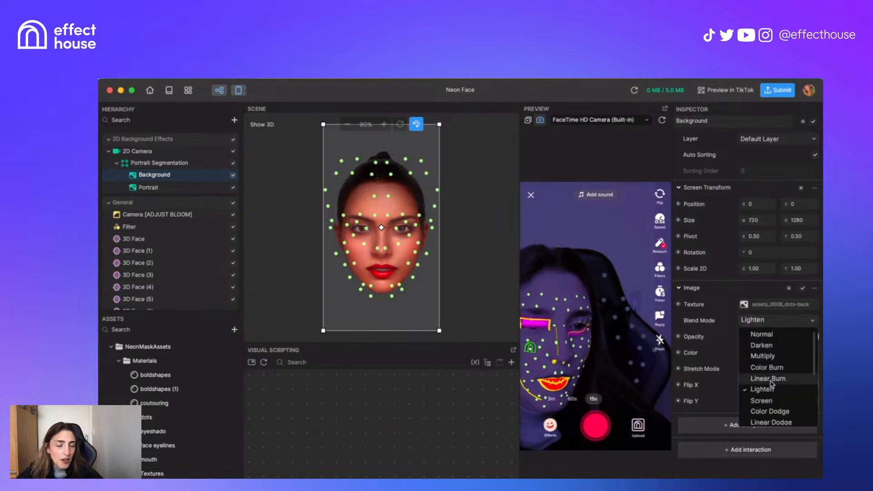
scroll(773, 385, "down", 3)
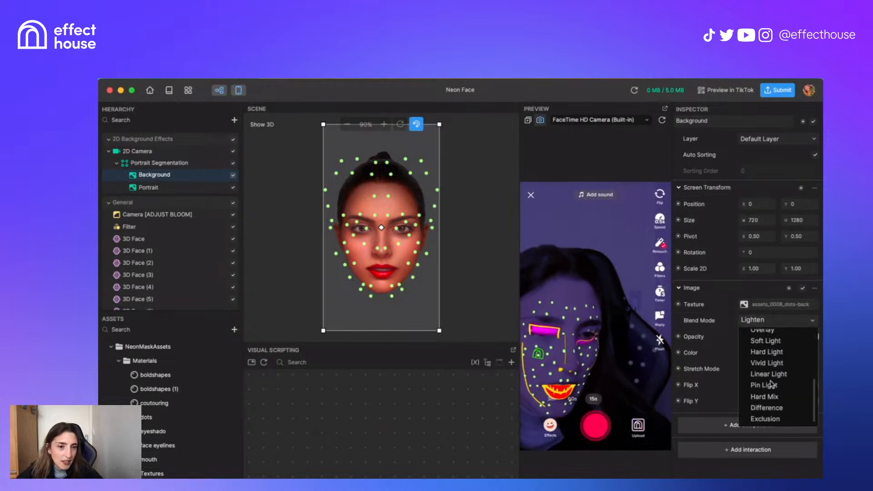
left_click(773, 355)
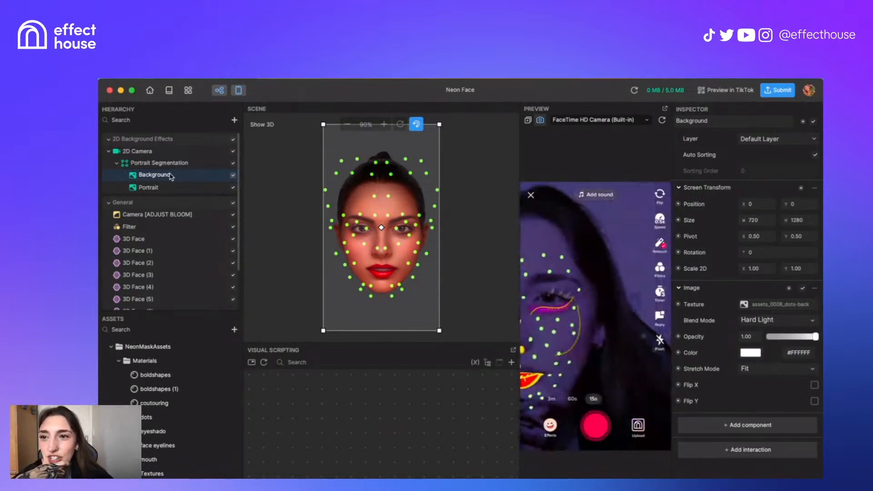
- Try placing the 2D Background Effects group below General, and return it above General
scroll(171, 175, "down", 2)
scroll(168, 173, "up", 2)
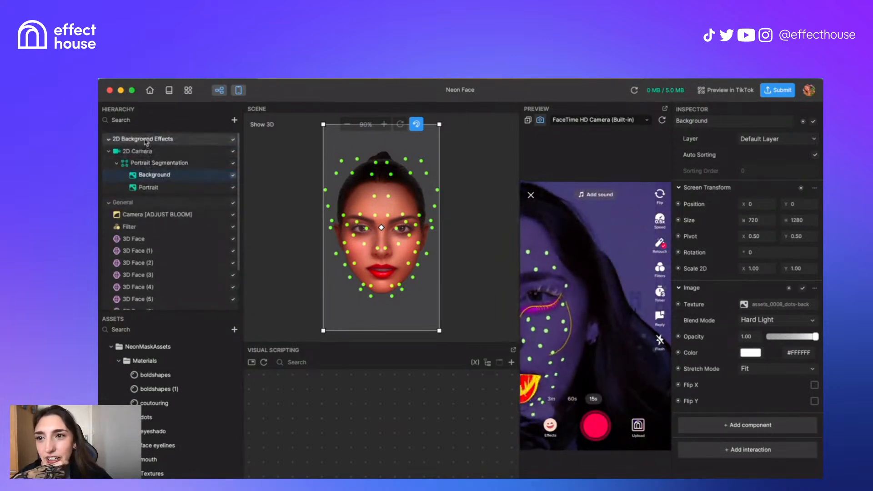
mouse_move(145, 142)
left_mouse_down()
mouse_move(159, 322)
mouse_move(150, 144)
left_mouse_up()
scroll(150, 145, "down", 2)
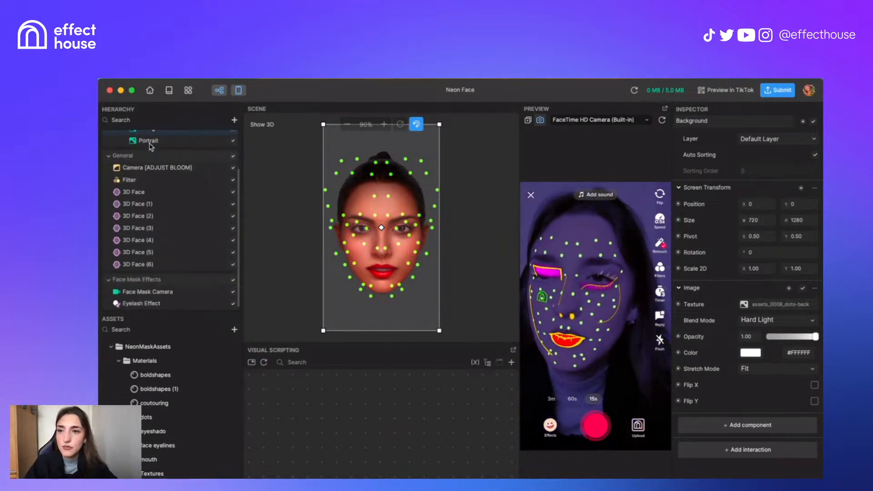
left_click(109, 155)
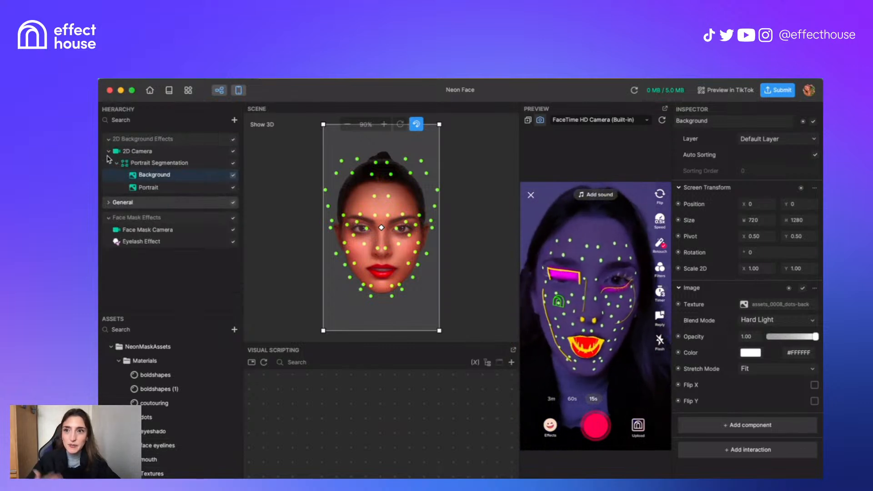
left_click_drag(151, 178, 152, 215)
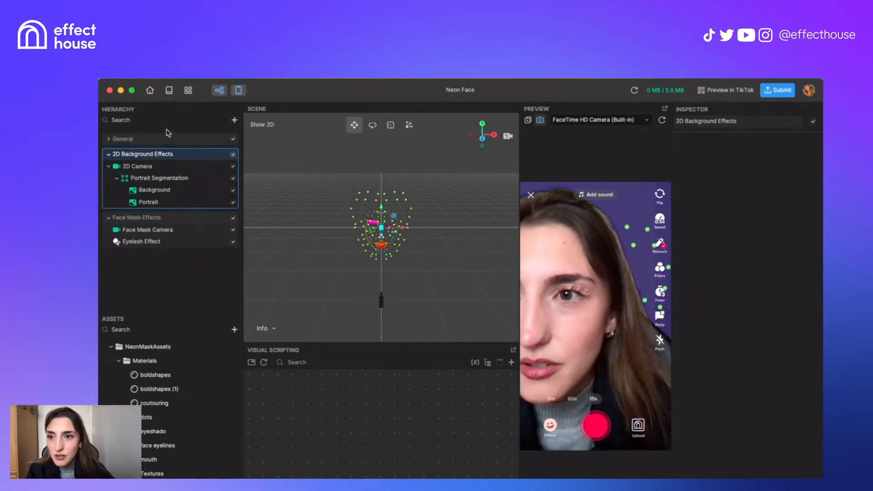
left_click_drag(166, 153, 179, 133)
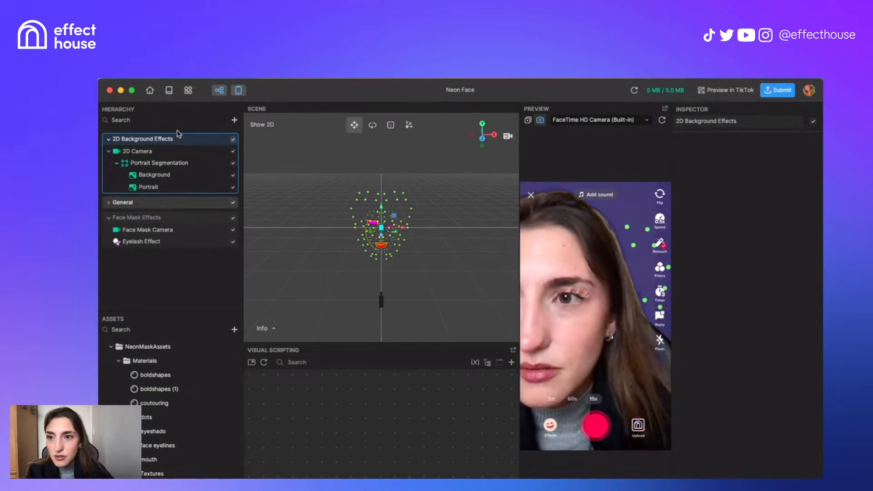
- Move the 2D Background Effects group below General and disable the whole group
left_click(108, 203)
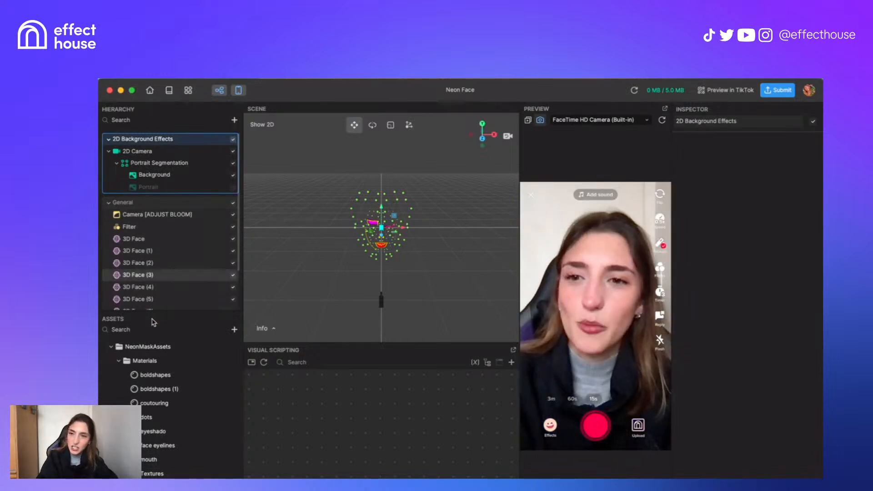
left_click(109, 202)
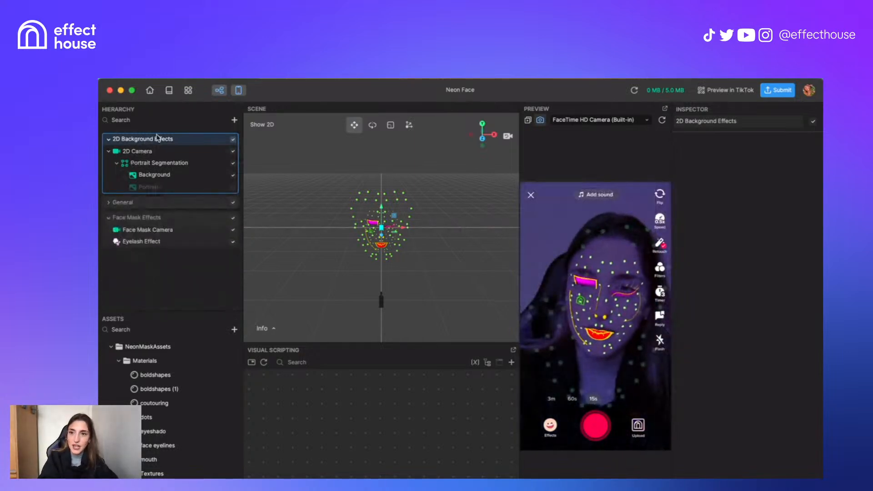
left_click_drag(156, 141, 156, 213)
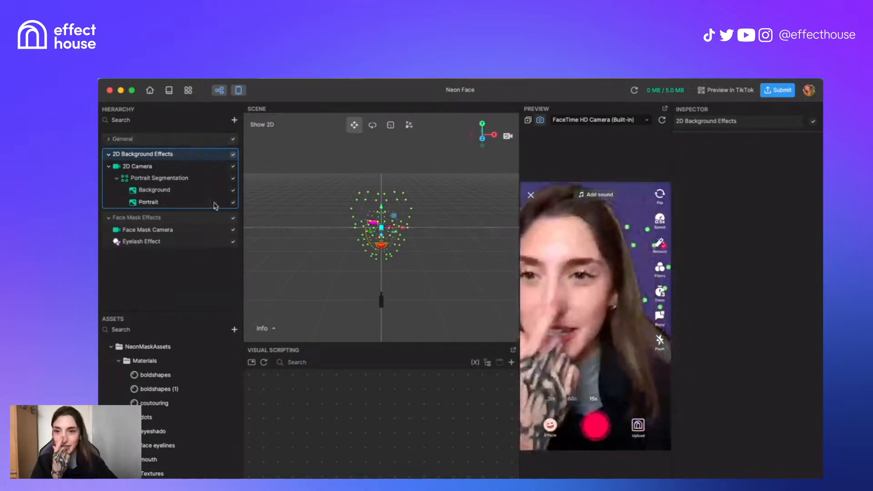
left_click(234, 154)
left_click(233, 155)
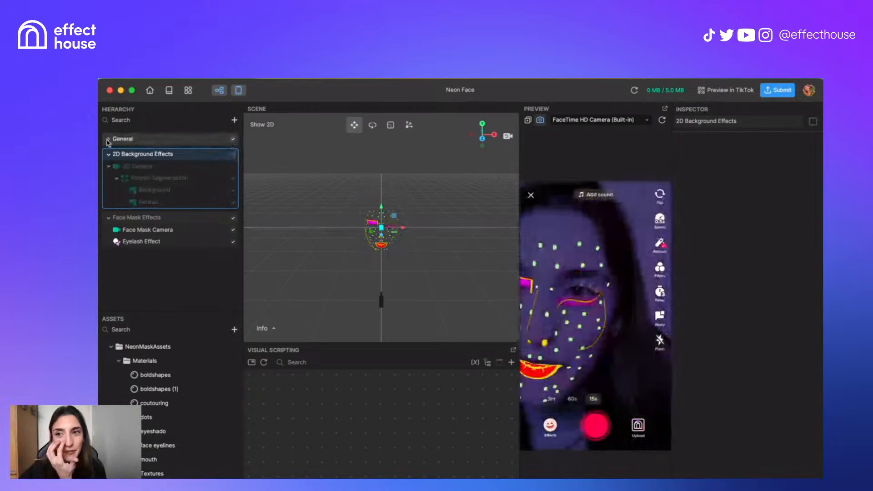
left_click(108, 139)
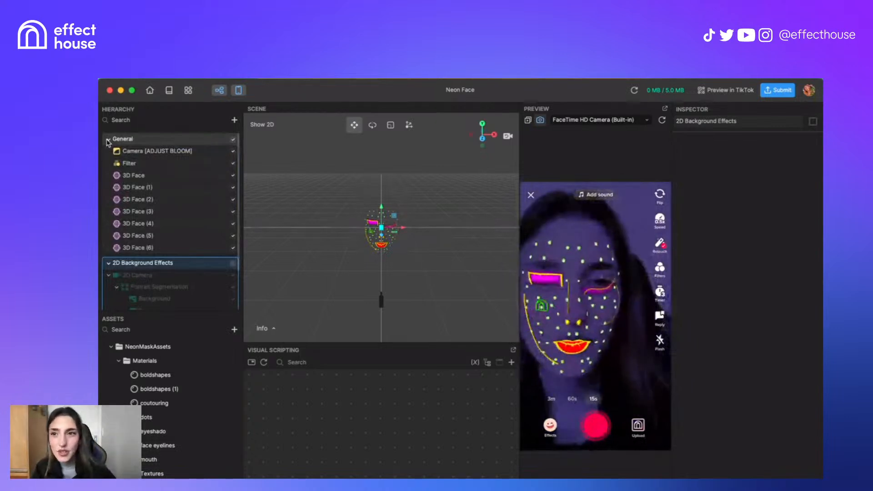
- Disable the 3D Face, 3D Face (1) and 3D Face (5) layers, and toggle 3D Face (4) off and back on
left_click(193, 203)
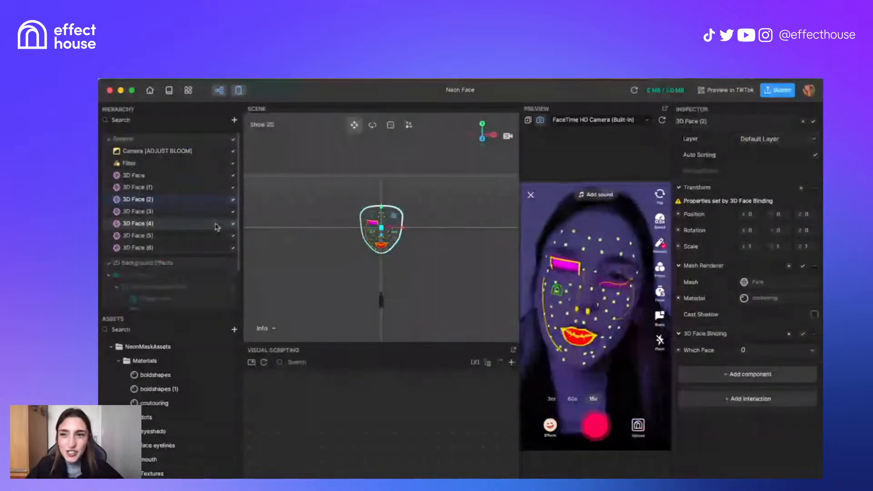
left_click(233, 224)
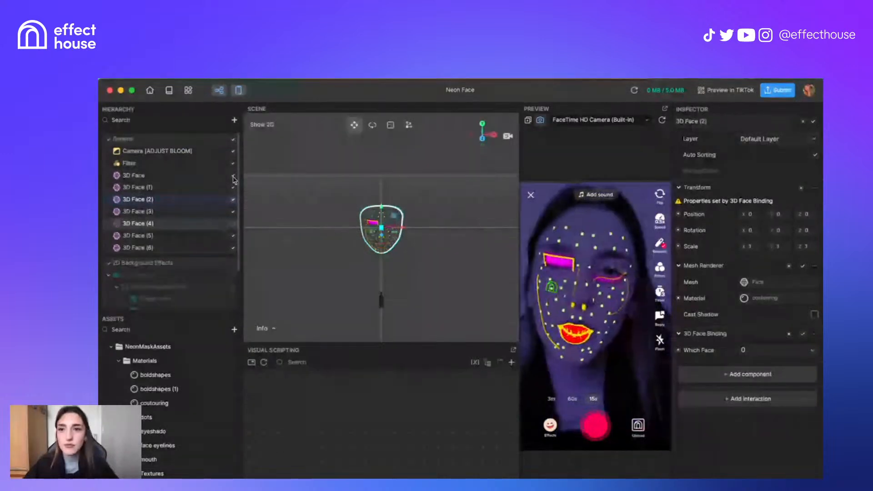
left_click(233, 176)
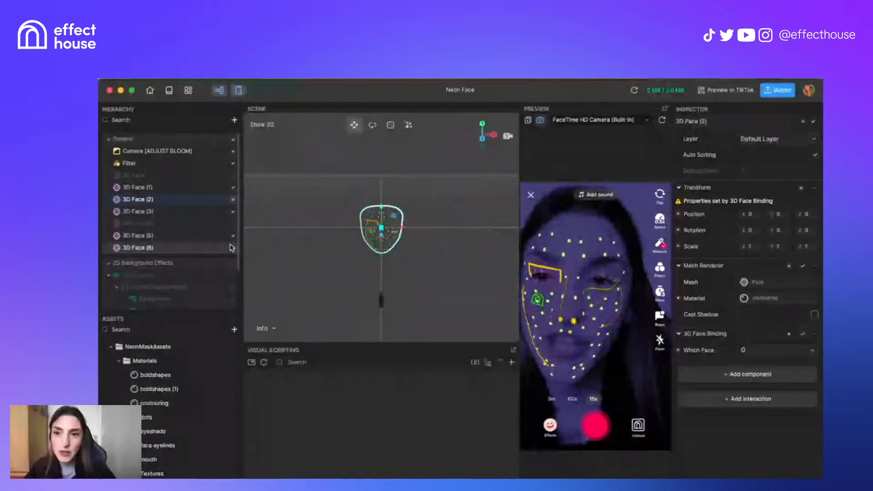
left_click(233, 224)
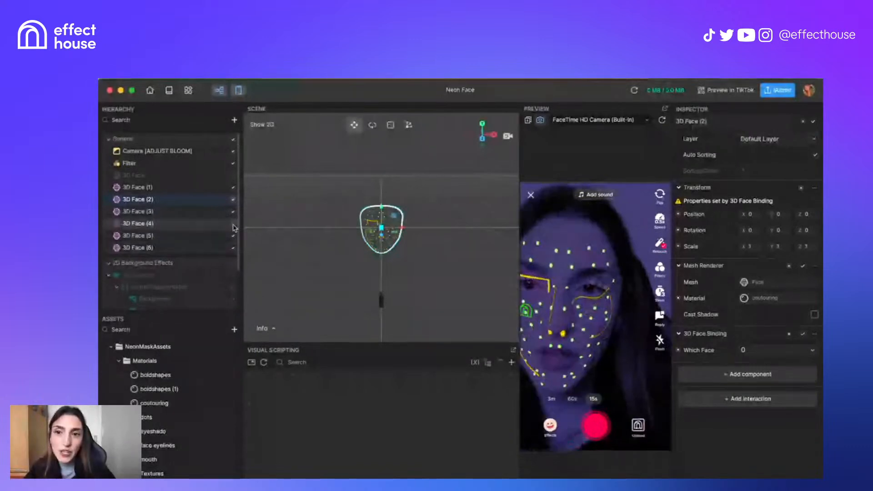
left_click(233, 224)
left_click(233, 223)
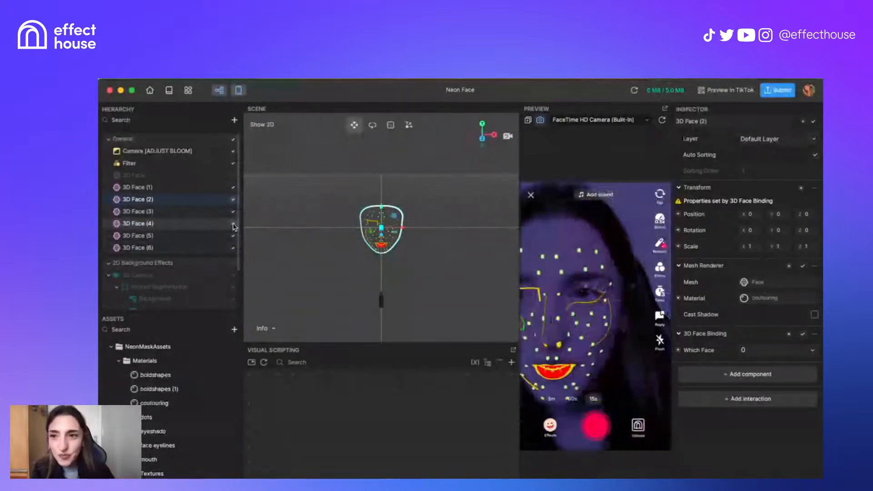
left_click(234, 189)
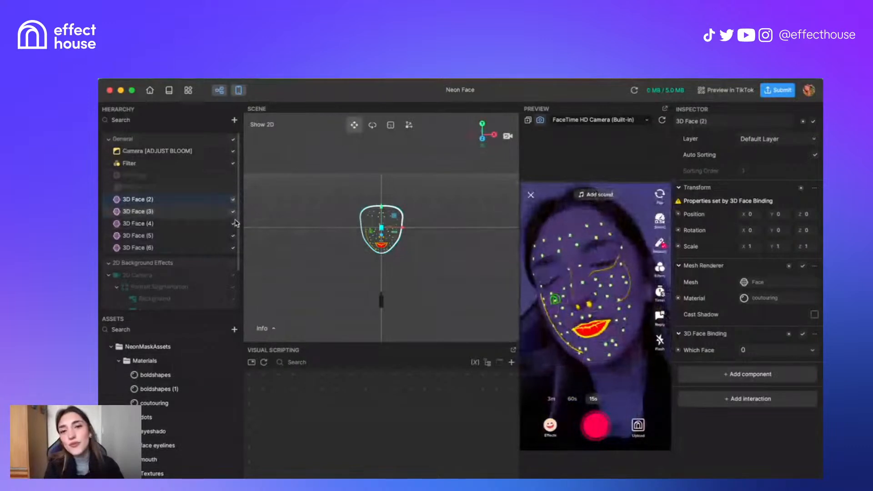
left_click(234, 236)
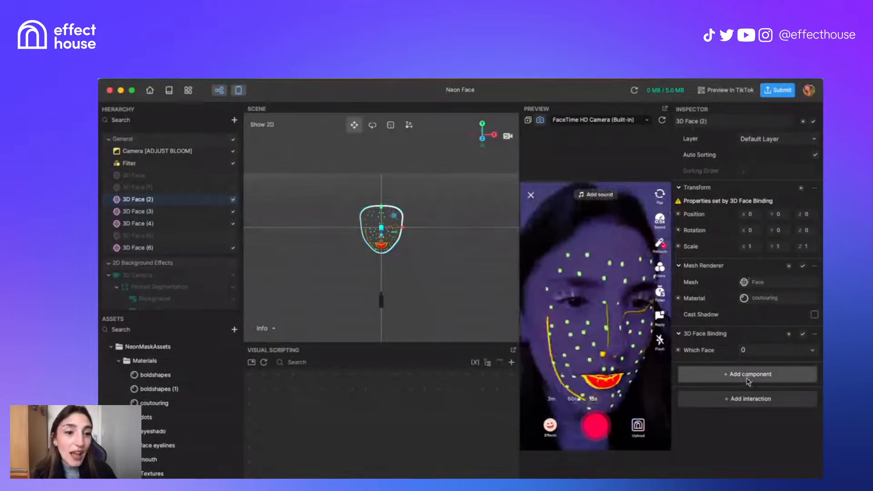
- Add a Tap Screen to Toggle Visibility interaction to 3D Face (2), and re-enable 3D Face (5), 3D Face (1) and 3D Face
left_click(778, 405)
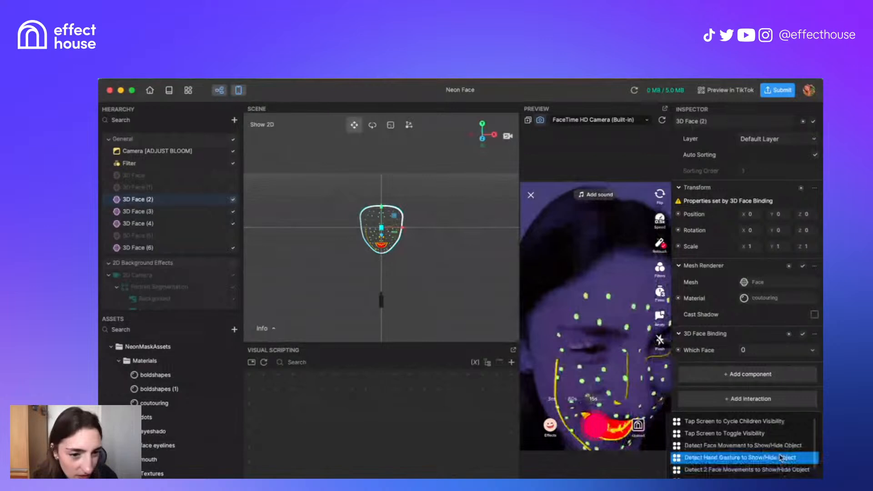
left_click(728, 434)
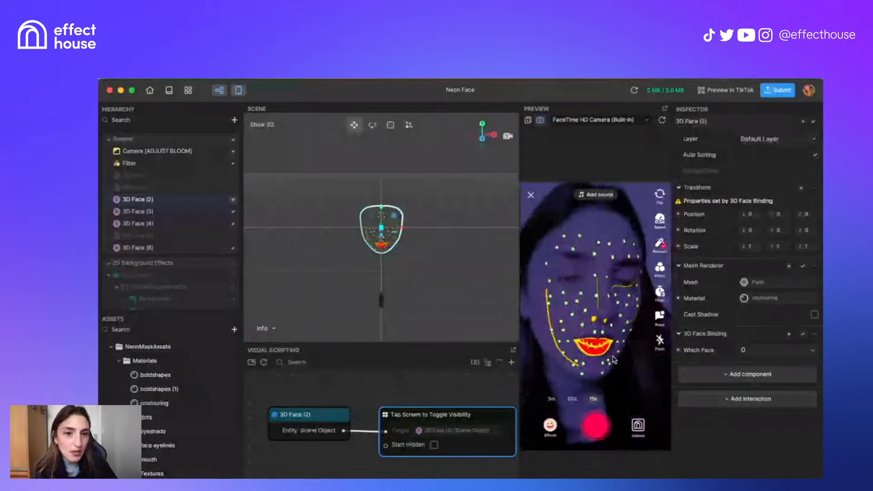
left_click(233, 236)
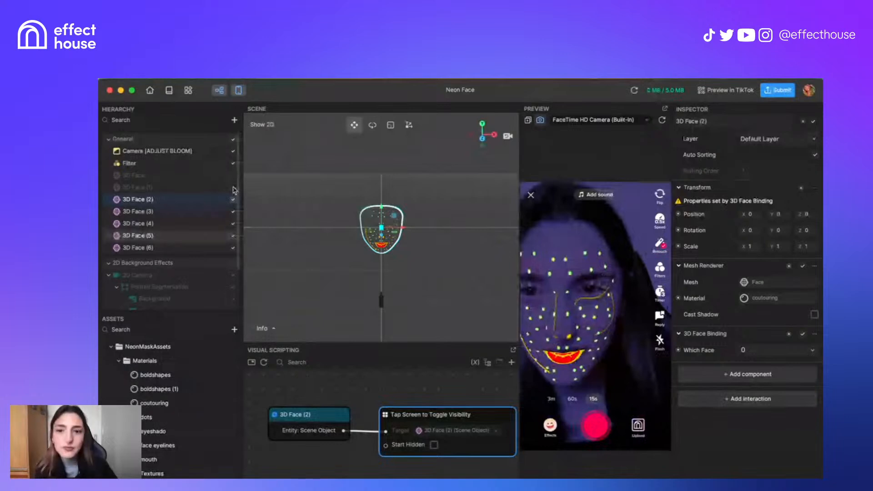
left_click(233, 187)
left_click(233, 175)
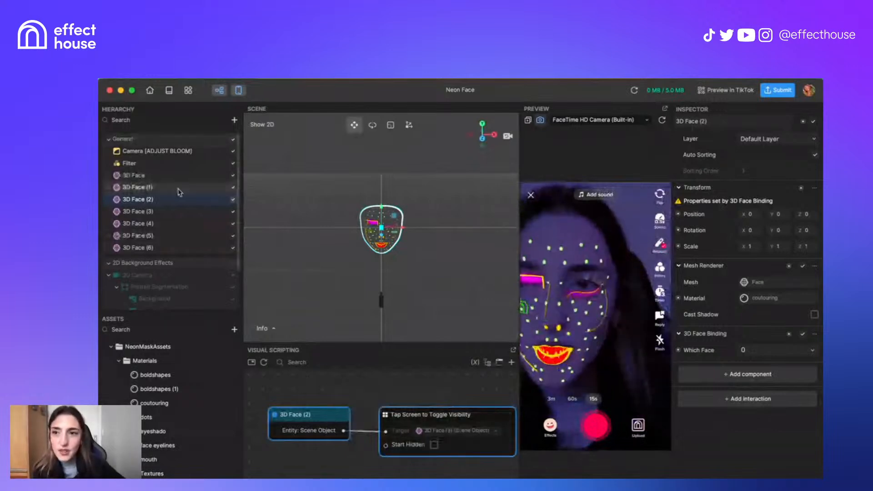
- Select the 3D Face layer and delete the tap interaction nodes of 3D Face (2) from the visual scripting graph
left_click(179, 210)
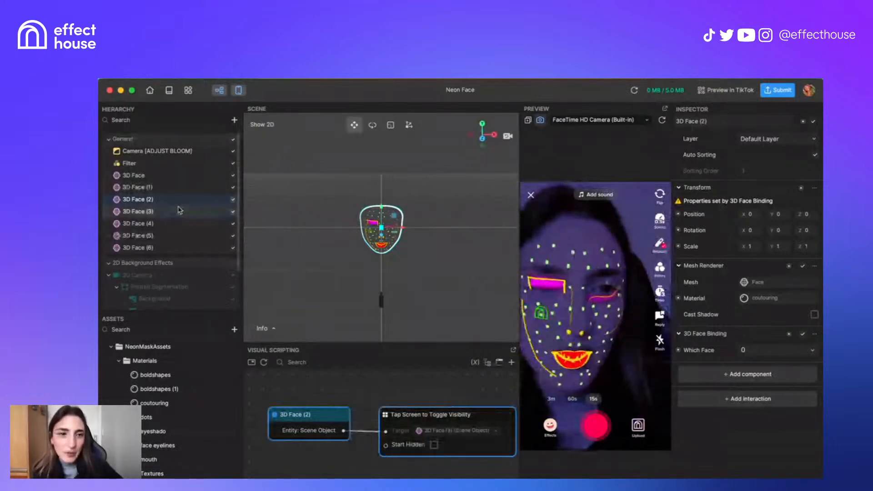
left_click(176, 247)
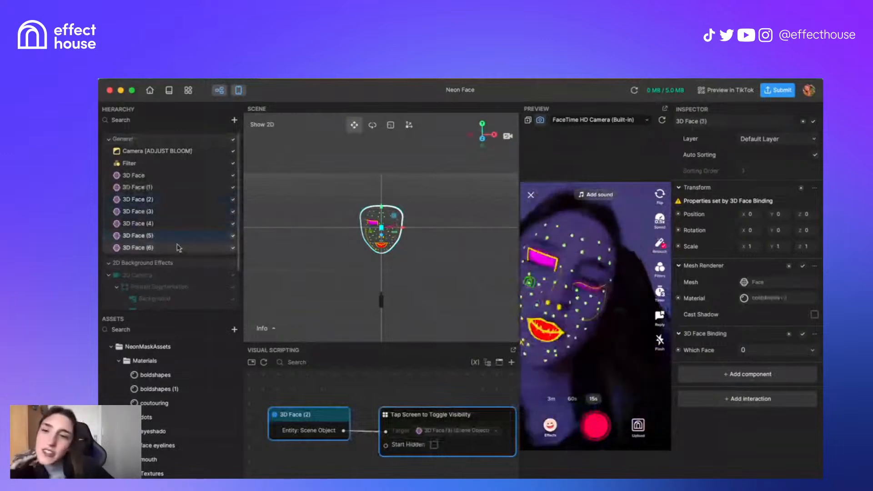
left_click(169, 200, "shift")
left_click(179, 187, "shift")
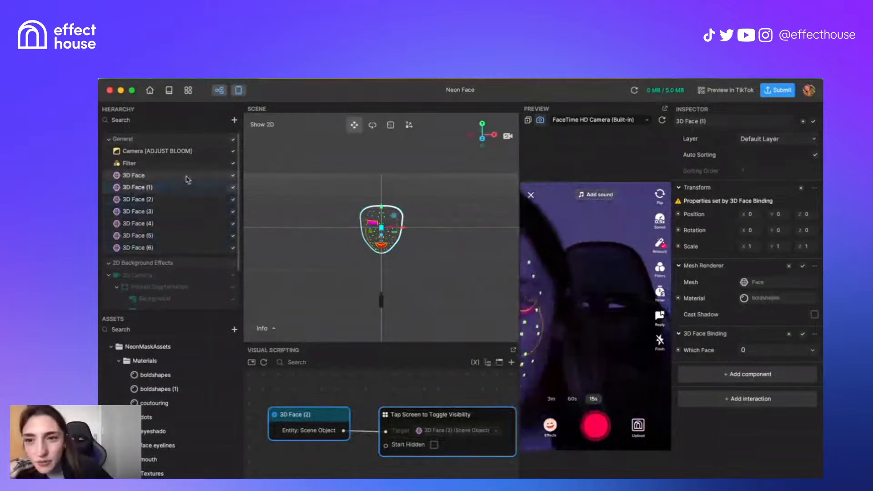
left_click(187, 176, "shift")
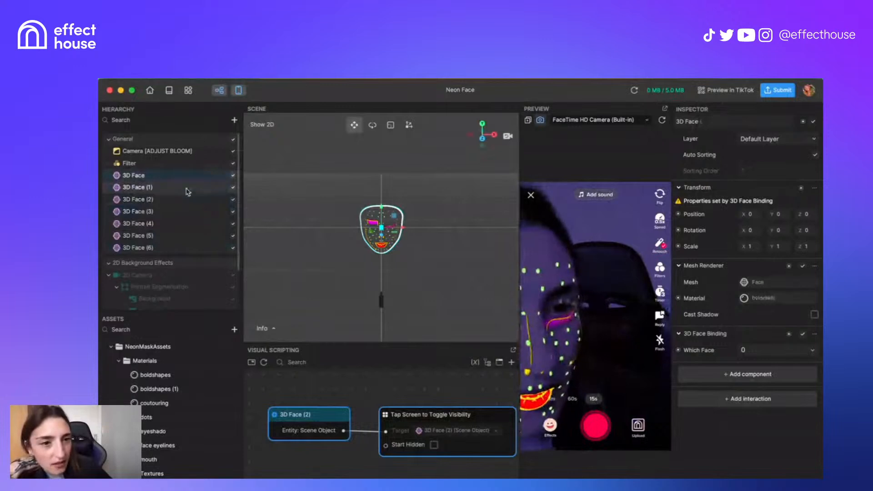
left_click(182, 175)
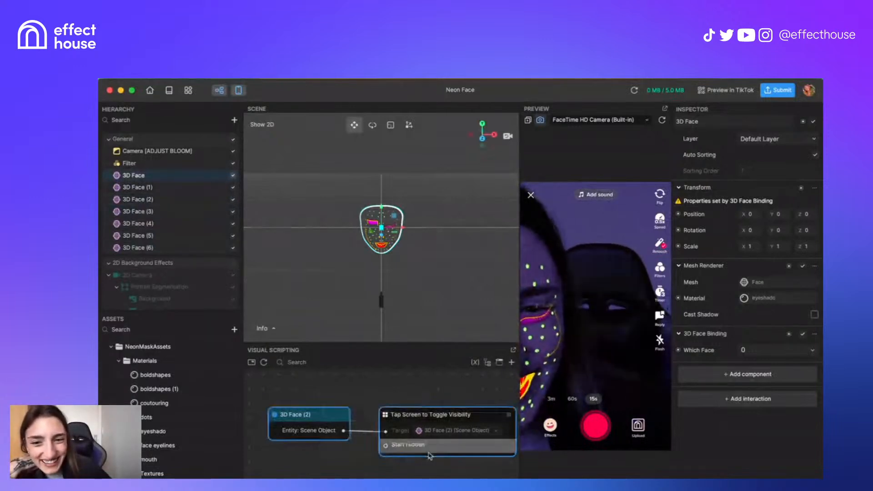
key("BackSpace")
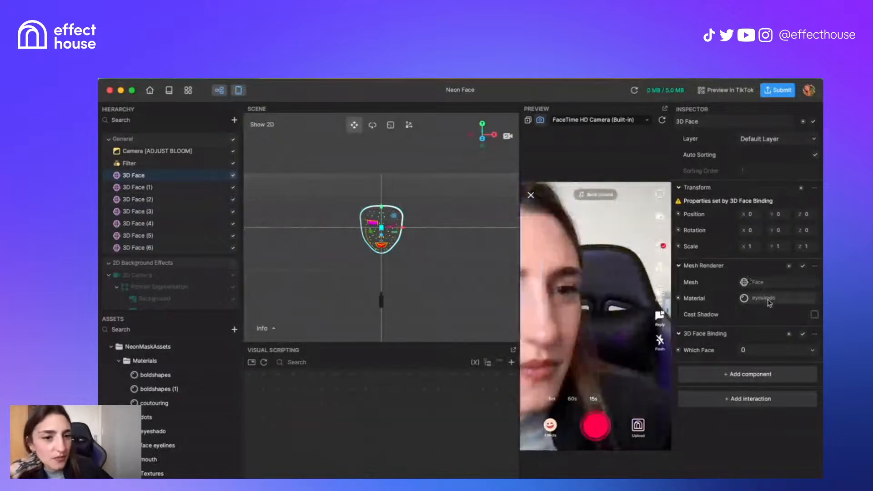
- Add a Detect Hand Gesture to Show/Hide Object interaction to 3D Face and enable its Show/Hide option
left_click(765, 402)
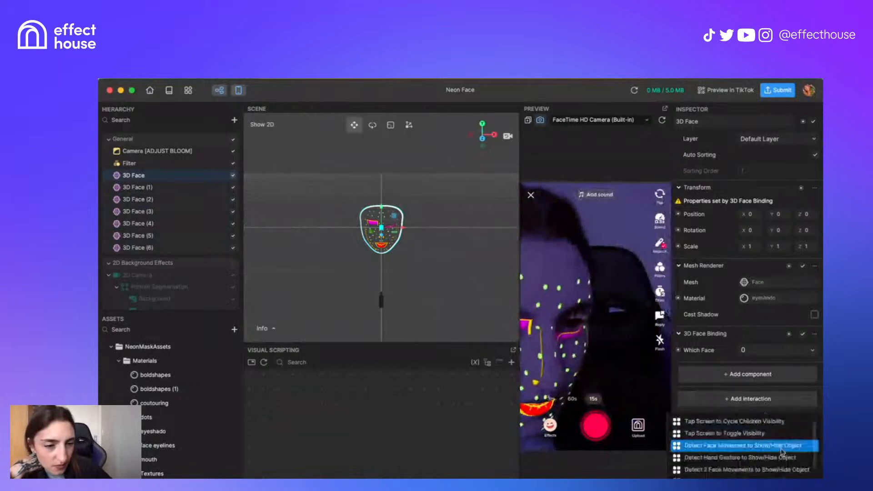
left_click(785, 464)
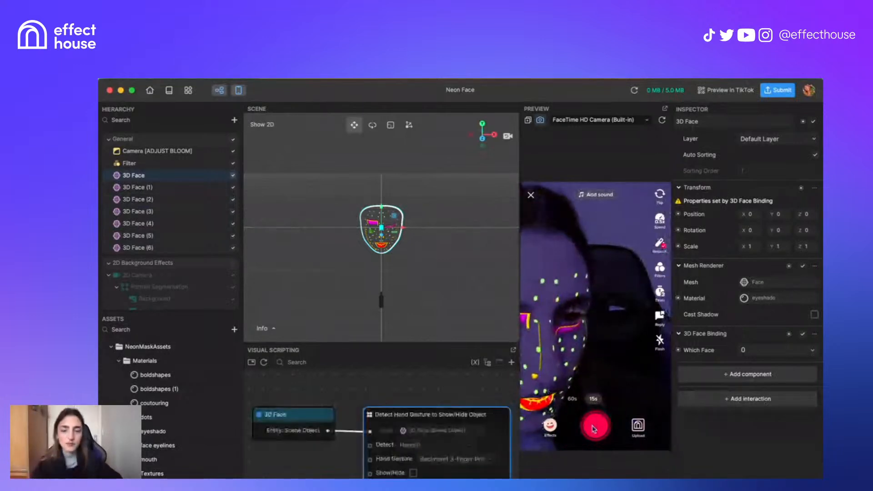
left_click_drag(483, 416, 485, 410)
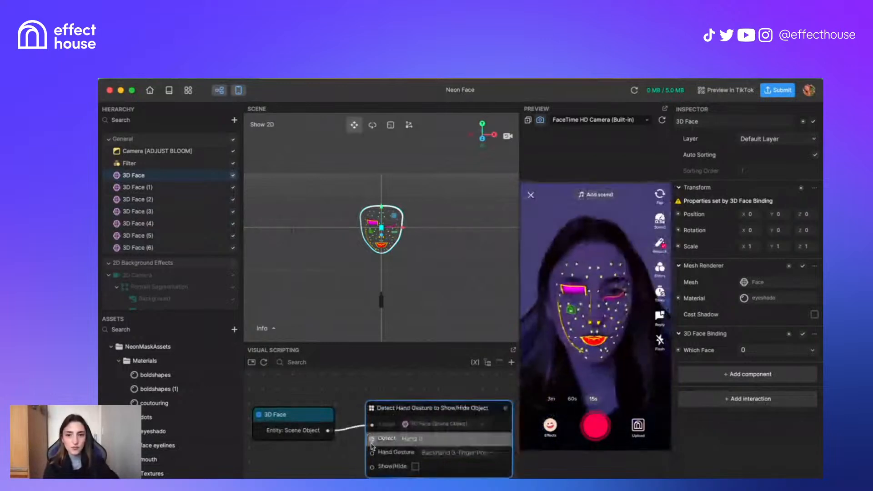
left_click(416, 465)
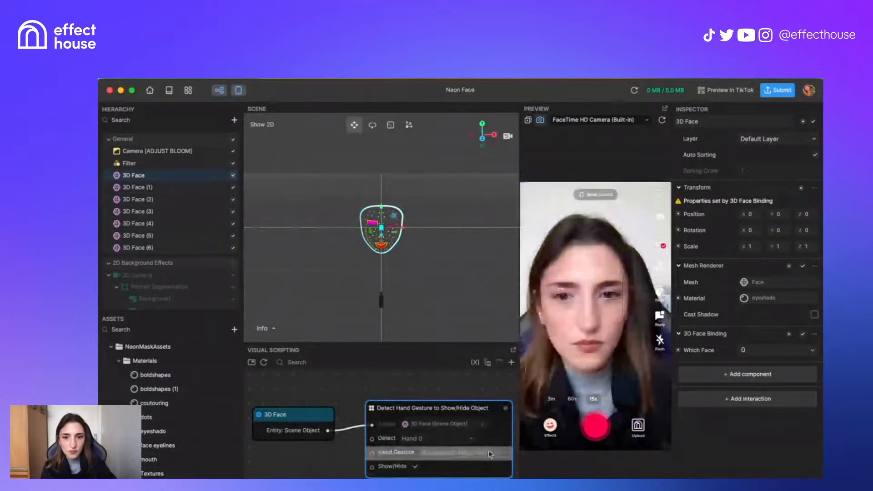
- Set the interaction's hand gesture to Open Palm and make it detect Either hand
left_click(490, 454)
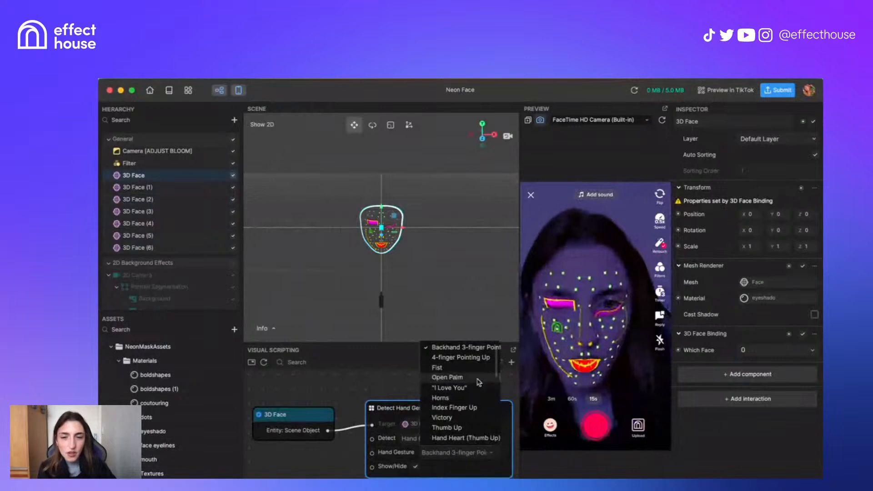
left_click(479, 382)
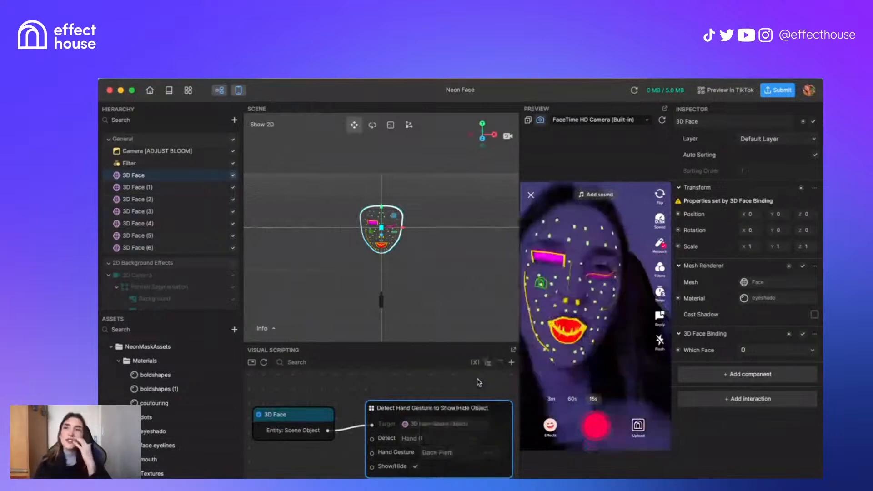
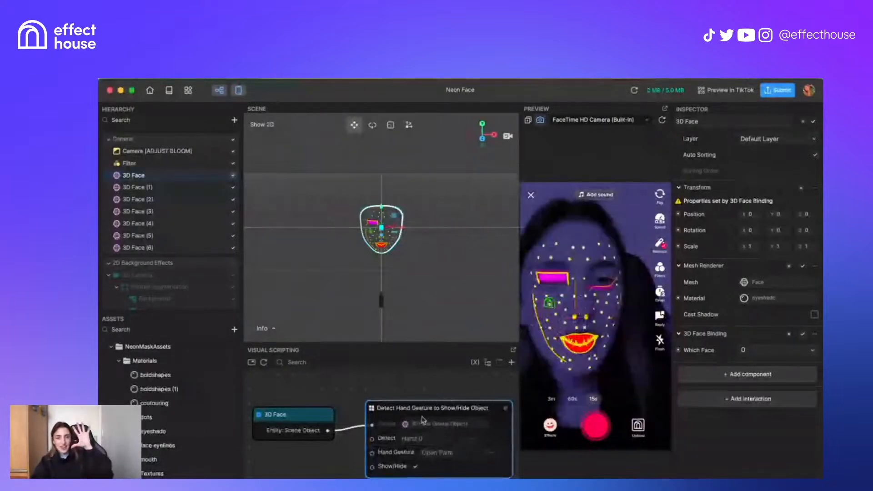
left_click(410, 438)
left_click(429, 467)
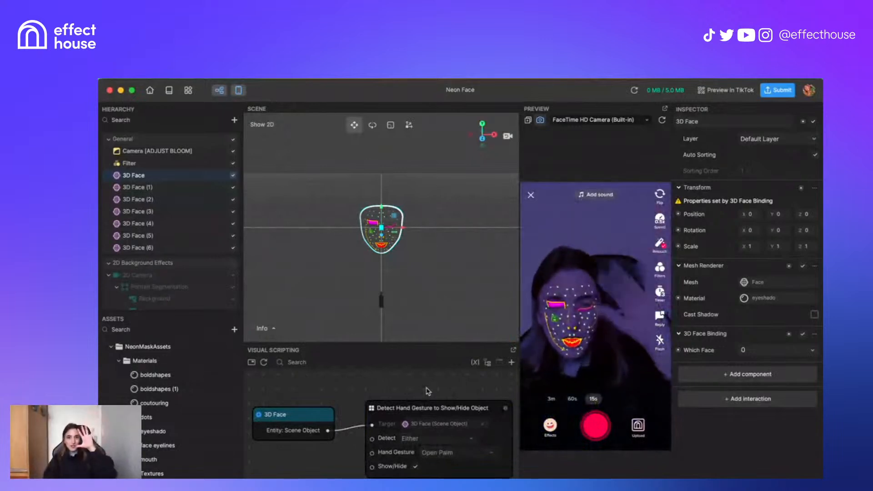
- Replace the hand gesture interaction on 3D Face with Tap Screen to Toggle Visibility
double_click(437, 444)
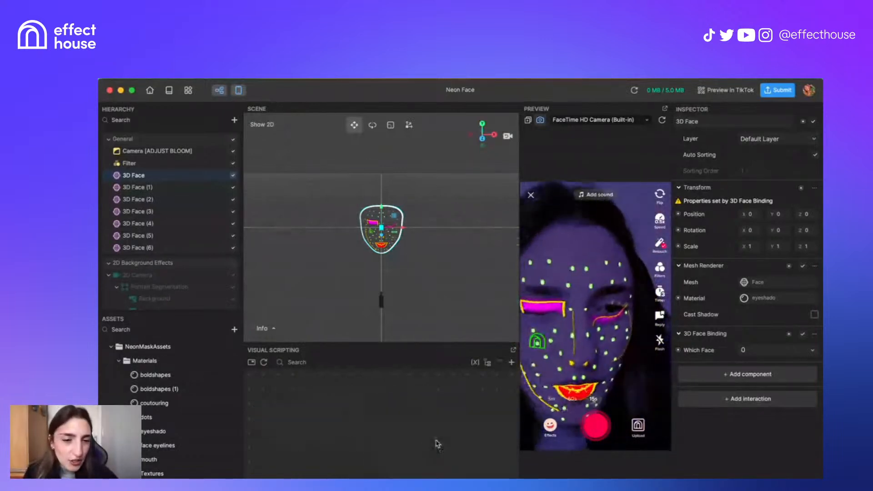
left_click(754, 400)
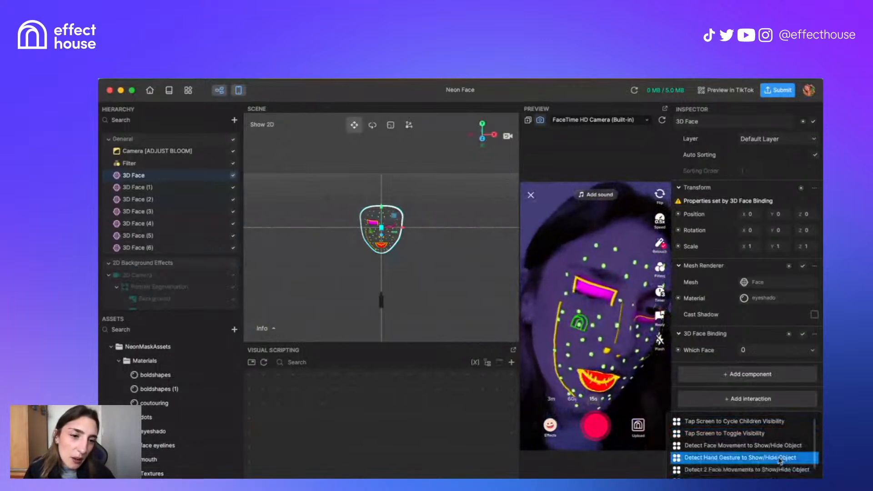
left_click(725, 434)
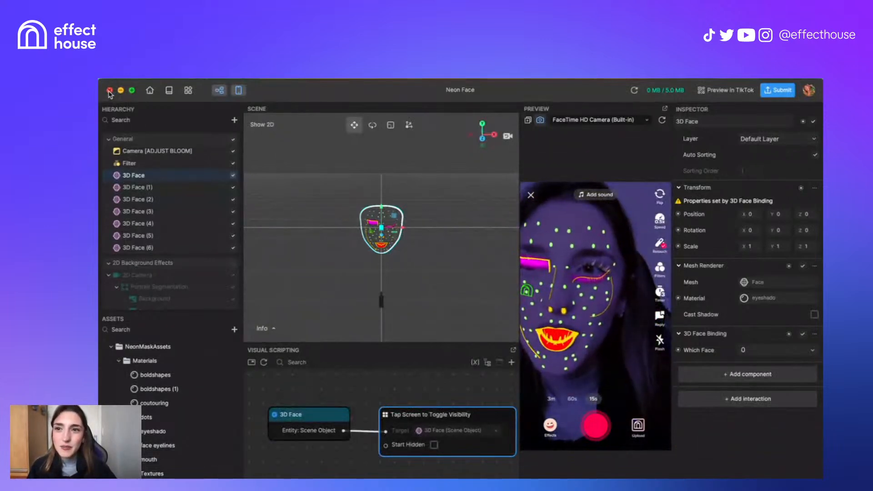
- Close the Neon Face project and save it as "neon face" in the live demo folder
left_click(109, 91)
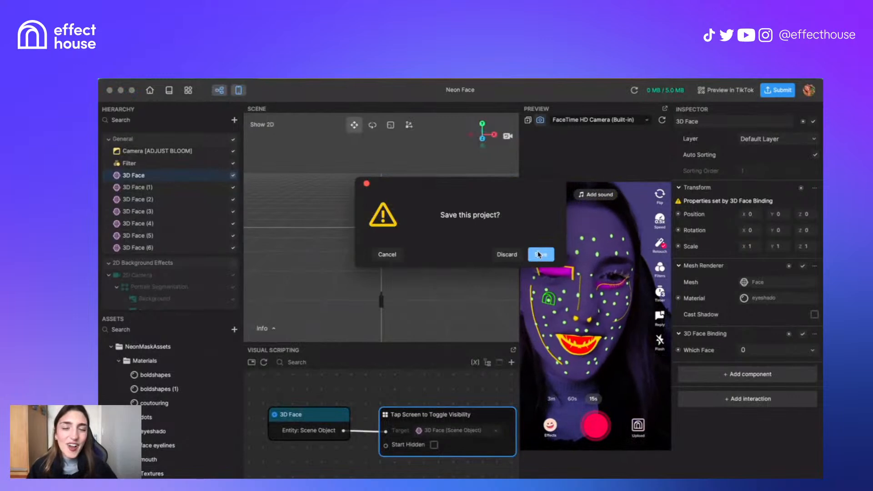
left_click(539, 254)
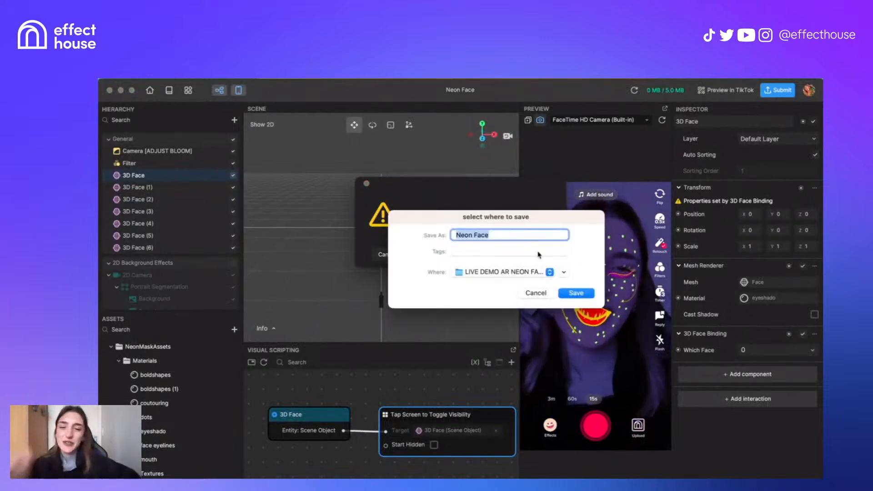
type("neon face")
key("Return")
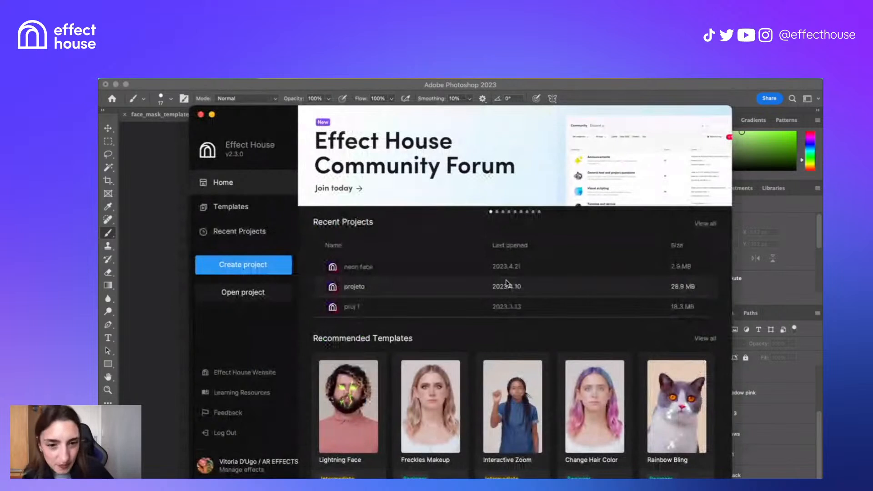
- Open the Rainbow Bling template and examine its visual scripting graph with the minimap and the Bling post effect's settings
left_click(611, 418)
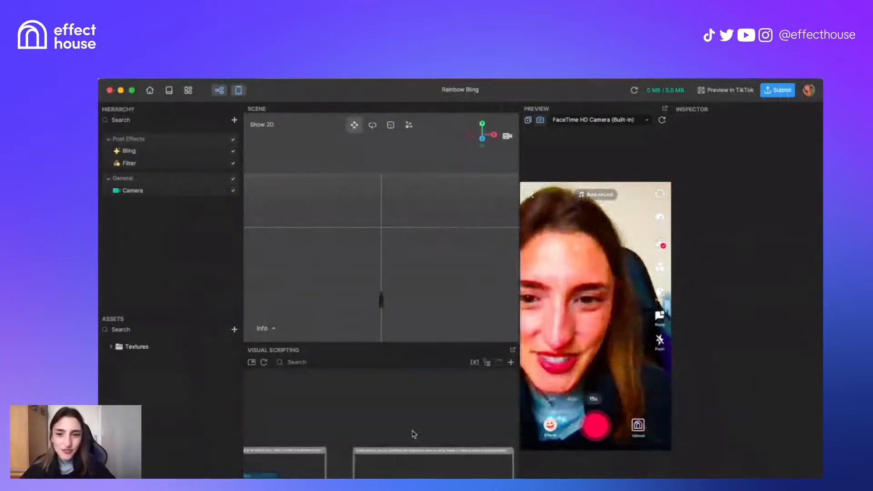
left_click(252, 362)
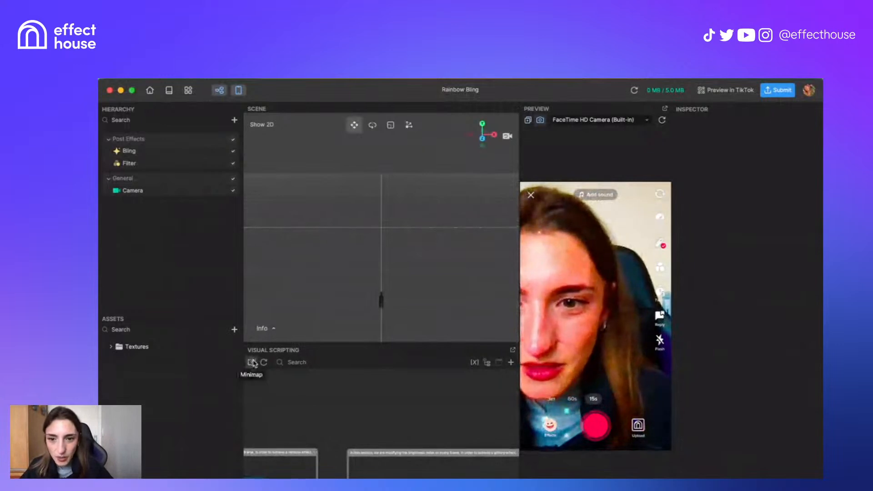
left_click_drag(449, 402, 453, 409)
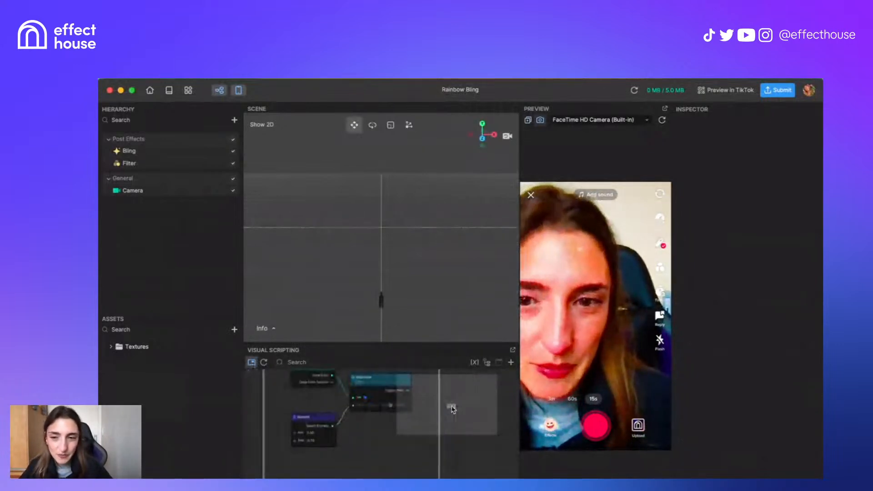
left_click(176, 155)
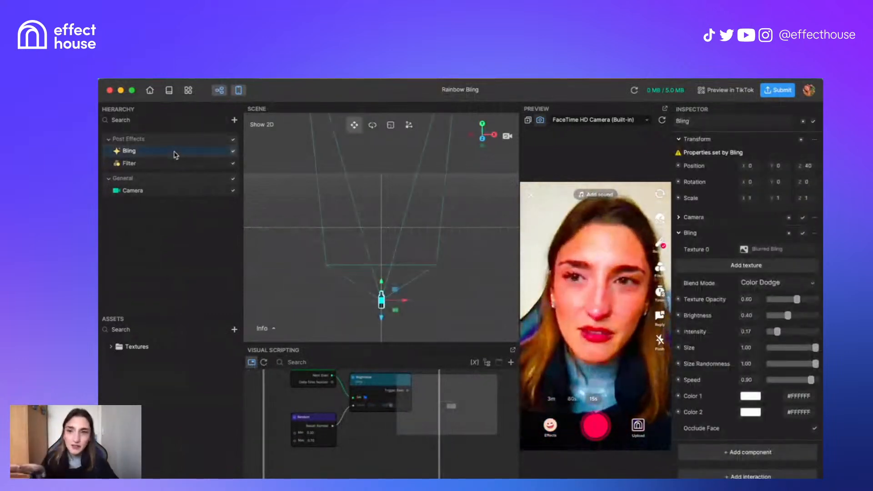
- Set the Filter's LUT texture intensity to 0.60, enable its Color Correction, and set Saturation to -1.00
left_click(192, 166)
left_click_drag(782, 276, 802, 279)
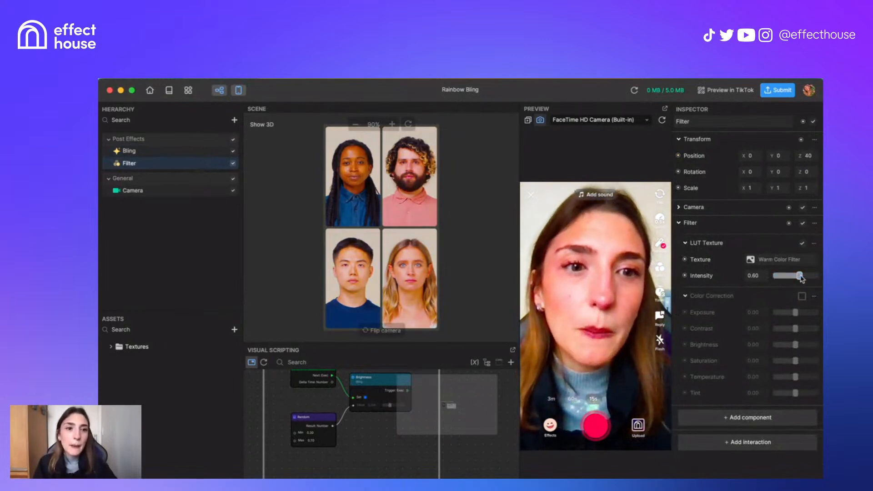
left_click(802, 297)
left_click_drag(794, 361, 685, 364)
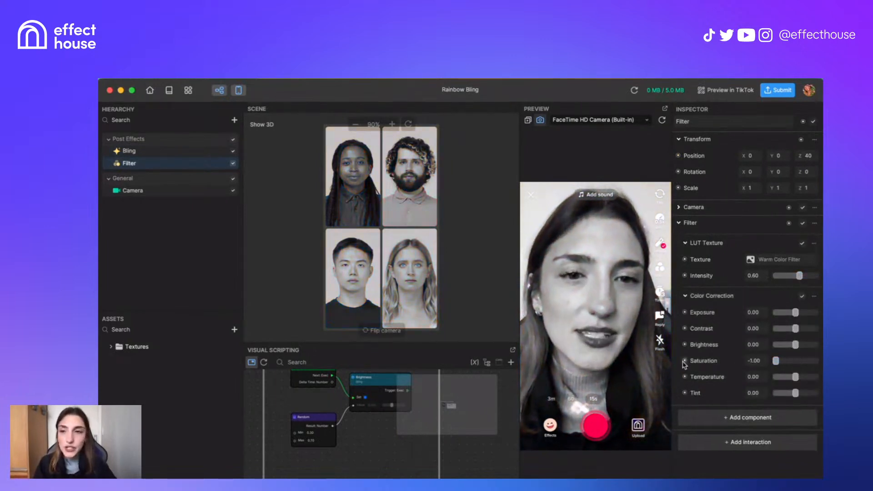
- Set Color 2 of the Bling post effect to pure red, #FF0000
left_click(168, 152)
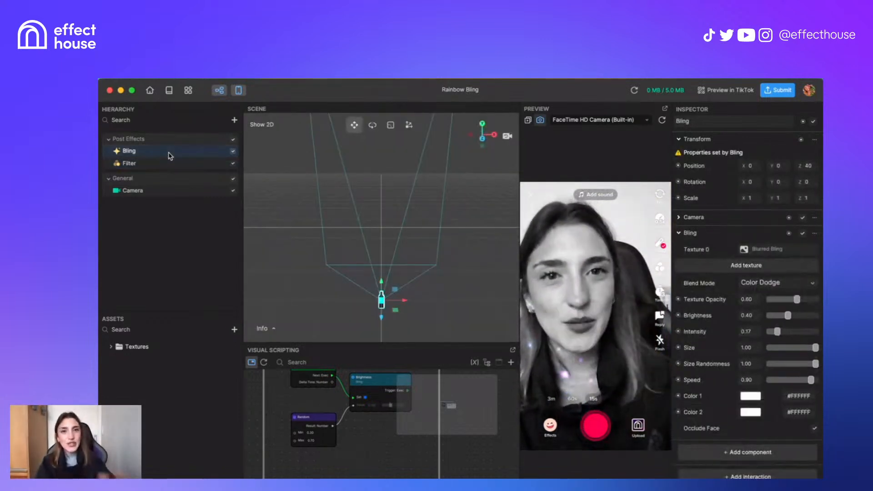
scroll(317, 399, "up", 3)
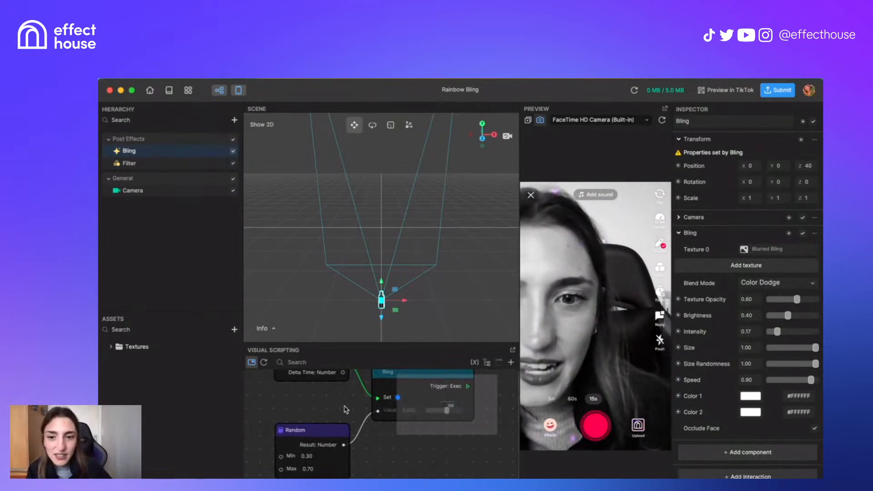
scroll(345, 409, "up", 1)
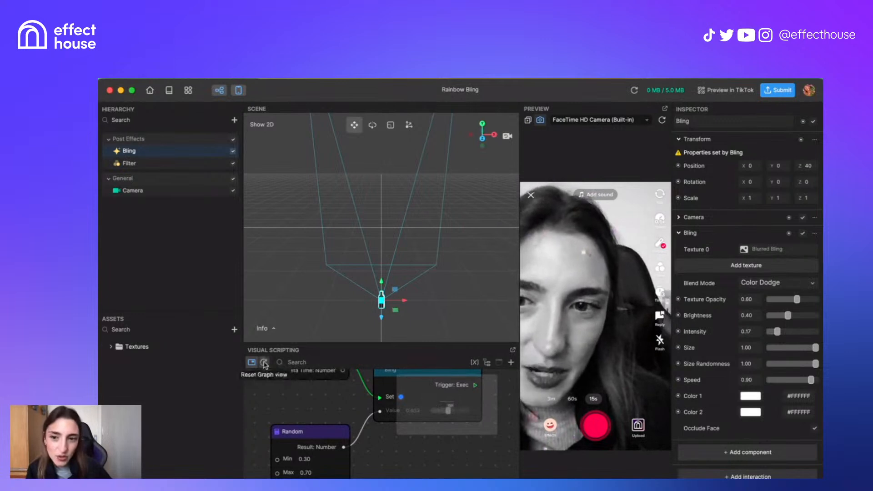
scroll(332, 399, "up", 1)
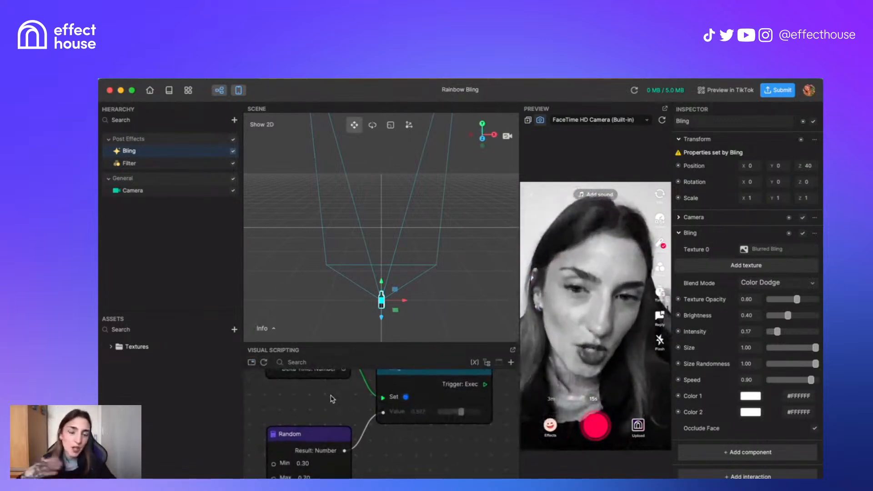
double_click(181, 151)
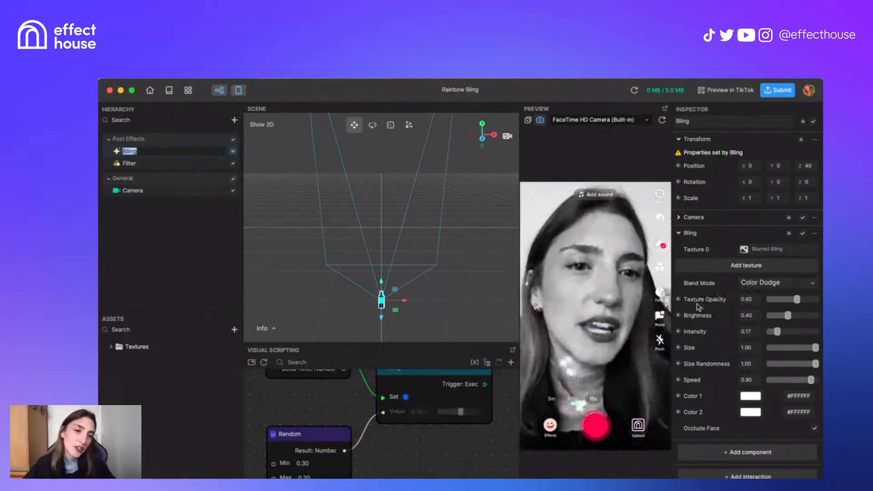
left_click(751, 412)
left_click(733, 344)
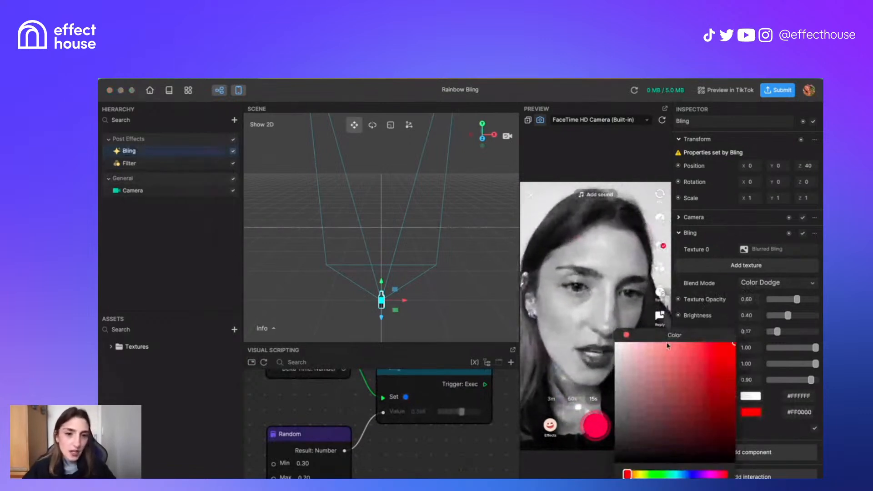
left_click(624, 335)
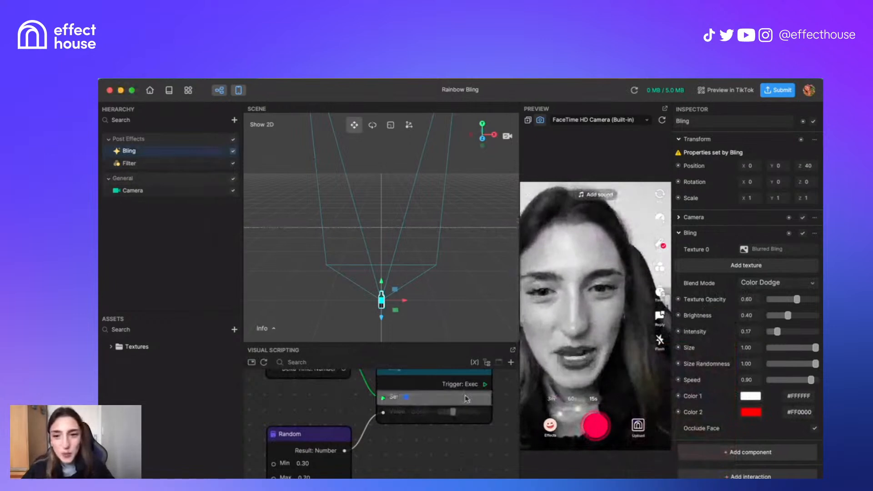
- Show the visual scripting minimap and examine the graph section that modifies the Bling brightness
scroll(433, 410, "up", 1)
scroll(433, 410, "down", 3)
scroll(432, 410, "down", 6)
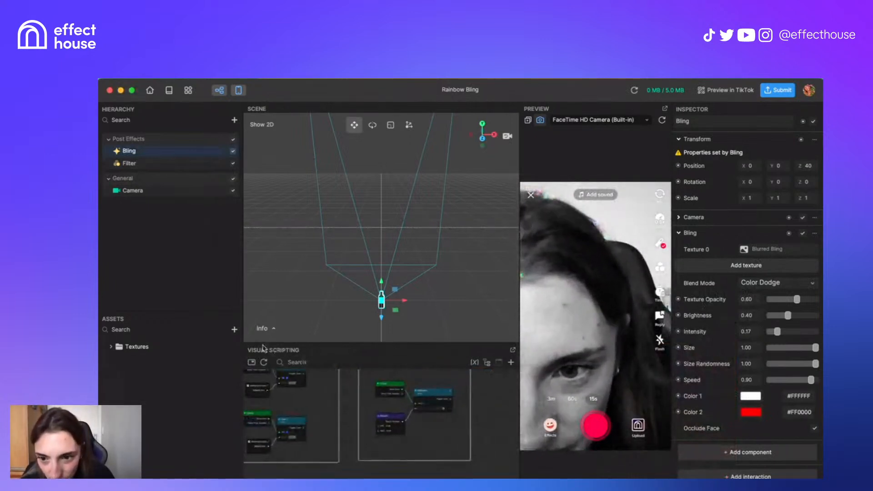
left_click(251, 362)
scroll(377, 400, "up", 4)
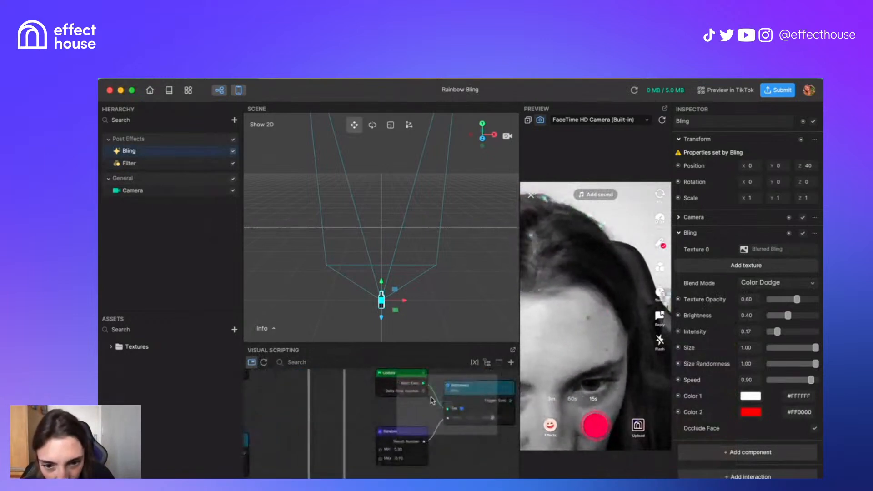
left_click_drag(451, 404, 453, 406)
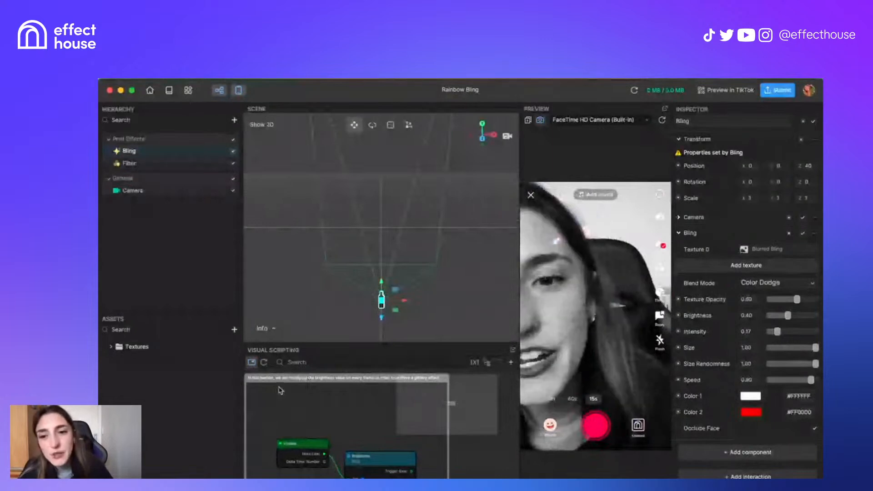
- Import the assets_0001_eeffects.png image from the computer into the project's assets
left_click(235, 330)
mouse_move(273, 321)
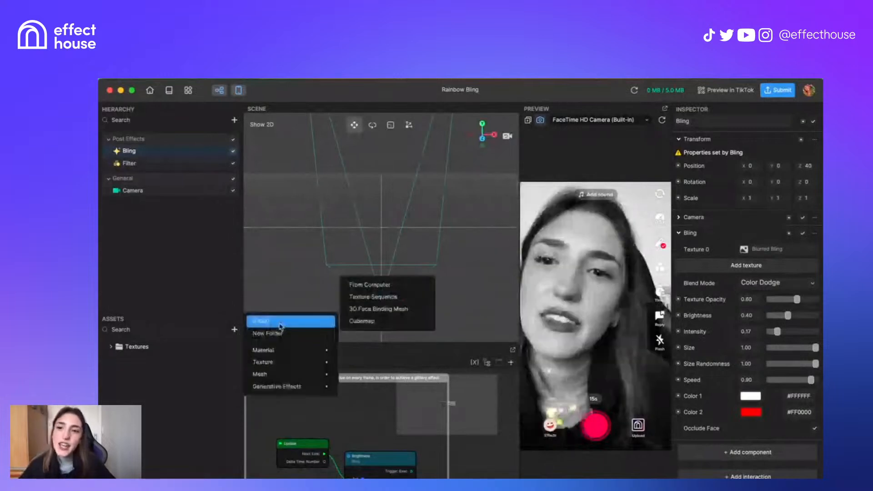
left_click(383, 286)
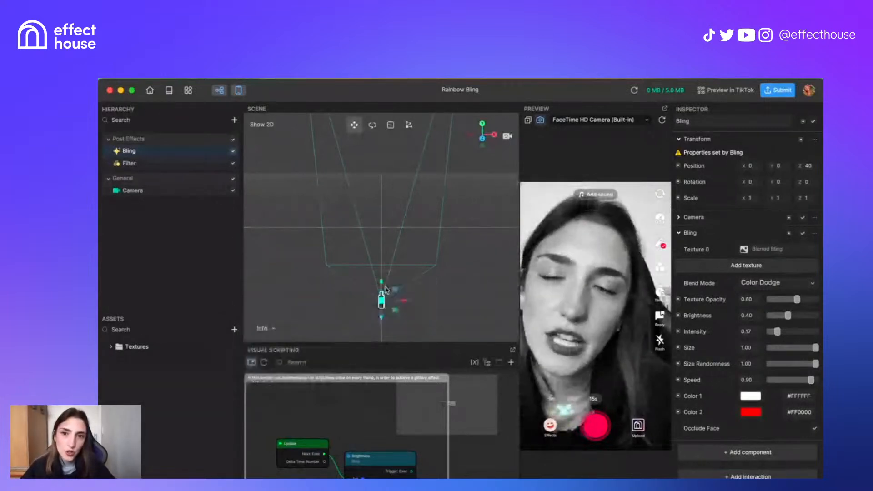
scroll(382, 225, "down", 5)
scroll(380, 230, "down", 5)
left_click(383, 257)
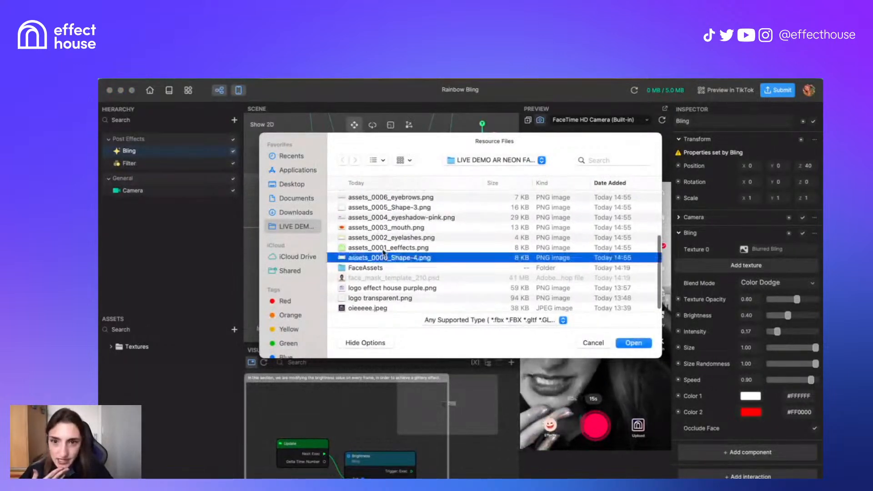
double_click(384, 247)
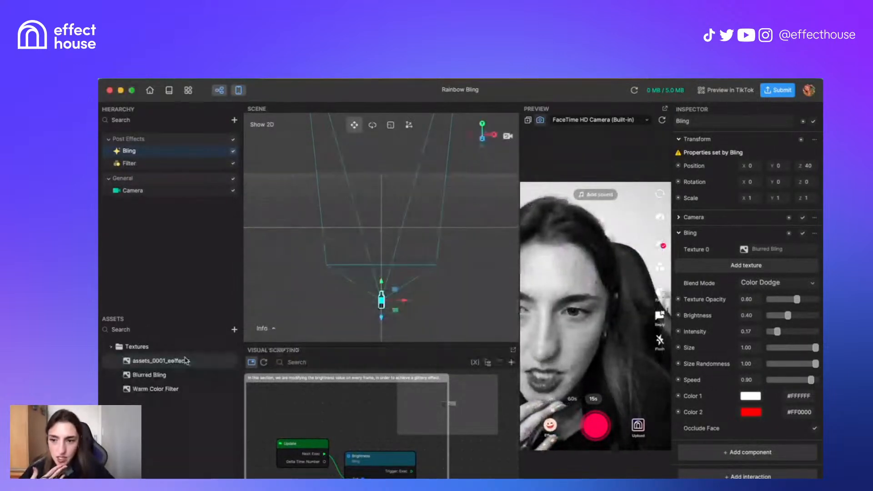
- Assign the assets_0001_eeffects texture to Bling's Texture 0 and check the texture's image details
left_click(767, 251)
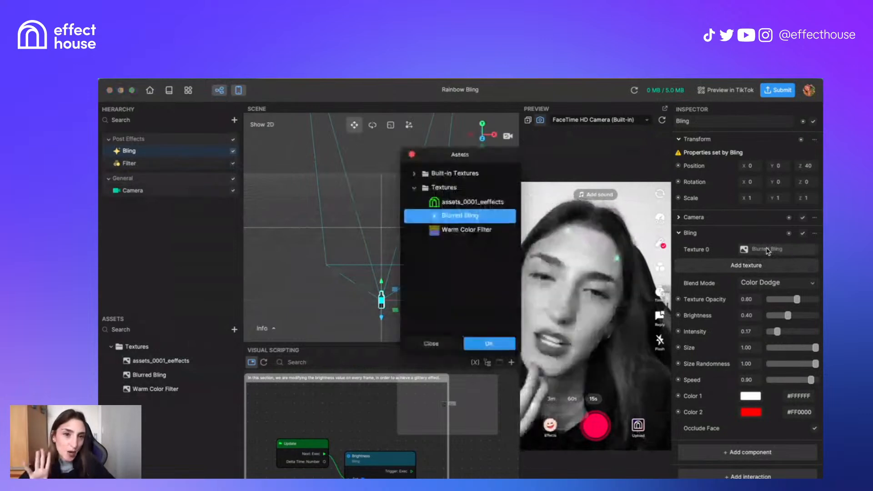
left_click(499, 204)
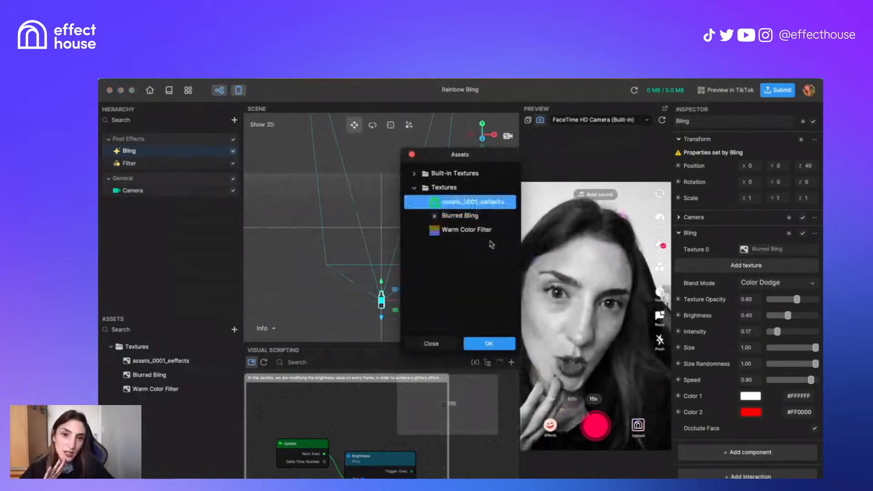
left_click(495, 348)
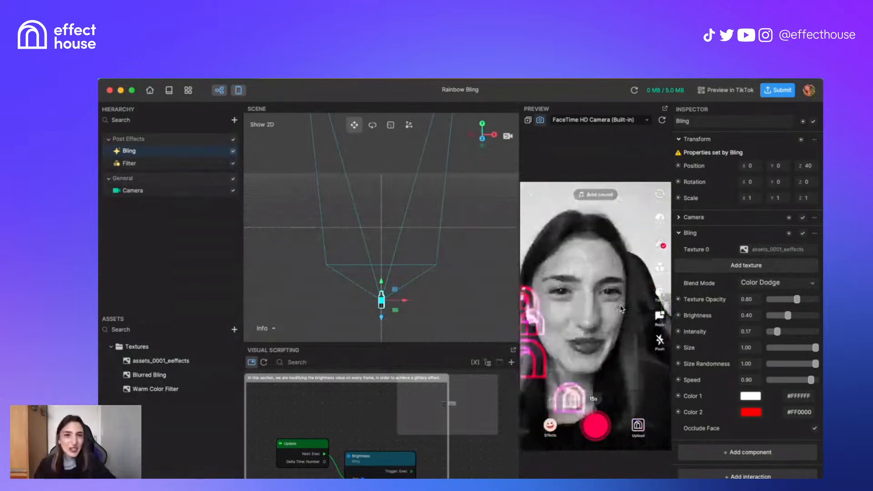
left_click(160, 361)
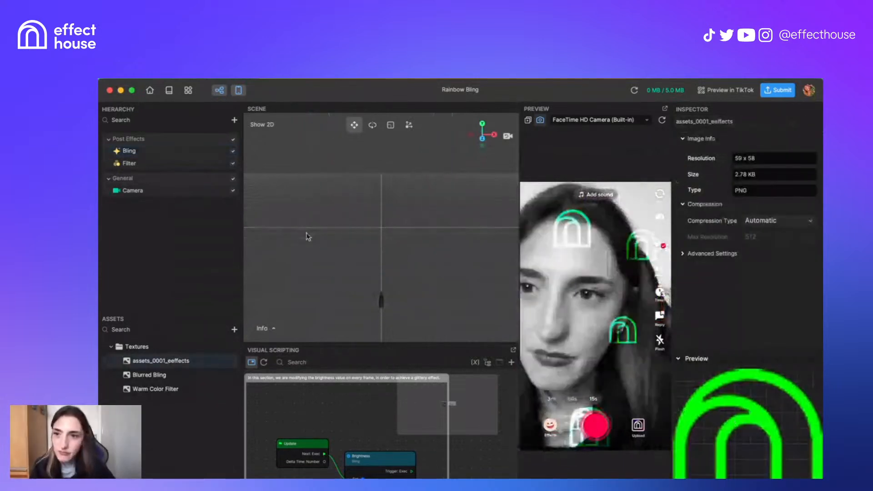
left_click(170, 151)
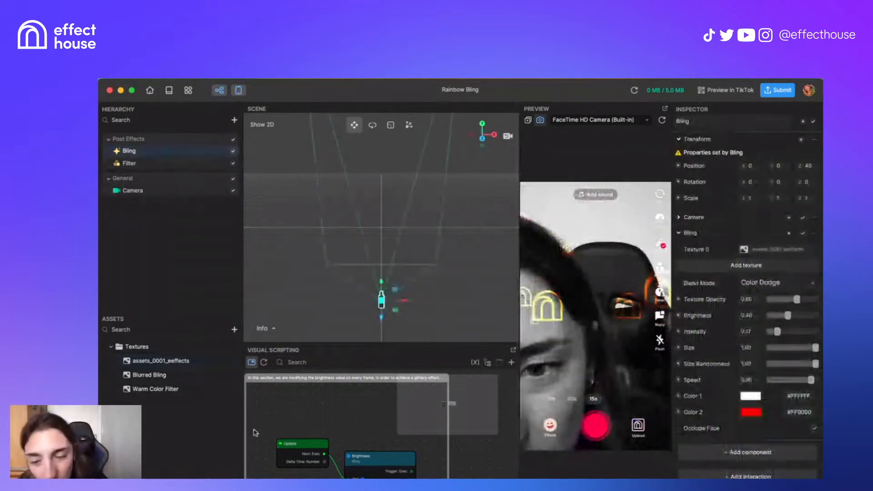
- Set the Min value of the Random node that feeds the Bling Brightness node to 0
scroll(323, 452, "down", 1)
scroll(323, 453, "up", 3)
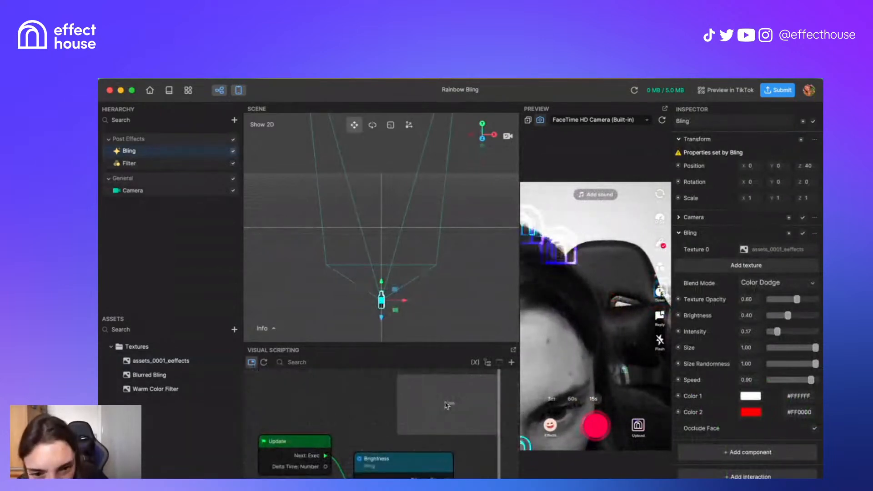
scroll(449, 405, "down", 2)
scroll(448, 405, "up", 4)
scroll(449, 406, "down", 3)
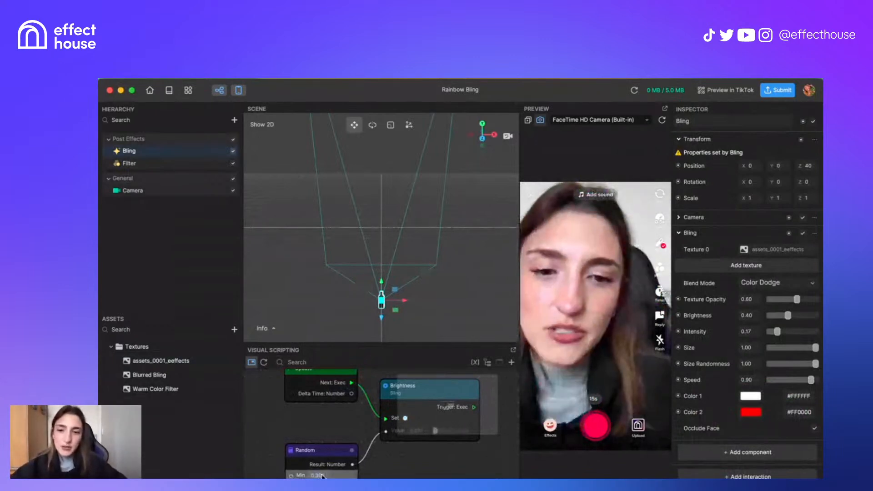
key("BackSpace")
key("BackSpace")
key("BackSpace")
key("BackSpace")
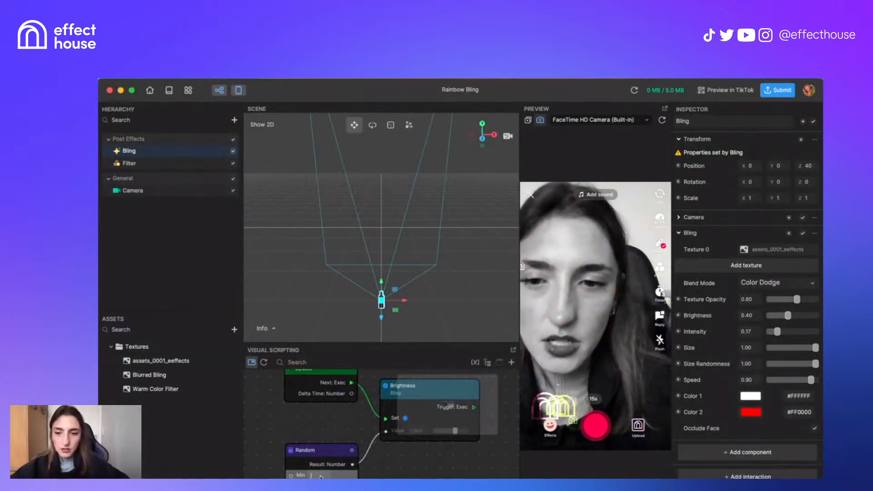
type("0")
key("Return")
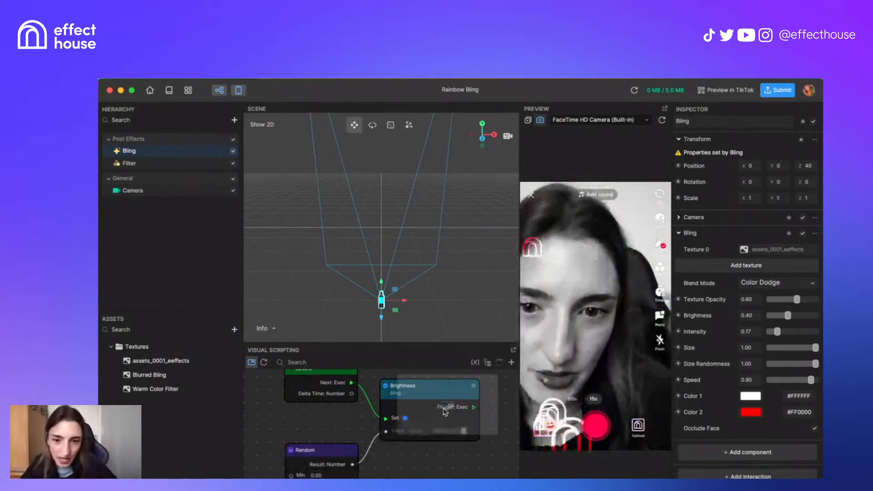
- Examine the graph section that randomly assigns colors to the bling on every frame
scroll(444, 410, "down", 8)
scroll(445, 411, "up", 5)
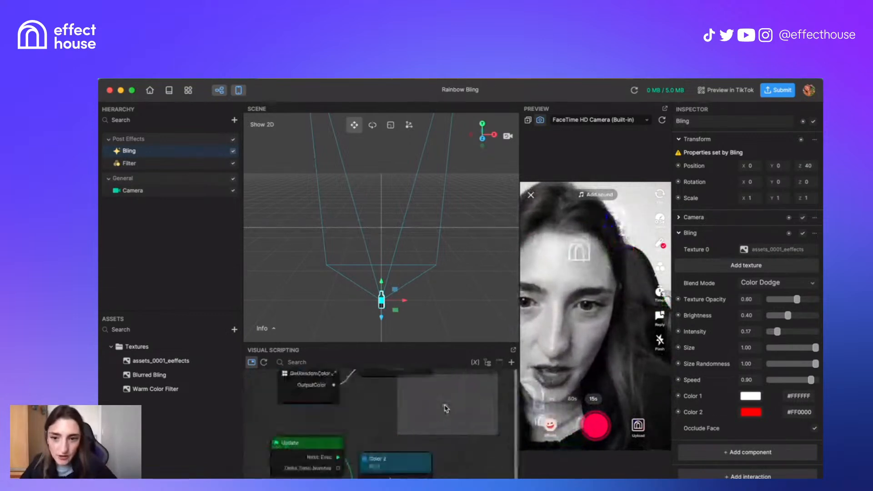
scroll(445, 406, "up", 2)
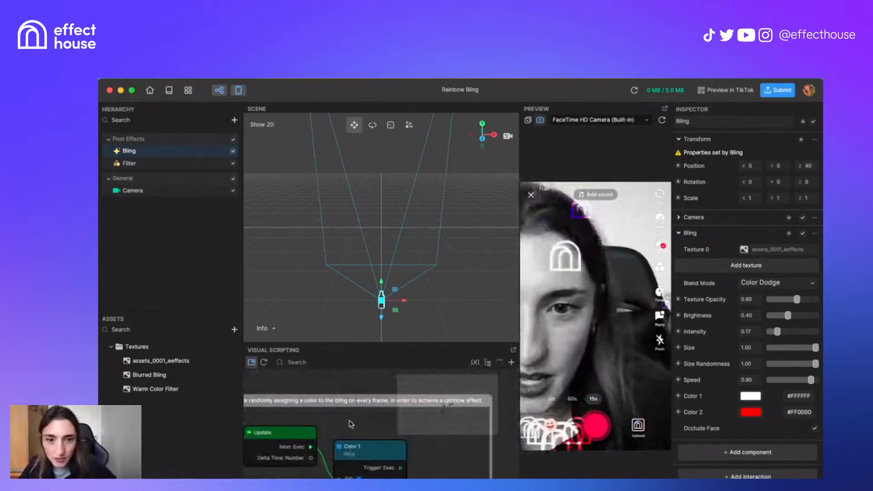
scroll(349, 428, "down", 3)
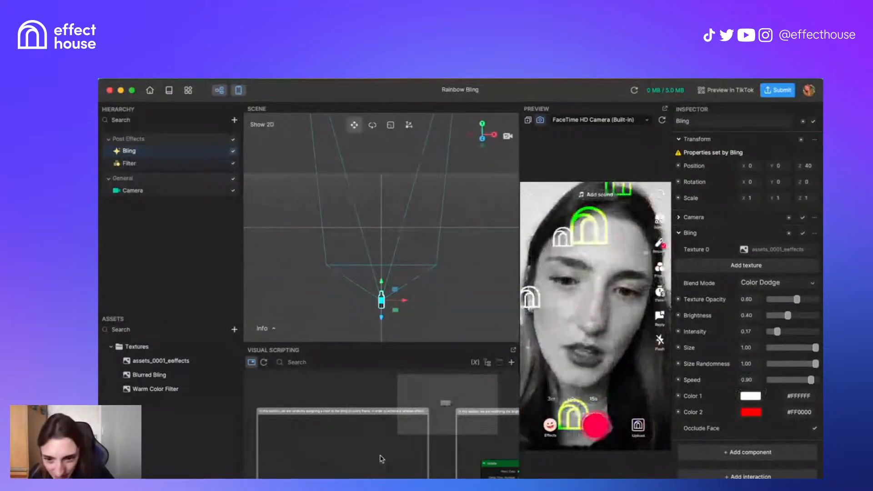
scroll(382, 460, "down", 5)
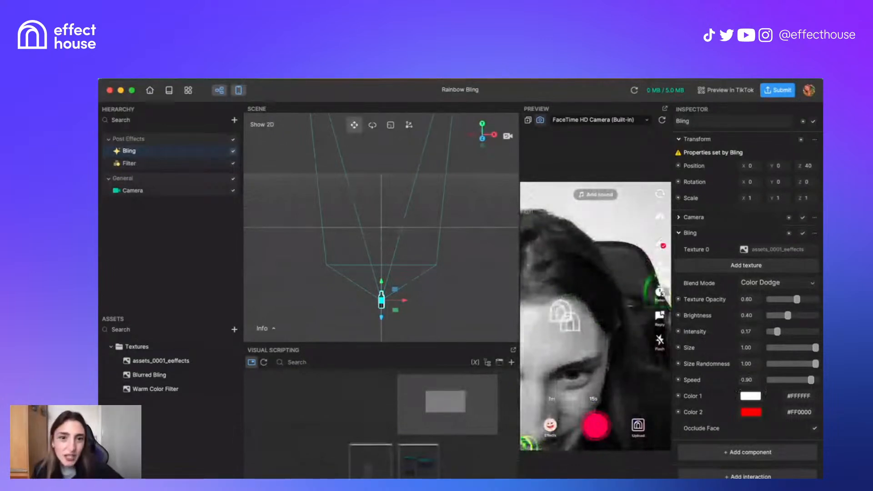
- Try changing Bling's Color 2 to blue, #022AFF
left_click(752, 413)
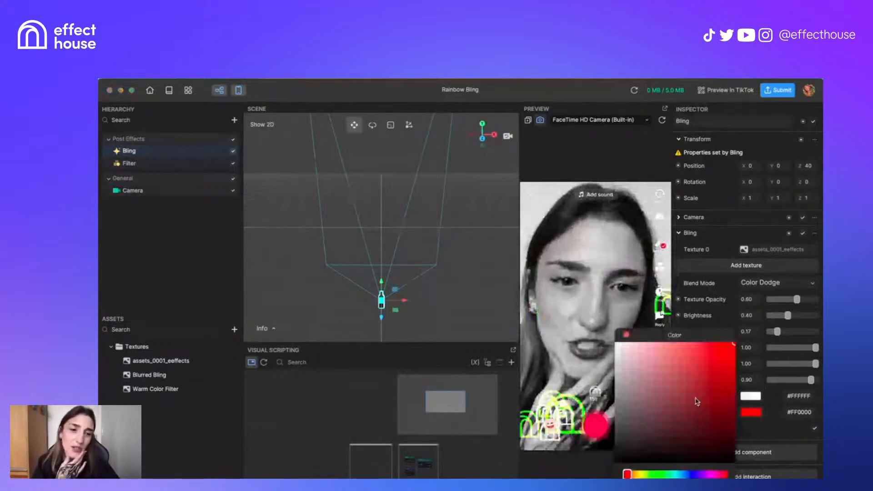
left_click(689, 475)
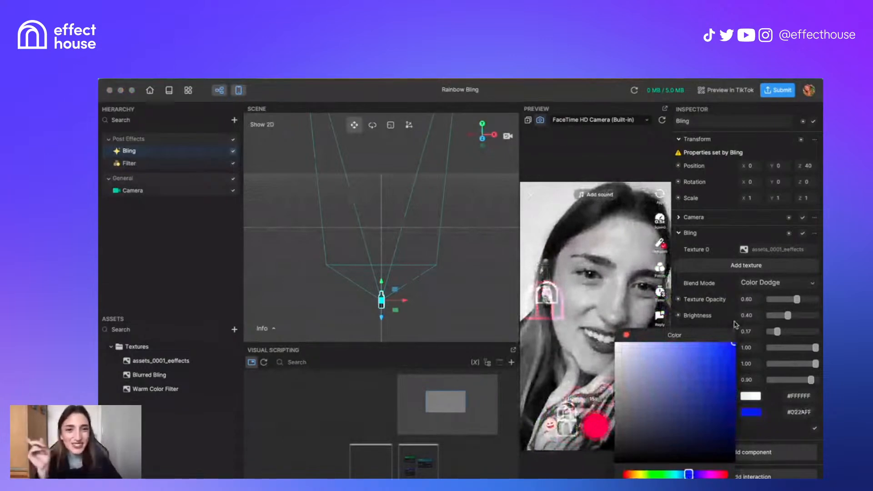
left_click(627, 335)
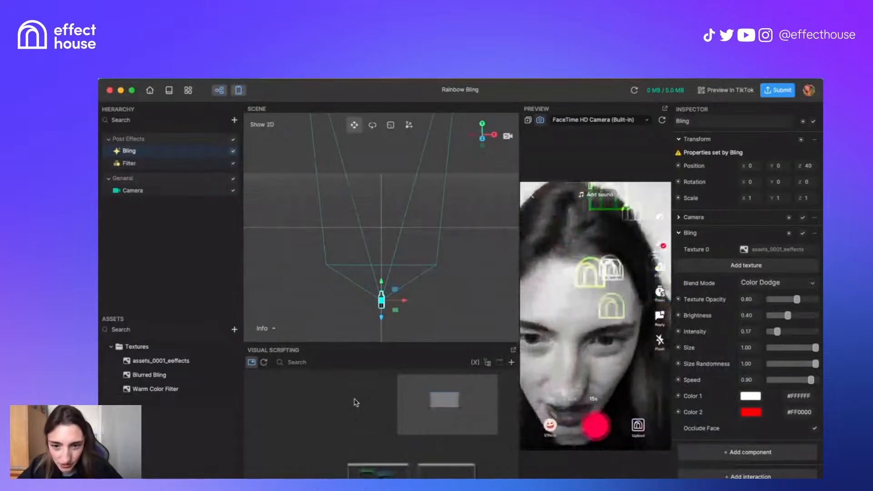
- Open the GetRandomColor subgraph that feeds the Color 1 node to view its contents
left_click_drag(445, 397, 446, 404)
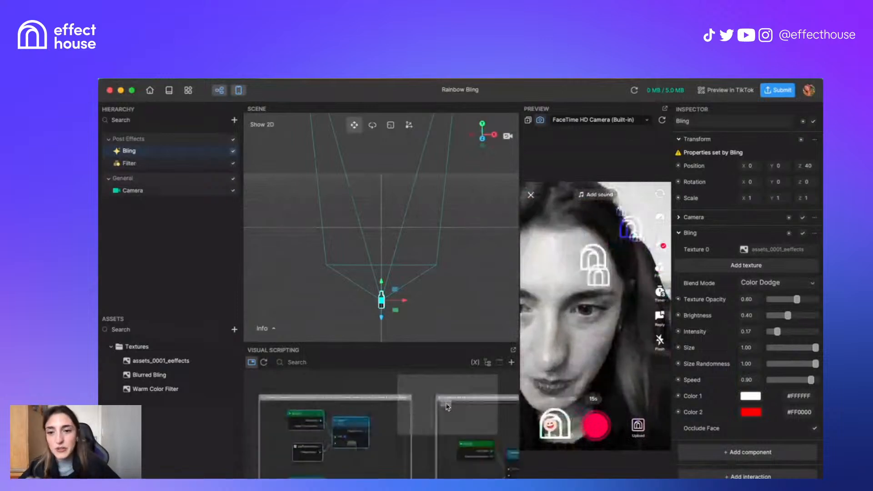
scroll(378, 459, "up", 2)
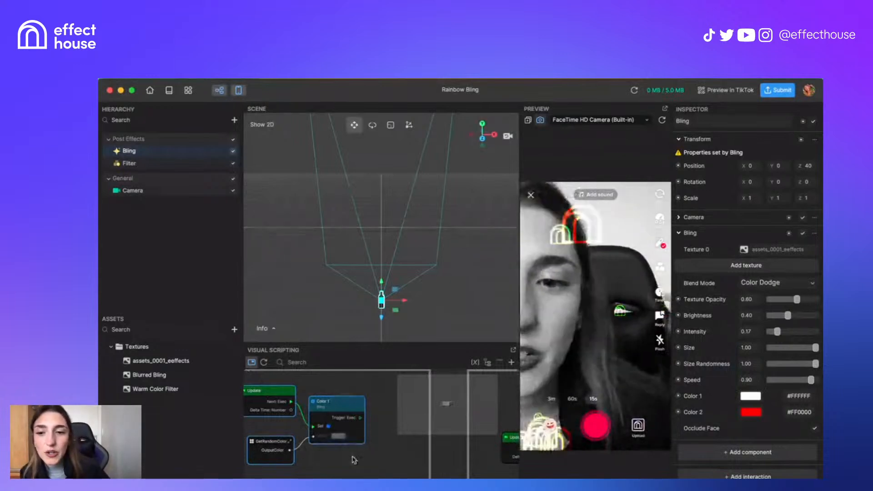
double_click(289, 443)
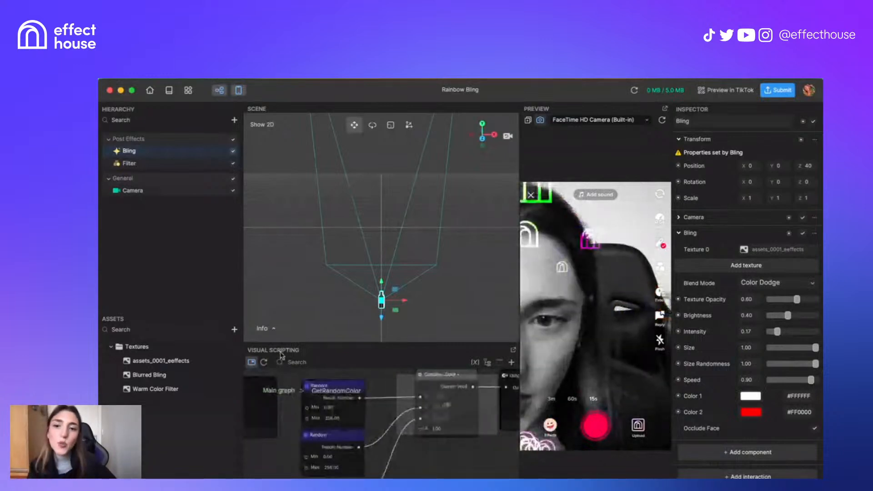
- Return to the main graph, and set Bling's Texture Opacity to 0.70 and Size to 0.40
left_click(278, 390)
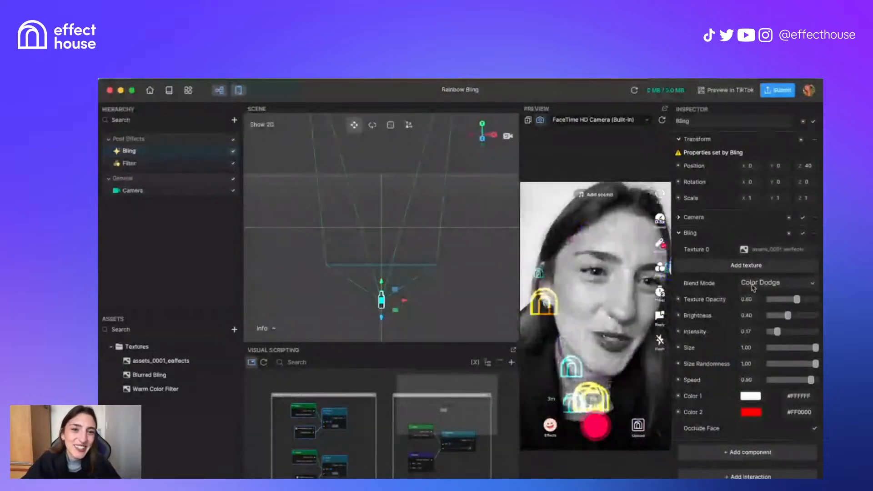
mouse_move(797, 299)
left_mouse_down()
mouse_move(782, 300)
mouse_move(802, 301)
left_mouse_up()
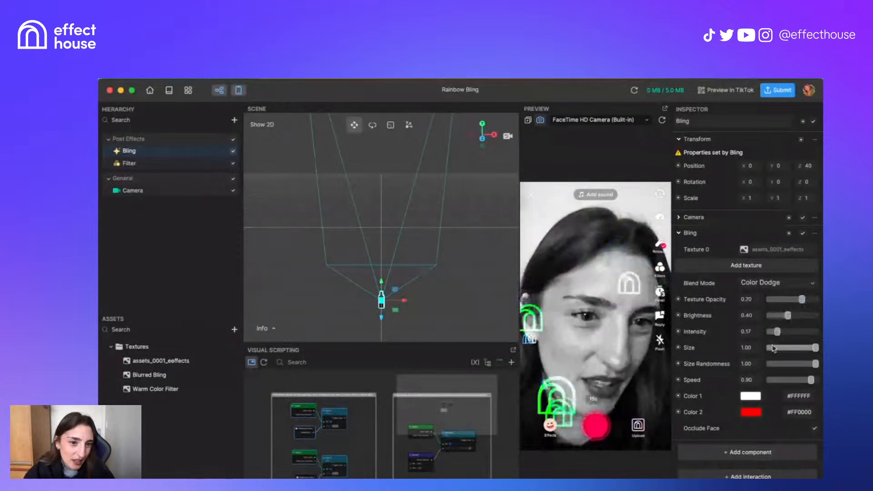
left_click_drag(773, 348, 789, 350)
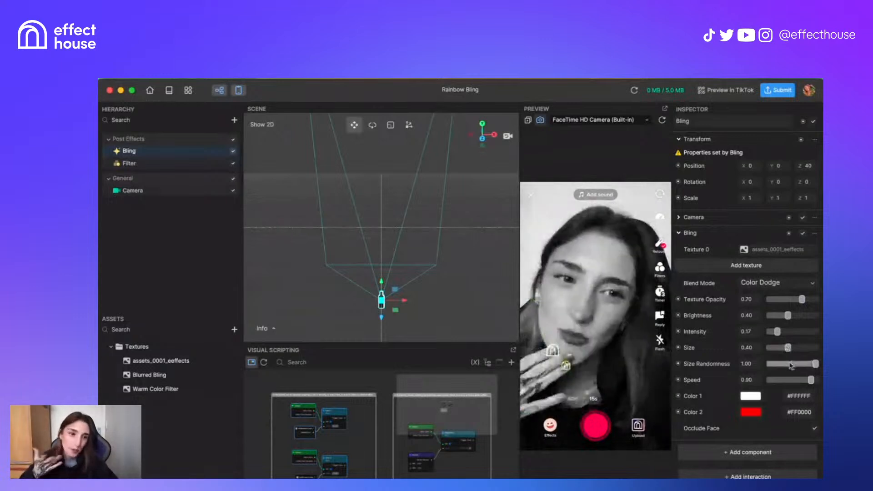
- Try a lower Size Randomness for Bling, restore it to 1.00, and set the Intensity to 0.10
left_click(792, 364)
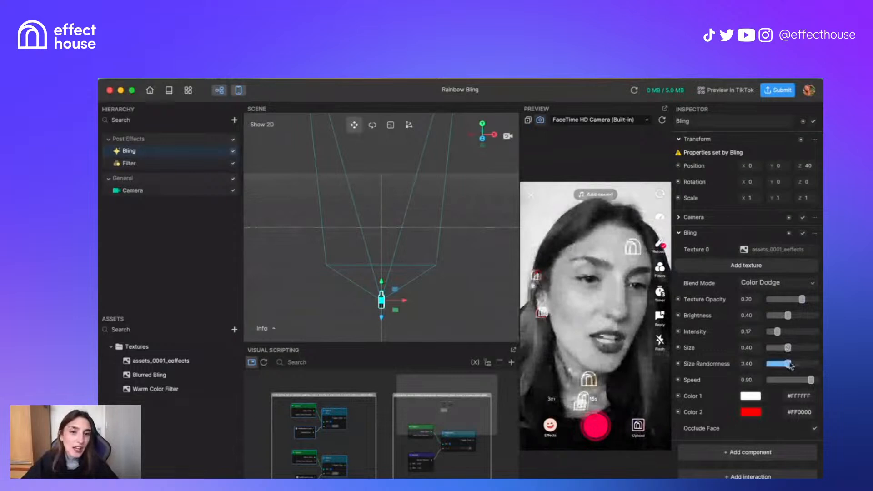
left_click_drag(791, 365, 821, 365)
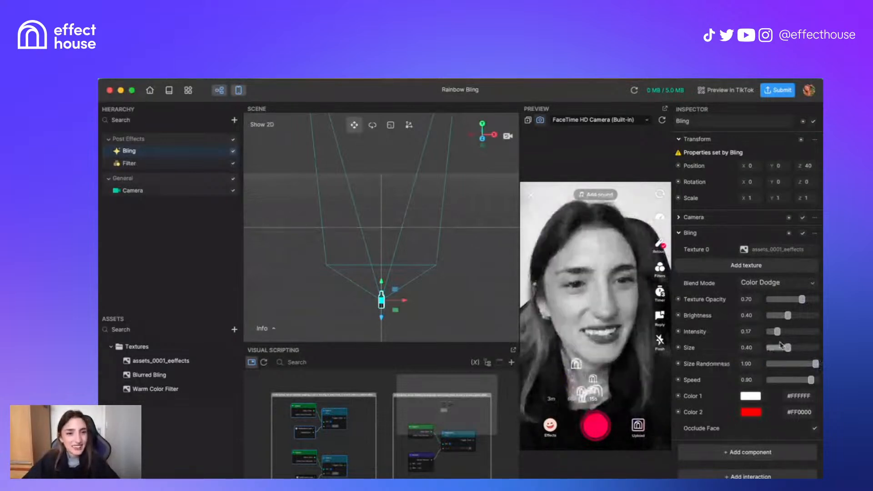
left_click_drag(777, 332, 774, 334)
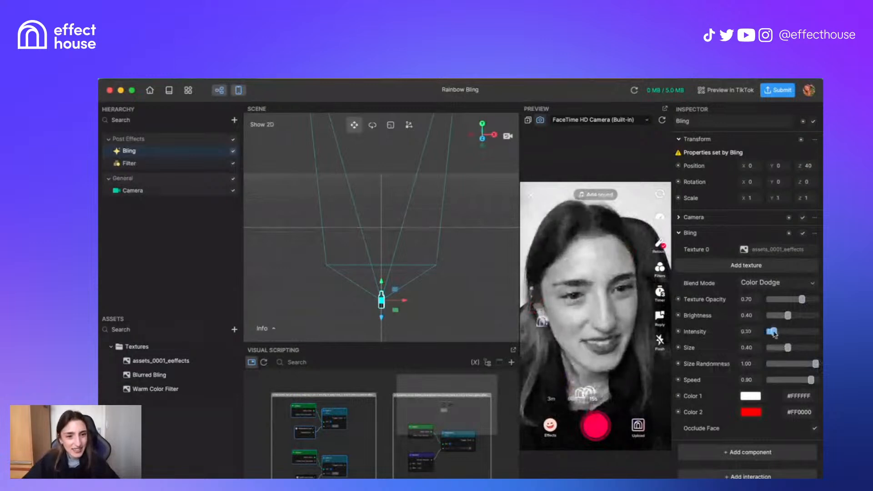
left_click(814, 429)
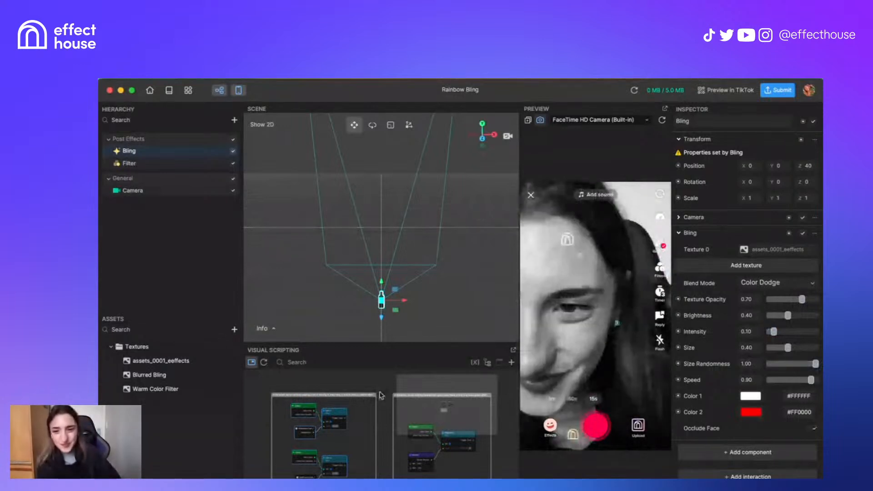
scroll(409, 401, "up", 3)
scroll(433, 404, "up", 2)
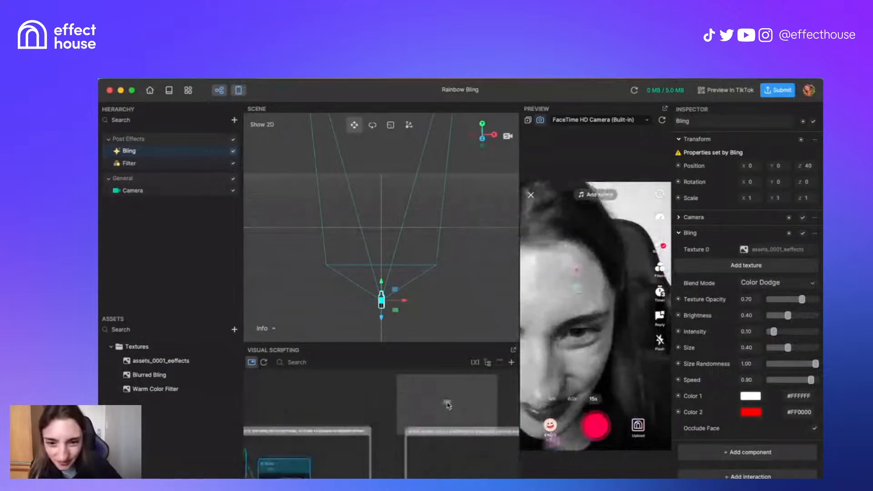
left_click_drag(447, 405, 446, 407)
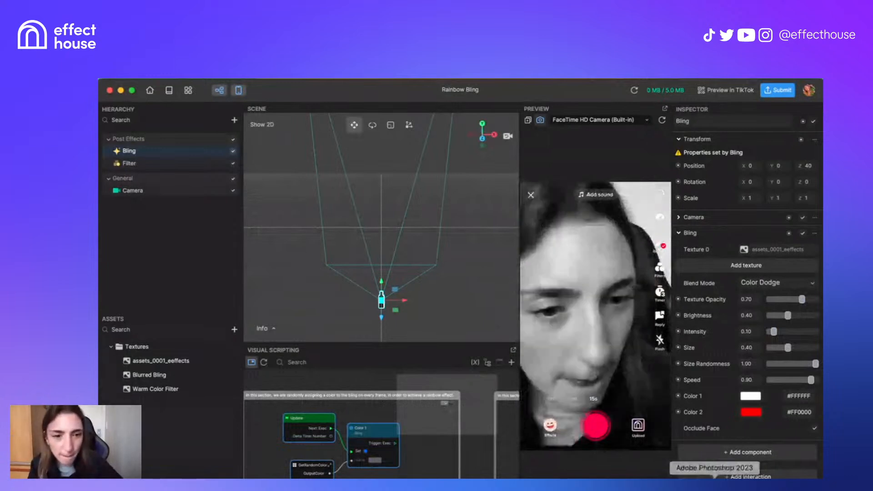
- Switch to Photoshop and show the hidden face_uv.png layers, including eyebrows, Shape 4, eeffects and eyelashes
left_click(714, 477)
left_click_drag(687, 372, 687, 433)
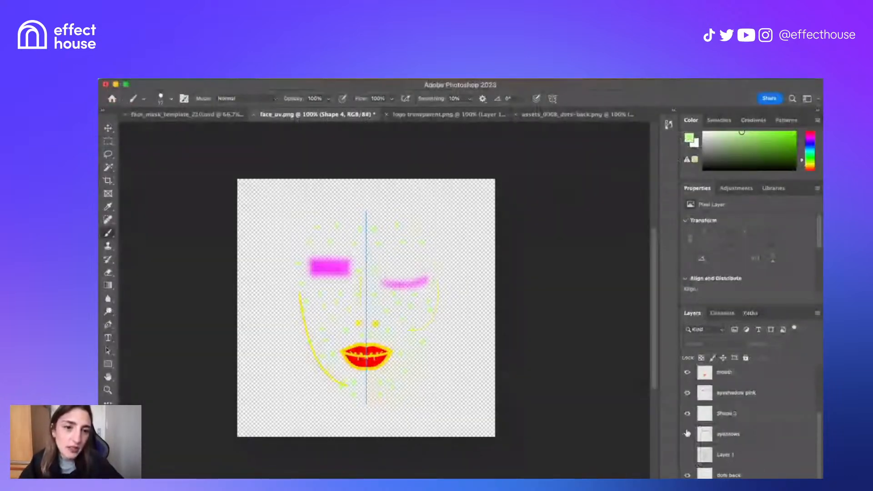
left_click(687, 433)
scroll(687, 438, "up", 3)
left_click(687, 376)
left_click(687, 397)
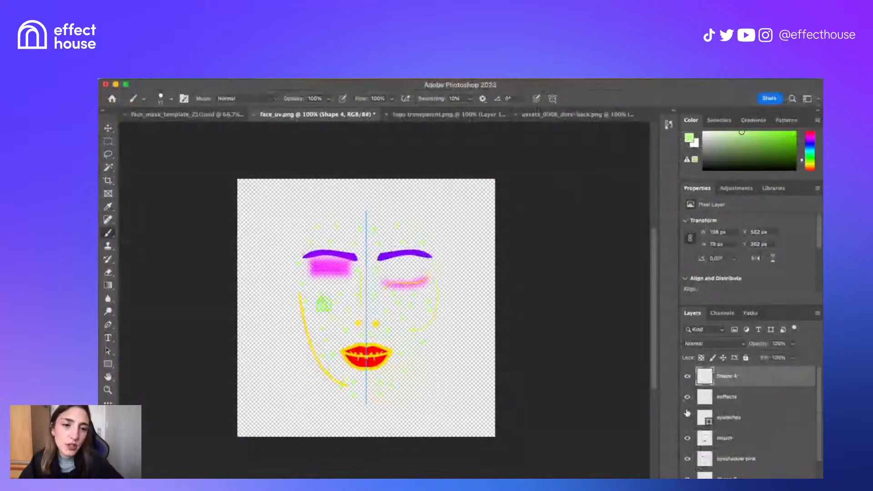
left_click(687, 418)
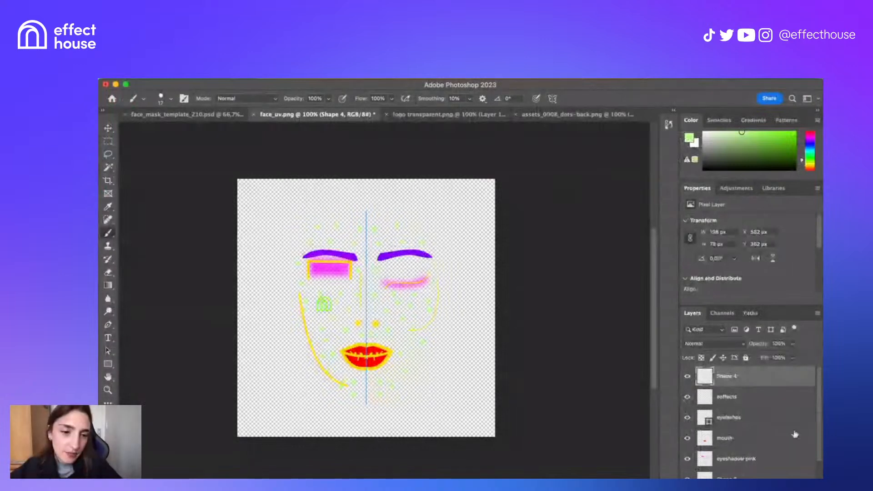
- Try exporting the selected face_uv.png layers as separate PNG-24 files with Trim Layers turned off
scroll(795, 435, "down", 3)
left_click(776, 460, "shift")
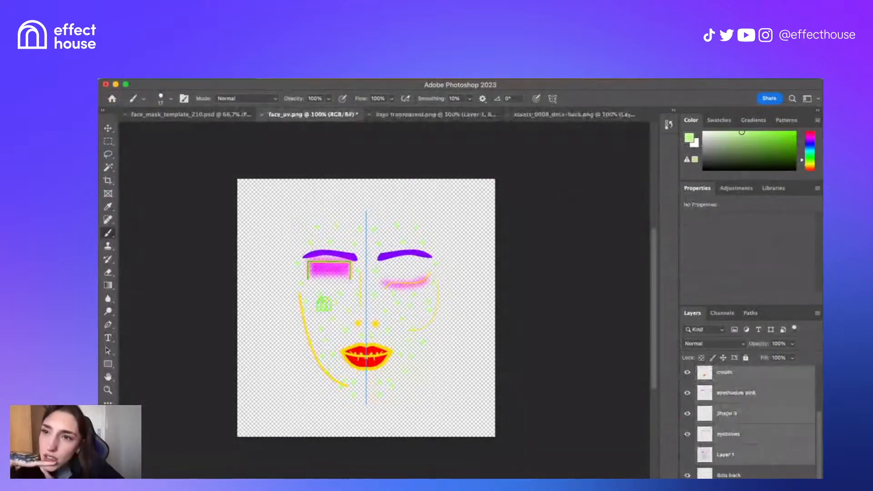
left_click(172, 74)
mouse_move(311, 235)
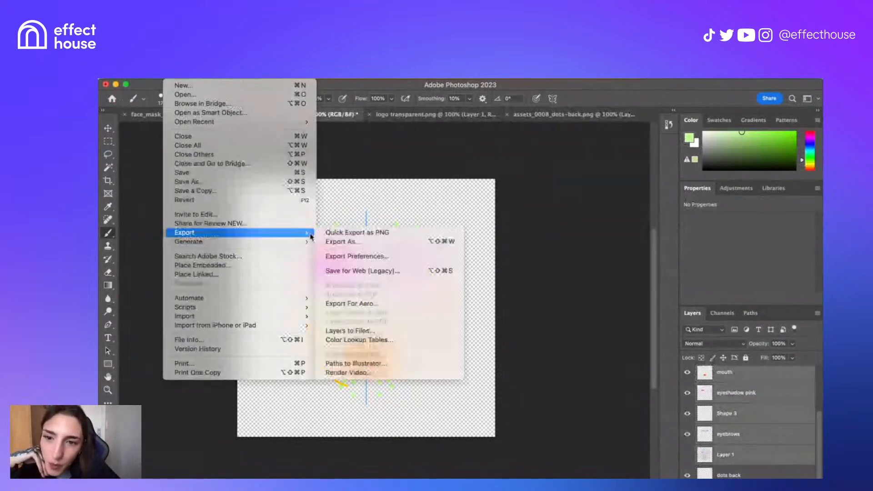
left_click(414, 332)
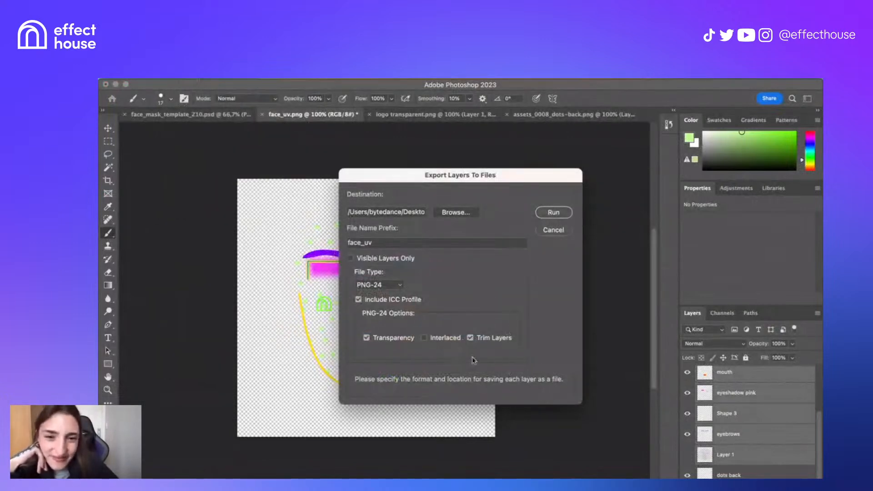
left_click(470, 337)
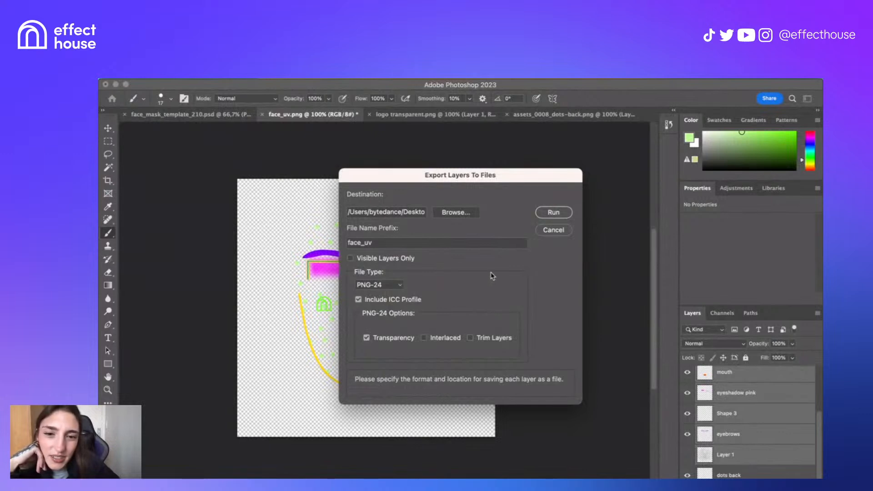
left_click(554, 230)
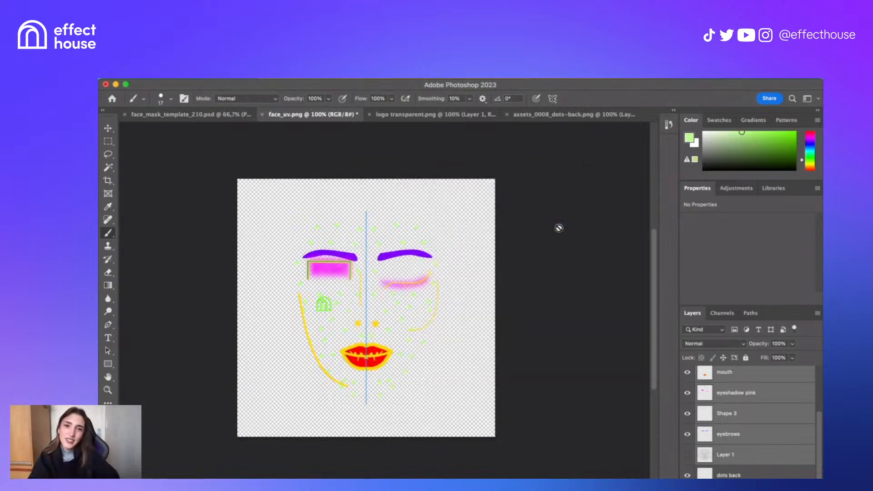